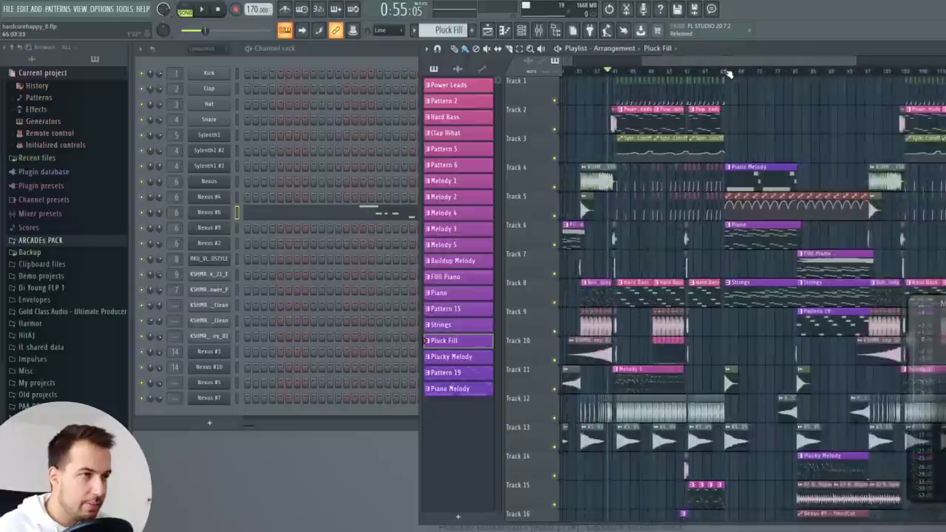
# - Open the Sylenth1 piano roll of the Power Leads pattern and play back its opening bars
pyautogui.moveTo(717, 51); pyautogui.dragTo(700, 52)
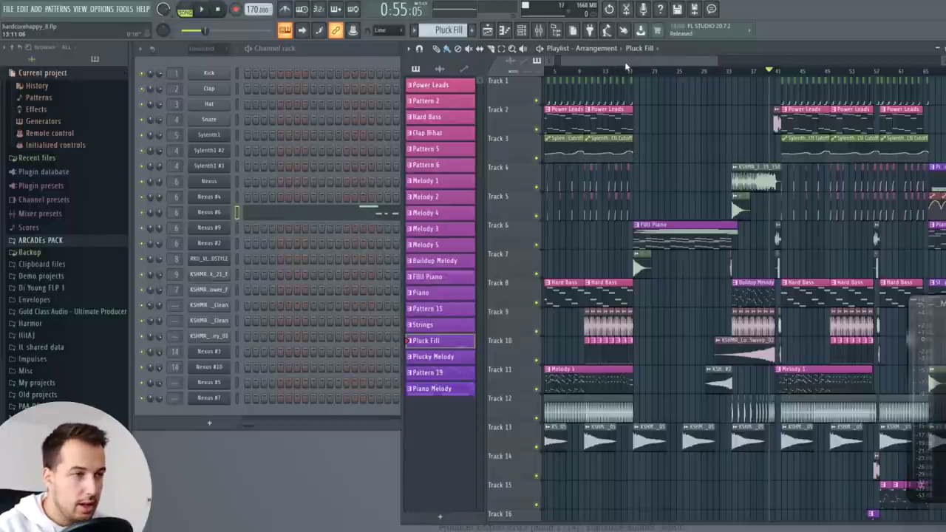
pyautogui.moveTo(625, 61); pyautogui.dragTo(658, 71)
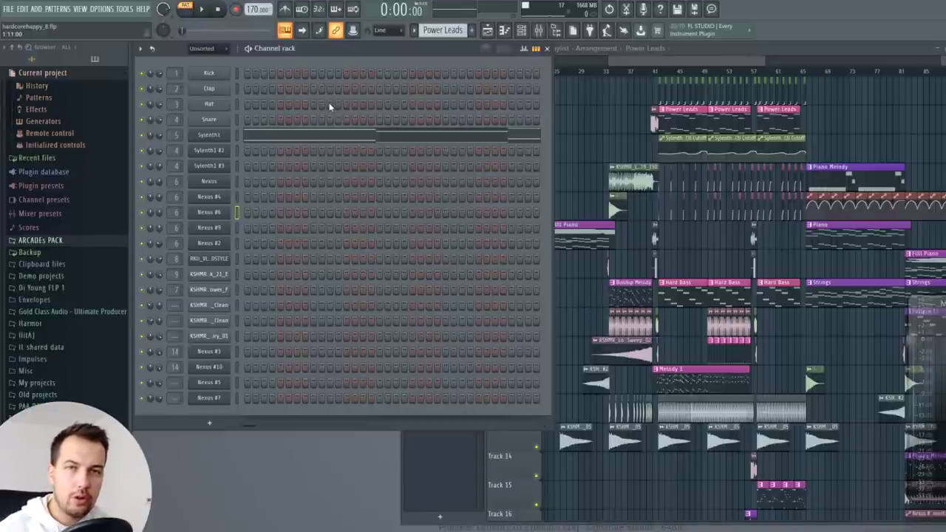
pyautogui.click(312, 137)
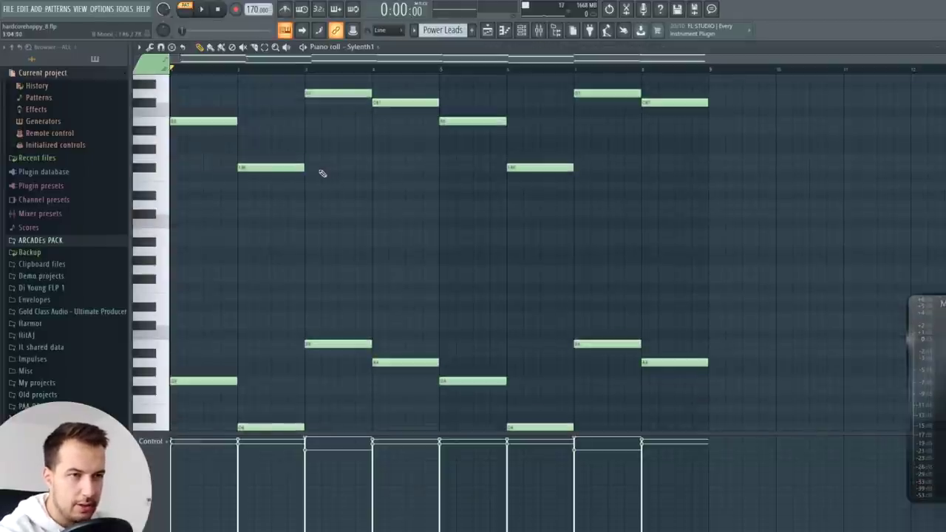
pyautogui.press('space')
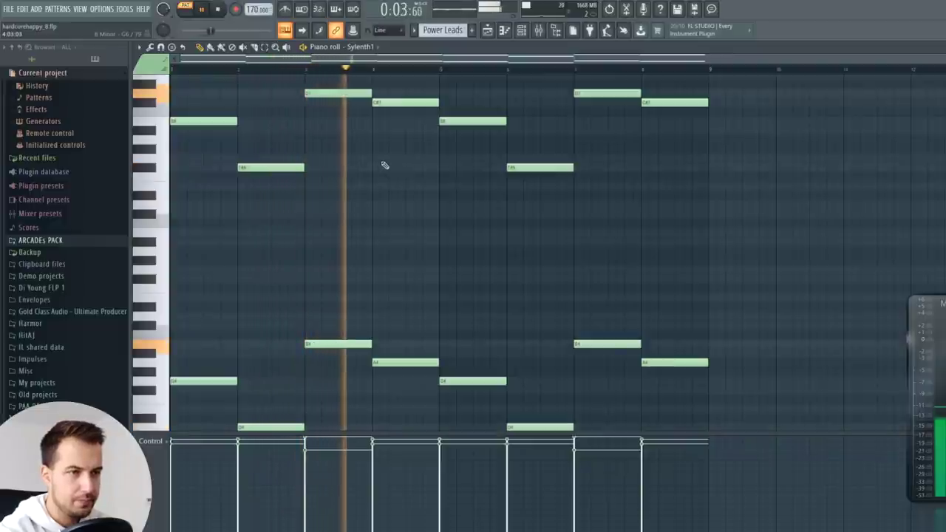
pyautogui.click(218, 10)
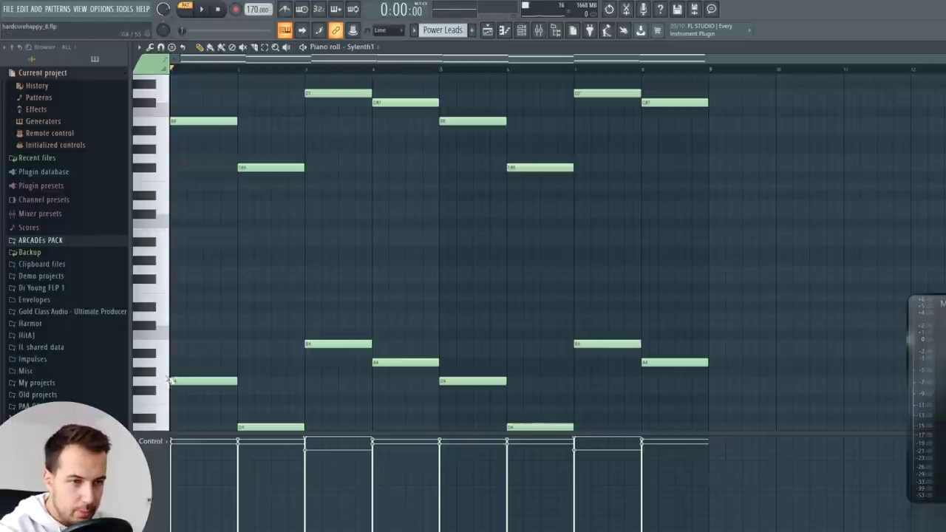
# - Audition the lower notes G4, D4, B4 and A4 on the piano roll keyboard
pyautogui.scroll(-2, 170, 381)
pyautogui.click(164, 353)
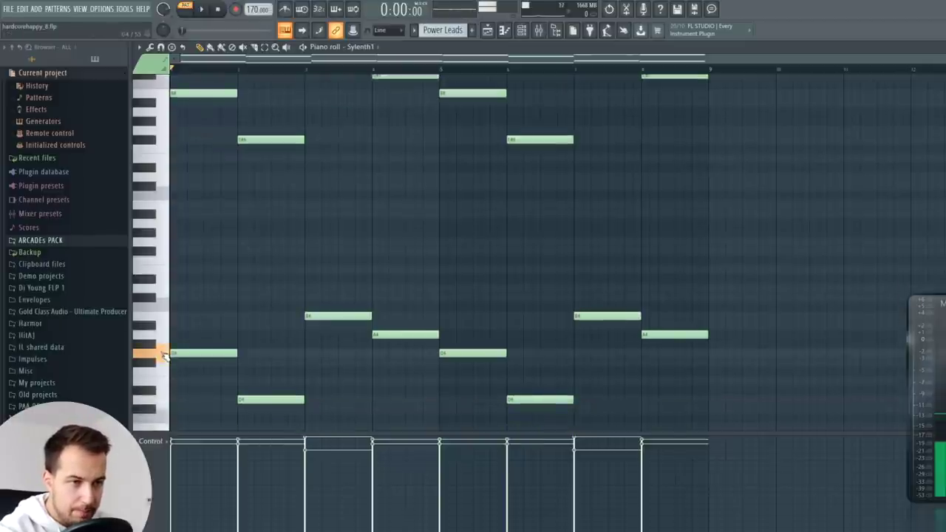
pyautogui.click(163, 399)
pyautogui.click(164, 318)
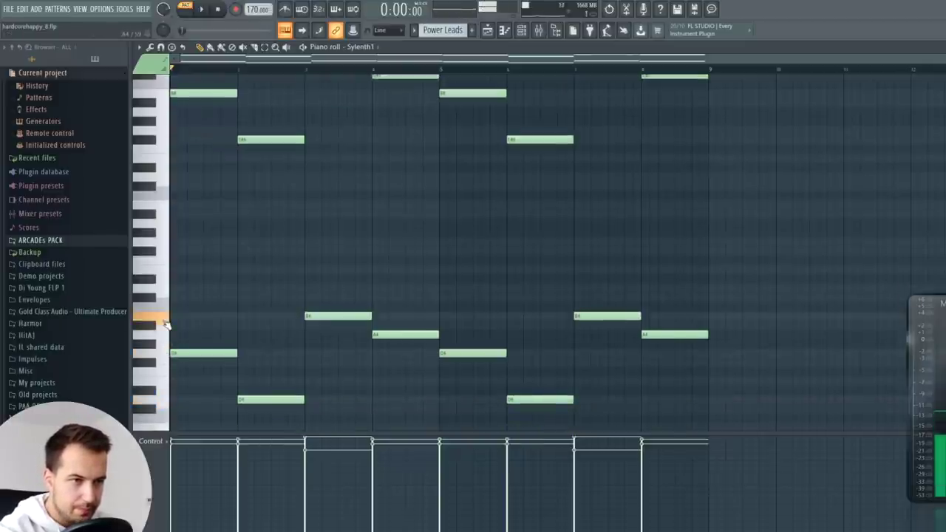
pyautogui.click(163, 334)
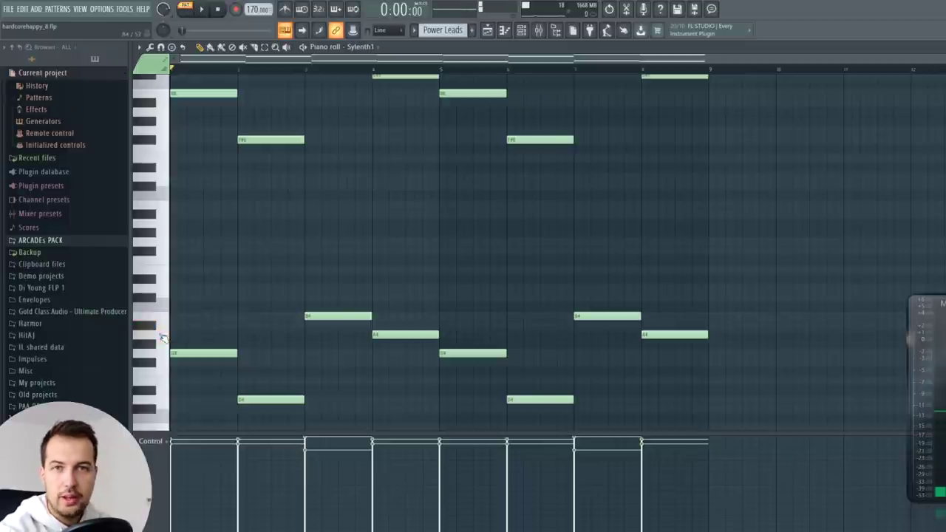
# - Audition the upper notes B6, F#6, D7 and C#7 on the piano roll keyboard
pyautogui.scroll(6, 215, 320)
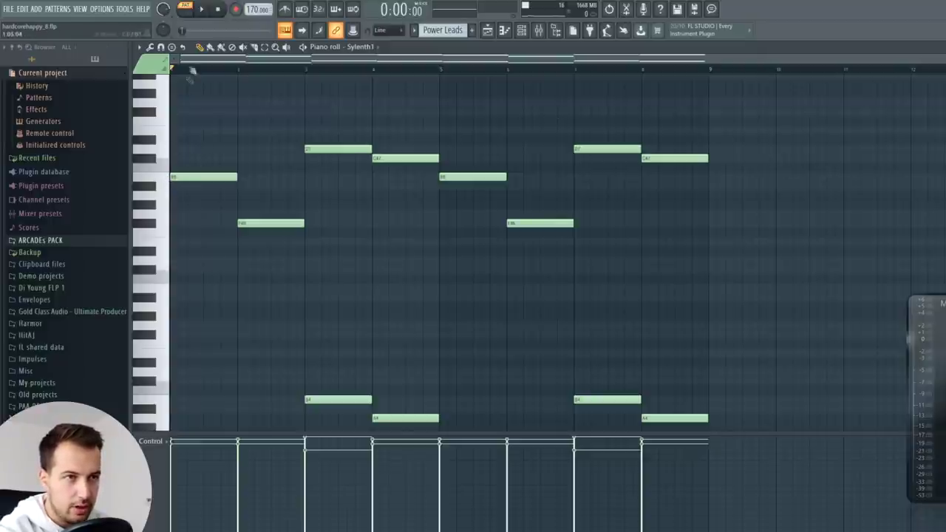
pyautogui.click(162, 179)
pyautogui.click(164, 222)
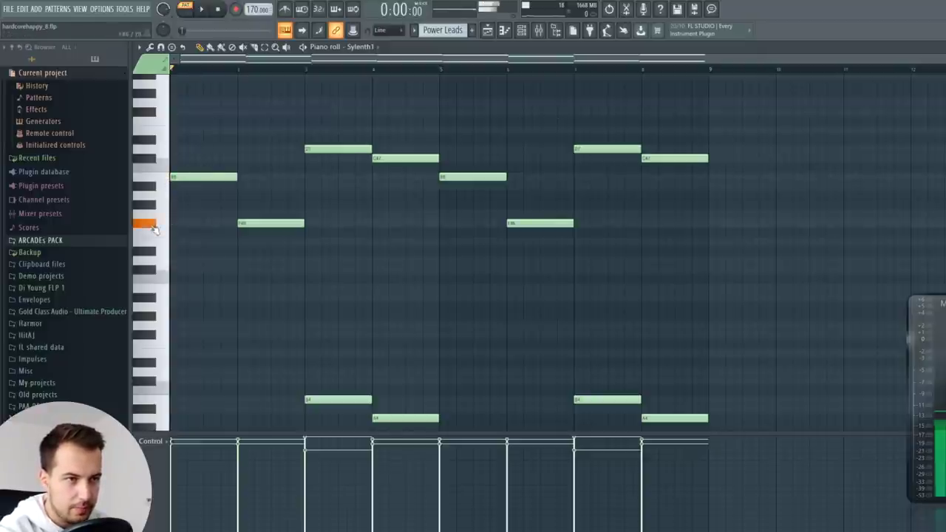
pyautogui.click(156, 149)
pyautogui.click(157, 158)
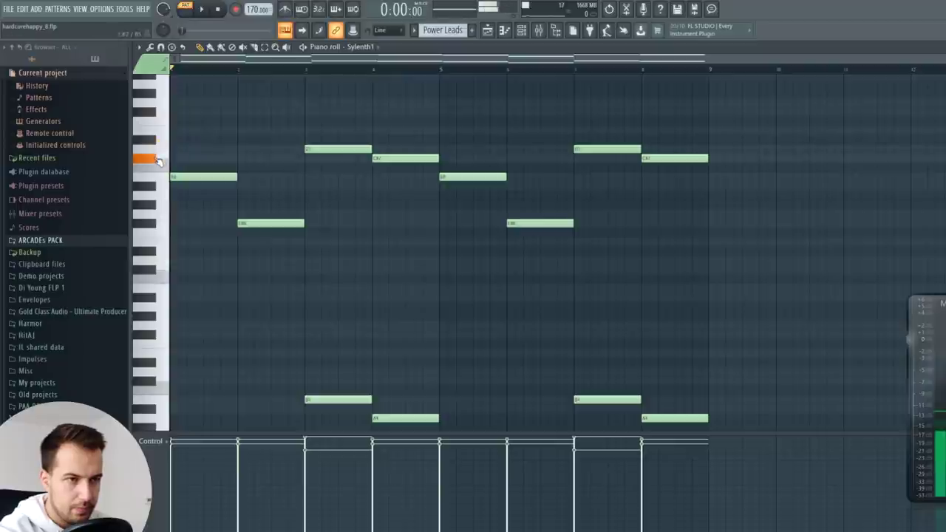
pyautogui.scroll(-3, 227, 192)
pyautogui.scroll(-3, 227, 192)
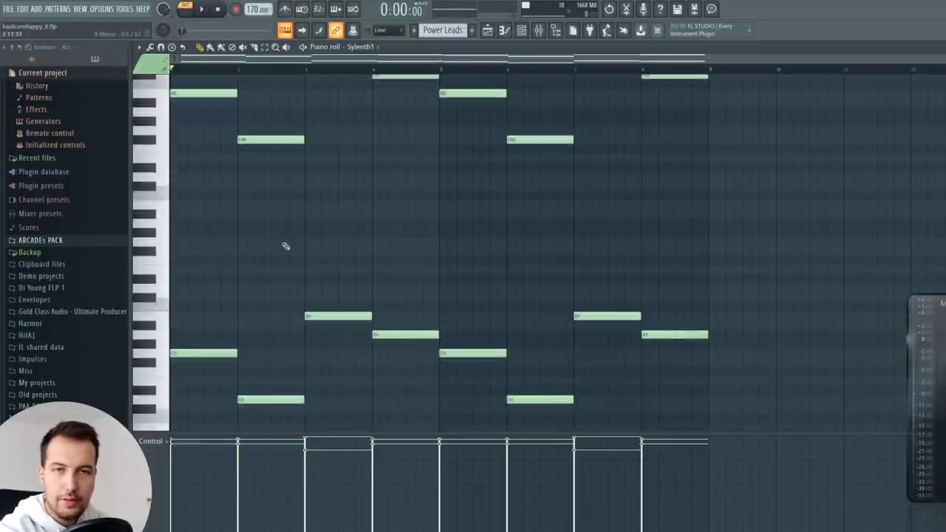
pyautogui.scroll(2, 289, 234)
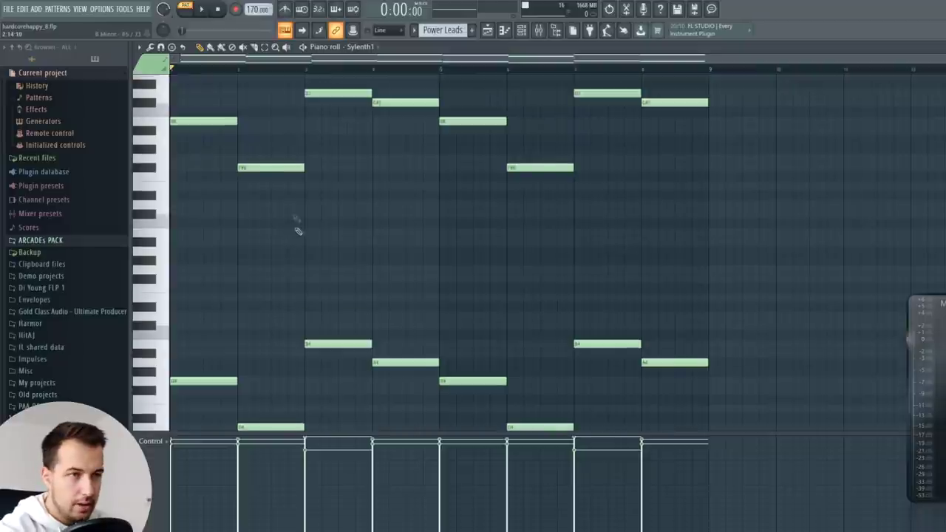
# - Select only the upper row of notes across all eight bars and delete it, keeping the lower notes
pyautogui.moveTo(734, 71); pyautogui.dragTo(177, 231)
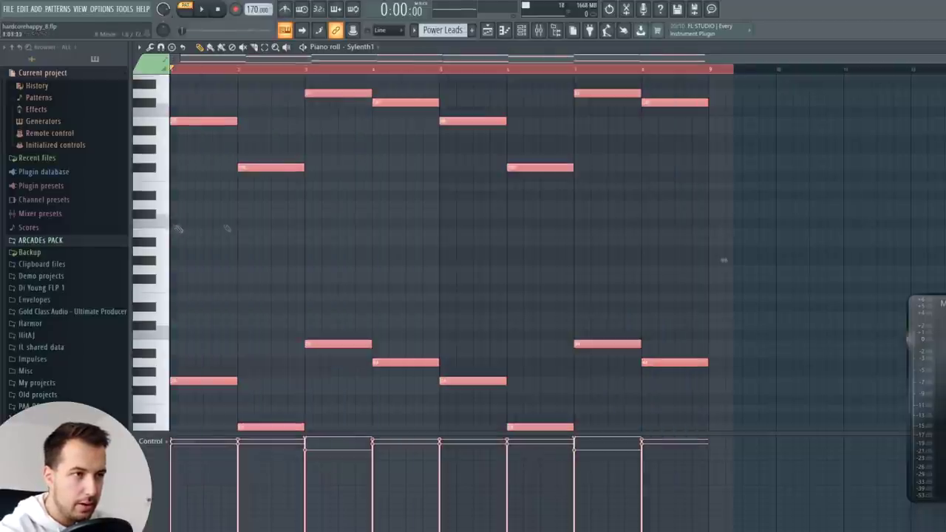
pyautogui.keyDown('ctrl'); pyautogui.click(669, 77); pyautogui.keyUp('ctrl')
pyautogui.moveTo(708, 79); pyautogui.dragTo(163, 247)
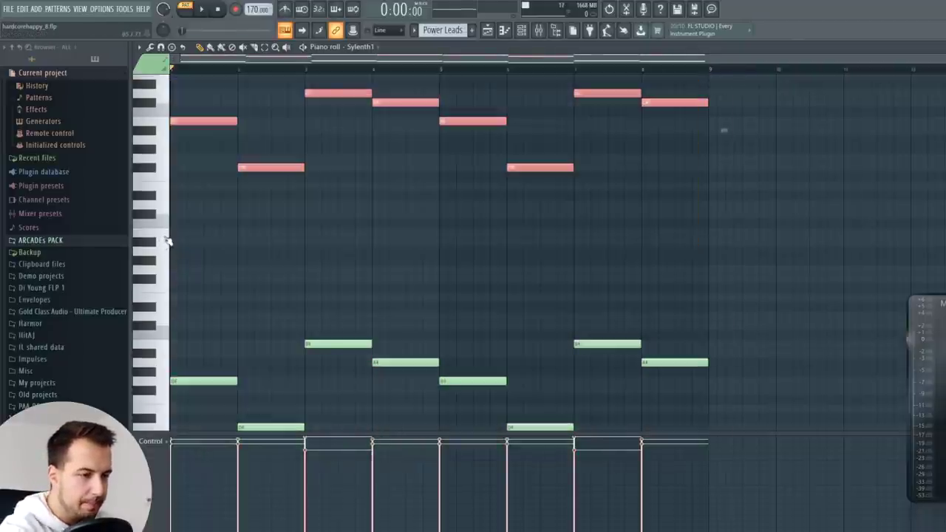
pyautogui.press('Delete')
pyautogui.hotkey('ctrl', 'a')
pyautogui.hotkey('ctrl', 'Up')
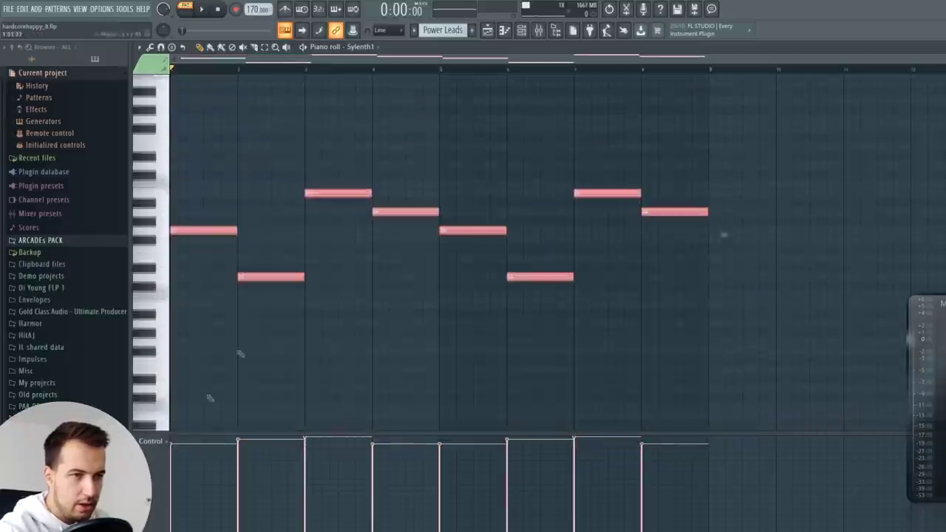
pyautogui.hotkey('ctrl', 'b')
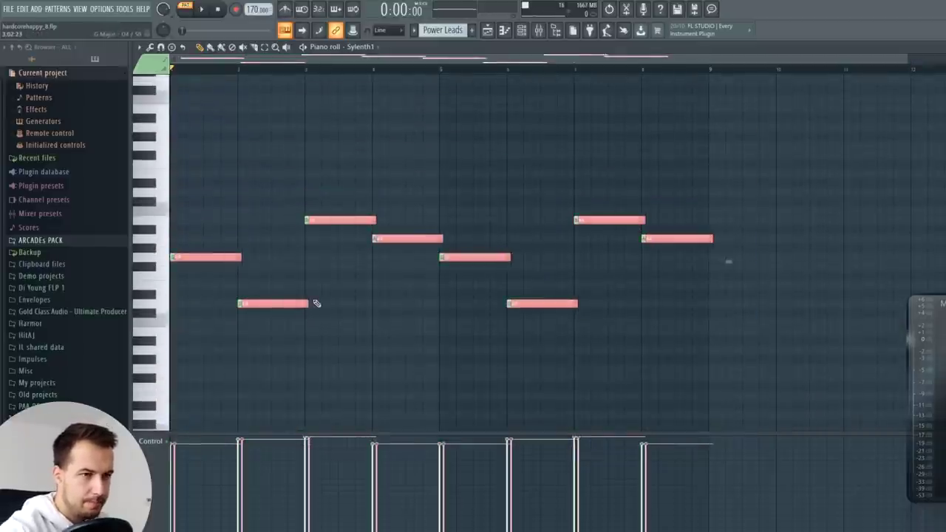
pyautogui.hotkey('shift', 'Left')
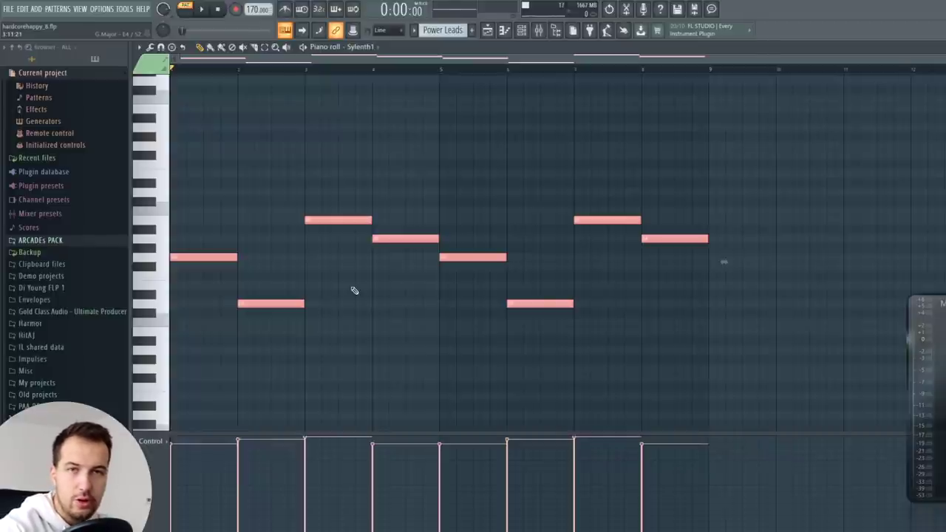
# - Duplicate the selected lower notes in place and raise the copy two octaves
pyautogui.hotkey('ctrl', 'c')
pyautogui.hotkey('ctrl', 'v')
pyautogui.hotkey('ctrl', 'Up')
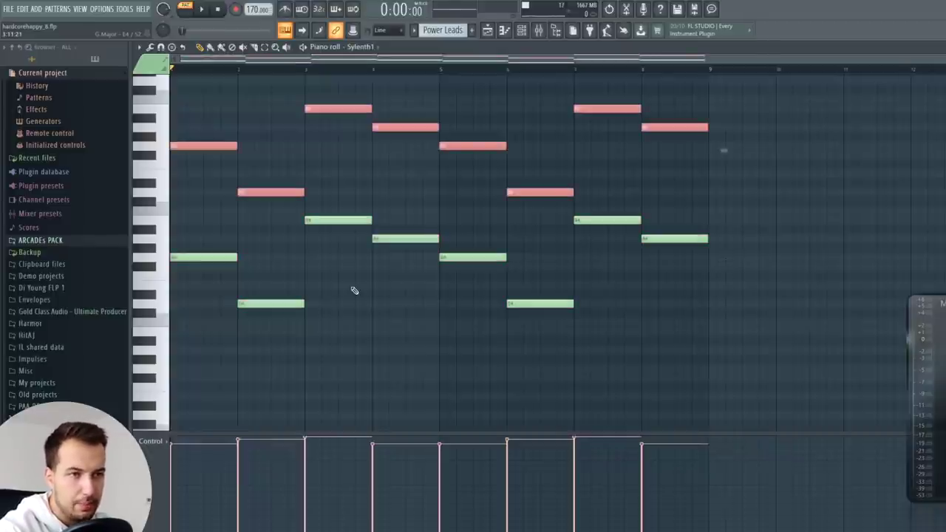
pyautogui.hotkey('ctrl', 'Up')
pyautogui.scroll(3, 331, 244)
pyautogui.hotkey('ctrl', 'Down')
pyautogui.hotkey('ctrl', 'Down')
pyautogui.scroll(-3, 666, 244)
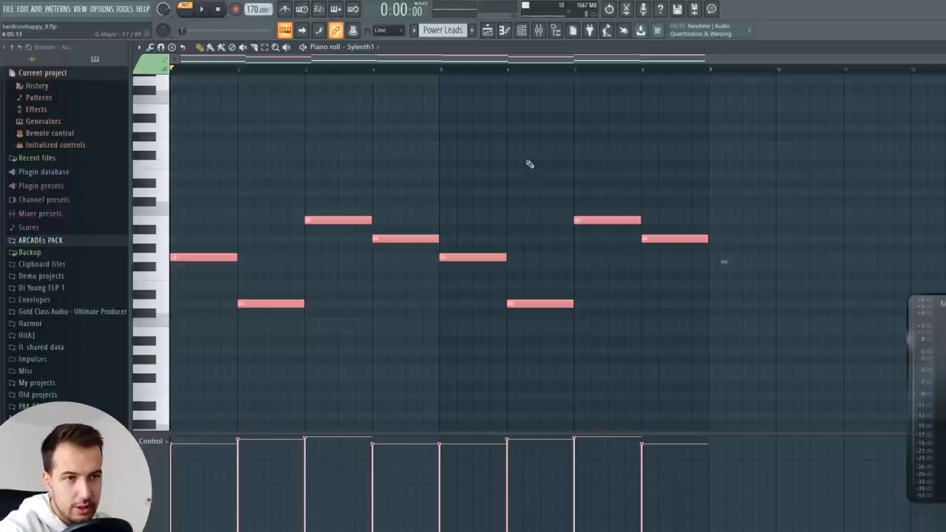
# - Transpose the selected upper copy up by another four semitones
pyautogui.press('Up')
pyautogui.press('Up')
pyautogui.press('Up')
pyautogui.press('Up')
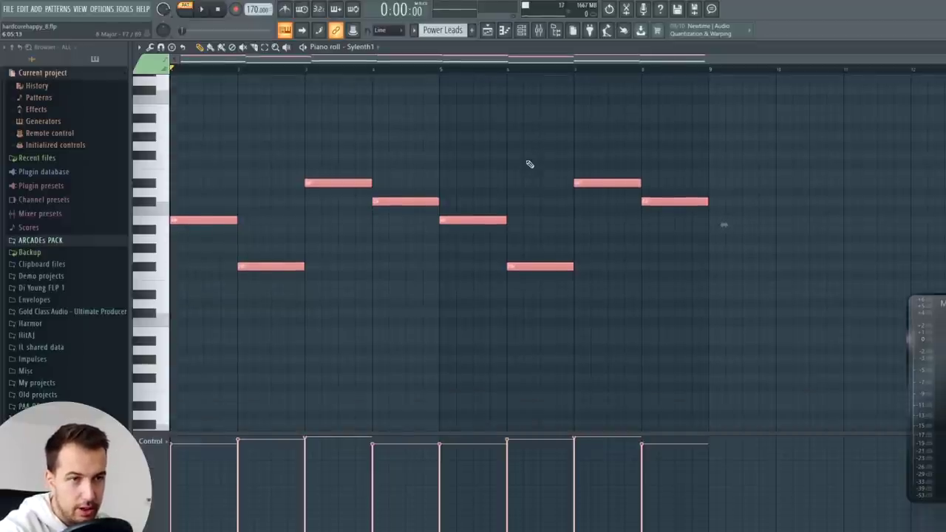
pyautogui.scroll(-4, 312, 324)
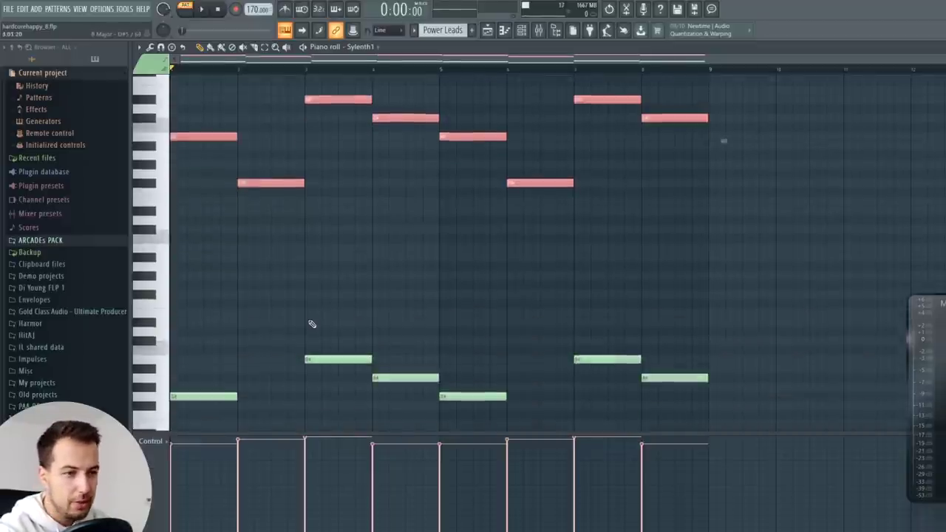
pyautogui.scroll(4, 204, 184)
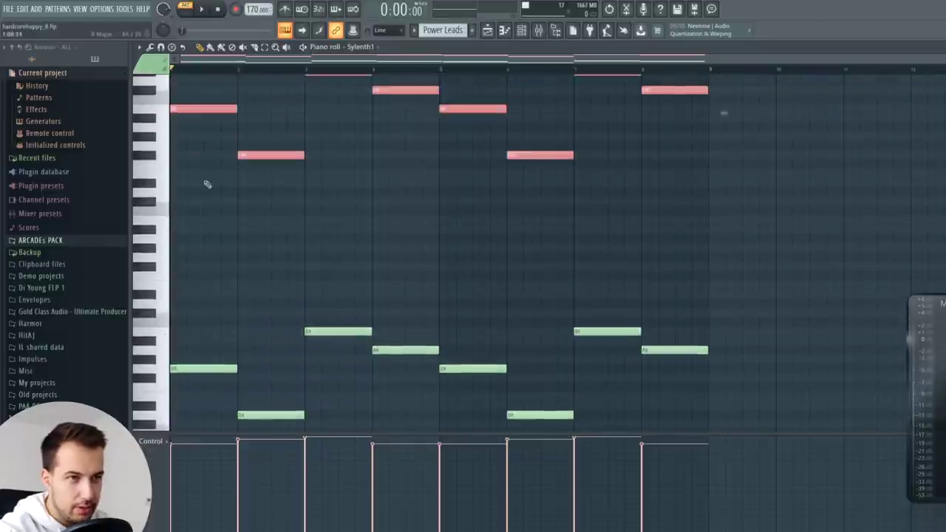
# - Play back the harmonised progression, then deselect the notes and listen again around the upper note in bar 3
pyautogui.click(206, 11)
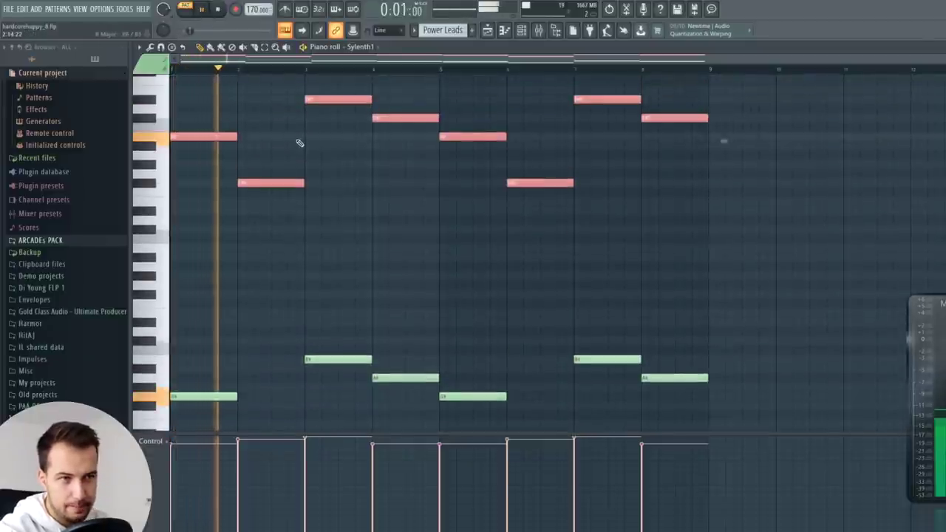
pyautogui.scroll(3, 325, 140)
pyautogui.press('space')
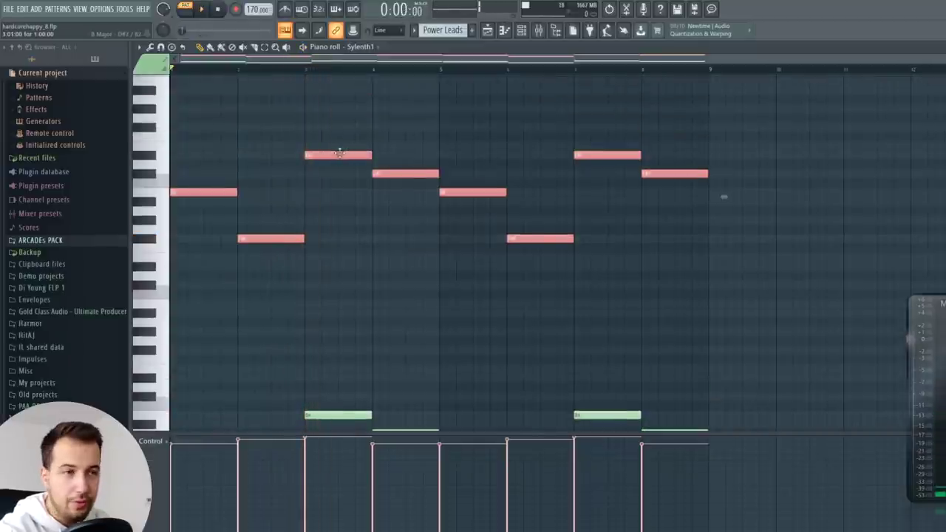
pyautogui.click(337, 152)
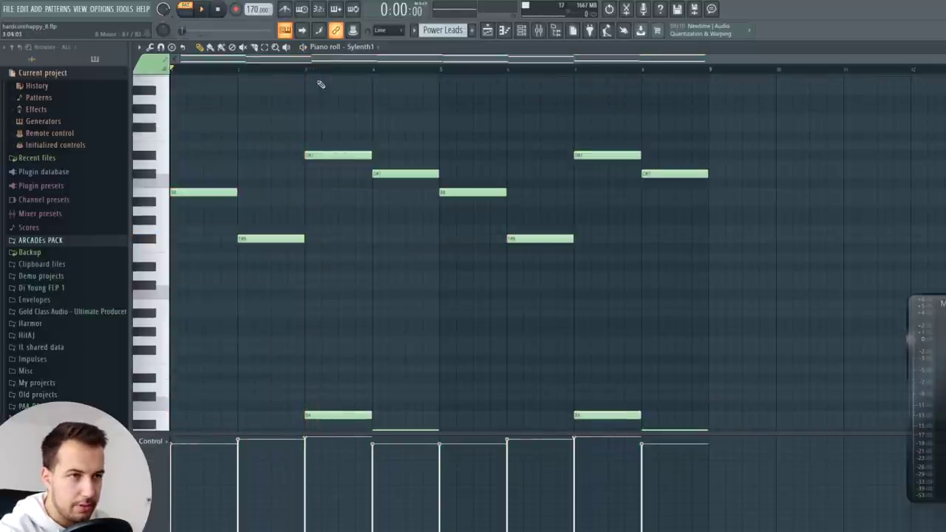
pyautogui.click(291, 68)
pyautogui.press('space')
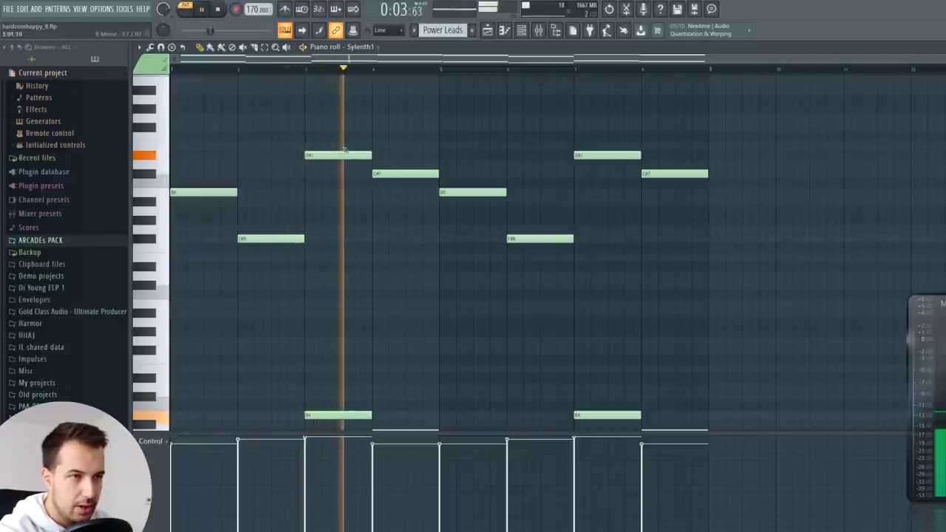
pyautogui.press('space')
# - Lower the upper notes in bars 3 and 7 by one semitone to D7, playing back the progression
pyautogui.moveTo(325, 154); pyautogui.dragTo(326, 164)
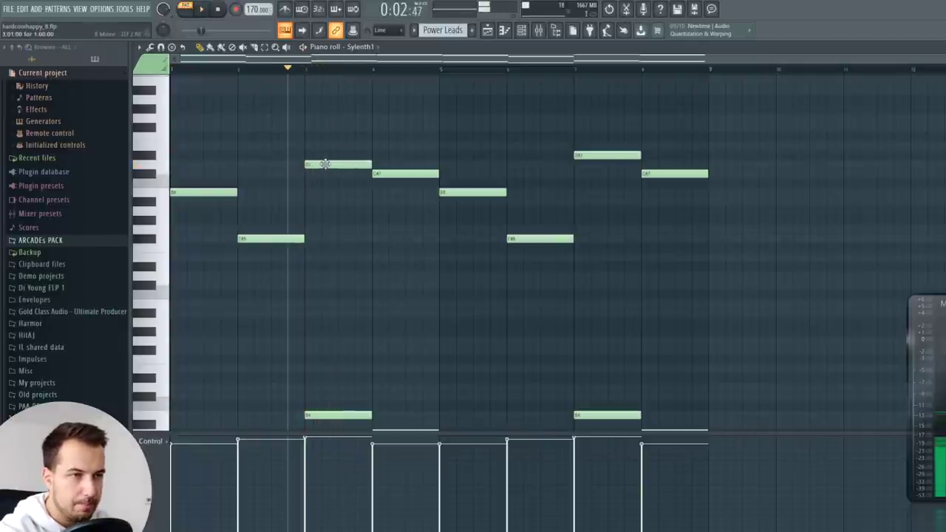
pyautogui.press('space')
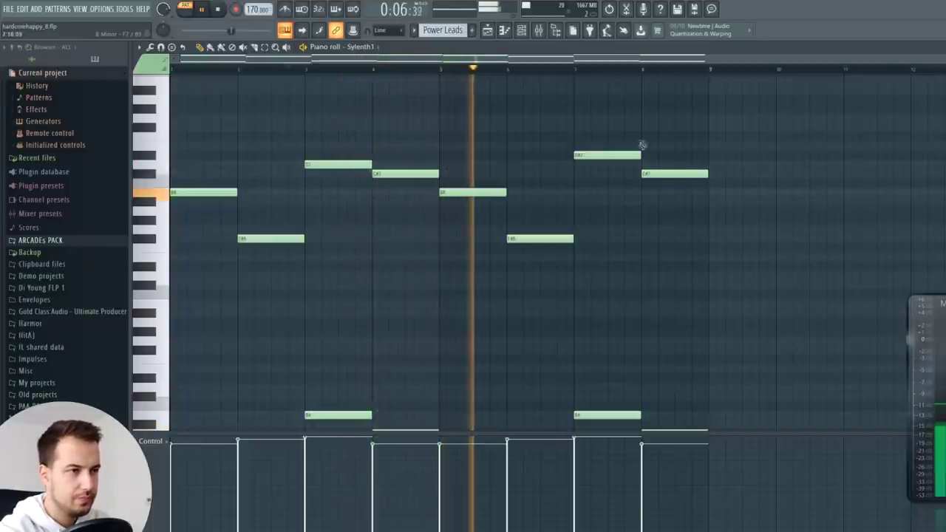
pyautogui.moveTo(608, 156); pyautogui.dragTo(610, 164)
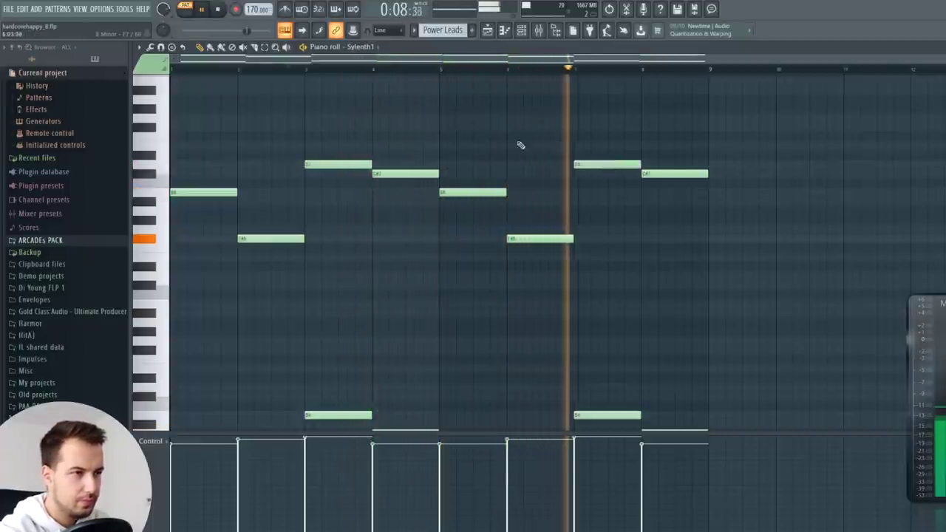
pyautogui.press('space')
# - Add an F#4 note above the D4 in bar 2, trying out and removing an A4 above it
pyautogui.scroll(-4, 273, 145)
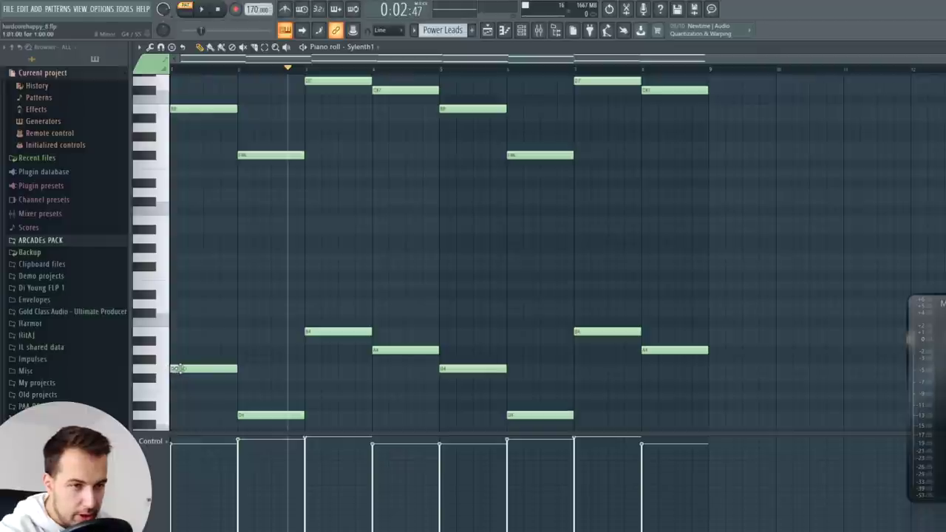
pyautogui.scroll(-3, 188, 370)
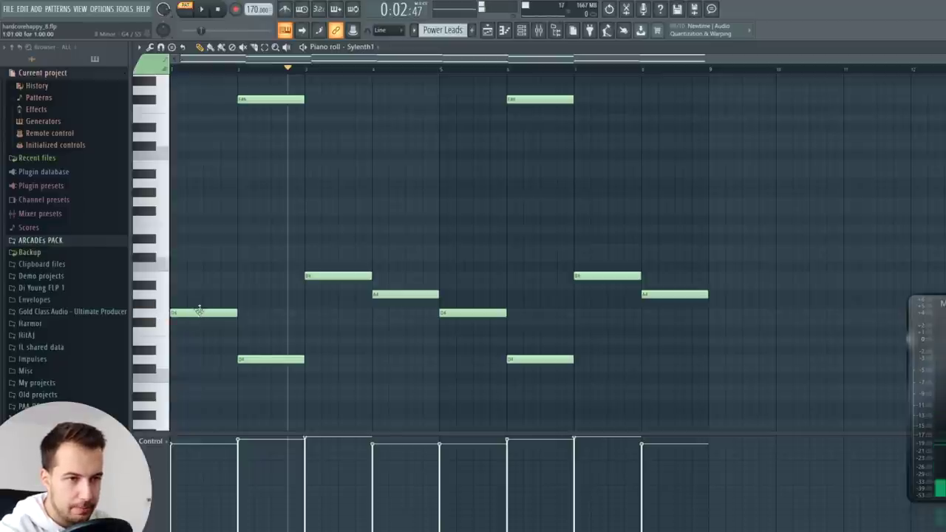
pyautogui.click(241, 323)
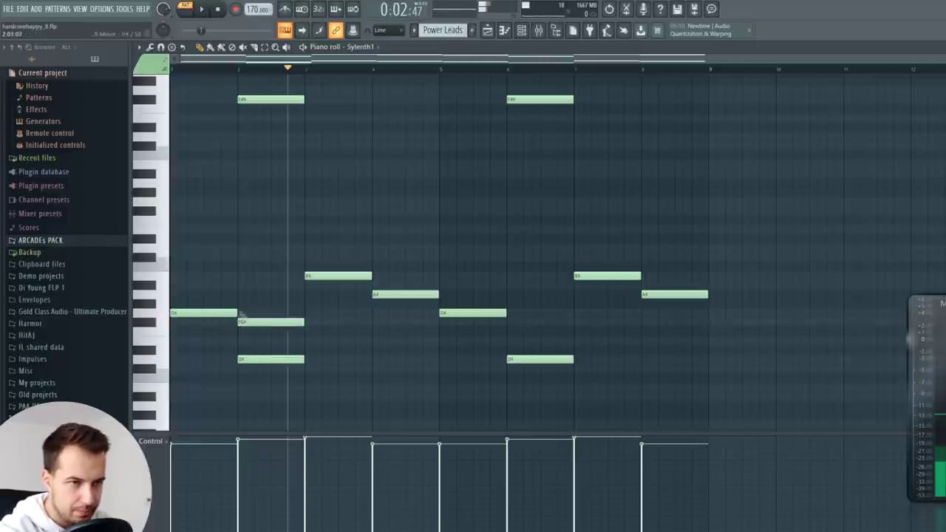
pyautogui.click(241, 294)
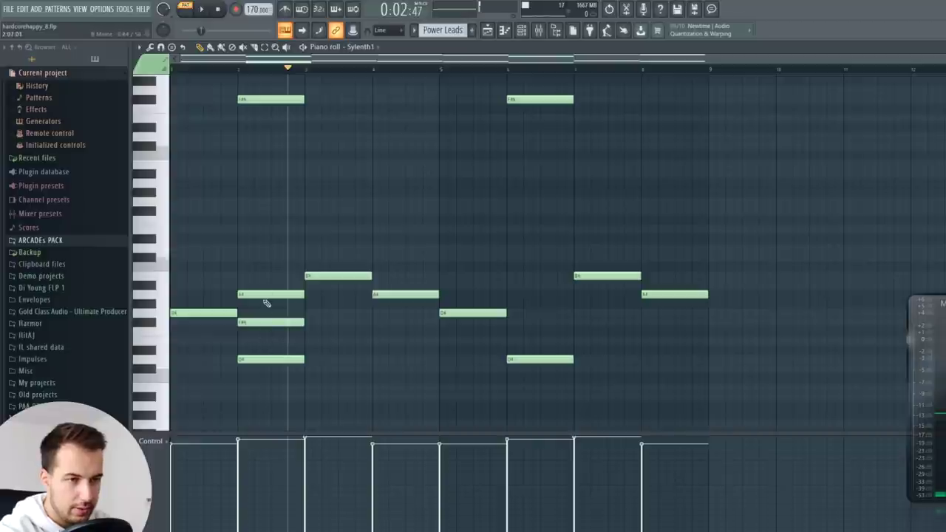
pyautogui.rightClick(263, 294)
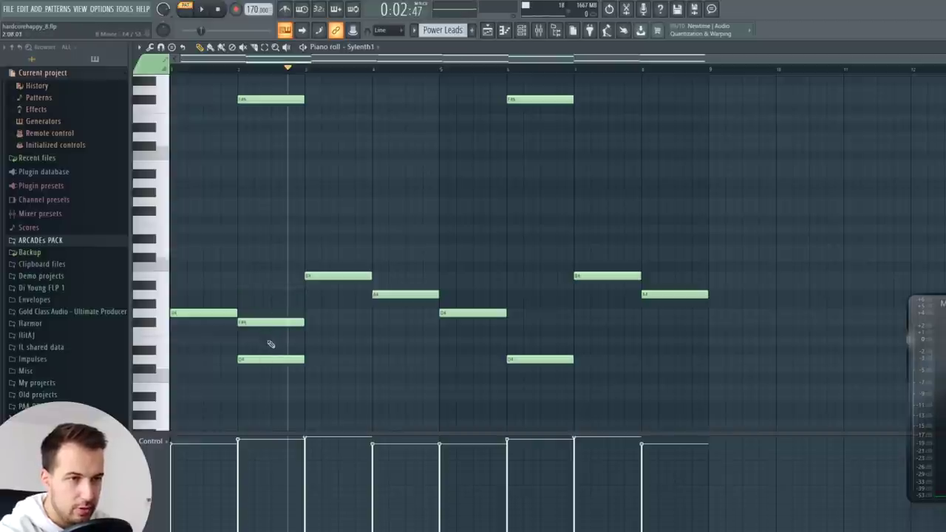
# - Delete the F#4 note above the D4 in bar 2 and play back the progression from the start
pyautogui.scroll(1, 250, 177)
pyautogui.rightClick(269, 350)
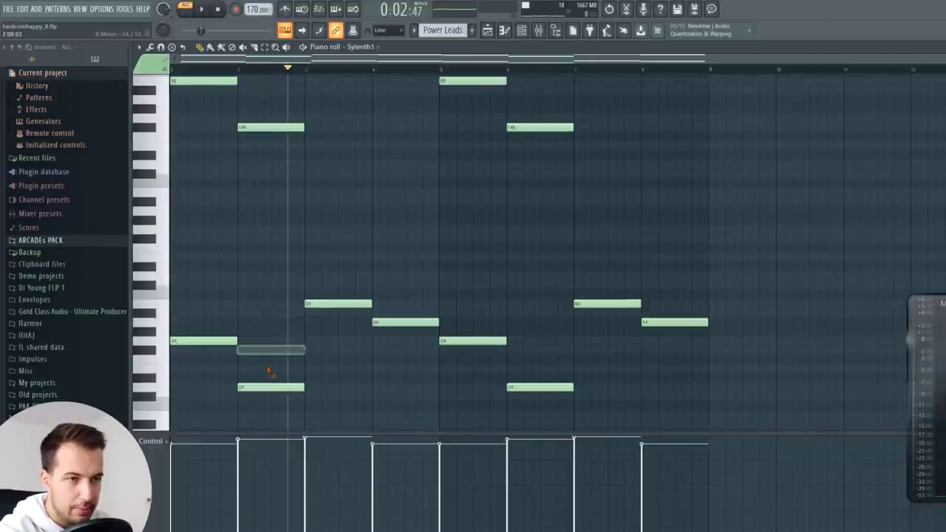
pyautogui.scroll(2, 286, 316)
pyautogui.click(216, 9)
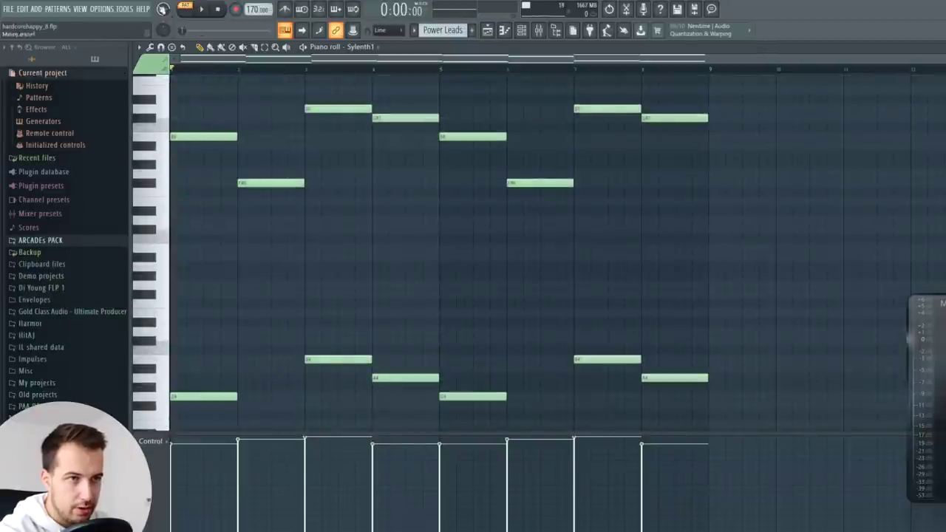
pyautogui.click(202, 9)
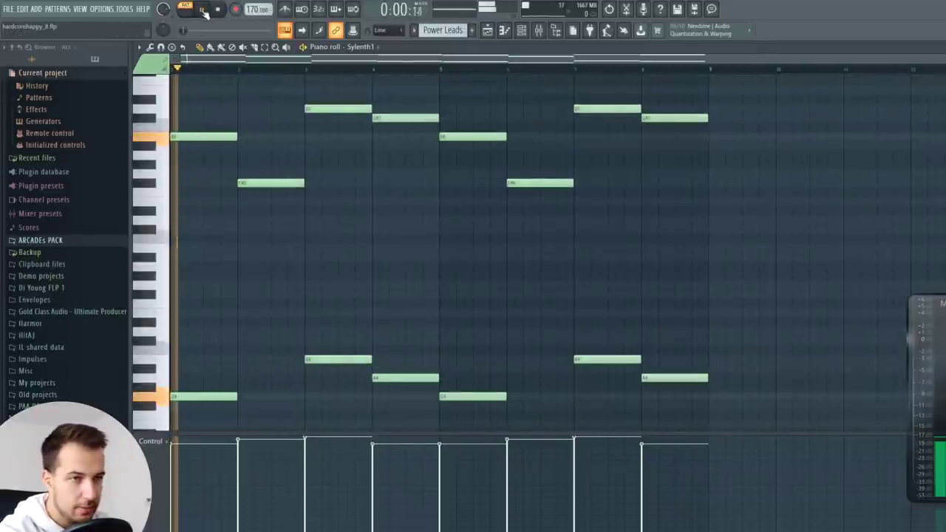
pyautogui.click(221, 10)
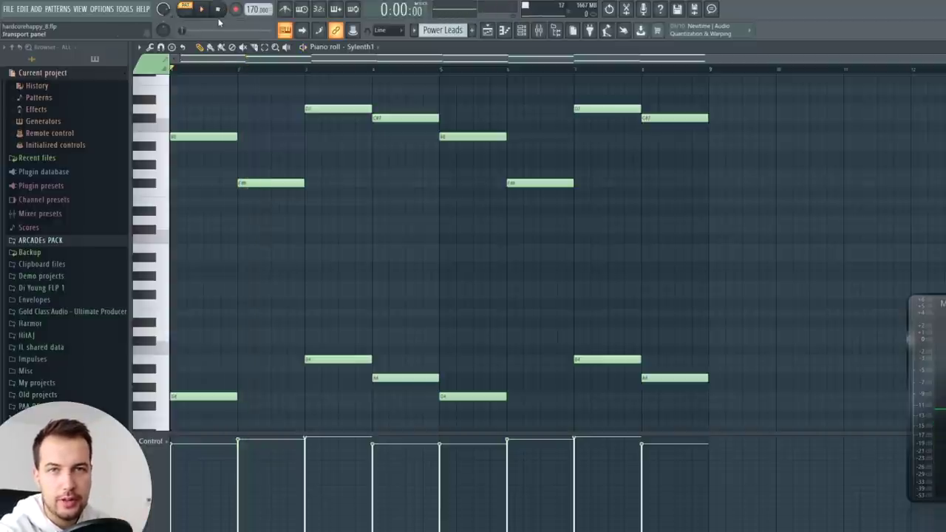
# - Clone the Sylenth1 channel and paste the chord progression into the clone
pyautogui.press('F7')
pyautogui.rightClick(222, 136)
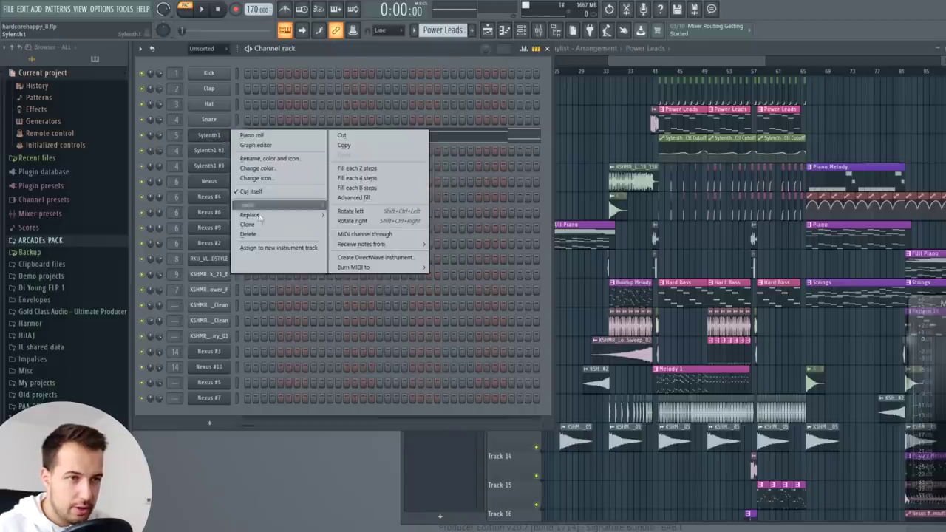
pyautogui.click(268, 224)
pyautogui.click(332, 57)
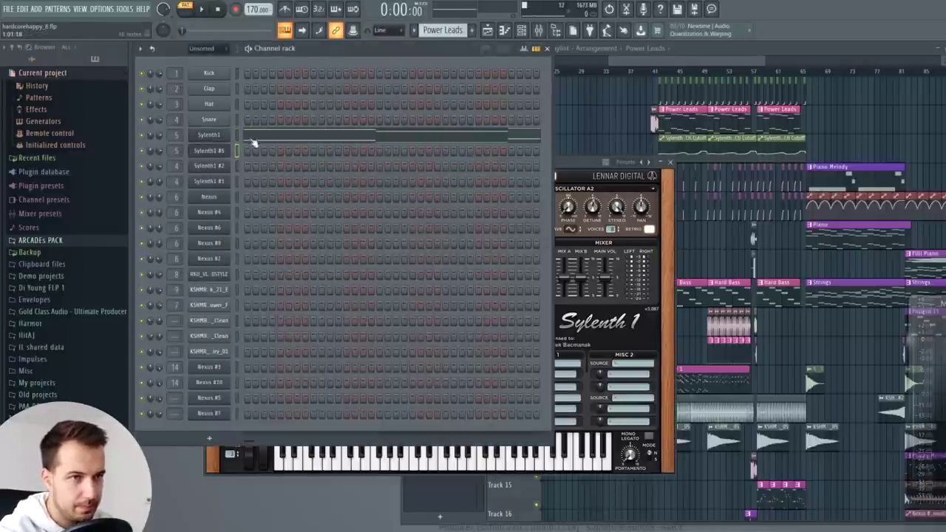
pyautogui.click(238, 152)
pyautogui.hotkey('ctrl', 'v')
# - Mute the original Sylenth1 channel and reset the cloned Sylenth1 #6 to the Init preset
pyautogui.click(142, 137)
pyautogui.click(203, 152)
pyautogui.click(205, 151)
pyautogui.click(365, 264)
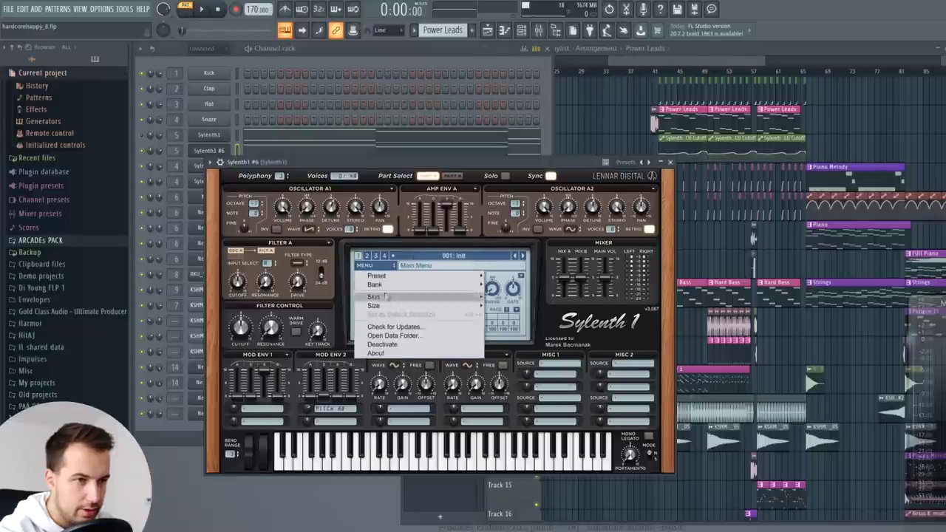
pyautogui.moveTo(383, 278)
pyautogui.click(523, 315)
# - Show the mixer's Sylenth1 track and play back the original Sylenth1 channel for comparison
pyautogui.click(534, 59)
pyautogui.click(539, 31)
pyautogui.click(539, 29)
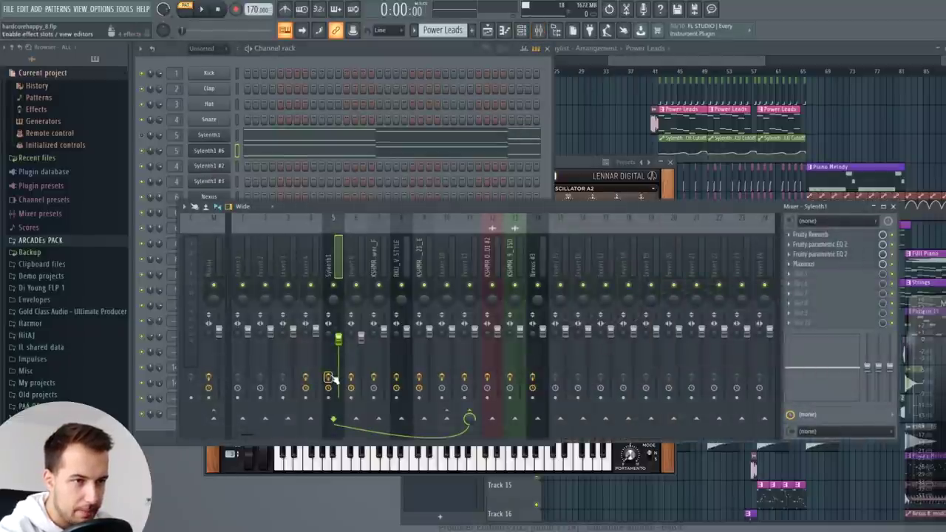
pyautogui.click(216, 136)
pyautogui.click(201, 9)
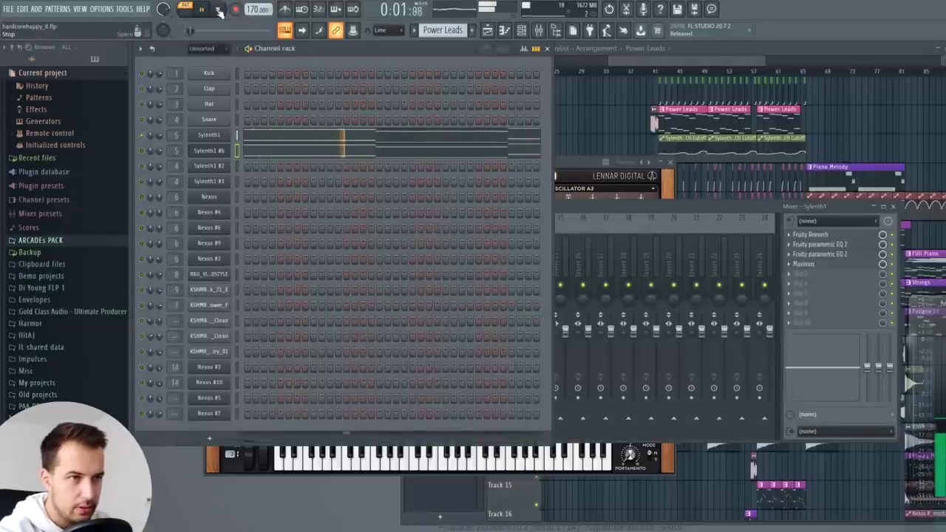
pyautogui.click(218, 9)
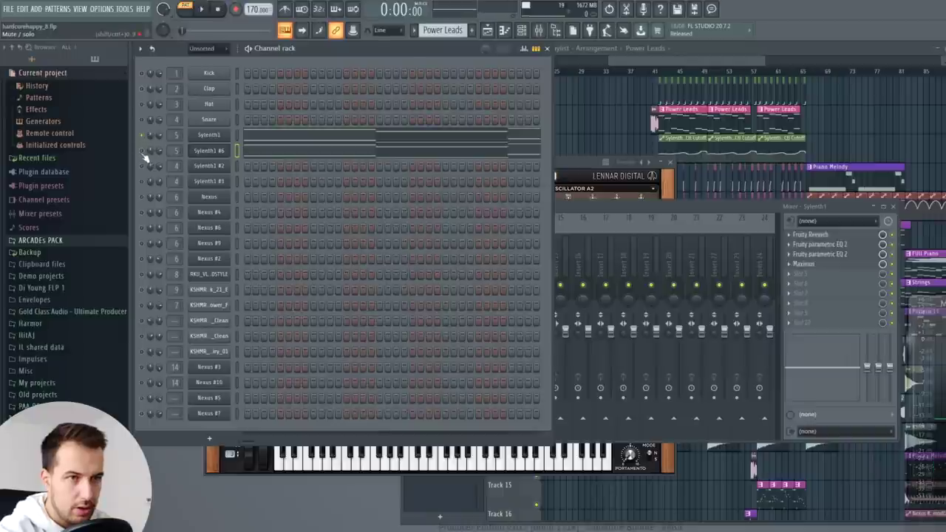
# - Switch playback to the cloned Sylenth1 #6 channel, open its synth window and listen to the initialised sound
pyautogui.click(208, 150)
pyautogui.click(265, 149)
pyautogui.press('space')
pyautogui.press('F7')
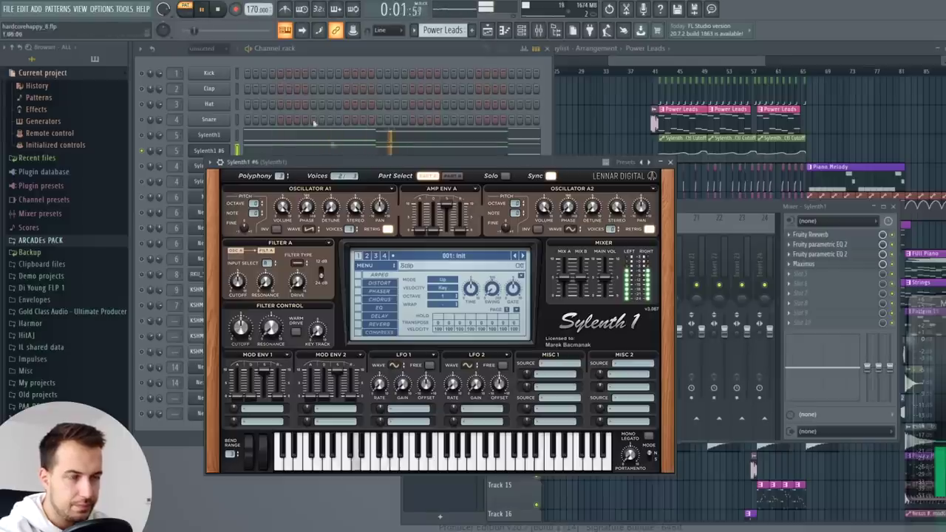
pyautogui.press('space')
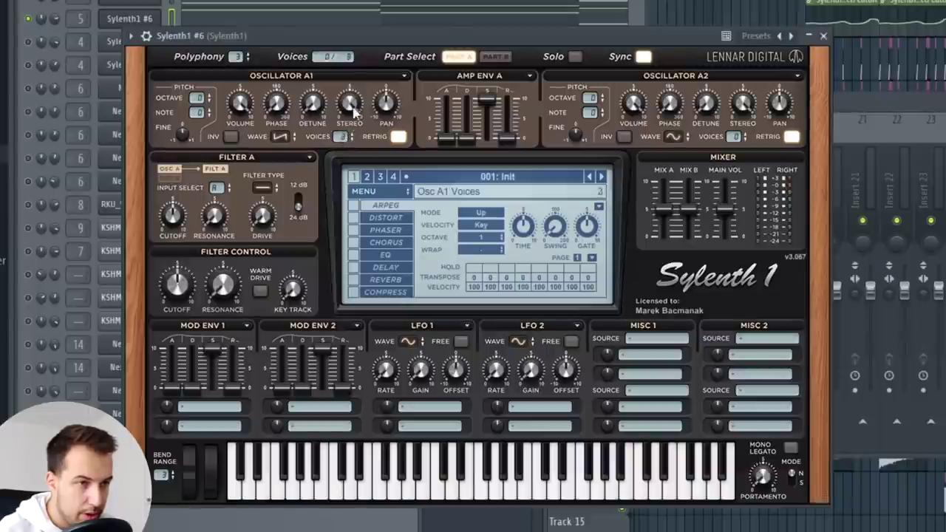
# - Set oscillators A1 and A2 to 8 voices each, with detune at about 5.0 on A1 and 4.9 on A2
pyautogui.moveTo(739, 138); pyautogui.dragTo(754, 90)
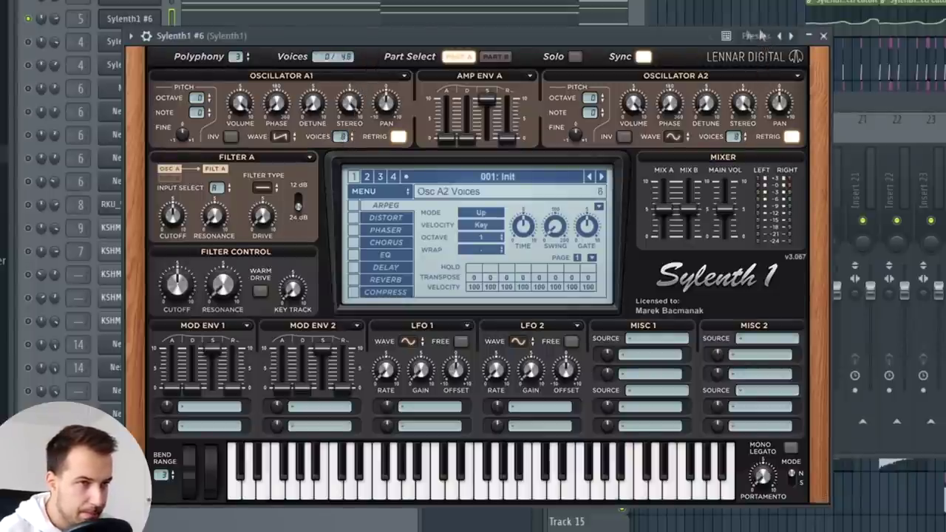
pyautogui.moveTo(312, 104); pyautogui.dragTo(333, 15)
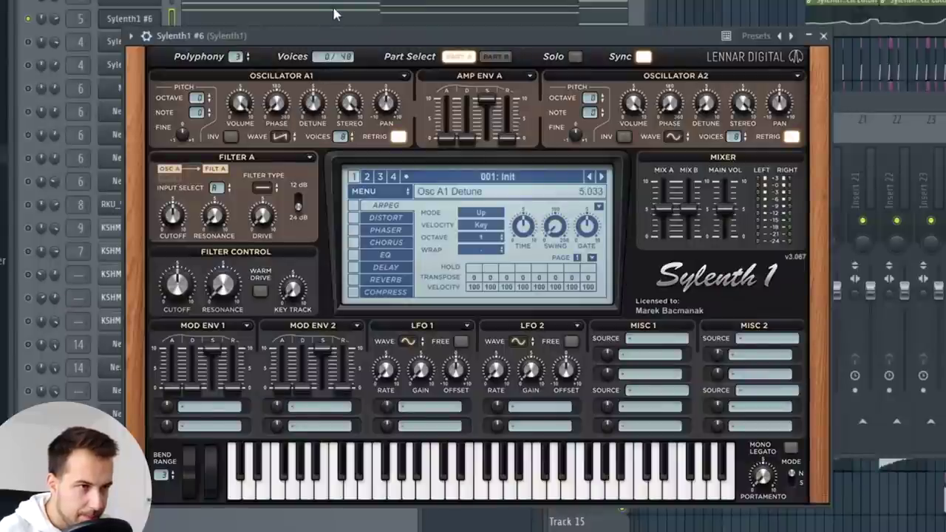
pyautogui.moveTo(697, 107); pyautogui.dragTo(724, 11)
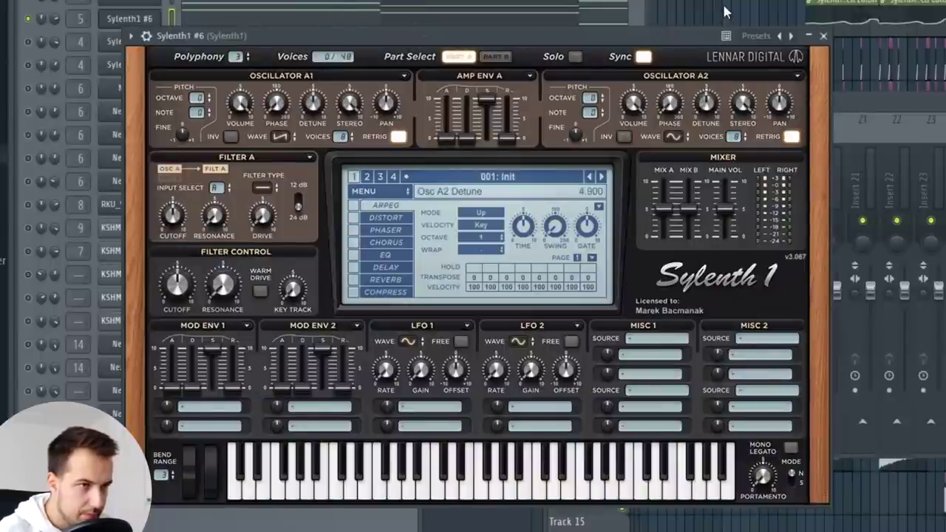
# - Raise oscillator A1's detune to about 5.8 and set both oscillators to octave -1, playing back the sound
pyautogui.press('space')
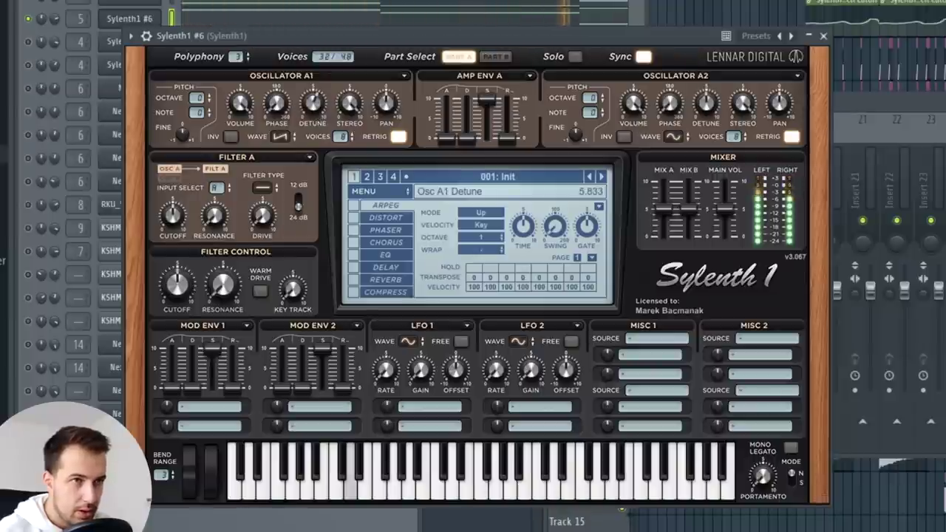
pyautogui.press('space')
pyautogui.moveTo(201, 108); pyautogui.dragTo(201, 116)
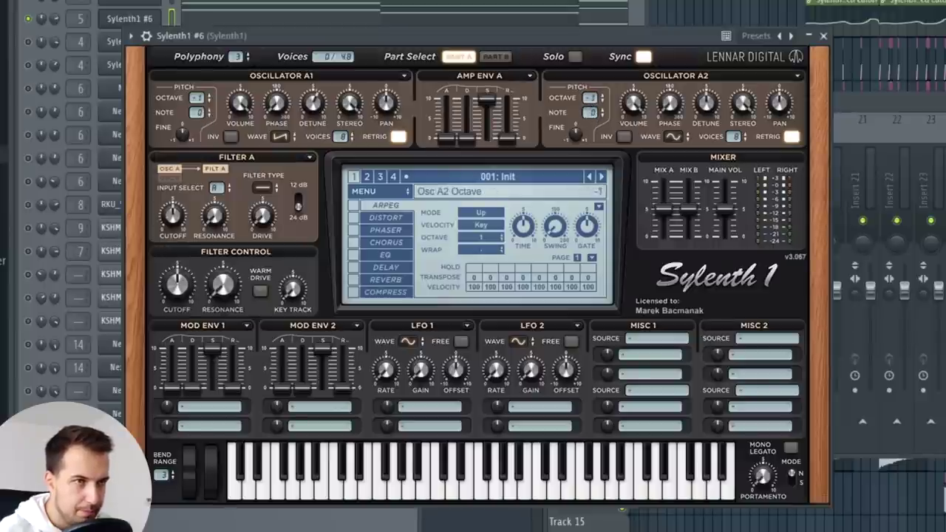
pyautogui.press('space')
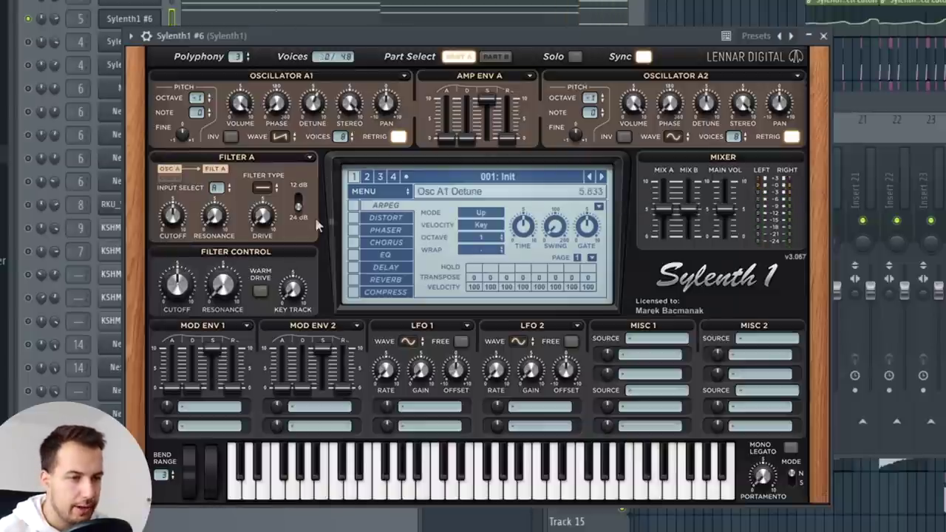
# - Route Mod Env 2 to Pitch A and B with sustain at minimum and a very short decay, then close the synth
pyautogui.click(315, 411)
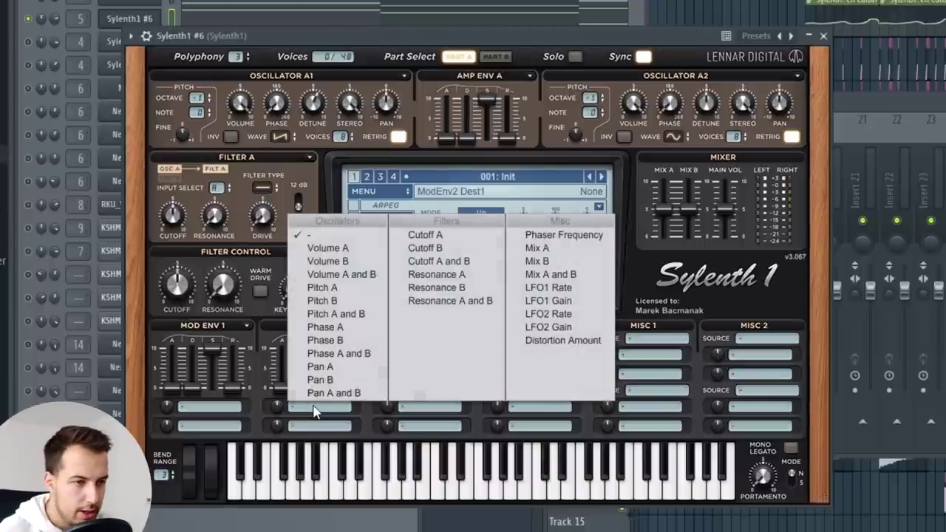
pyautogui.click(353, 318)
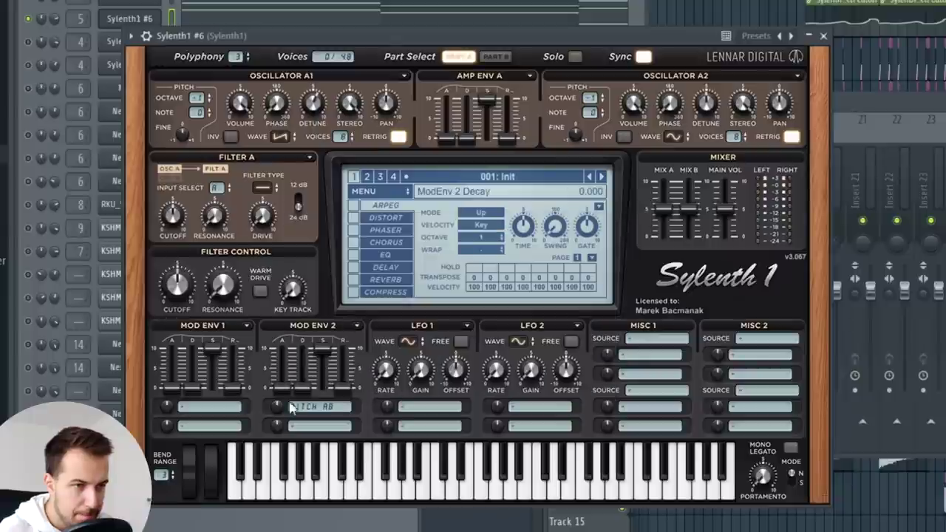
pyautogui.moveTo(323, 351); pyautogui.dragTo(318, 390)
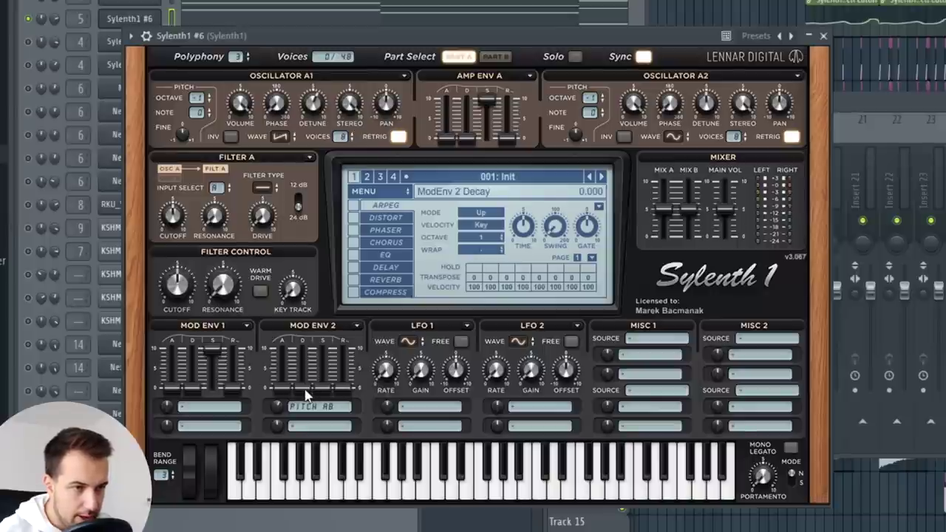
pyautogui.moveTo(307, 384); pyautogui.dragTo(317, 377)
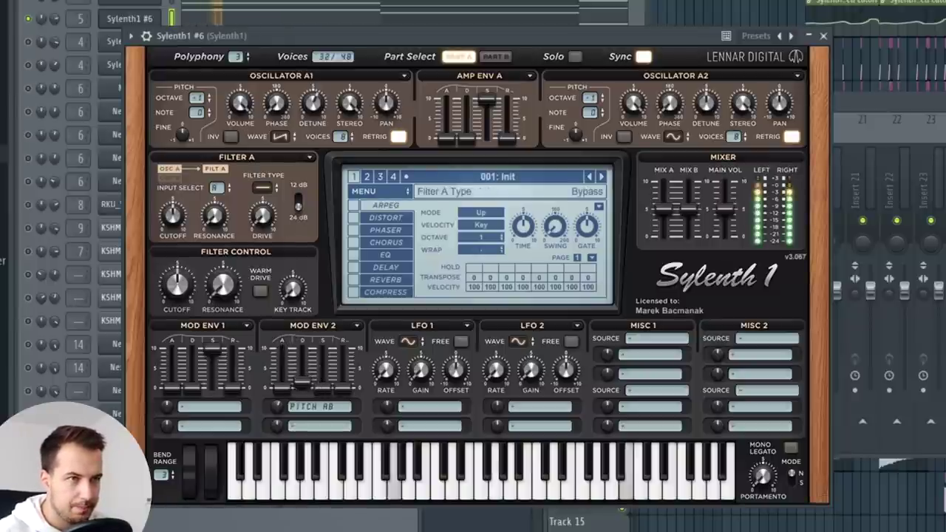
pyautogui.moveTo(299, 386); pyautogui.dragTo(309, 405)
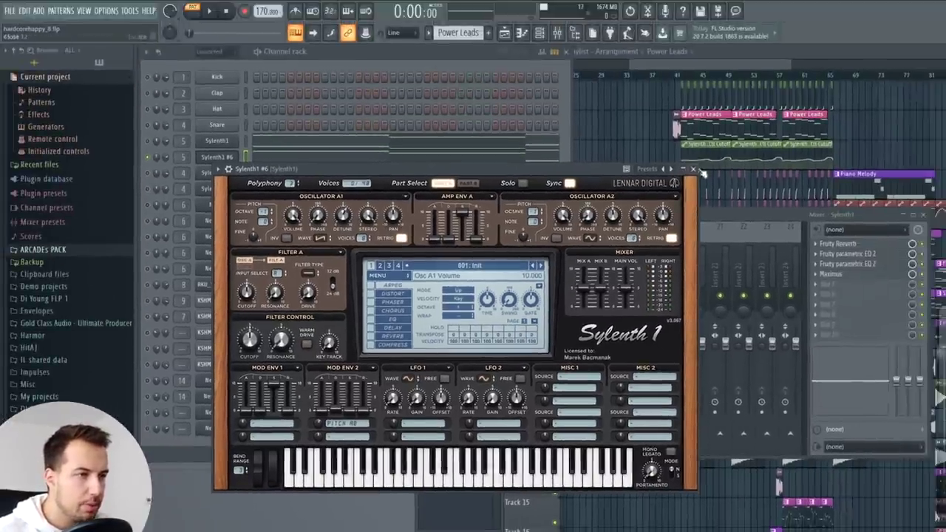
pyautogui.click(823, 35)
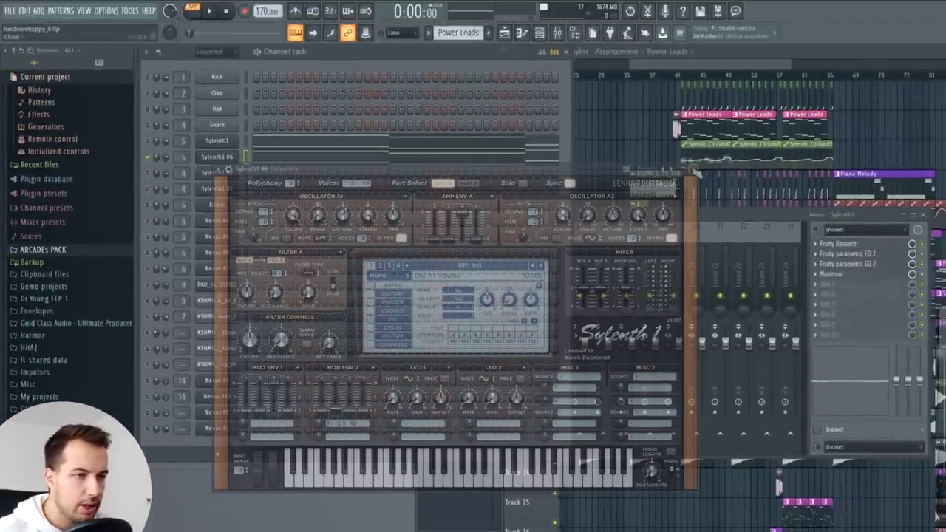
# - Examine the Fruity Reeverb settings on the Sylenth1 mixer track and play back the lead through it
pyautogui.click(750, 221)
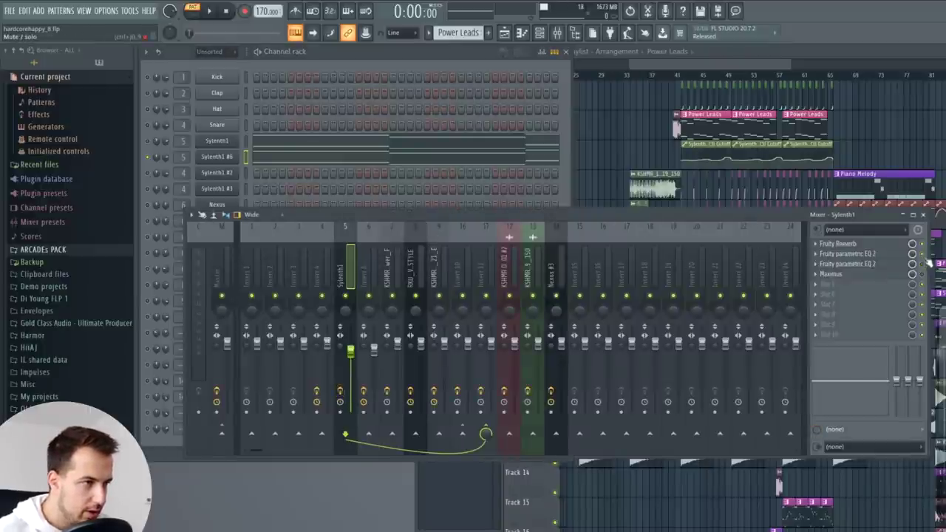
pyautogui.click(838, 243)
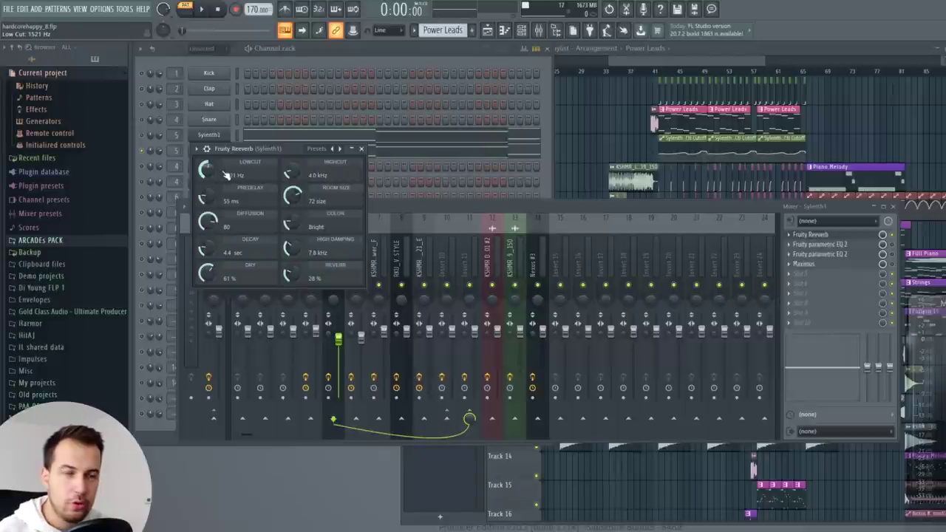
pyautogui.click(202, 9)
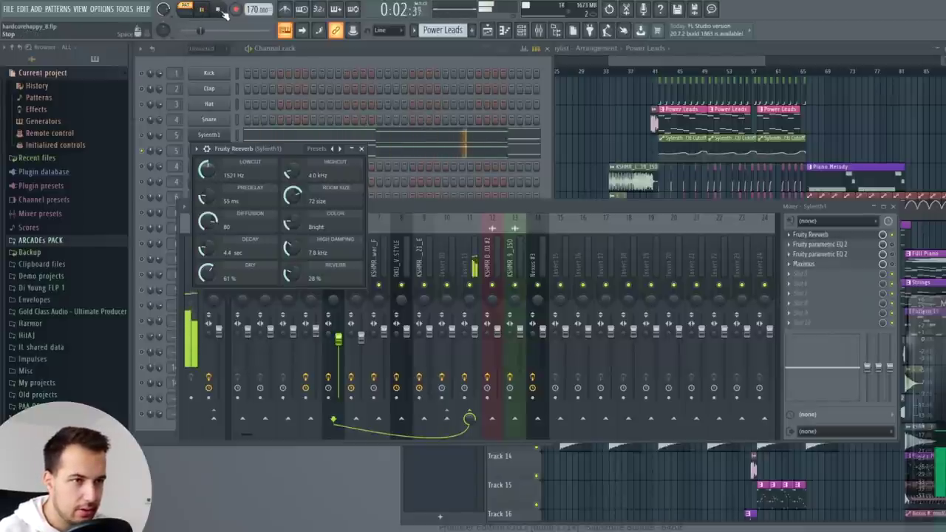
pyautogui.click(224, 13)
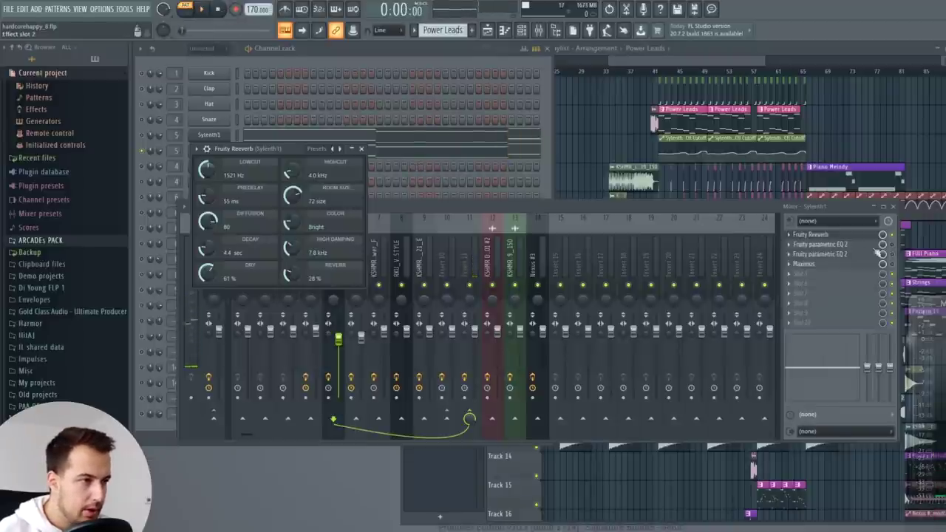
# - Examine the curves of both Fruity parametric EQ 2 effects on the Sylenth1 mixer track
pyautogui.click(828, 244)
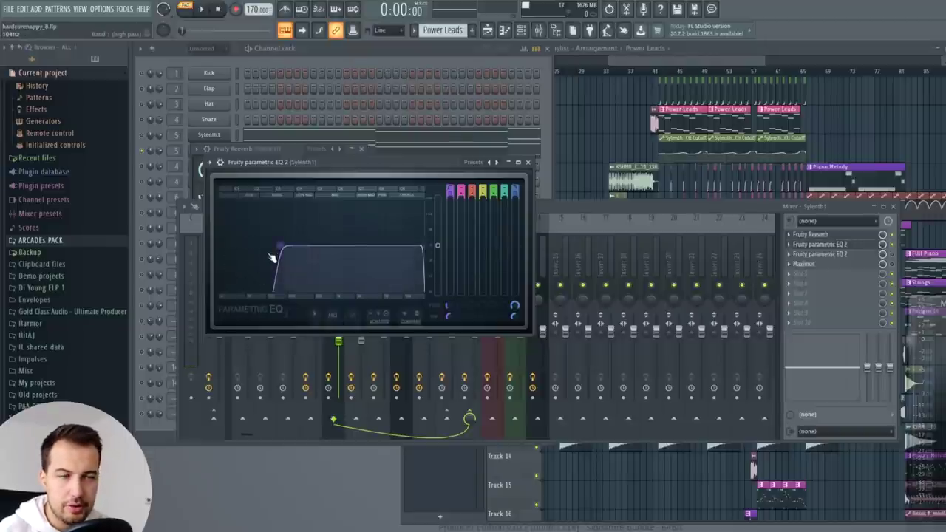
pyautogui.click(528, 162)
pyautogui.click(835, 254)
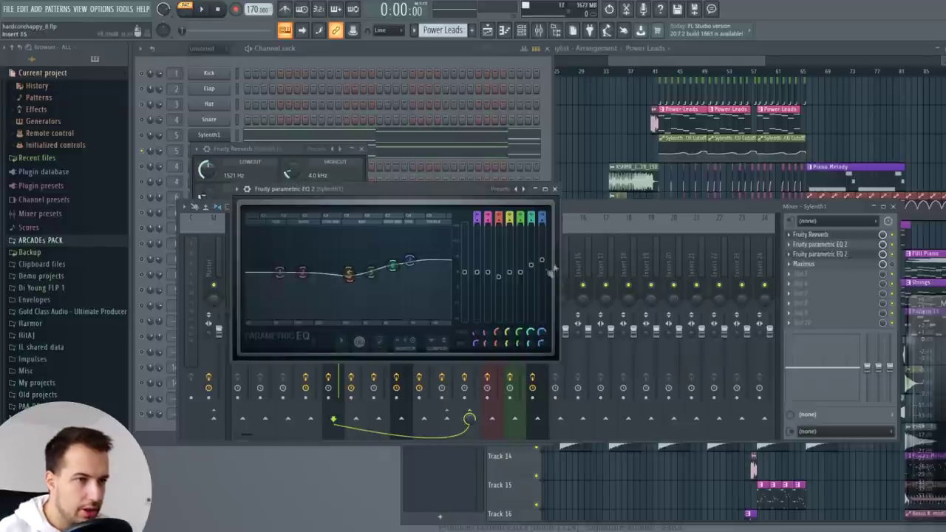
pyautogui.click(555, 189)
# - Apply the NY compression preset in Maximus on the Sylenth1 mixer track, play back the lead and close the effect
pyautogui.click(813, 263)
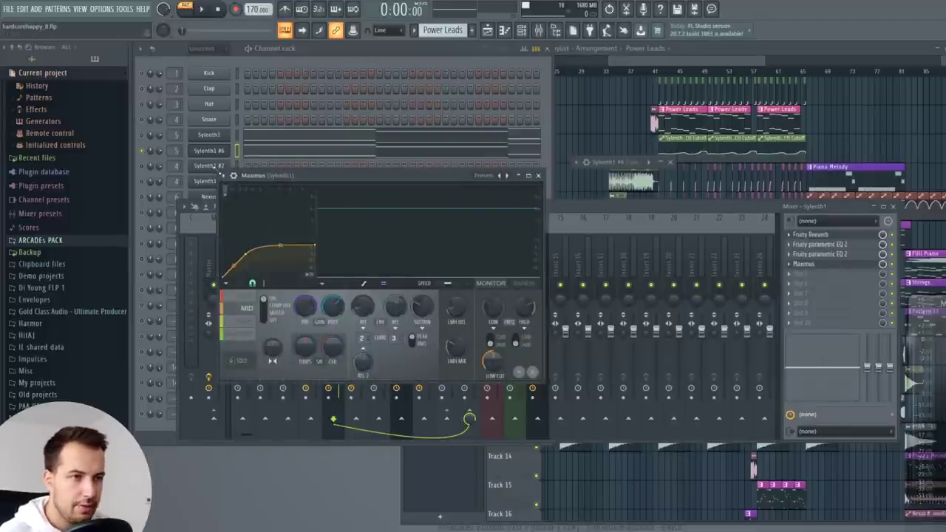
pyautogui.click(223, 176)
pyautogui.moveTo(295, 215)
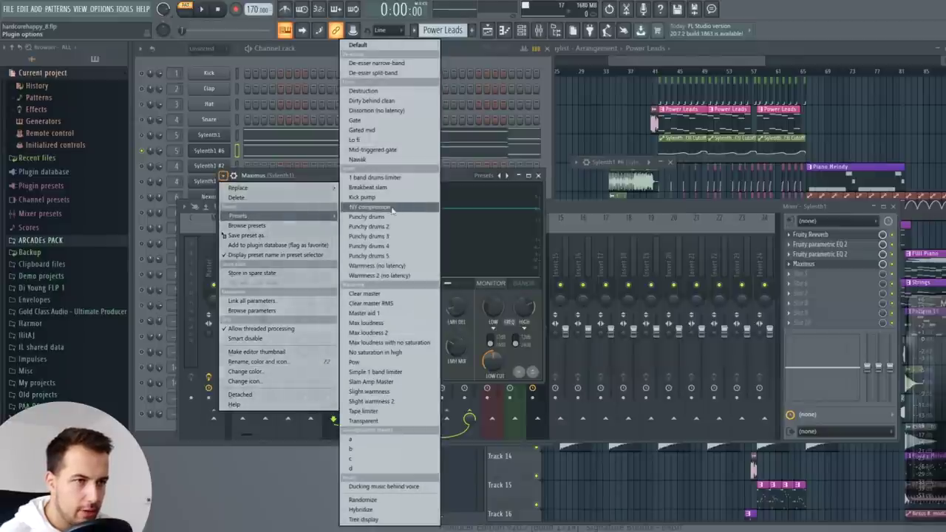
pyautogui.click(388, 208)
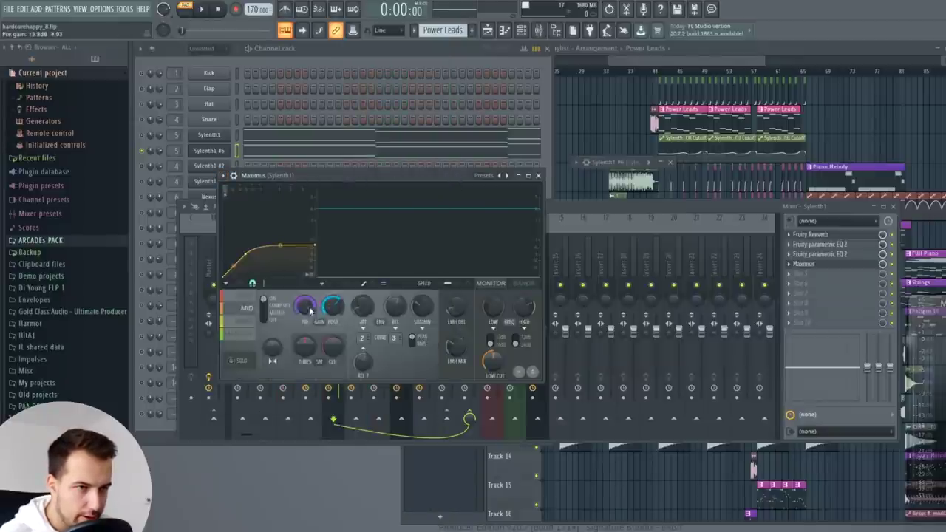
pyautogui.click(202, 10)
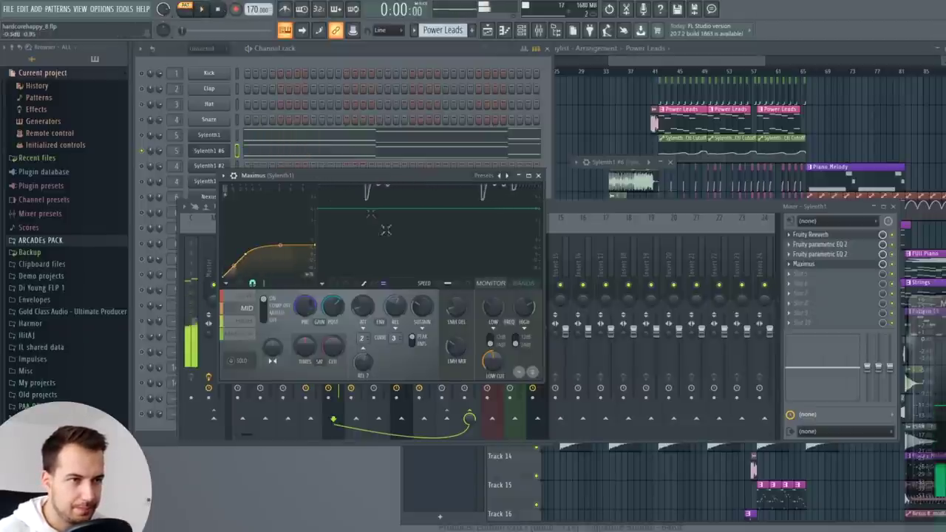
pyautogui.press('Escape')
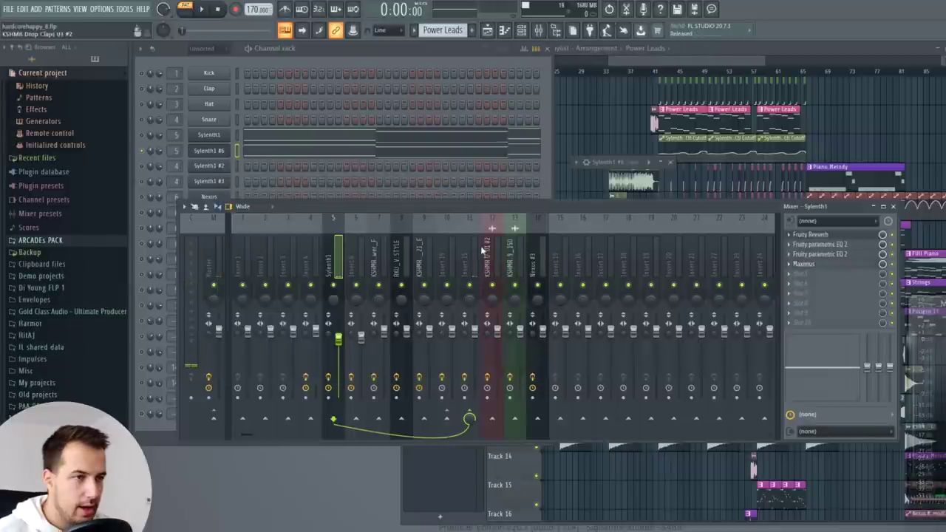
# - Examine the Kickstart sidechain curve and mix amount on mixer track Insert 11, then close the effect
pyautogui.click(476, 244)
pyautogui.click(821, 235)
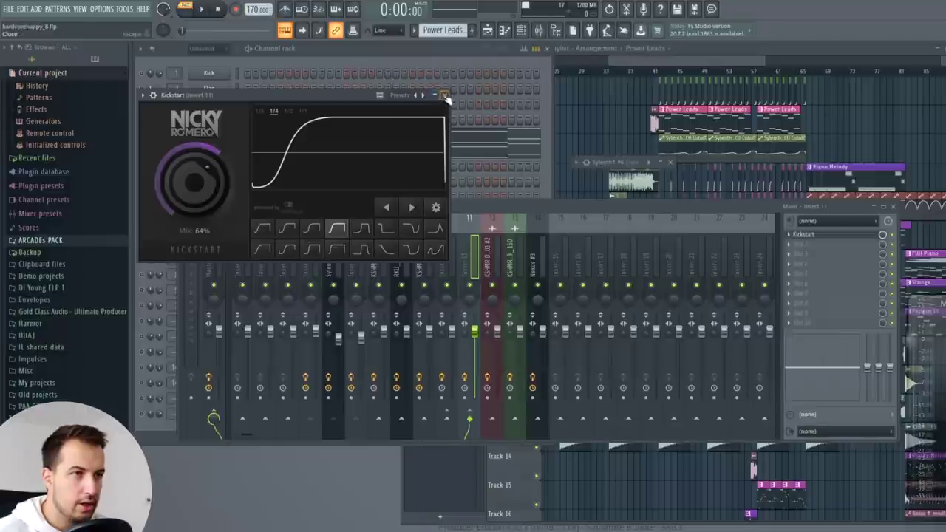
pyautogui.click(444, 95)
# - Add Gross Beat to the second effect slot of Insert 11, apply its Sidechain volume preset and close it
pyautogui.click(798, 248)
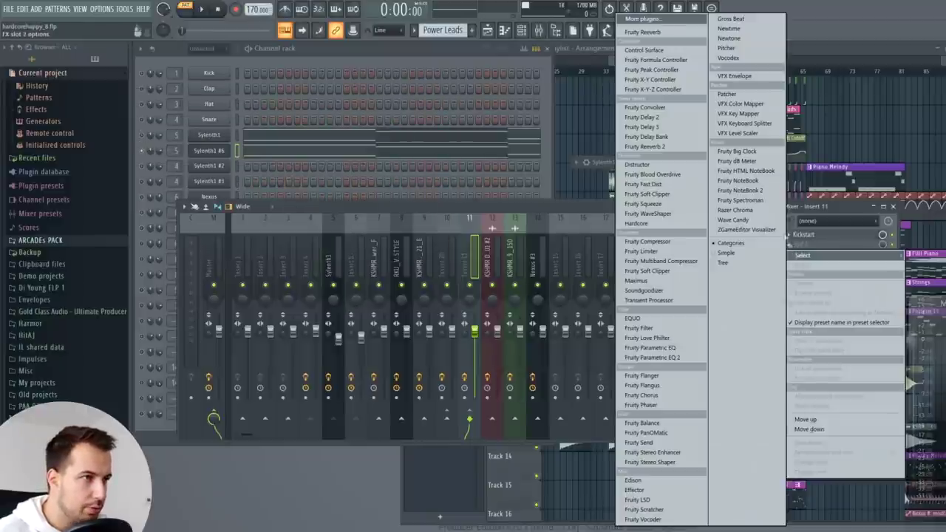
pyautogui.click(743, 22)
pyautogui.click(175, 326)
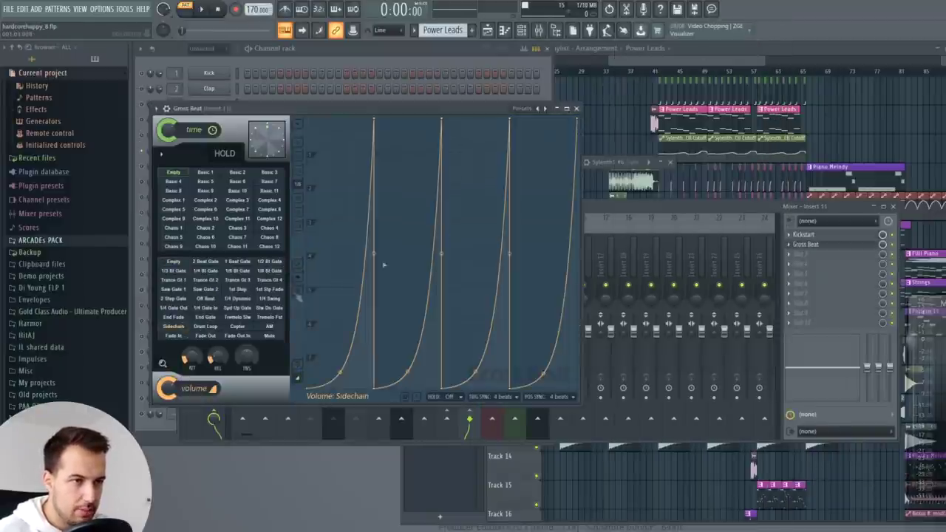
pyautogui.click(577, 108)
# - Delete Gross Beat from Insert 11 and confirm the removal
pyautogui.click(795, 252)
pyautogui.click(804, 265)
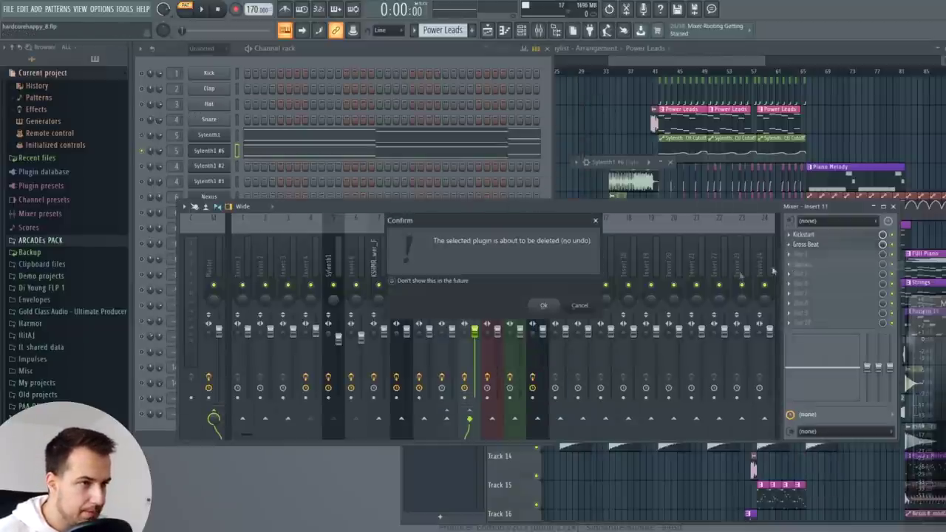
pyautogui.click(555, 313)
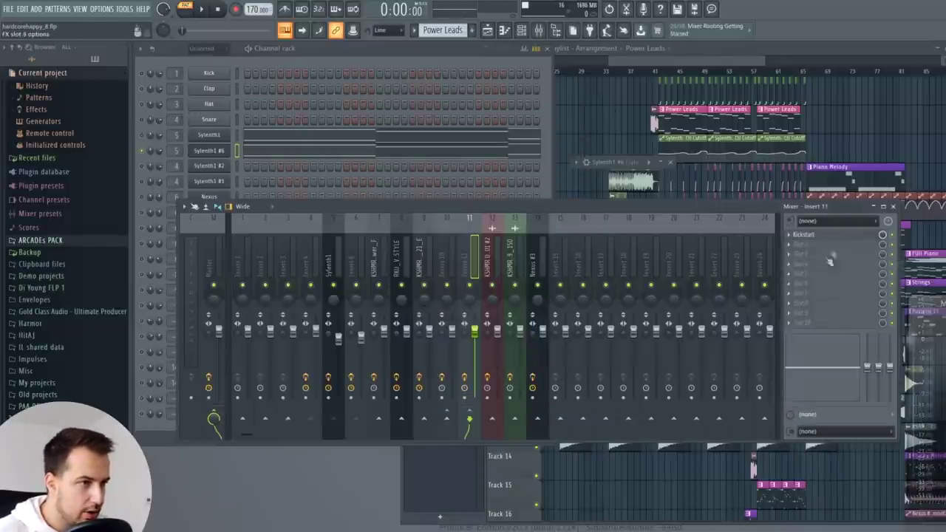
# - Close the mixer and delete the Sylenth1 #6 channel from the channel rack
pyautogui.click(893, 207)
pyautogui.rightClick(210, 154)
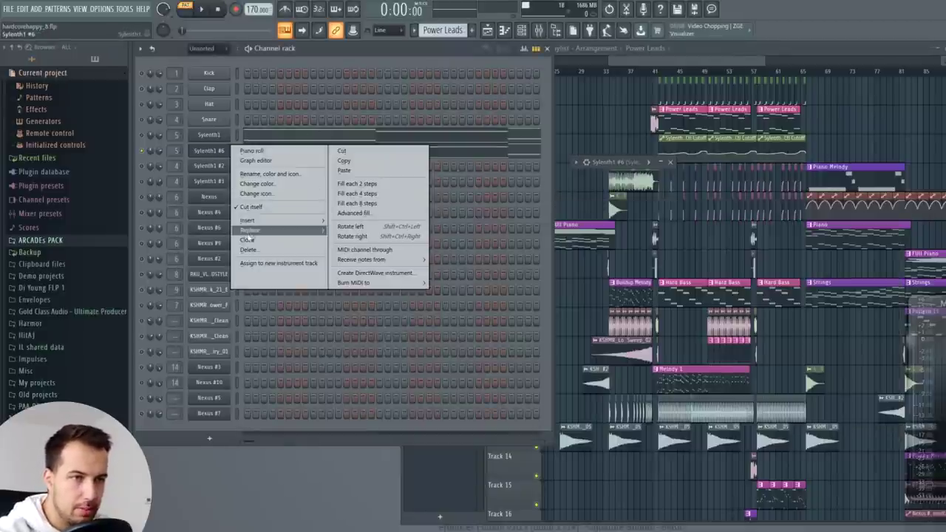
pyautogui.click(253, 251)
pyautogui.click(551, 305)
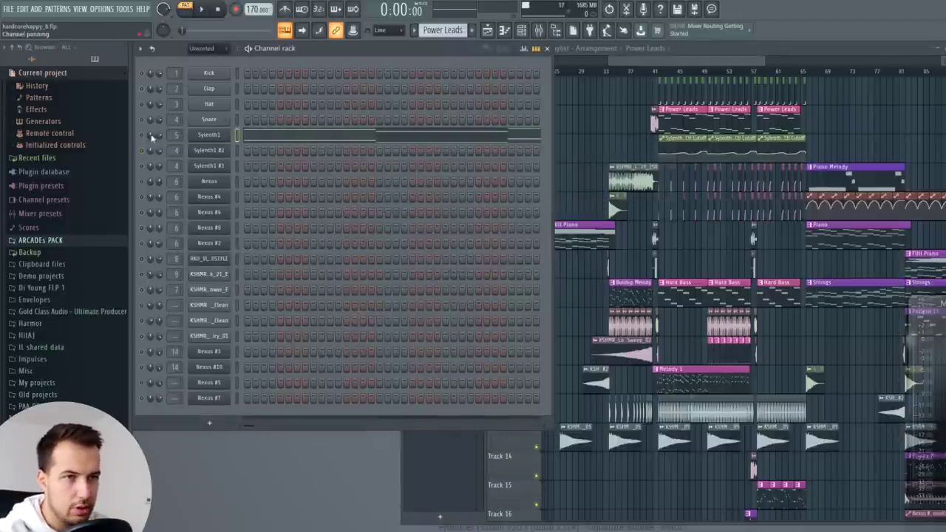
# - Play back the Power Leads notes in the Sylenth1 channel's piano roll, then close the piano roll
pyautogui.click(279, 136)
pyautogui.press('space')
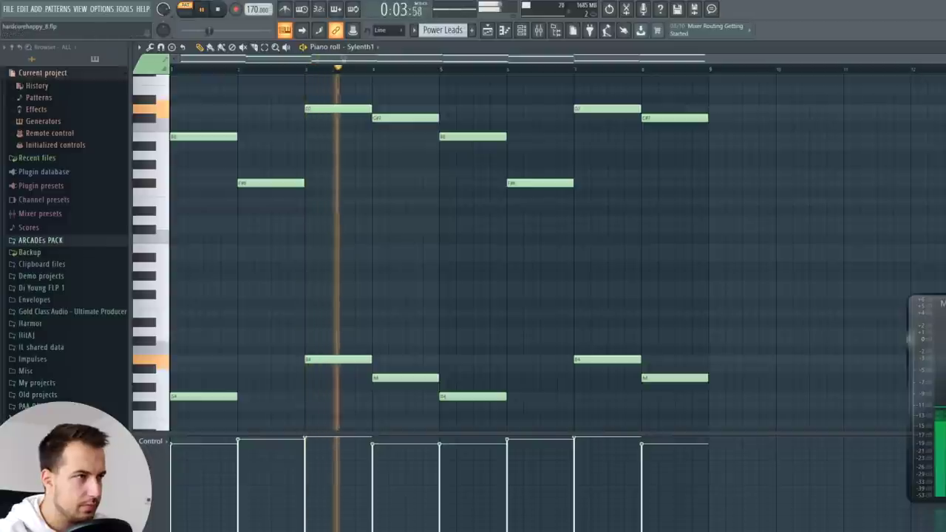
pyautogui.press('space')
pyautogui.press('Escape')
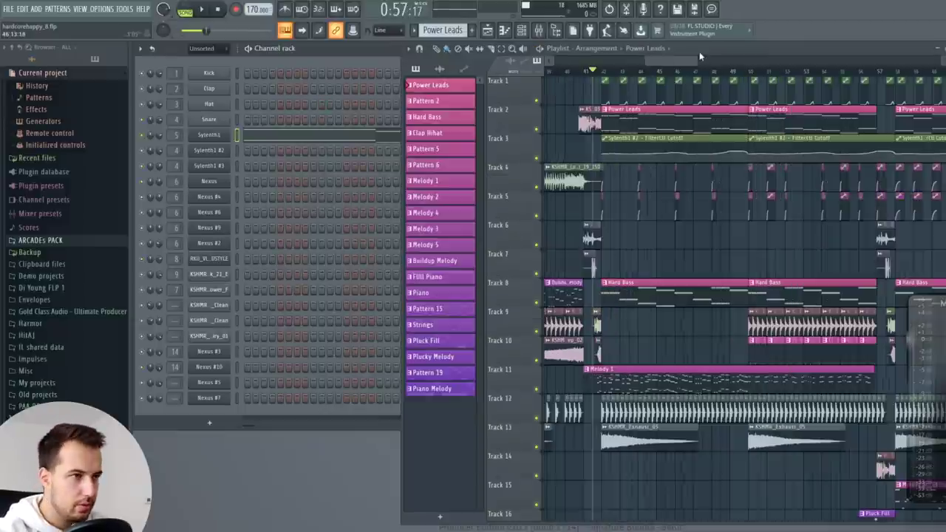
# - Play back the drop of the arrangement from bar 42 and bring up the mixer
pyautogui.press('space')
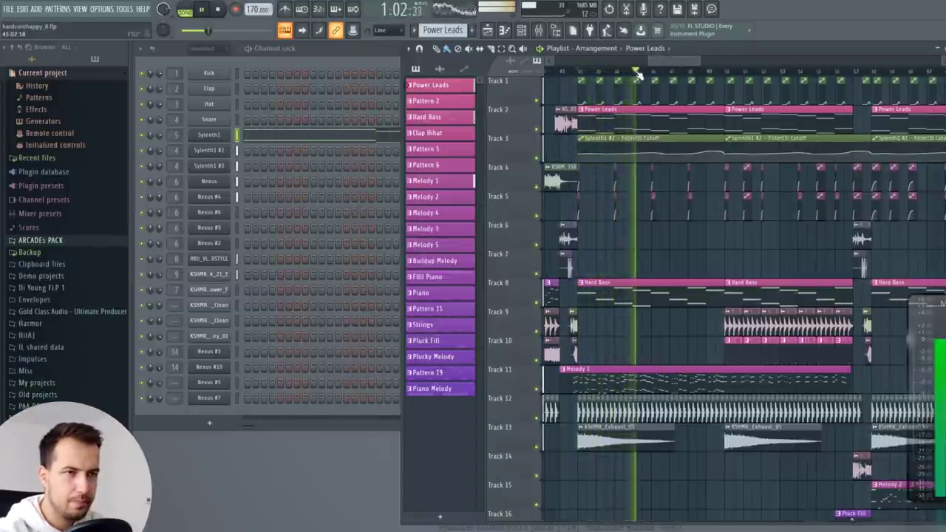
pyautogui.press('space')
pyautogui.press('F9')
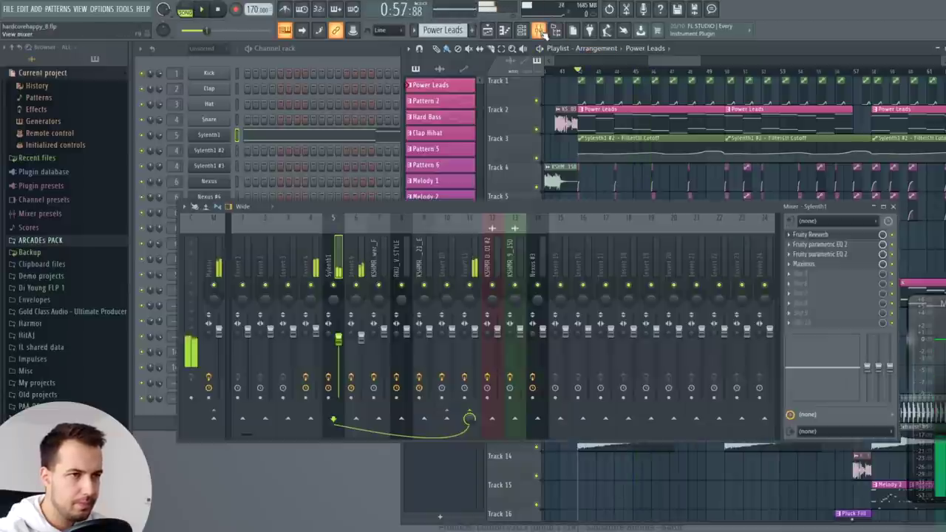
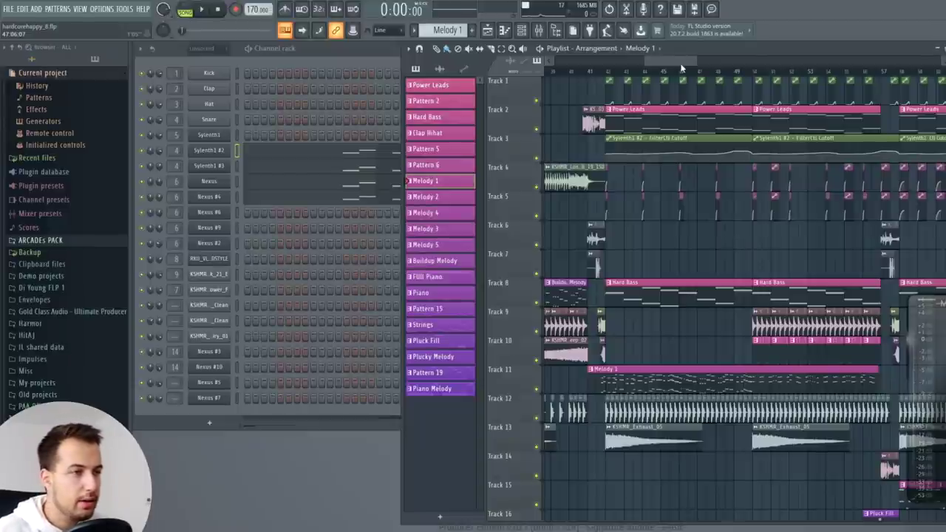
# - Play back the Melody 1 pattern in pattern mode with the Sylenth1 #2 piano roll open, then close it
pyautogui.scroll(-4, 687, 70)
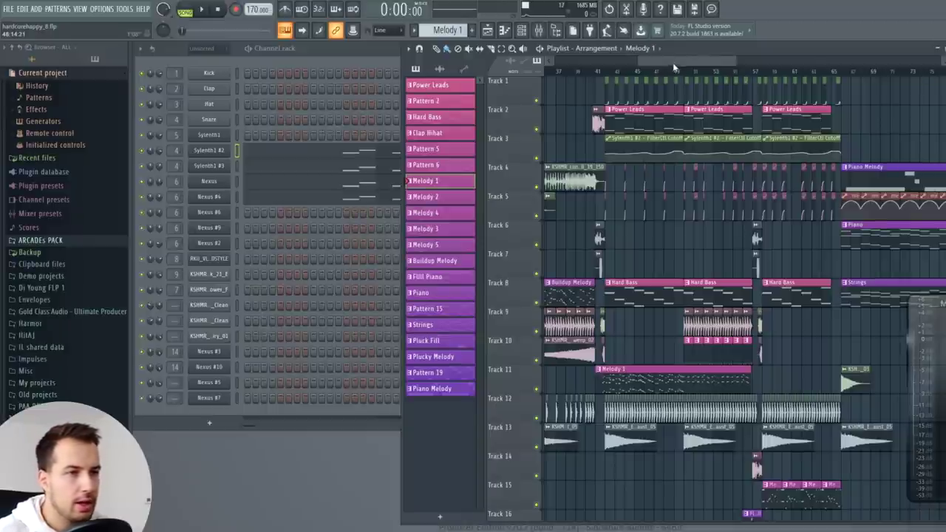
pyautogui.moveTo(672, 62); pyautogui.dragTo(663, 67)
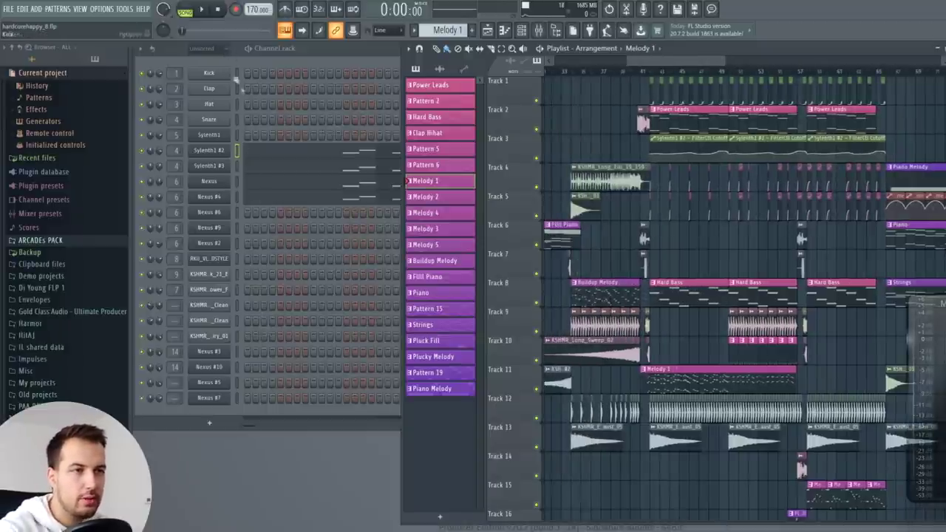
pyautogui.click(186, 9)
pyautogui.click(203, 9)
pyautogui.click(303, 152)
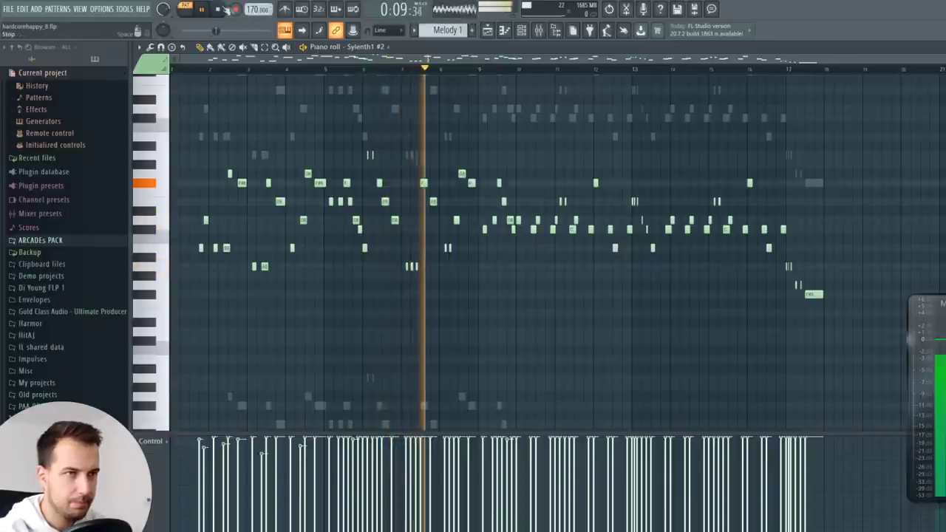
pyautogui.press('space')
pyautogui.press('Escape')
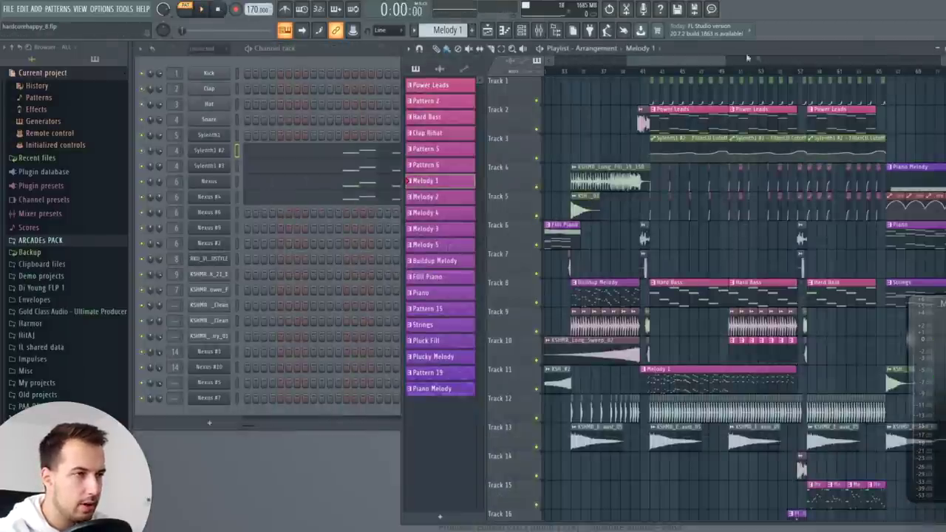
# - Solo playlist Track 11, re-enable Tracks 3 and 1, and play back the melody with its automation from bar 42
pyautogui.click(656, 77)
pyautogui.scroll(4, 656, 78)
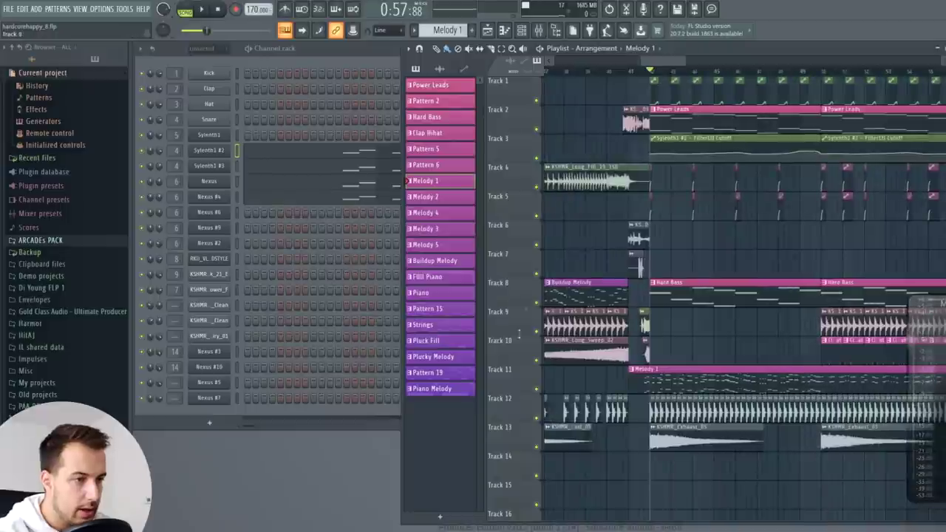
pyautogui.keyDown('ctrl'); pyautogui.click(537, 389); pyautogui.keyUp('ctrl')
pyautogui.click(536, 157)
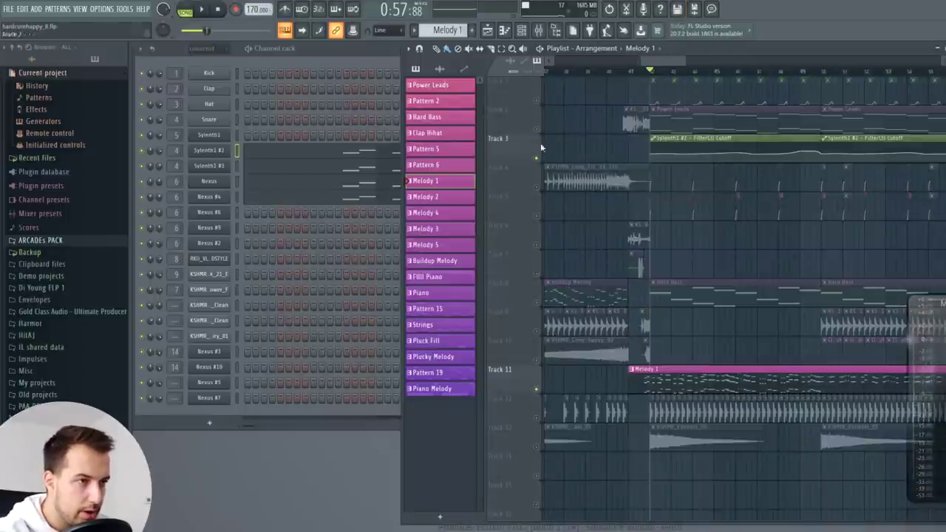
pyautogui.click(536, 100)
pyautogui.hscroll(1, 677, 74)
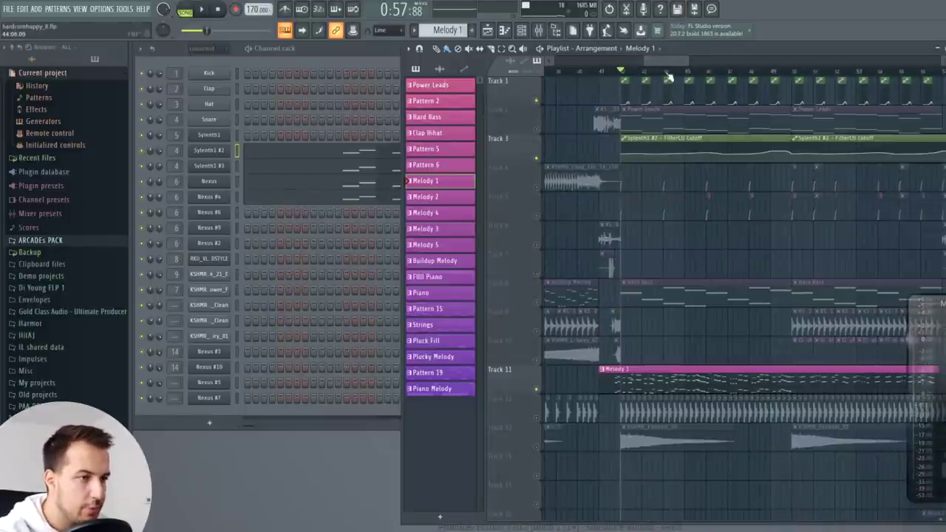
pyautogui.press('space')
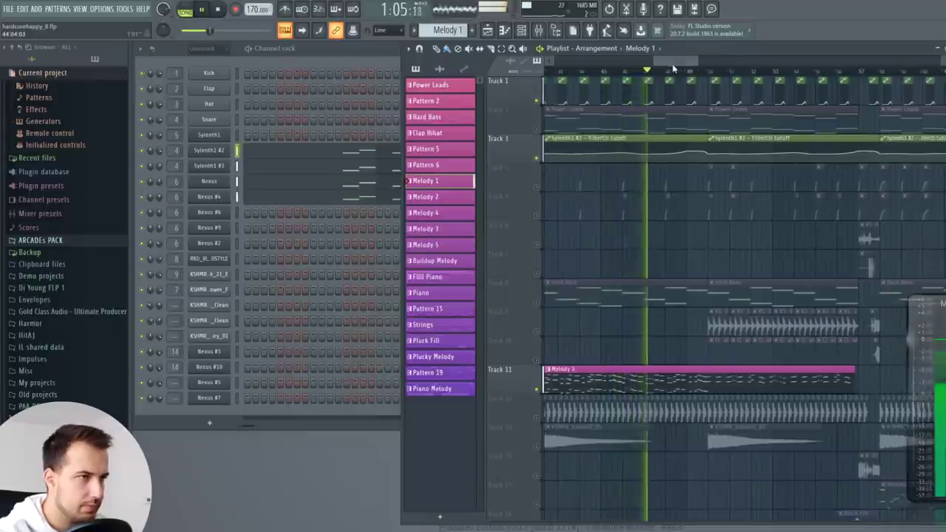
pyautogui.scroll(2, 684, 73)
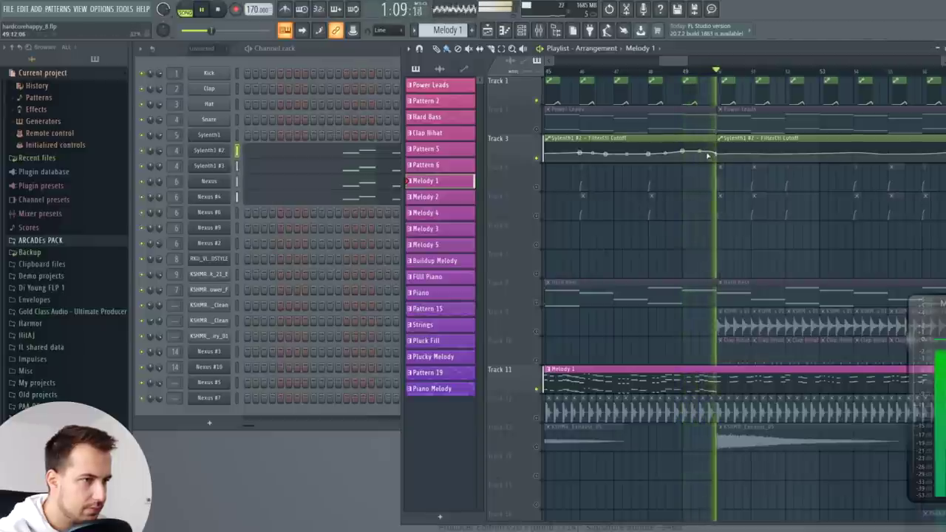
pyautogui.scroll(-2, 708, 76)
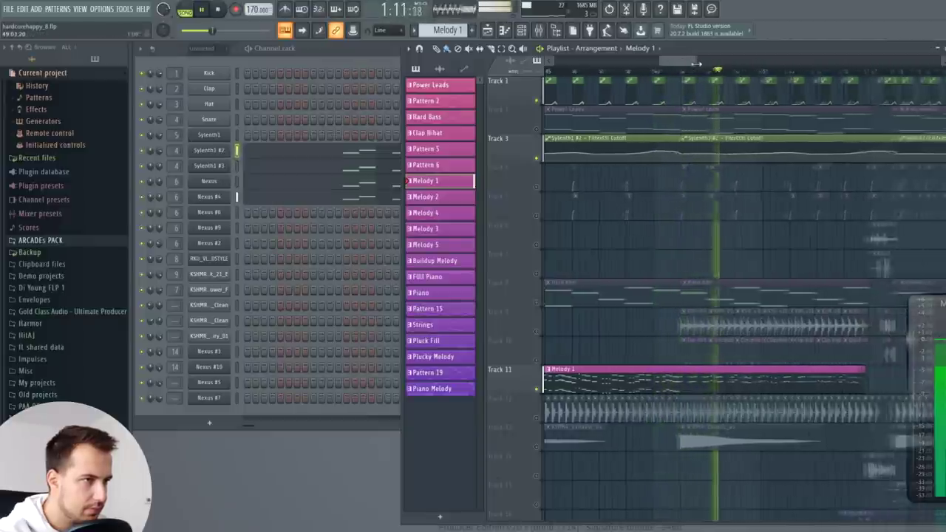
pyautogui.press('space')
# - Play back the melody from about bar 50 and examine the LFO 1 Gain automation clips on Track 1
pyautogui.moveTo(682, 61); pyautogui.dragTo(679, 63)
pyautogui.click(682, 71)
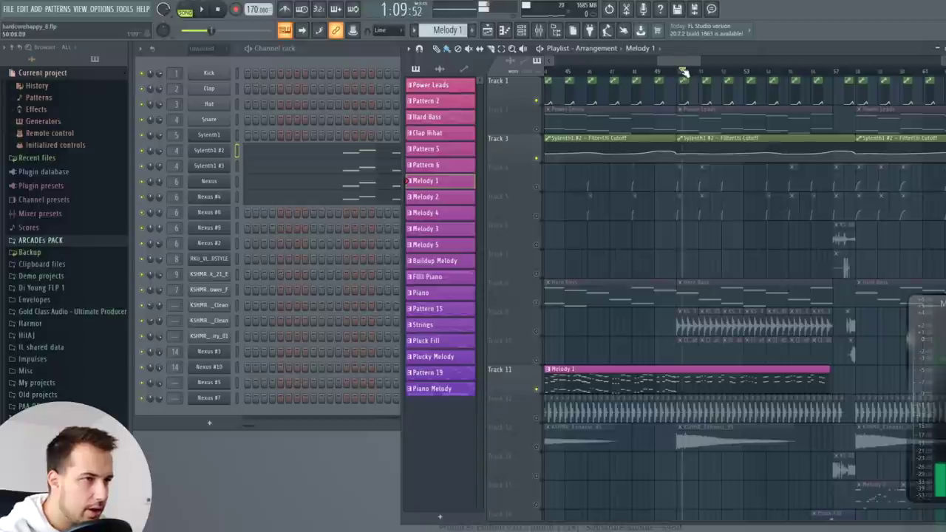
pyautogui.scroll(3, 684, 71)
pyautogui.press('space')
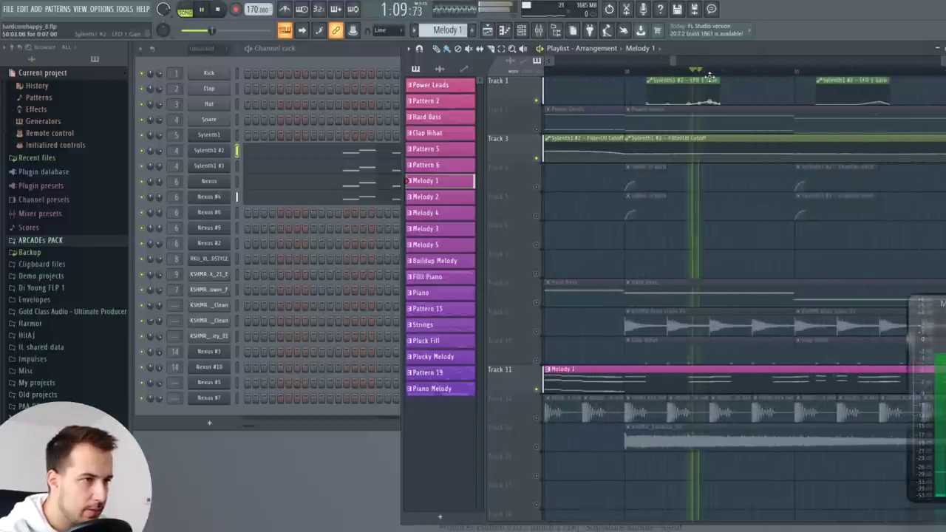
pyautogui.scroll(-2, 680, 67)
pyautogui.press('space')
pyautogui.scroll(-2, 676, 62)
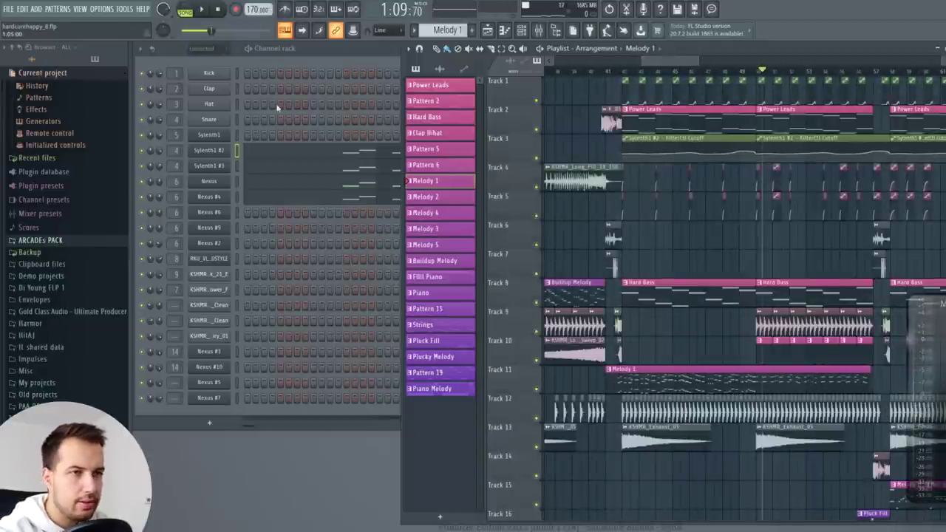
# - Clone the Sylenth1 #2 channel and copy its melody notes into the clone
pyautogui.click(314, 50)
pyautogui.rightClick(227, 153)
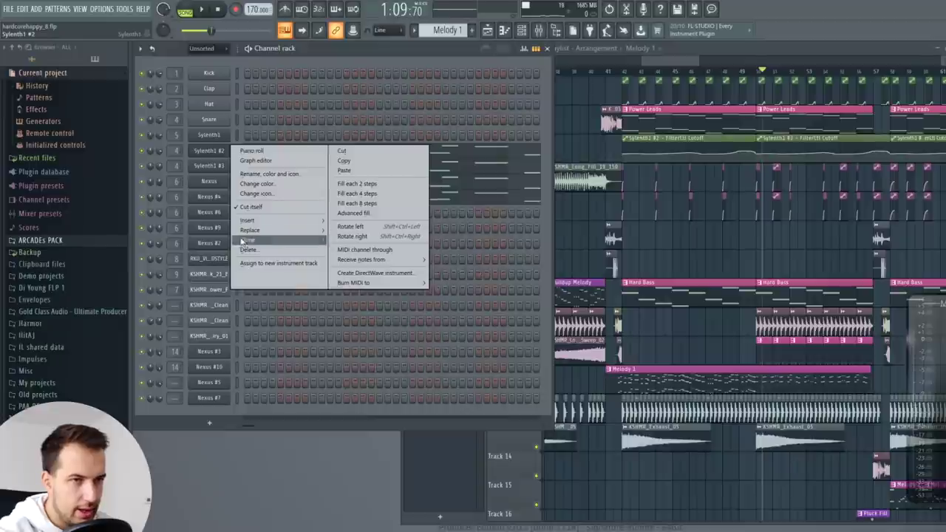
pyautogui.click(244, 241)
pyautogui.click(239, 164)
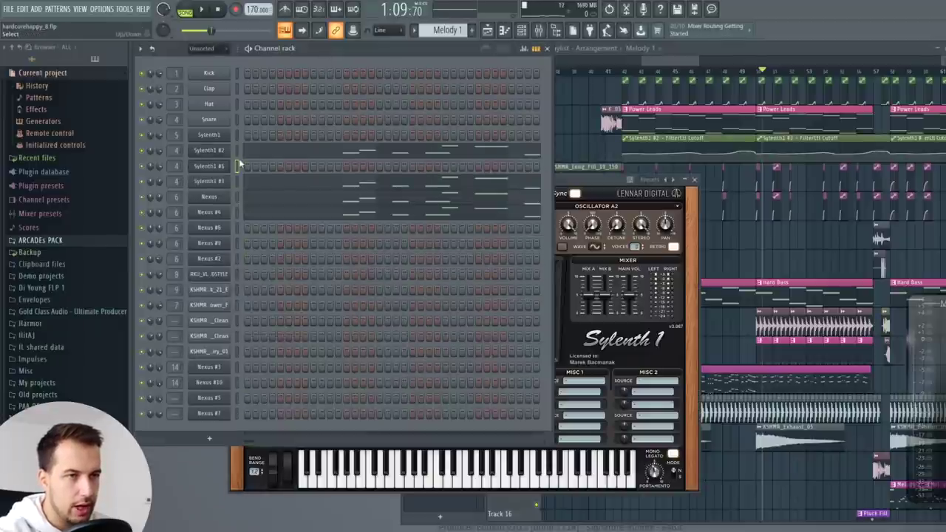
pyautogui.click(239, 164)
# - Solo the Sylenth1 #2 channel and play back the Melody 1 pattern in pattern mode
pyautogui.rightClick(141, 150)
pyautogui.click(185, 8)
pyautogui.click(202, 9)
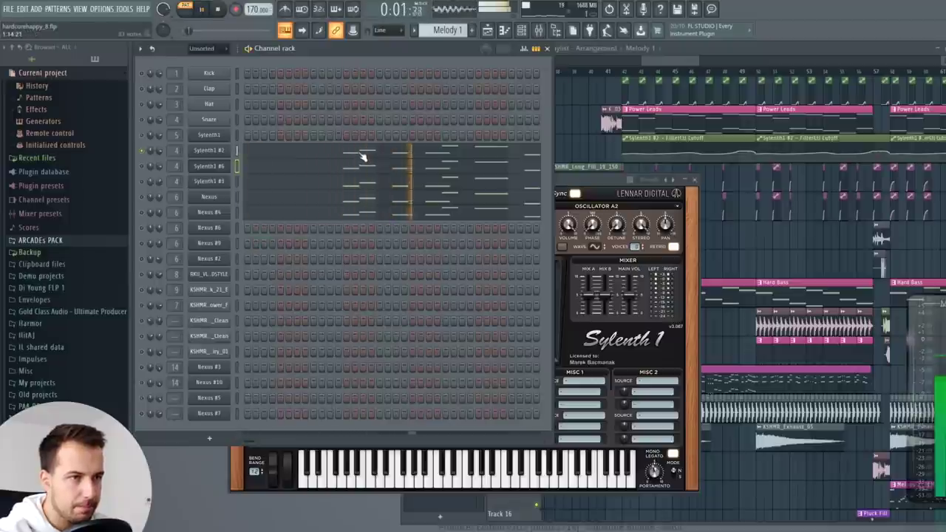
pyautogui.click(218, 11)
# - Make the cloned Sylenth1 channel the only active one and clear its preset to Init
pyautogui.click(142, 167)
pyautogui.click(209, 167)
pyautogui.click(405, 284)
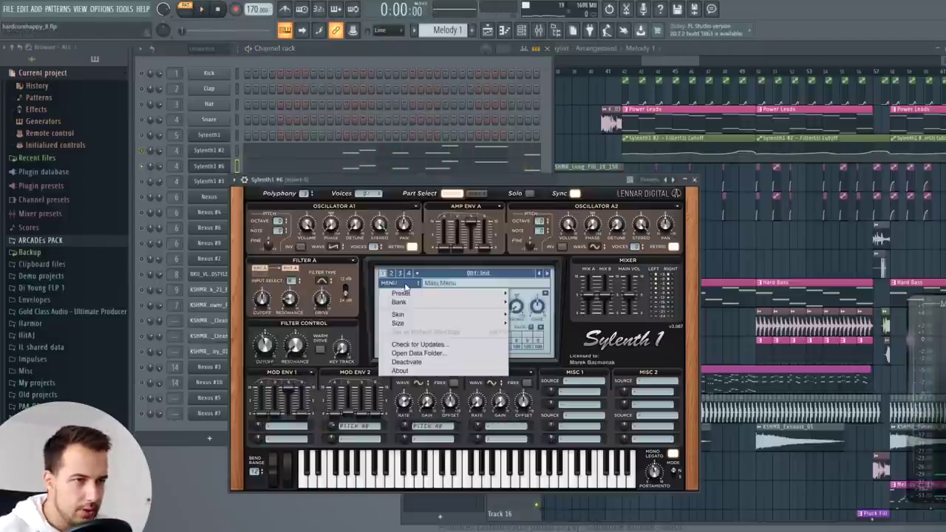
pyautogui.moveTo(405, 293)
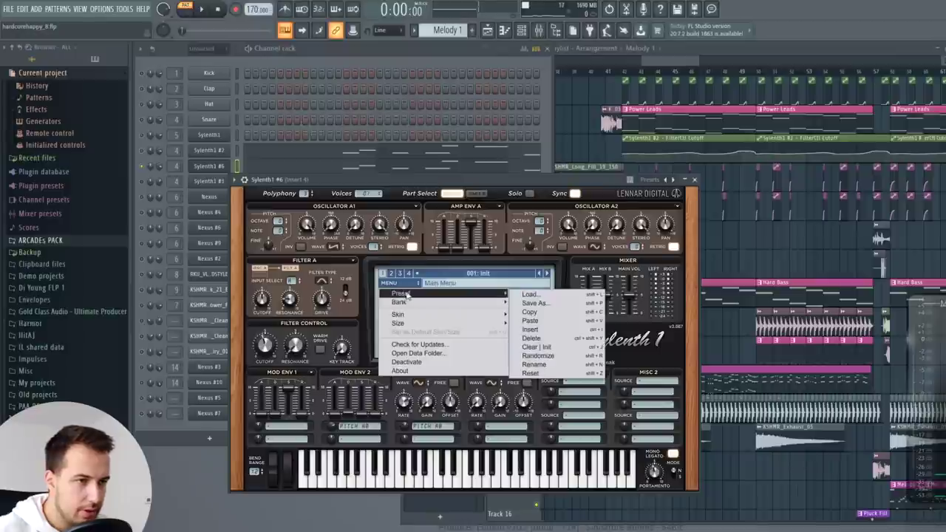
pyautogui.click(549, 347)
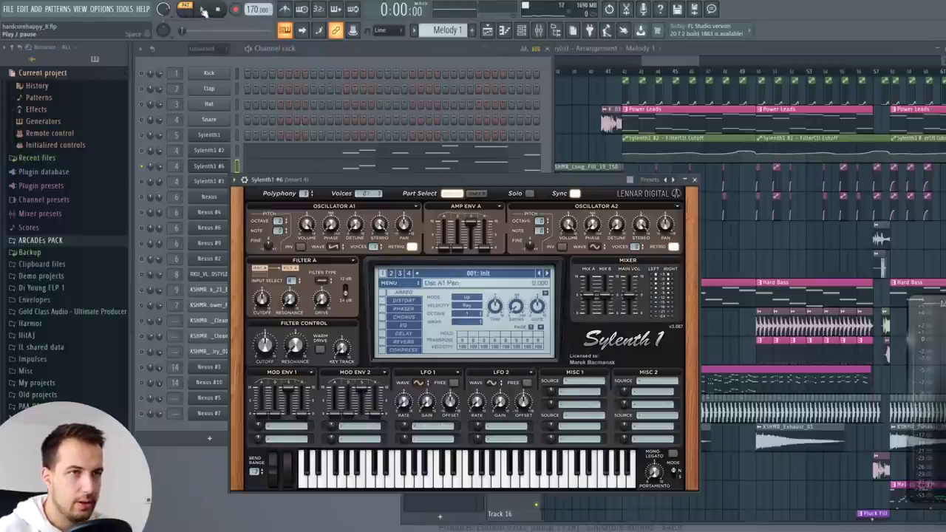
# - Bypass the effects on mixer track Insert 4 and play back the melody with the Sylenth1 #2 piano roll open
pyautogui.click(539, 30)
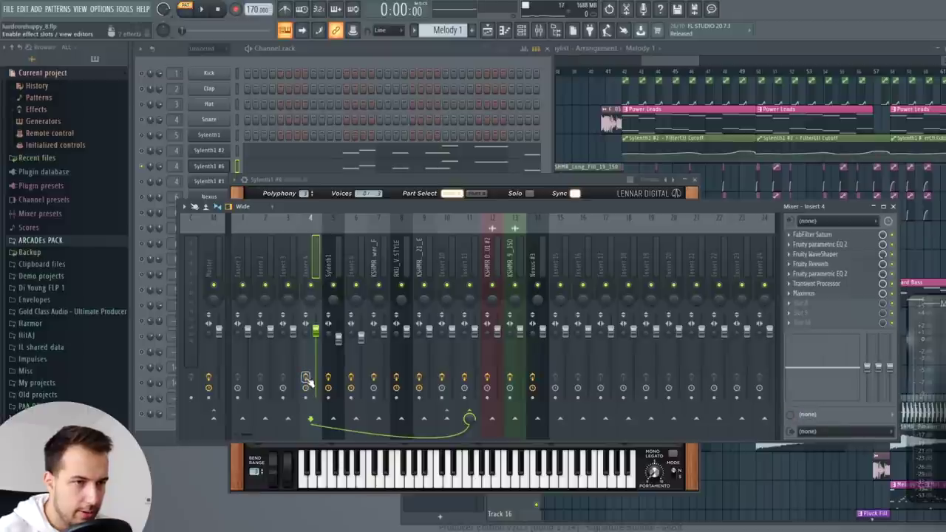
pyautogui.click(369, 99)
pyautogui.press('space')
pyautogui.click(272, 148)
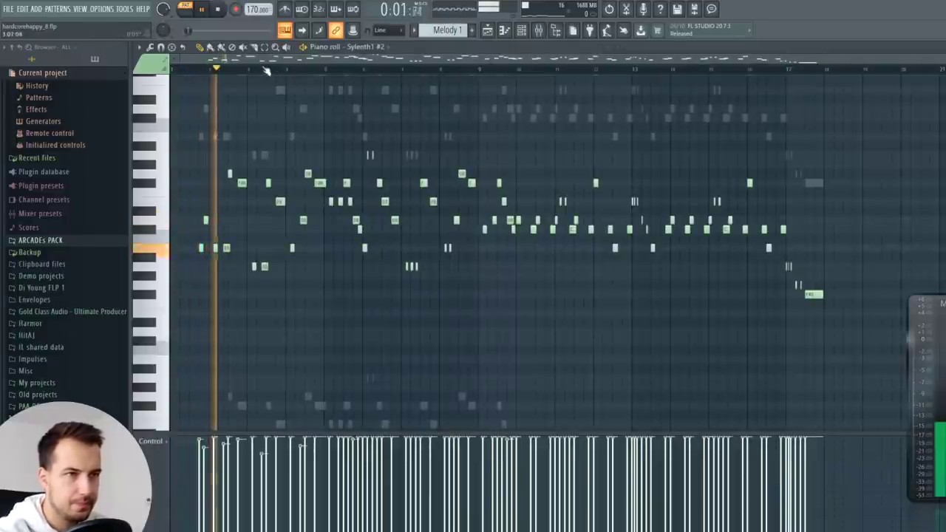
pyautogui.scroll(2, 271, 62)
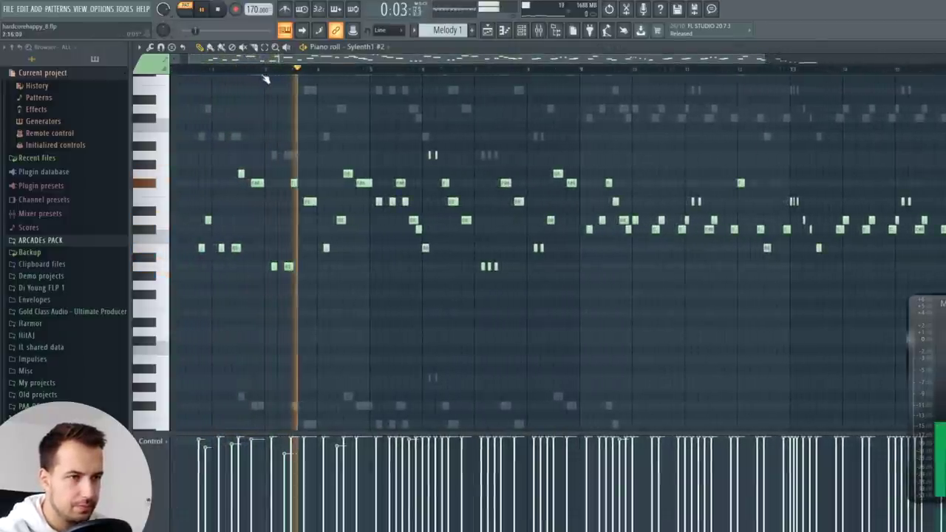
pyautogui.click(218, 8)
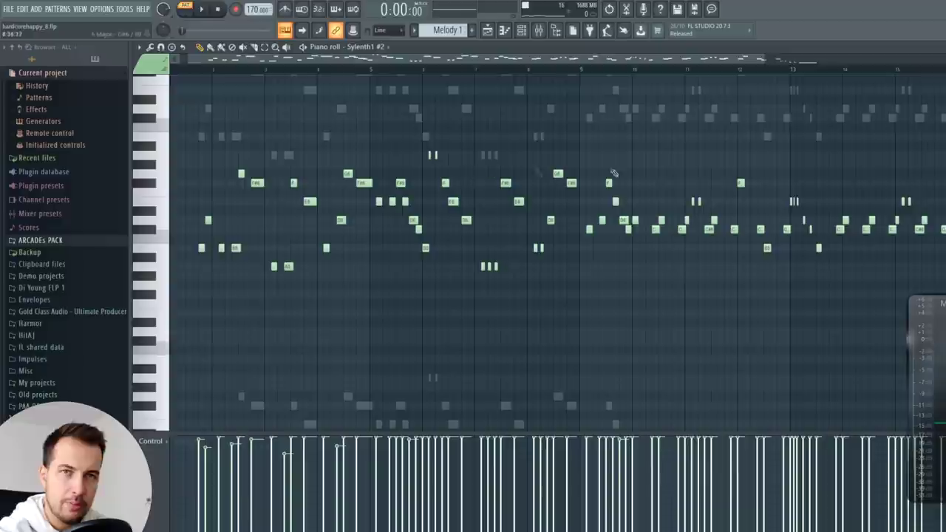
# - Close the piano roll, open the Sylenth1 #6 instrument, play back its initialised sound and reposition the window for editing
pyautogui.press('Escape')
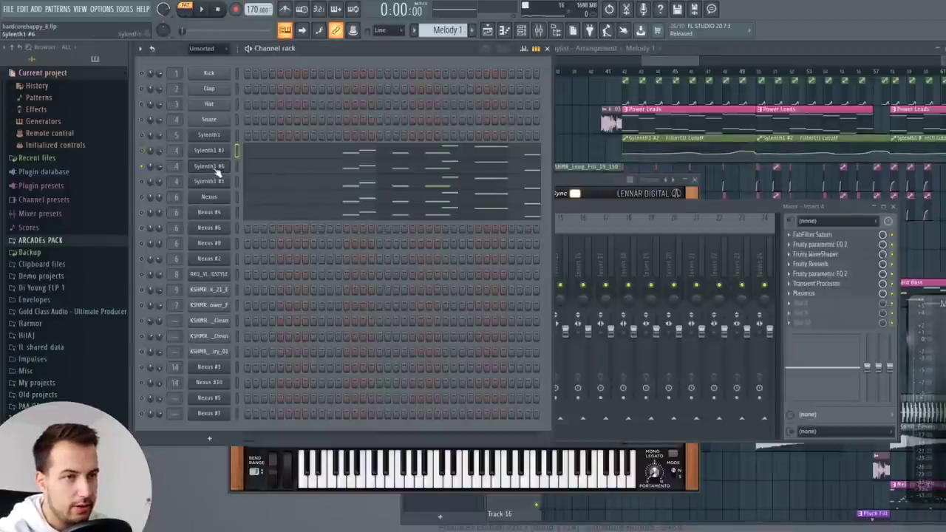
pyautogui.click(224, 169)
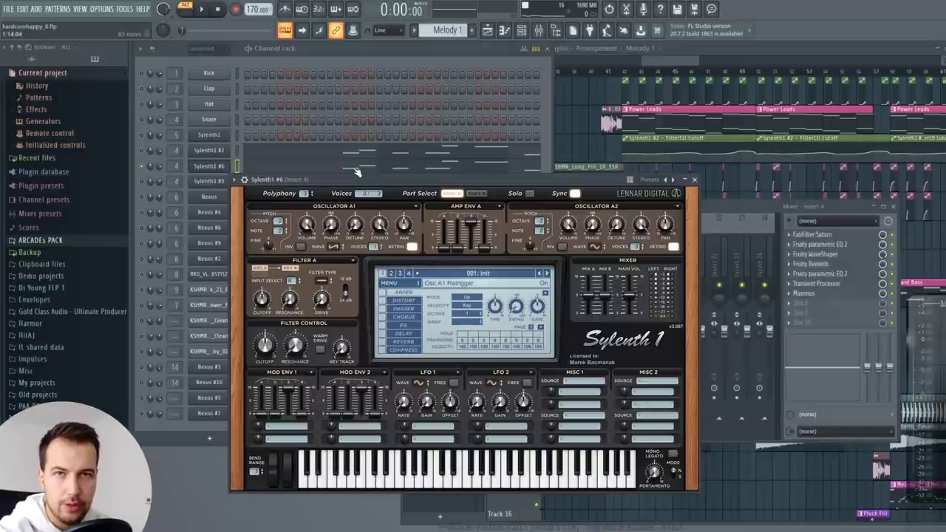
pyautogui.click(356, 167)
pyautogui.press('space')
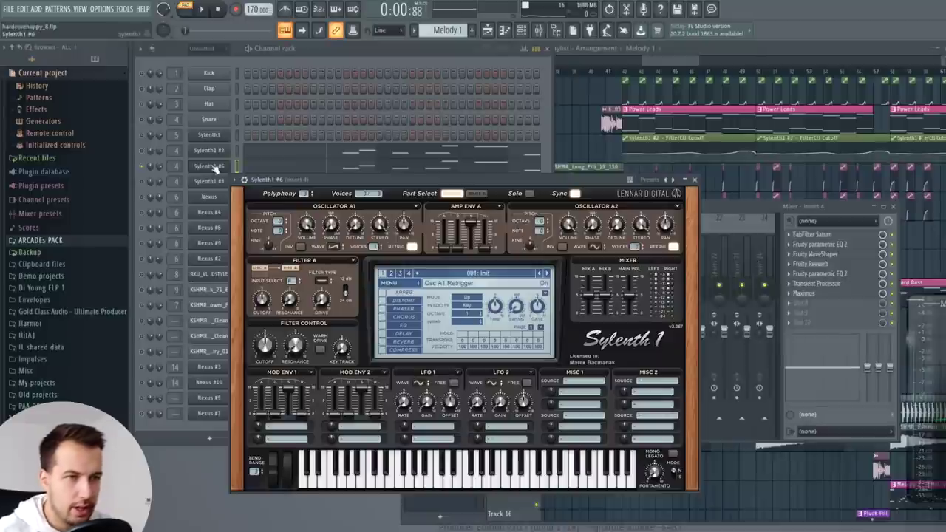
pyautogui.click(216, 169)
pyautogui.click(216, 168)
pyautogui.moveTo(374, 181); pyautogui.dragTo(362, 152)
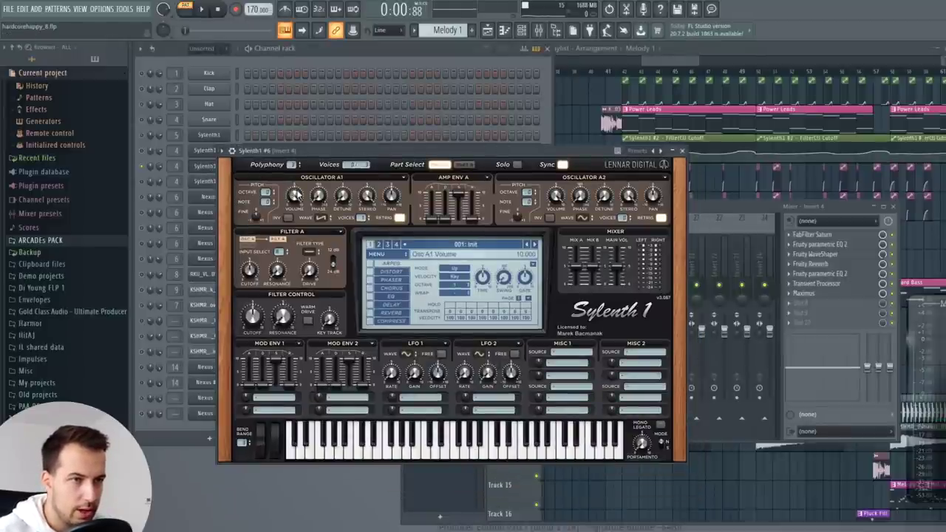
# - Set Filter A to Bandpass, raise its resonance and set its drive to 5.167
pyautogui.click(309, 252)
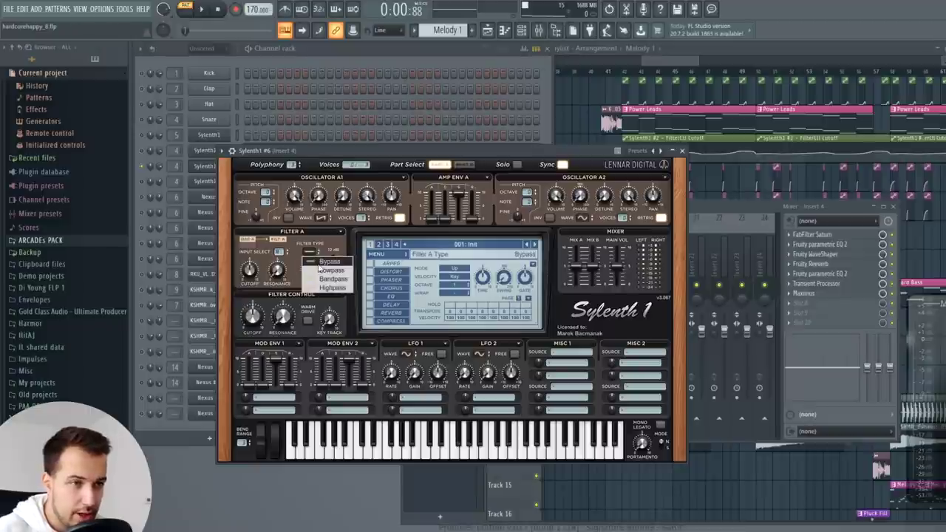
pyautogui.click(333, 279)
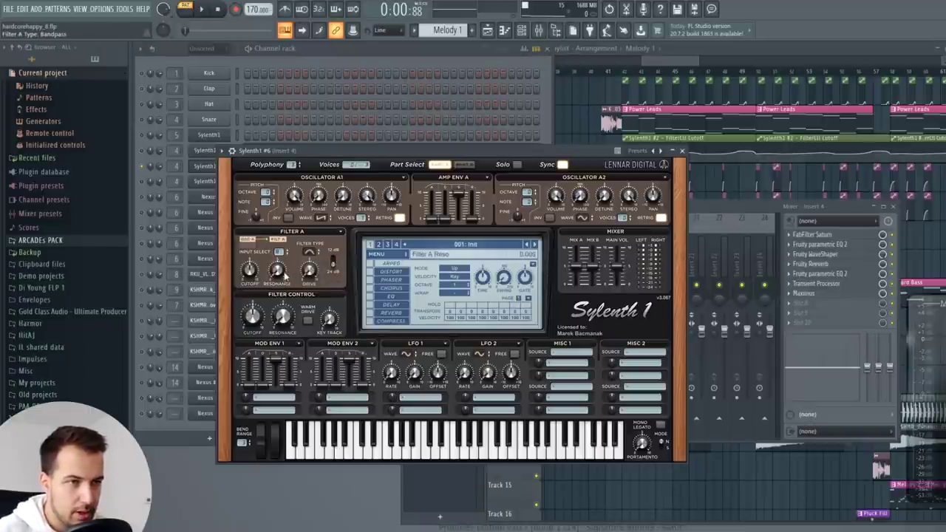
pyautogui.moveTo(280, 259); pyautogui.dragTo(278, 252)
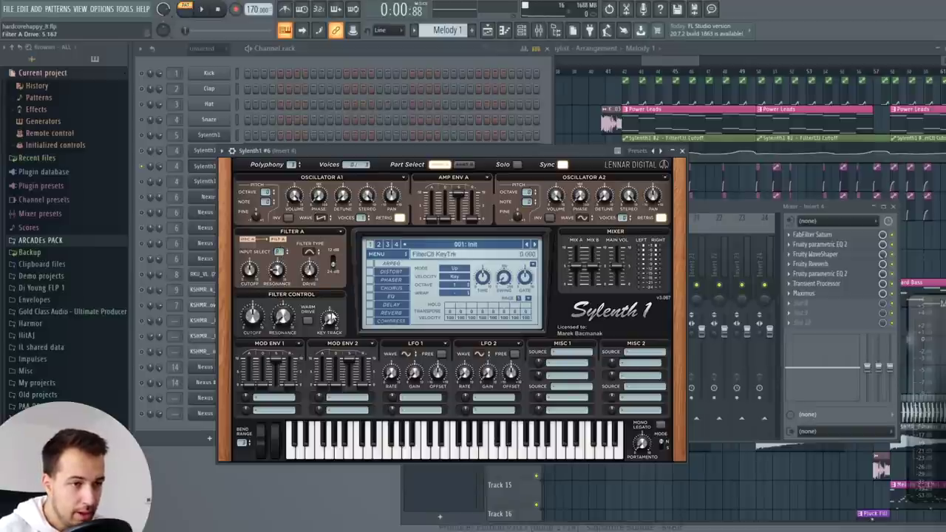
# - Route Mod Env 2 to Pitch A and B with a decay of 0.818 and a positive amount, and audition a note
pyautogui.click(338, 399)
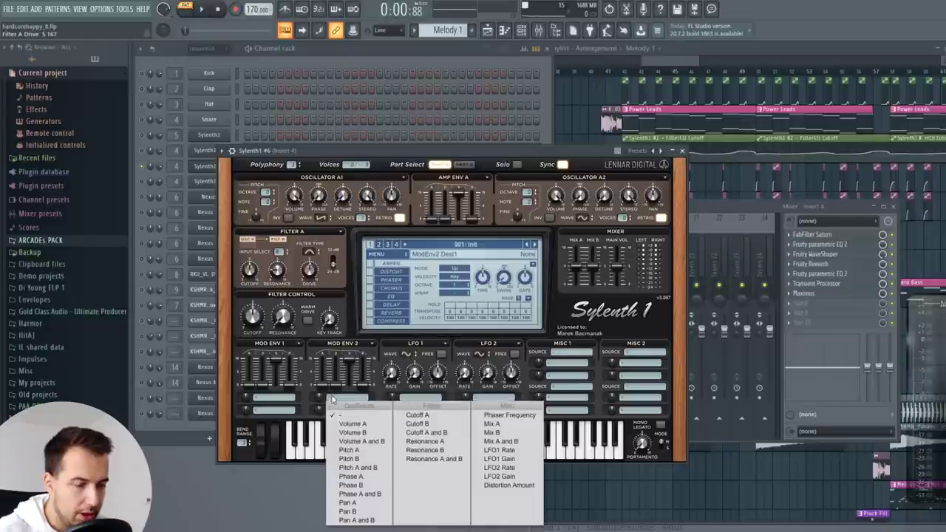
pyautogui.click(371, 473)
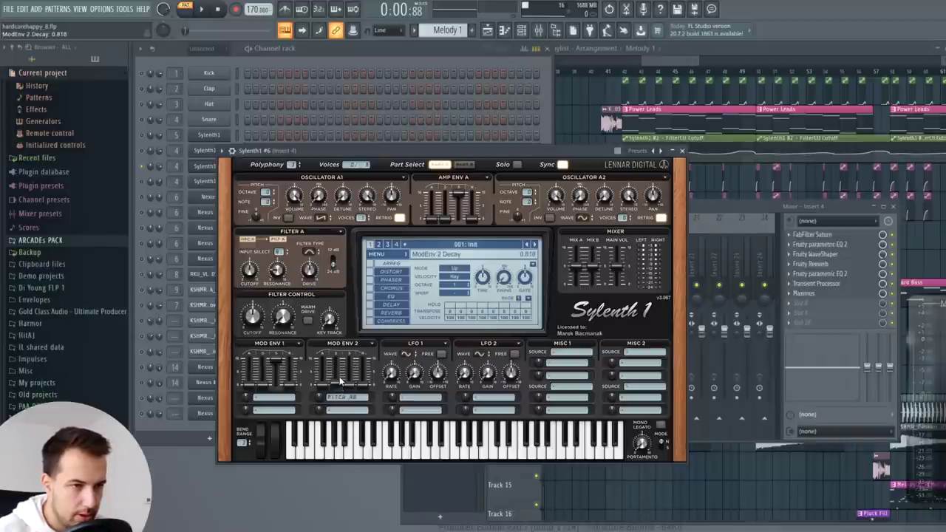
pyautogui.moveTo(325, 396); pyautogui.dragTo(327, 391)
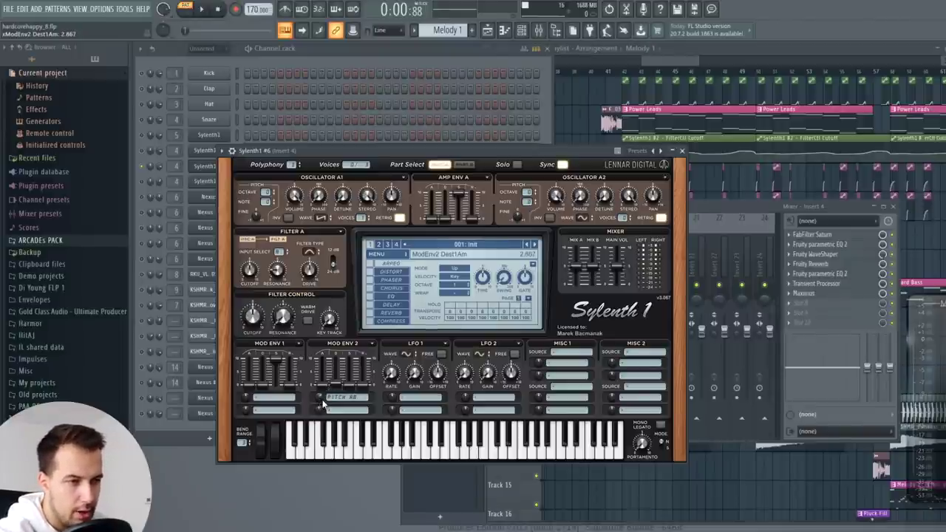
pyautogui.press('b')
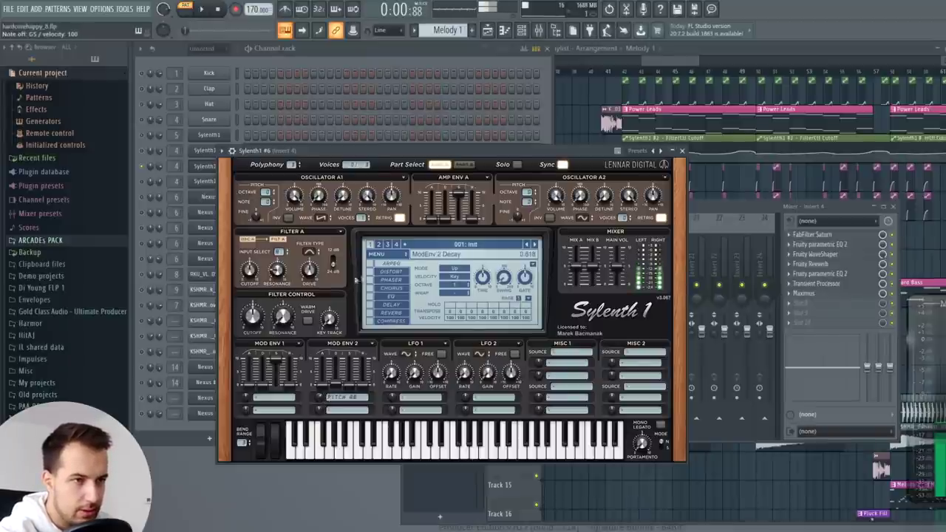
# - Enable Sylenth1's distortion effect and set its type to Clip
pyautogui.click(370, 271)
pyautogui.click(391, 271)
pyautogui.click(475, 274)
pyautogui.click(478, 300)
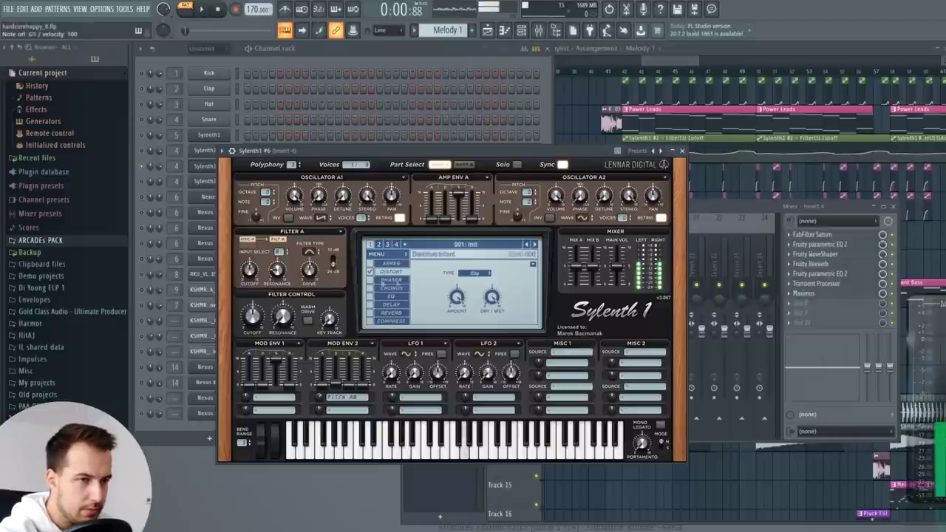
# - Route LFO 1 to Pitch A and B, set its rate to 1/64D and adjust its gain while auditioning a note
pyautogui.click(413, 400)
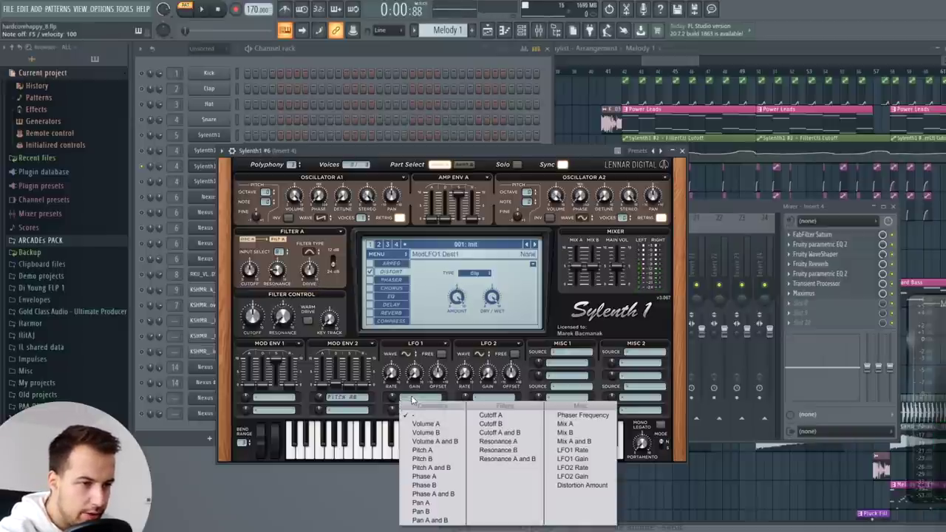
pyautogui.click(444, 469)
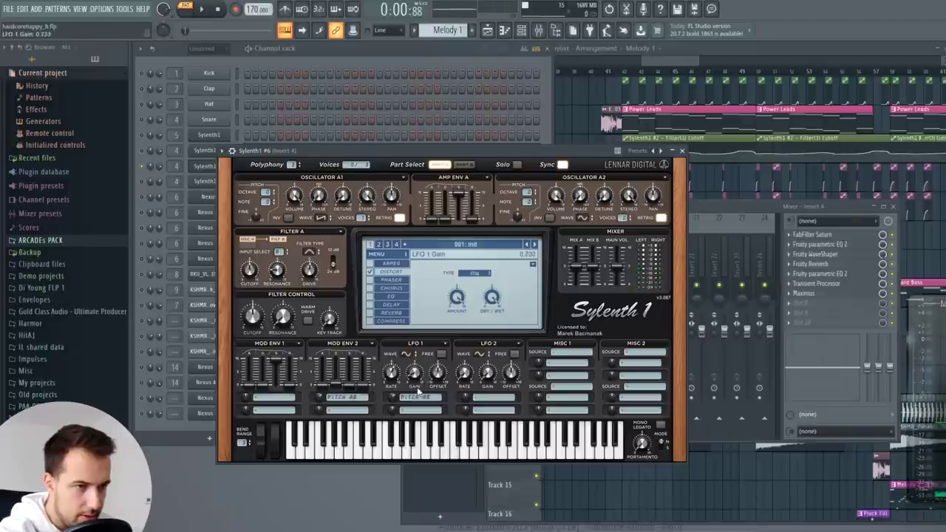
pyautogui.press('v')
pyautogui.moveTo(415, 375)
pyautogui.mouseDown()
pyautogui.moveTo(418, 405)
pyautogui.moveTo(415, 375)
pyautogui.mouseUp()
pyautogui.press('v')
pyautogui.press('v')
pyautogui.press('v')
pyautogui.press('v')
pyautogui.press('v')
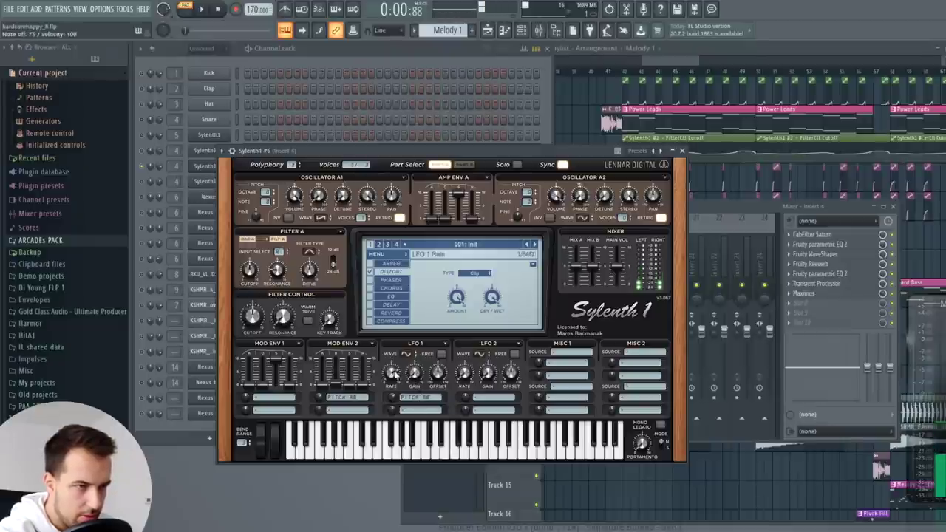
pyautogui.moveTo(414, 374); pyautogui.dragTo(414, 380)
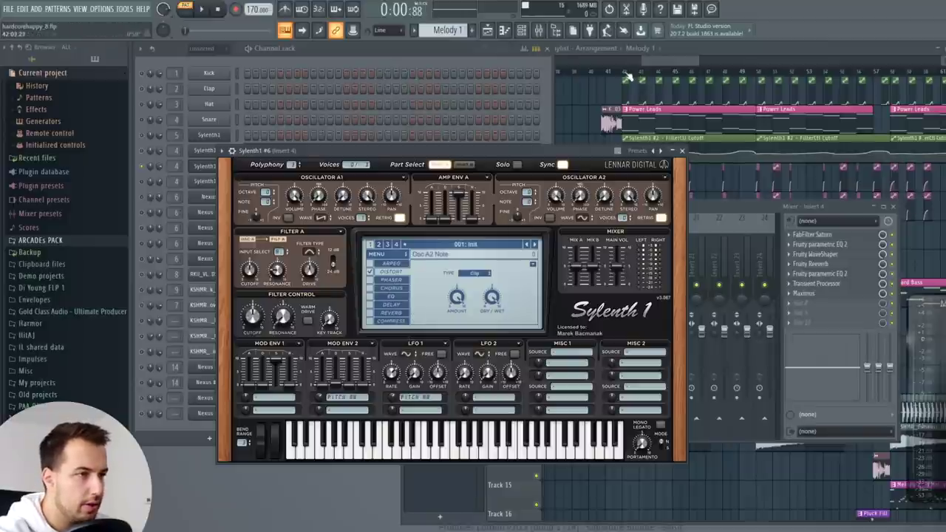
# - Examine the LFO 1 Gain automation clips in the playlist from bar 42 and return to the Sylenth1 #6 window
pyautogui.click(626, 74)
pyautogui.scroll(5, 626, 75)
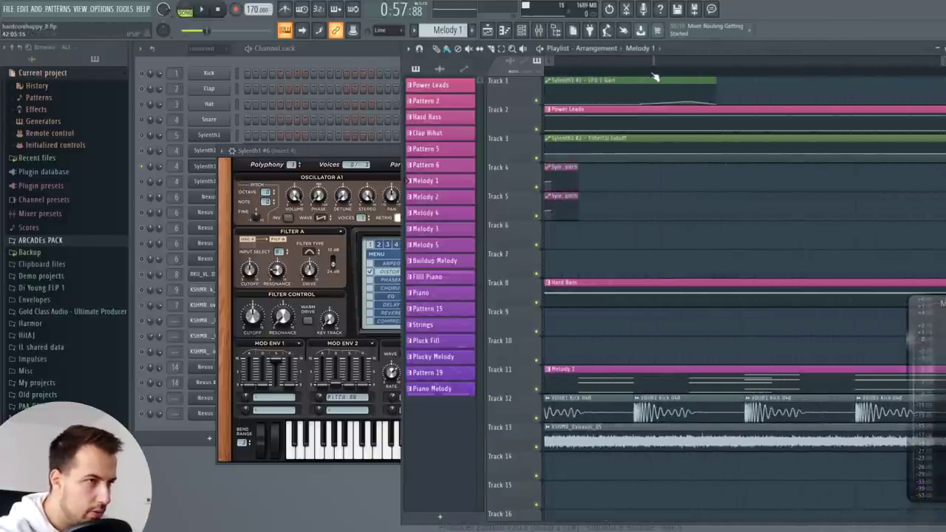
pyautogui.scroll(-4, 677, 76)
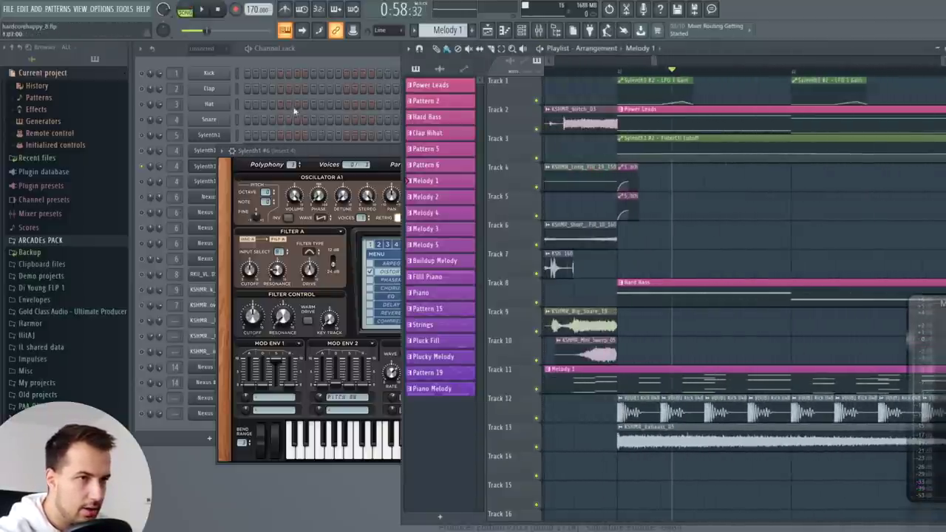
pyautogui.click(353, 151)
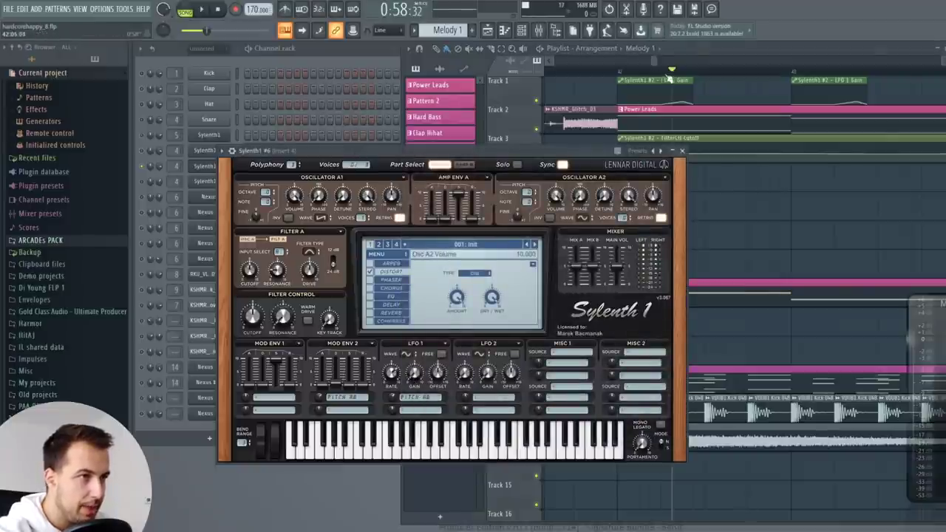
pyautogui.click(688, 58)
pyautogui.click(619, 72)
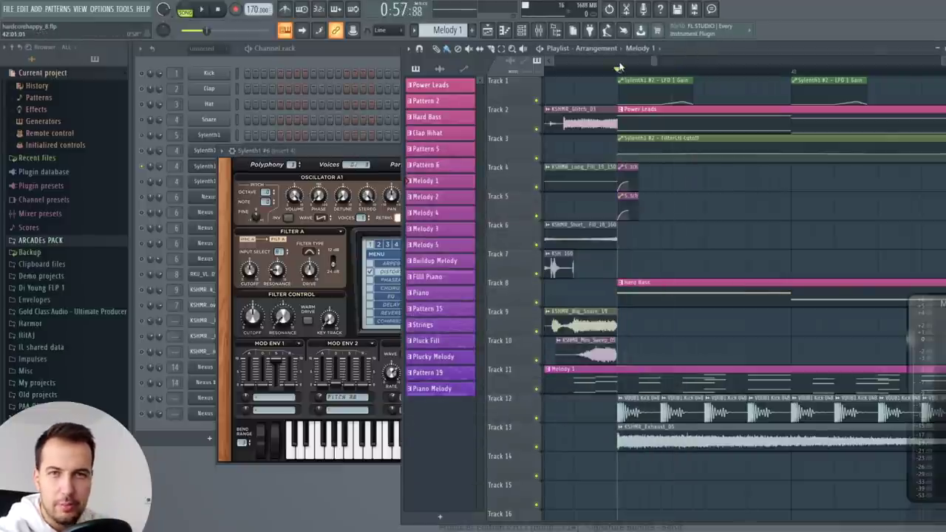
pyautogui.scroll(-2, 620, 72)
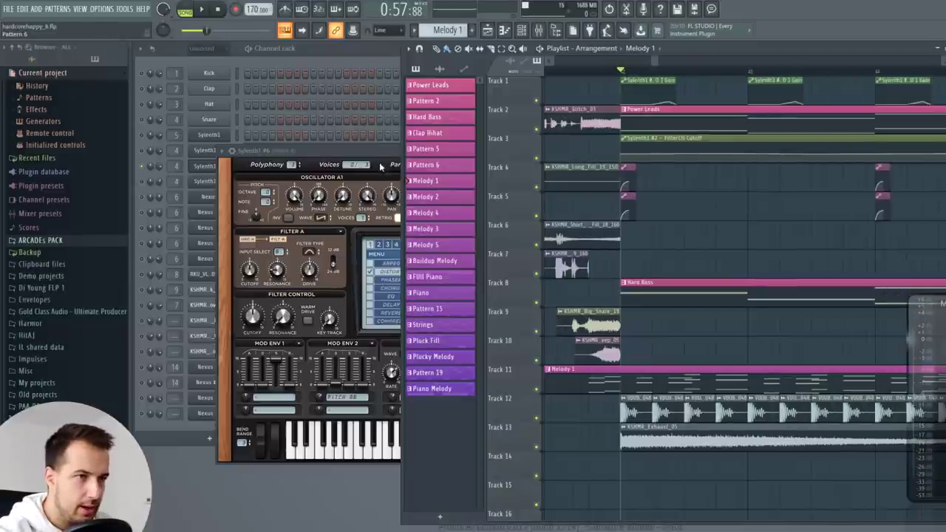
pyautogui.click(355, 153)
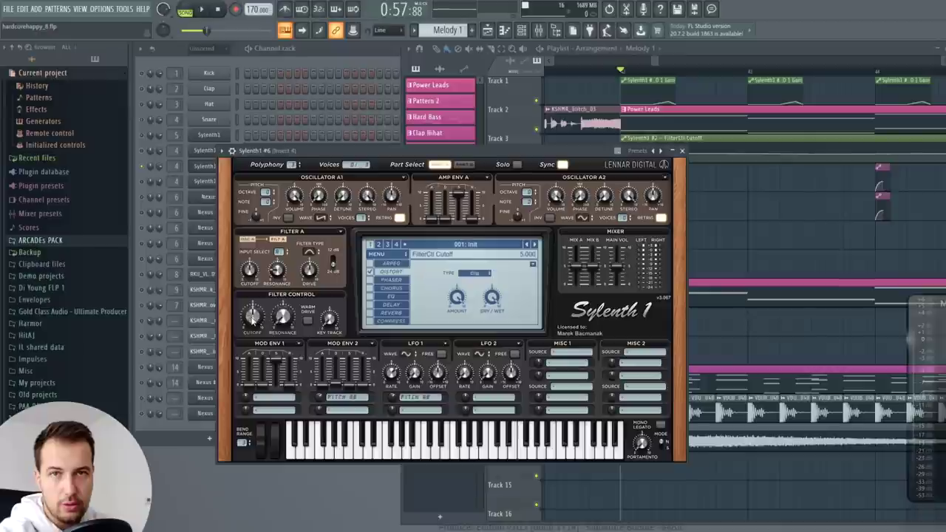
# - Set the Filter Control cutoff to 4.833 and close the Sylenth1 #6 window
pyautogui.moveTo(253, 316)
pyautogui.mouseDown()
pyautogui.moveTo(253, 308)
pyautogui.moveTo(259, 317)
pyautogui.mouseUp()
pyautogui.moveTo(259, 345); pyautogui.dragTo(259, 329)
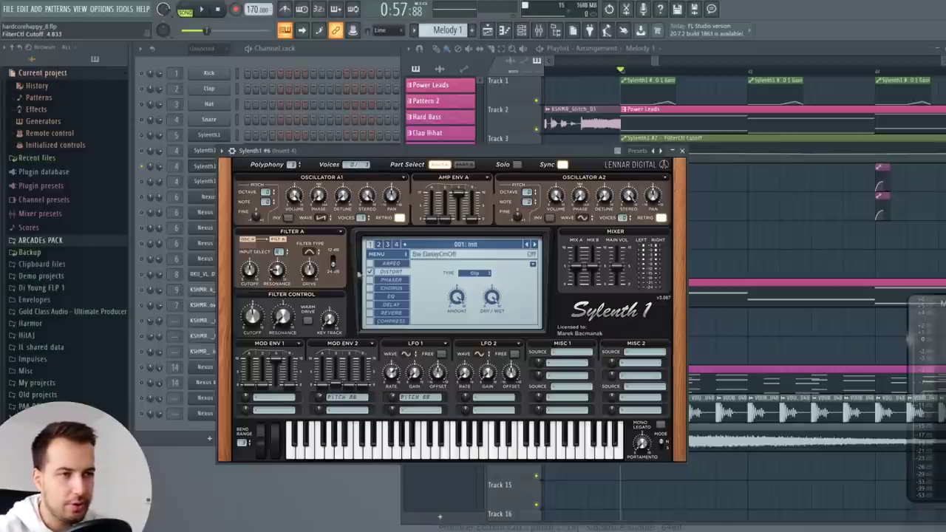
pyautogui.click(683, 152)
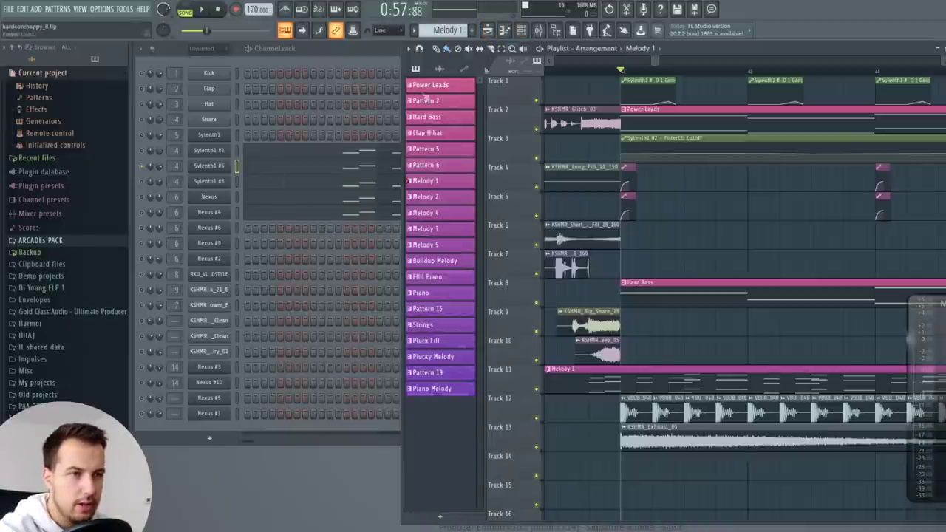
# - Reopen Sylenth1 #6, adjust the portamento, turn on Mono Legato and play notes to audition the glide
pyautogui.click(211, 166)
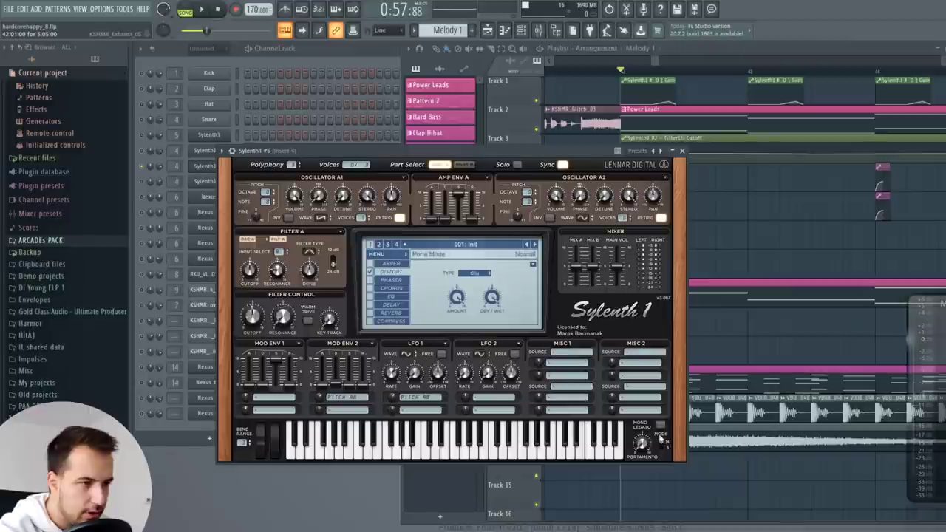
pyautogui.moveTo(643, 447); pyautogui.dragTo(653, 390)
pyautogui.click(660, 428)
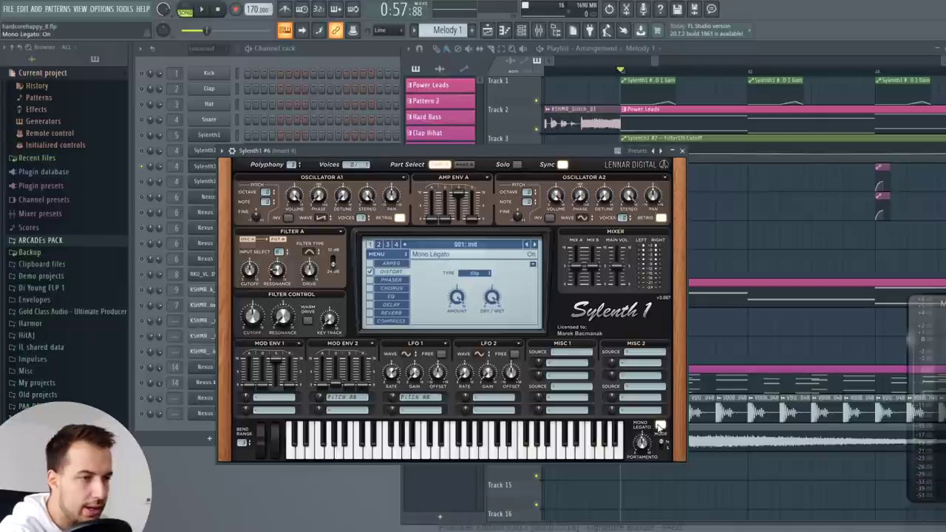
pyautogui.press('i')
pyautogui.press('y')
pyautogui.press('i')
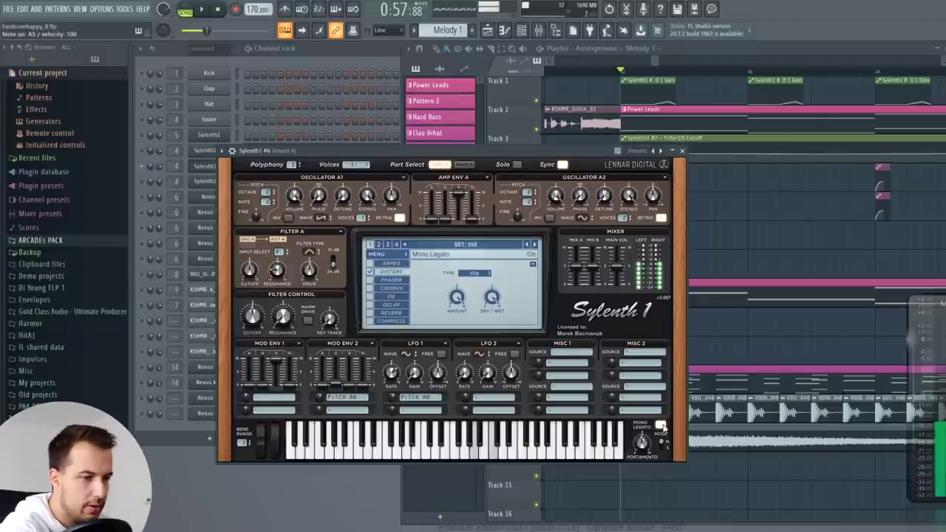
pyautogui.press('m')
pyautogui.press(',')
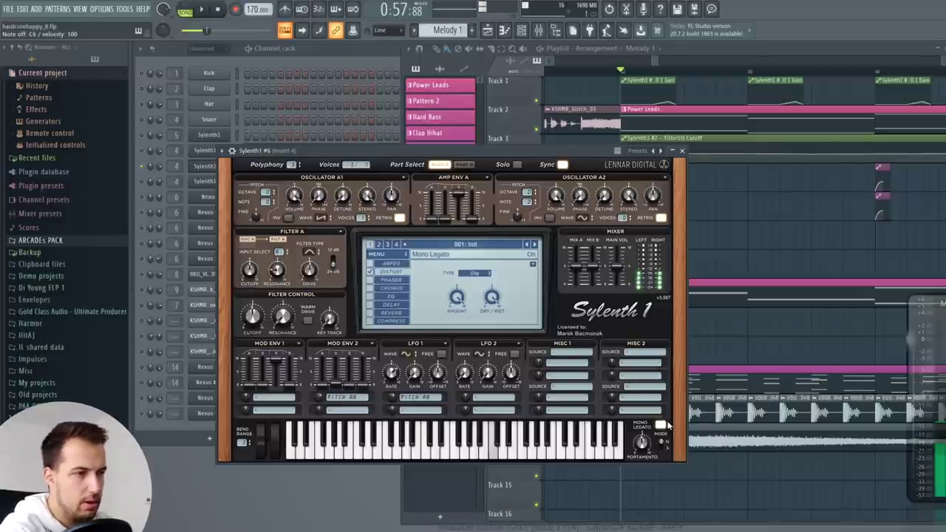
# - Compare the glide by playing notes with Mono Legato turned off and then with it turned on again
pyautogui.click(659, 426)
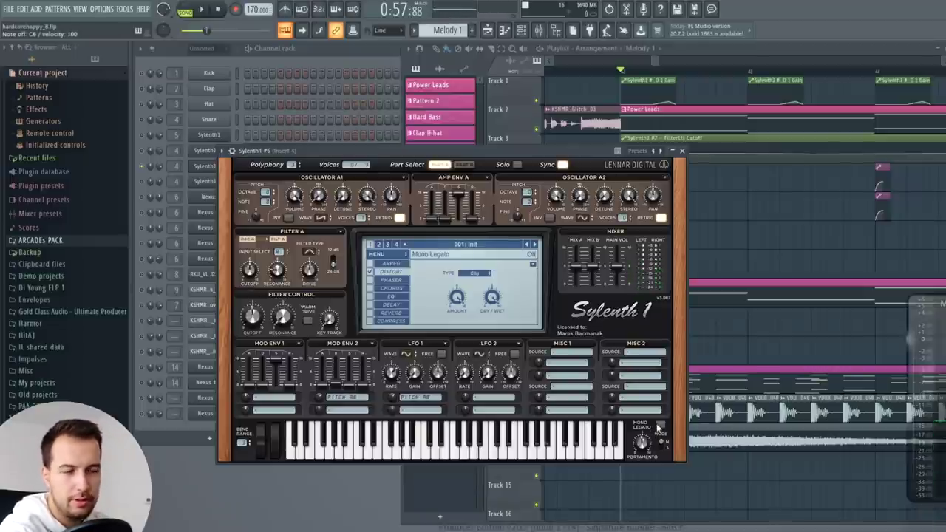
pyautogui.press('n')
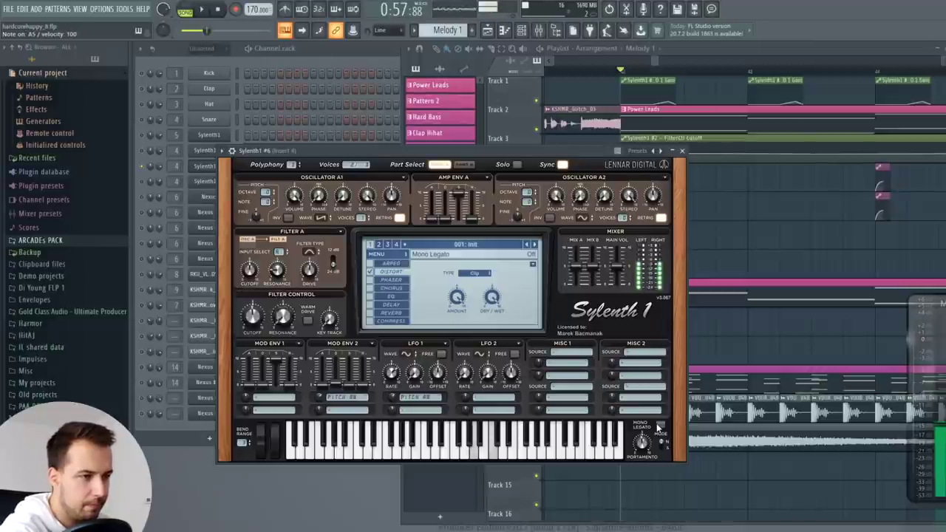
pyautogui.click(659, 426)
pyautogui.press(',')
pyautogui.press('n')
pyautogui.press('n')
pyautogui.press(',')
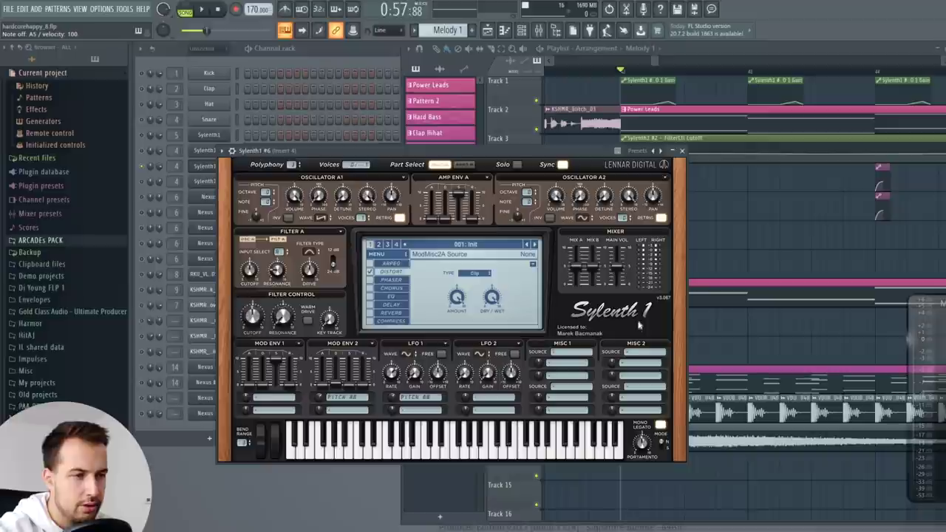
# - Close Sylenth1 #6, show the mixer and open FabFilter Saturn in the effect chain of Insert 4
pyautogui.click(681, 150)
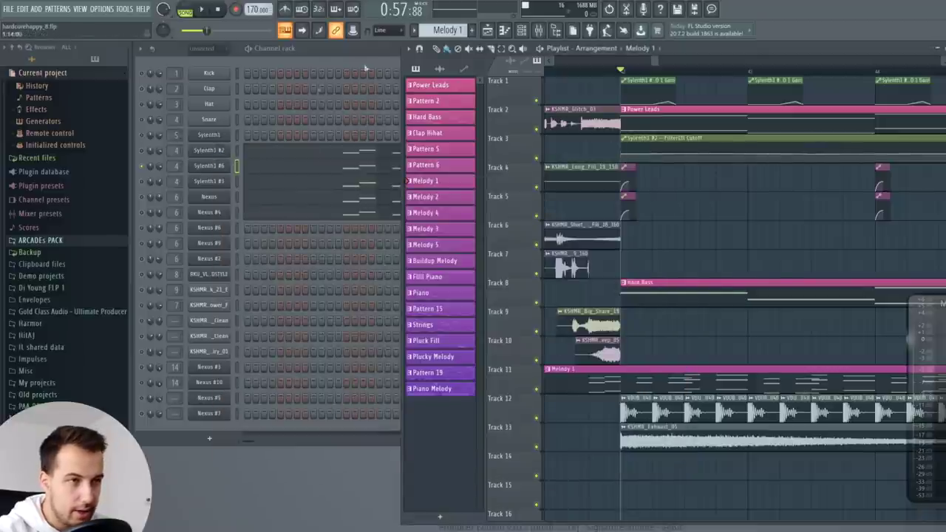
pyautogui.click(538, 29)
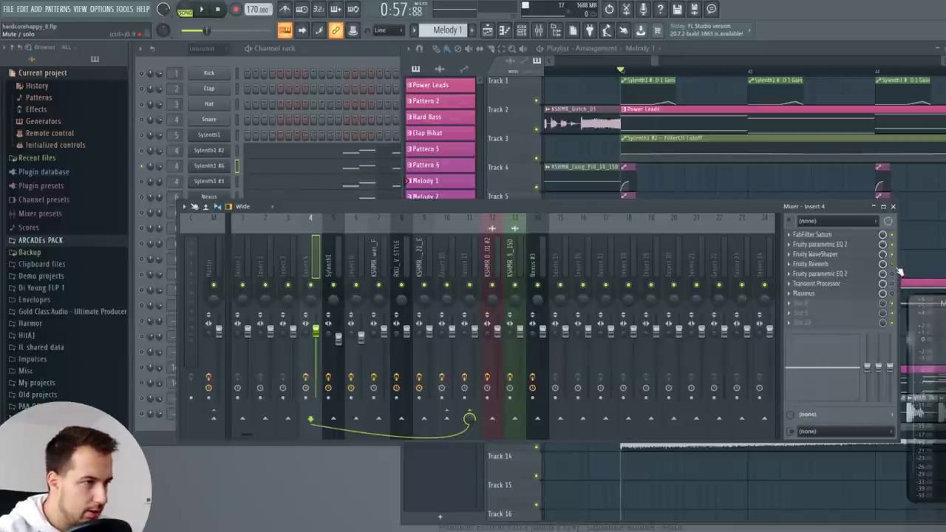
pyautogui.click(828, 235)
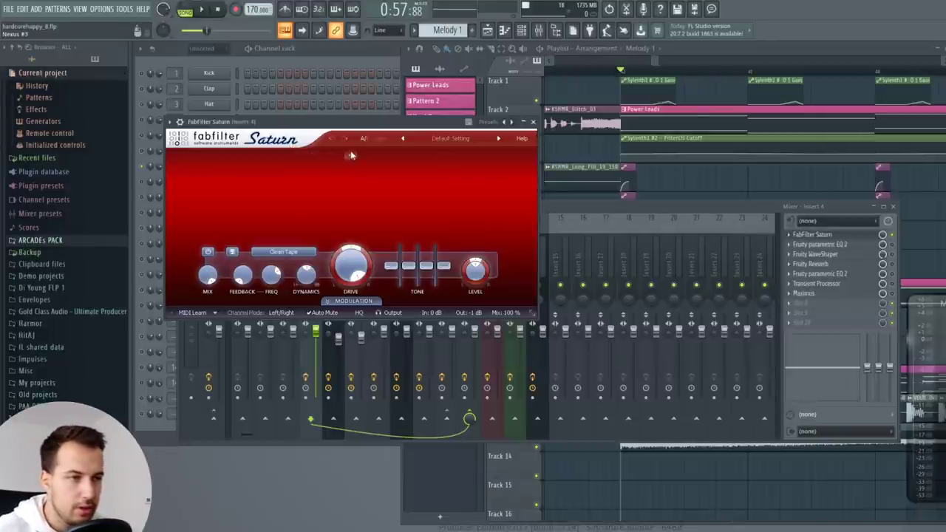
pyautogui.moveTo(351, 269)
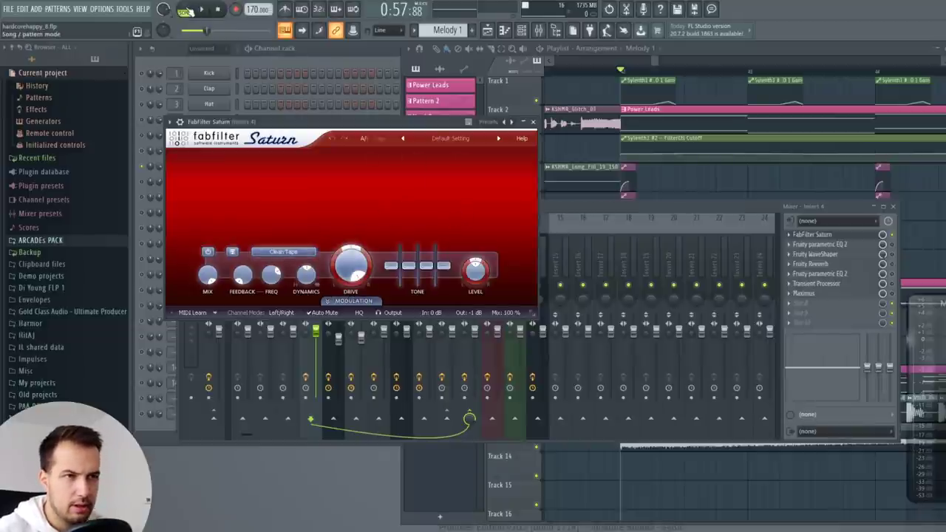
# - Play the Melody 1 pattern in pattern mode and turn on FabFilter Saturn on Insert 4 to hear its saturation
pyautogui.click(217, 9)
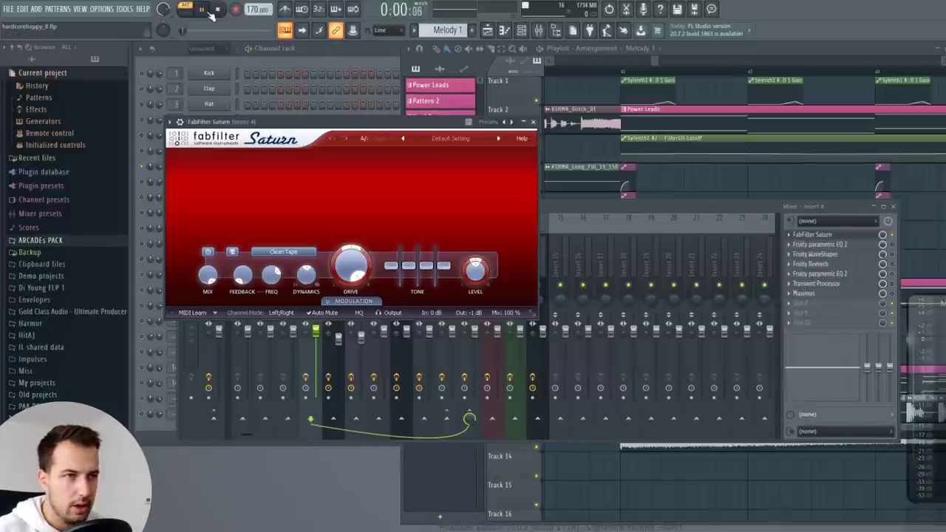
pyautogui.click(201, 9)
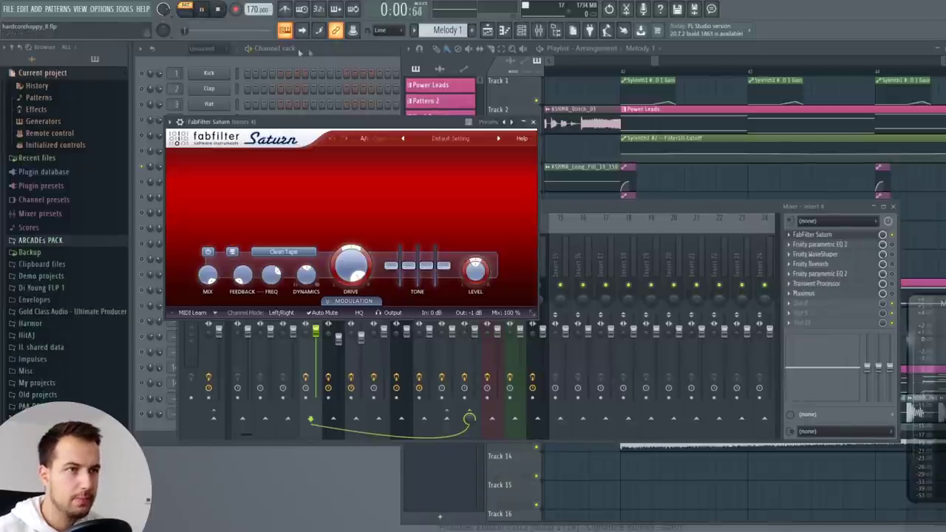
pyautogui.click(895, 241)
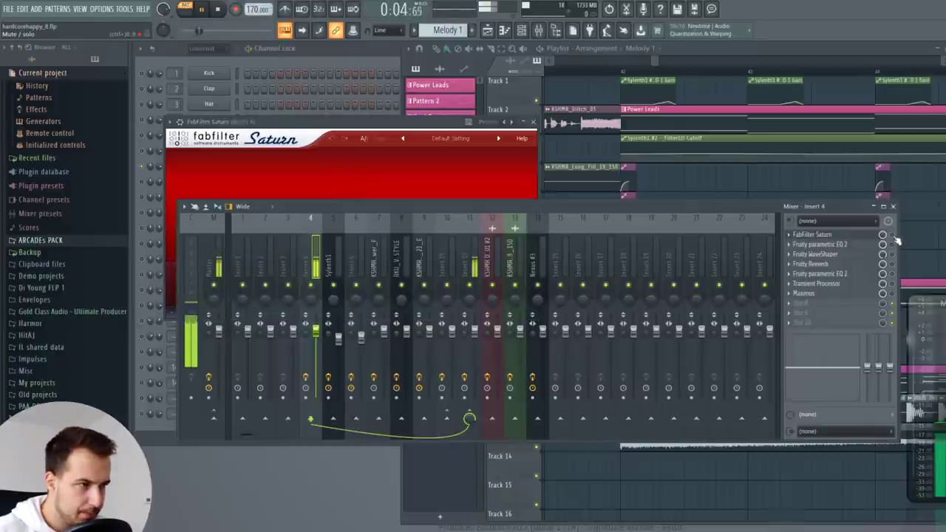
pyautogui.click(892, 235)
pyautogui.click(846, 236)
pyautogui.click(847, 236)
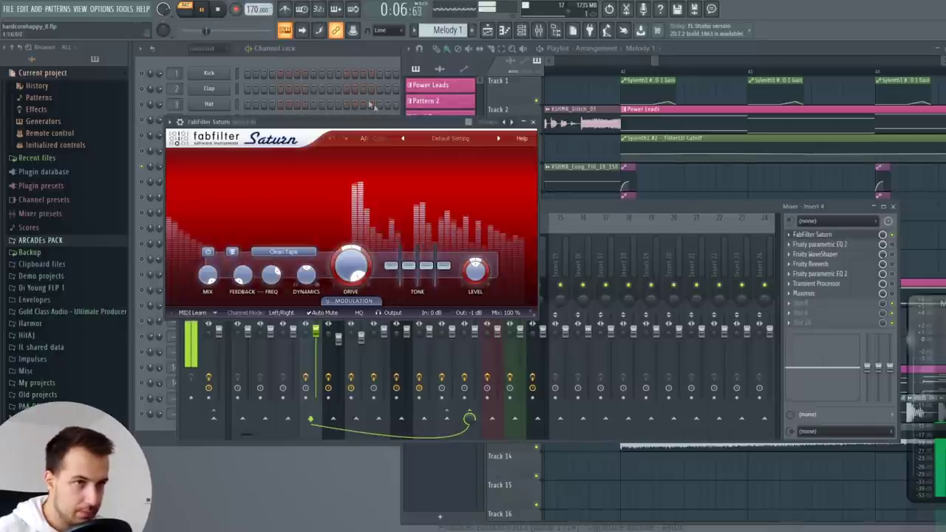
pyautogui.press('space')
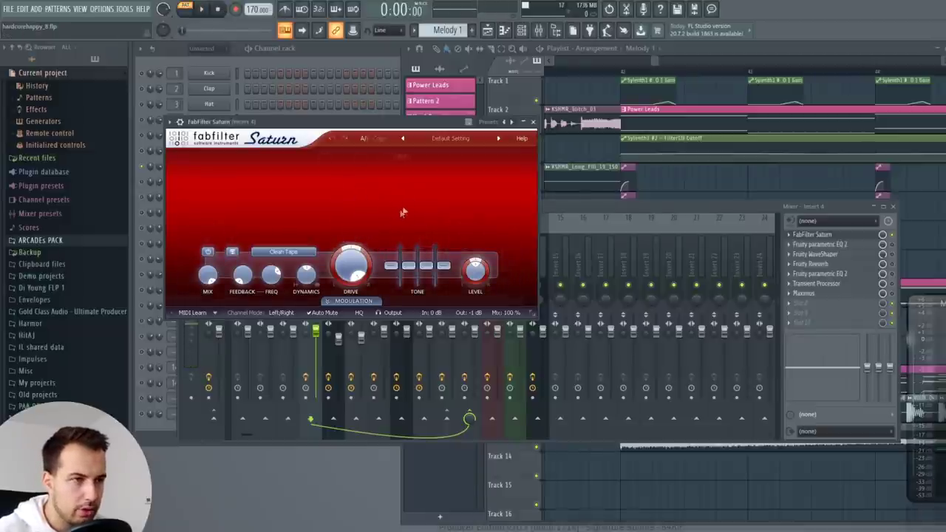
# - Close FabFilter Saturn, open the first Fruity parametric EQ 2 on Insert 4 and play the pattern through it
pyautogui.click(813, 234)
pyautogui.click(857, 254)
pyautogui.click(857, 245)
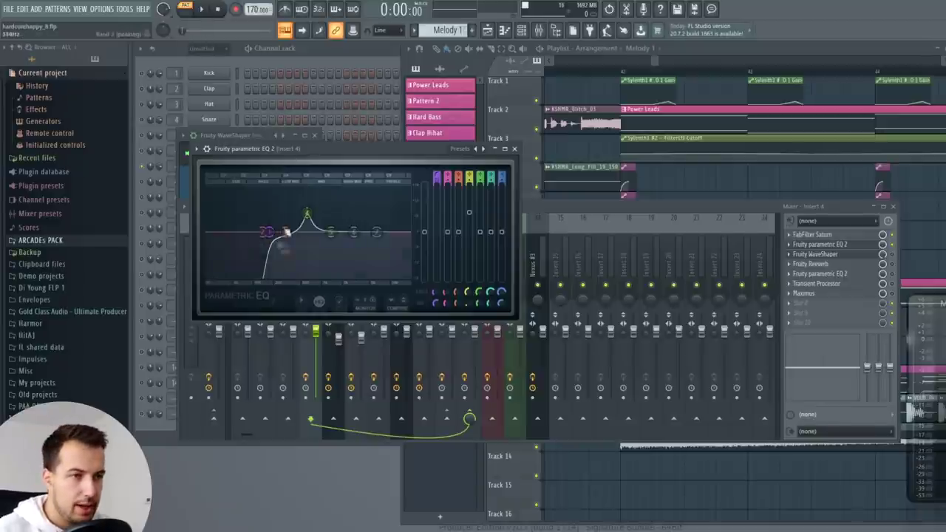
pyautogui.press('space')
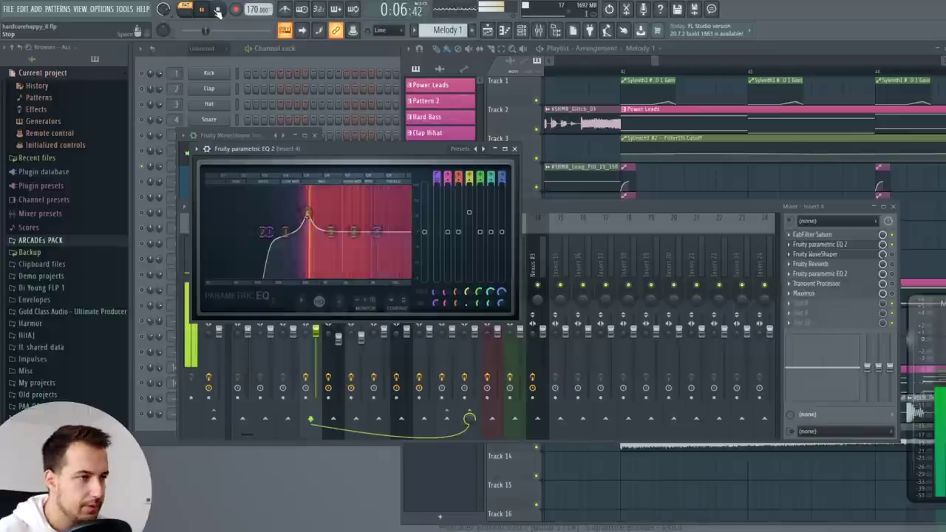
# - Open Fruity WaveShaper on Insert 4, turn it on and play the pattern briefly to audition the distortion
pyautogui.click(863, 254)
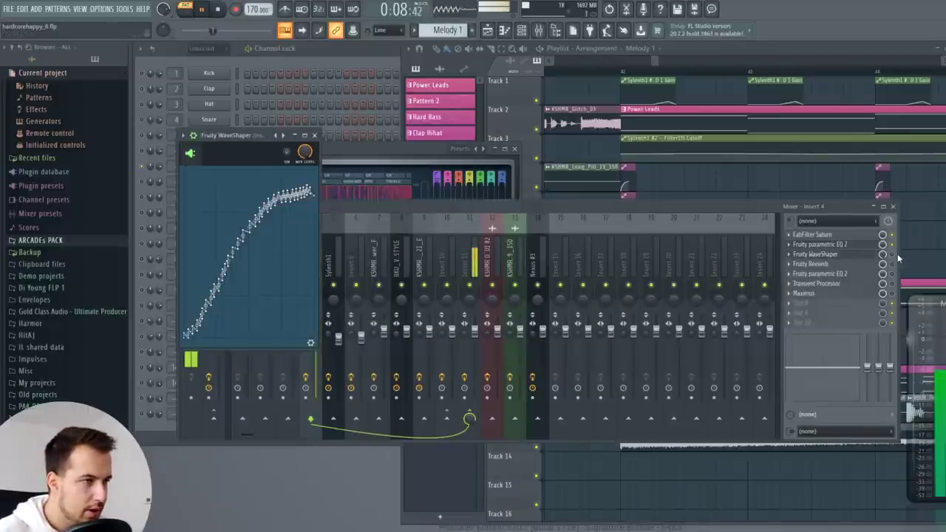
pyautogui.click(217, 9)
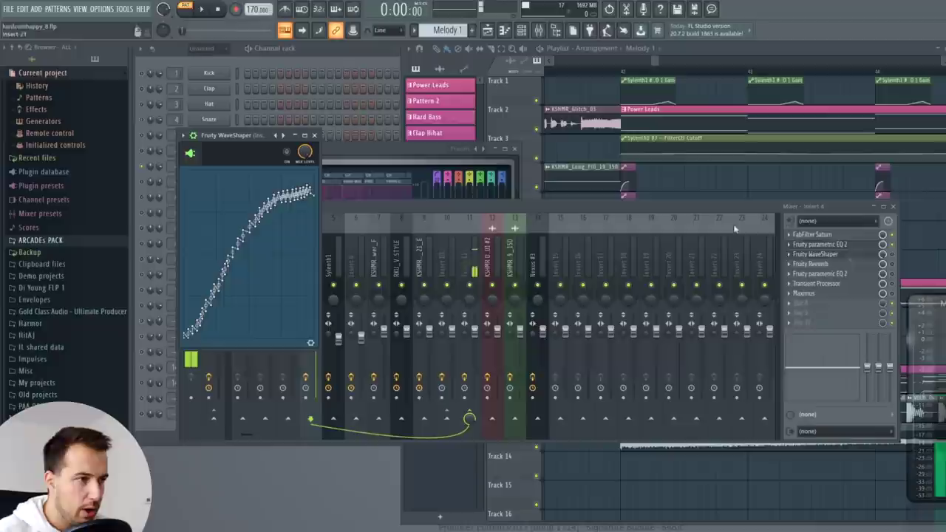
pyautogui.click(892, 255)
pyautogui.click(251, 135)
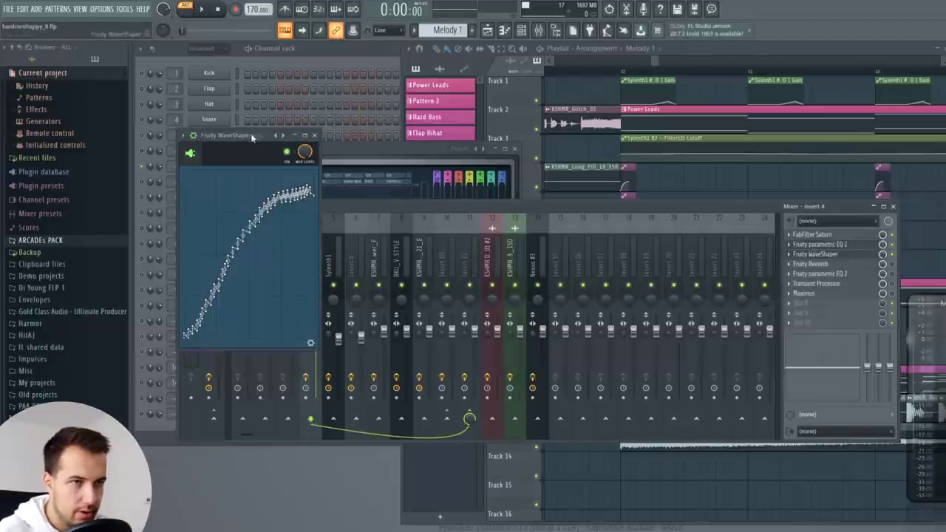
pyautogui.click(201, 8)
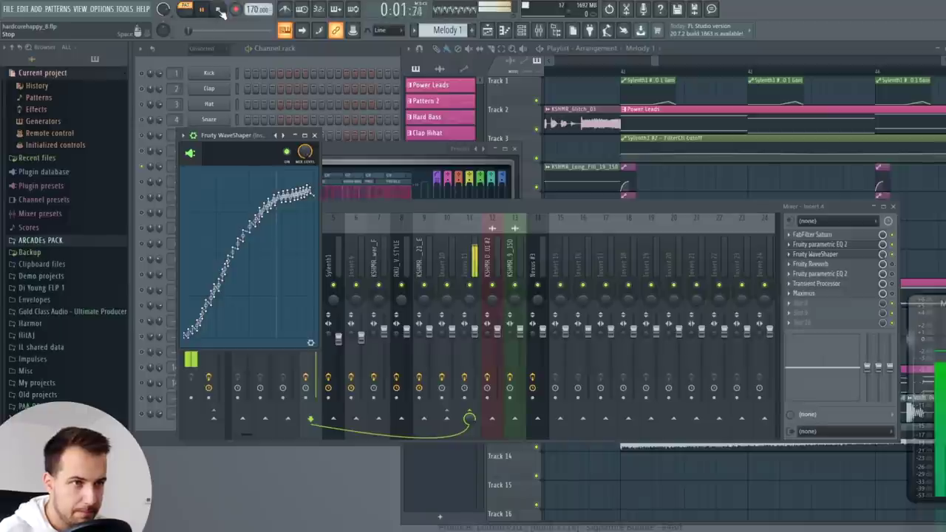
pyautogui.click(218, 9)
# - Load the Fuzzy saturator preset in Fruity WaveShaper and play the pattern twice to audition it
pyautogui.click(185, 136)
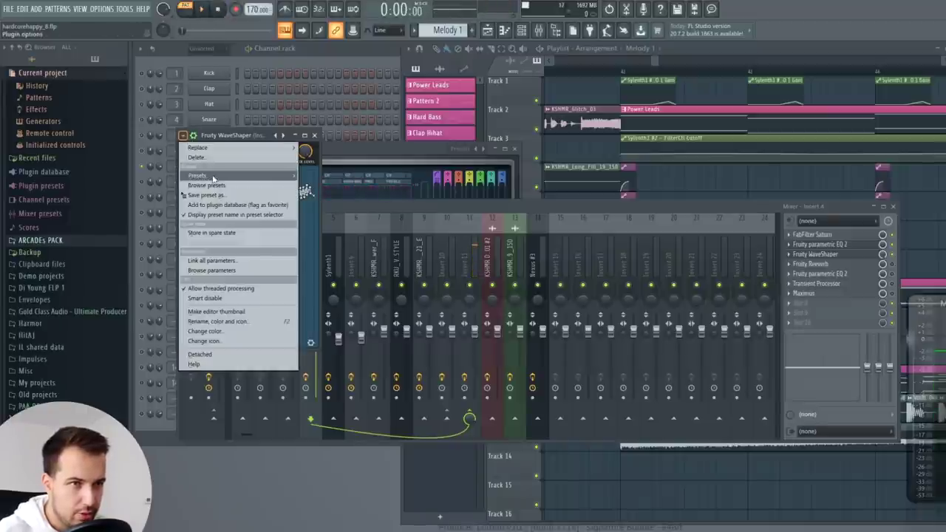
pyautogui.moveTo(214, 175)
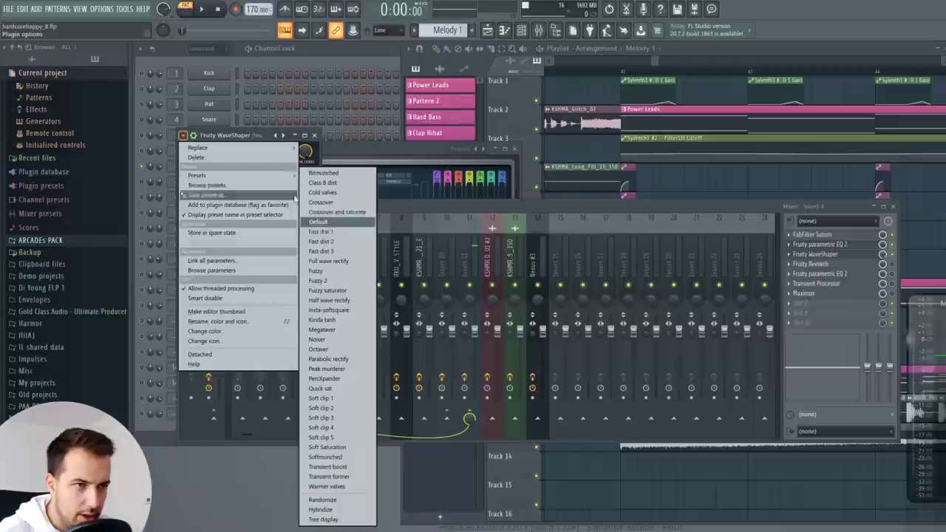
pyautogui.click(348, 291)
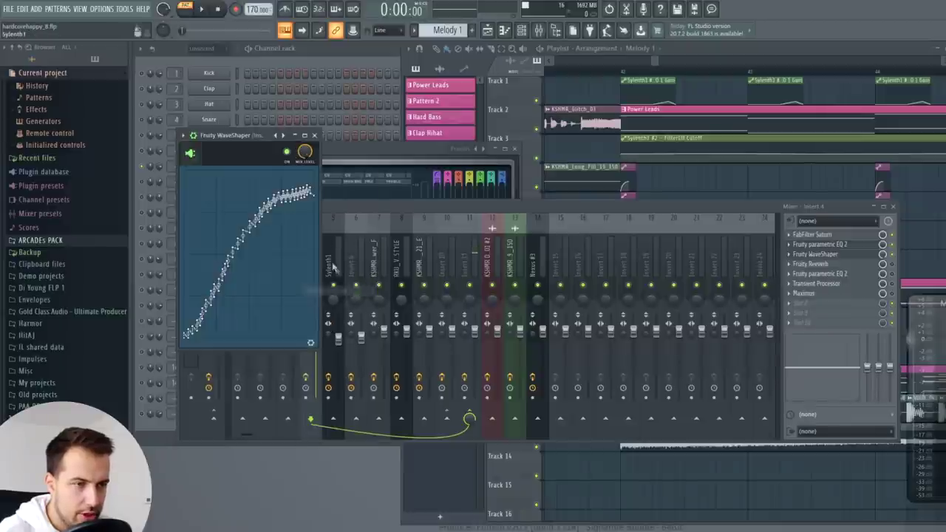
pyautogui.click(201, 9)
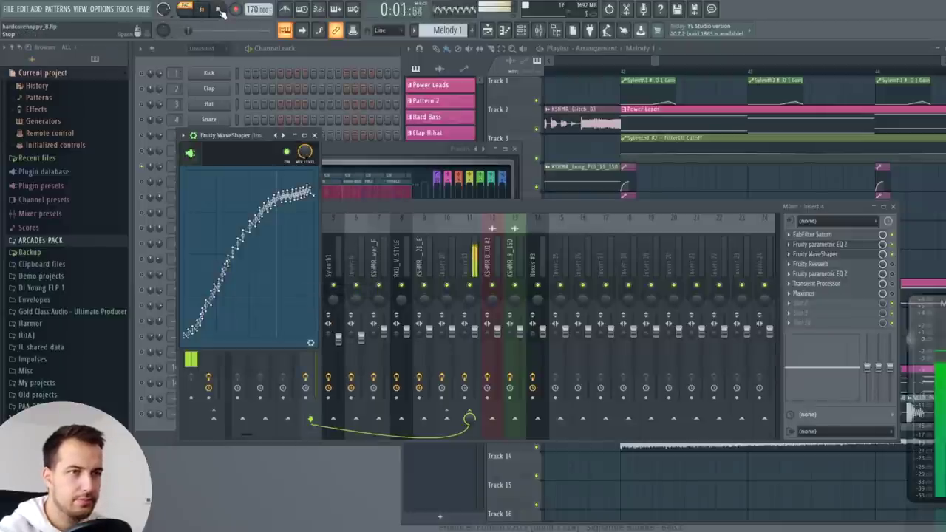
pyautogui.press('space')
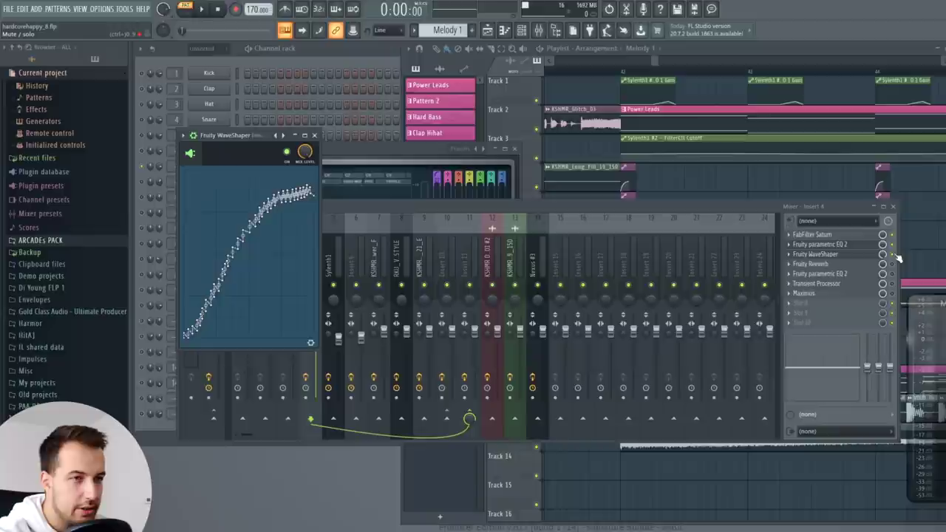
pyautogui.press('space')
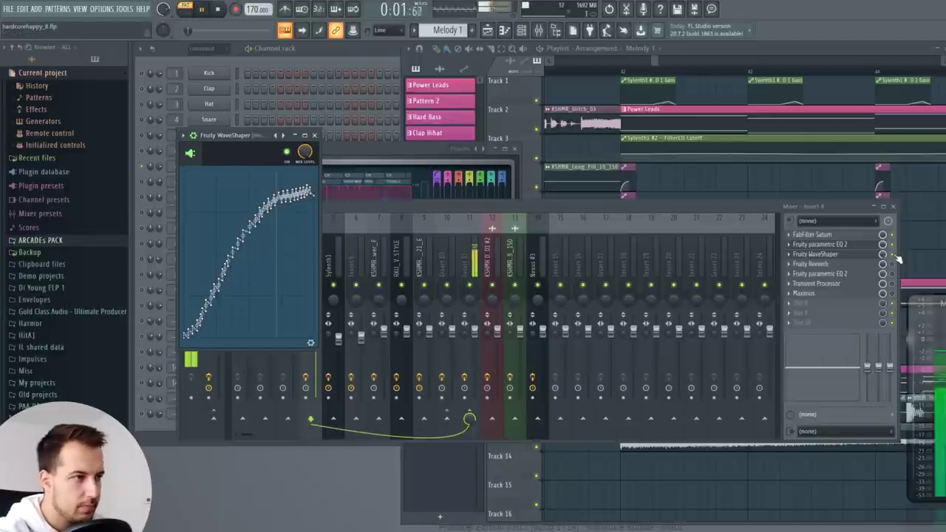
pyautogui.press('space')
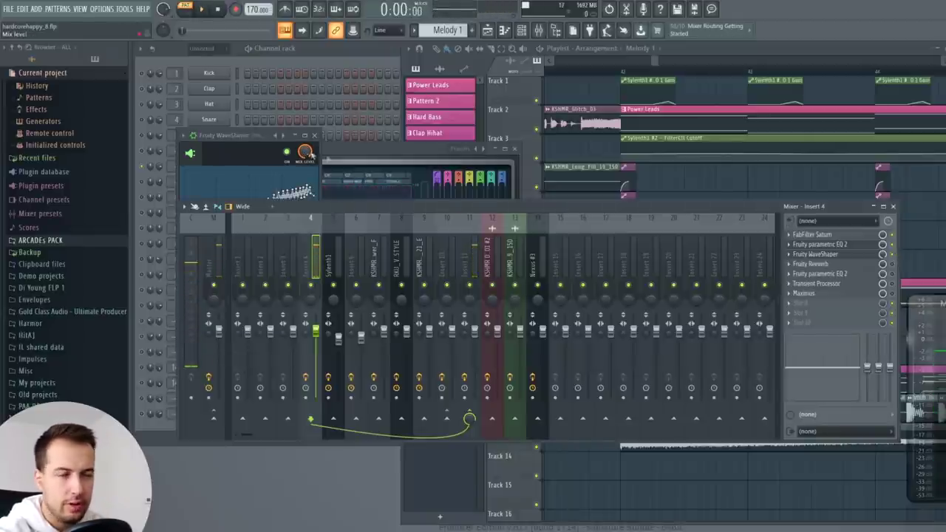
# - Open Fruity Reeverb on Insert 4 and play the pattern to listen to the reverb
pyautogui.click(852, 264)
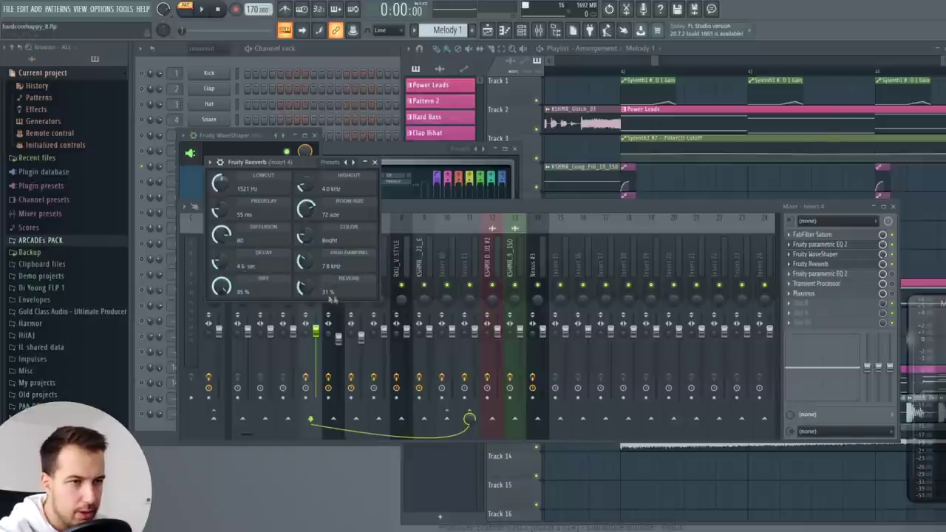
pyautogui.press('space')
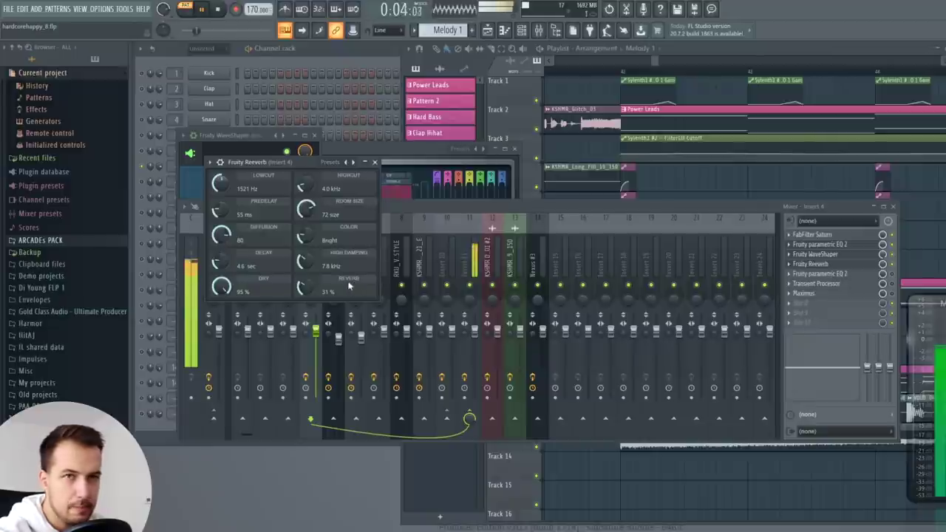
pyautogui.press('space')
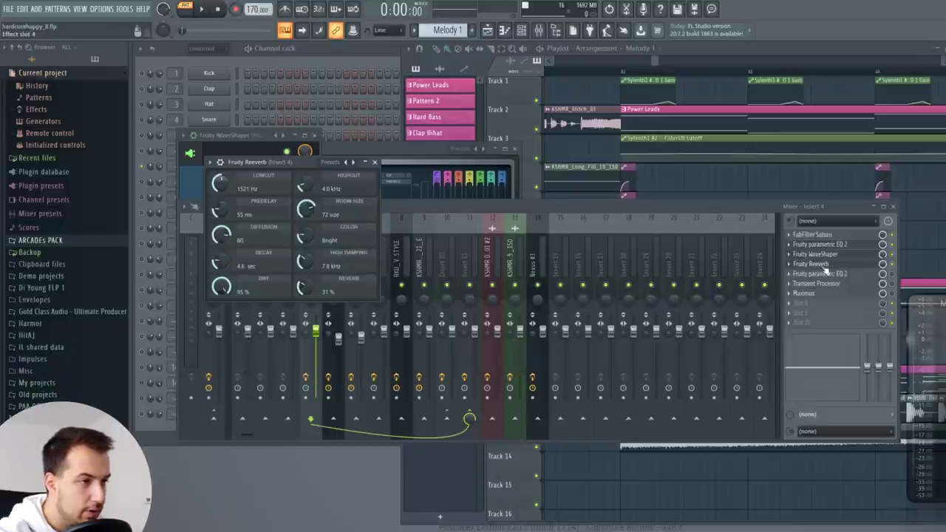
# - Look through the effect plugins available for empty slot 8 of Insert 4, and close Fruity Reeverb
pyautogui.click(813, 303)
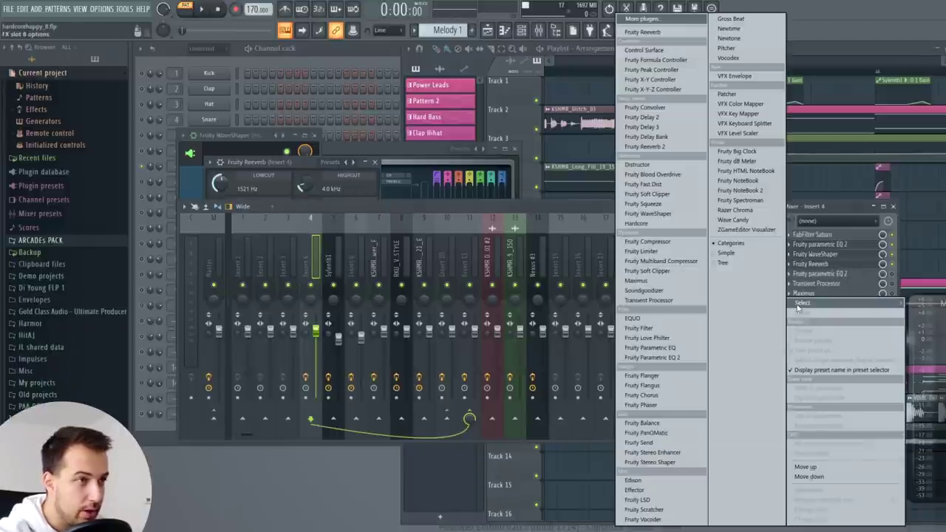
pyautogui.click(654, 19)
pyautogui.scroll(-10, 444, 221)
pyautogui.scroll(-3, 440, 222)
pyautogui.click(614, 11)
pyautogui.click(834, 264)
pyautogui.click(834, 264)
pyautogui.click(374, 162)
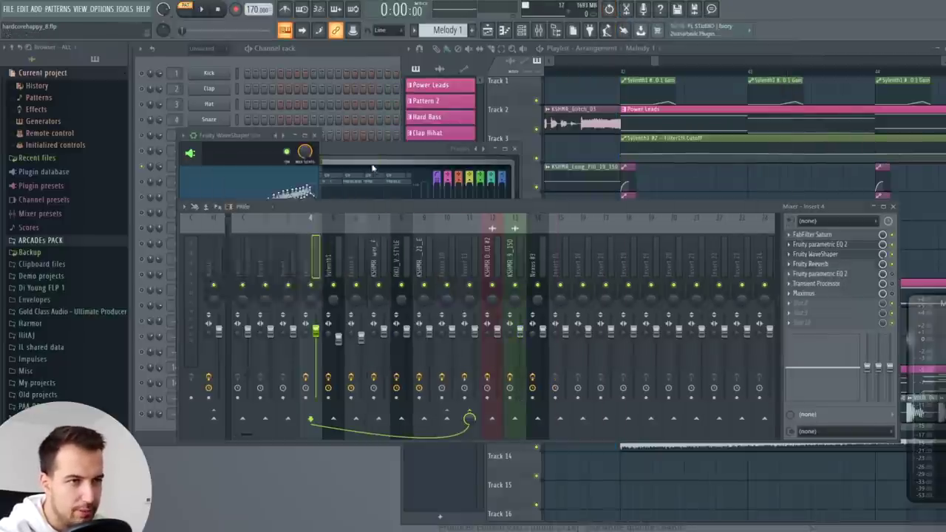
# - Turn on the second Fruity parametric EQ 2 on Insert 4 and show its curve
pyautogui.click(821, 273)
pyautogui.click(893, 275)
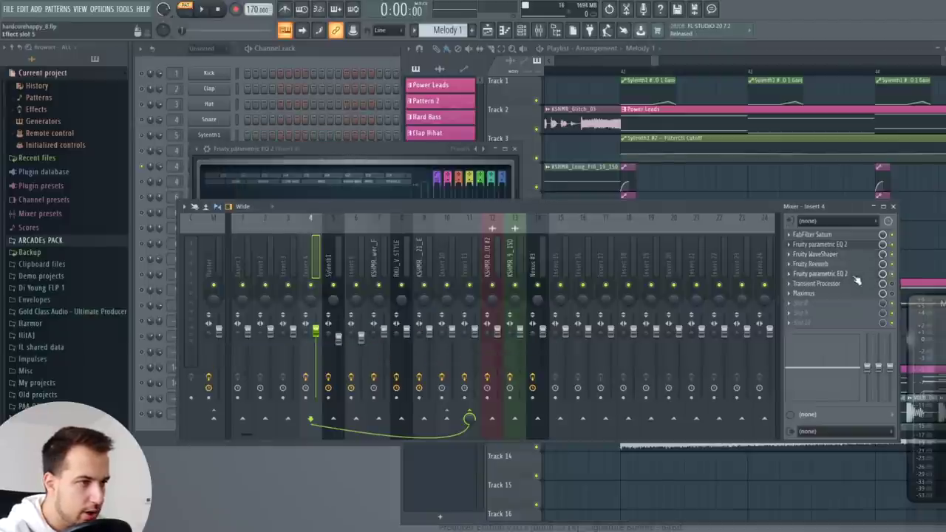
pyautogui.click(855, 275)
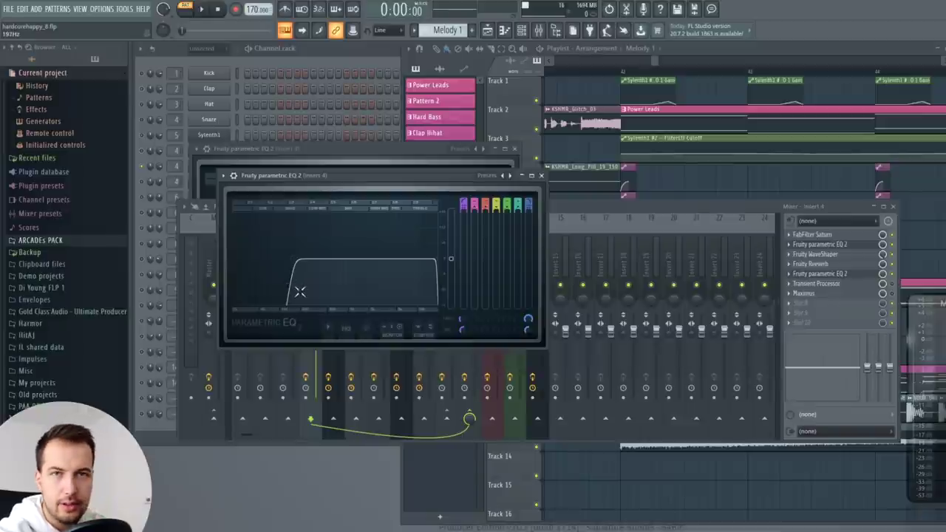
# - Open Transient Processor on Insert 4 and play the pattern to listen to its effect
pyautogui.click(853, 285)
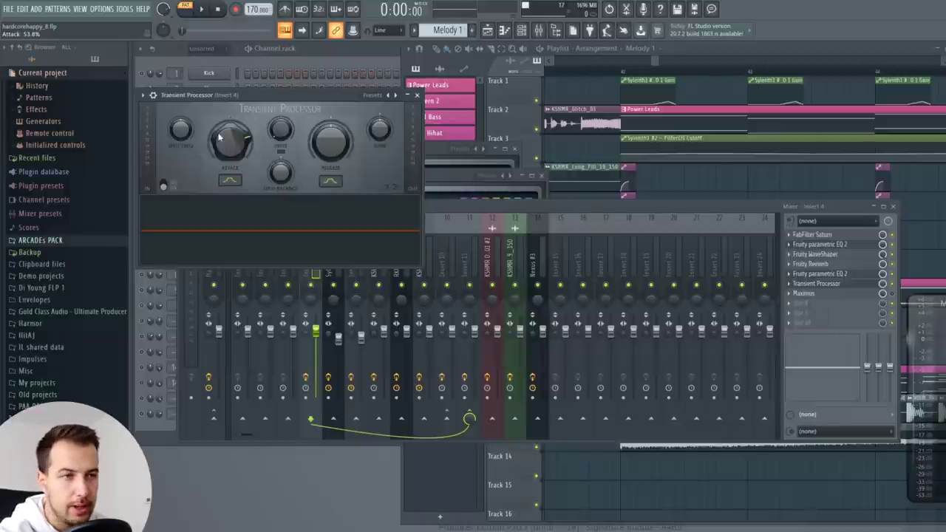
pyautogui.press('space')
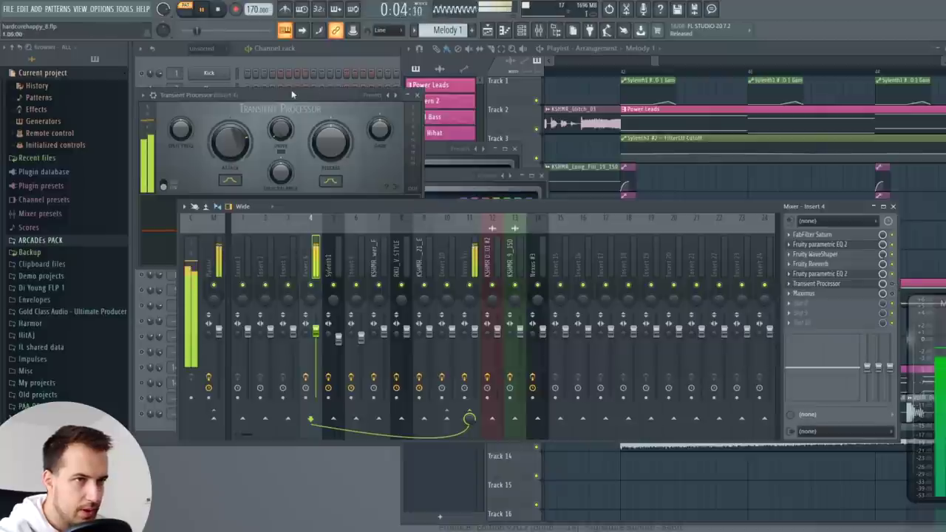
pyautogui.click(326, 228)
pyautogui.press('space')
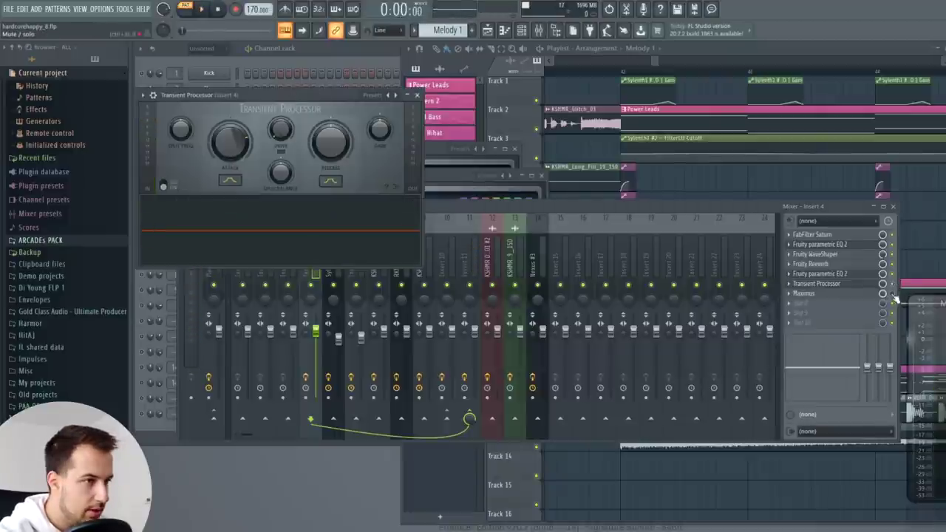
# - Open Maximus on Insert 4 and view its low, mid and high bands while the pattern plays
pyautogui.click(863, 298)
pyautogui.click(864, 298)
pyautogui.press('space')
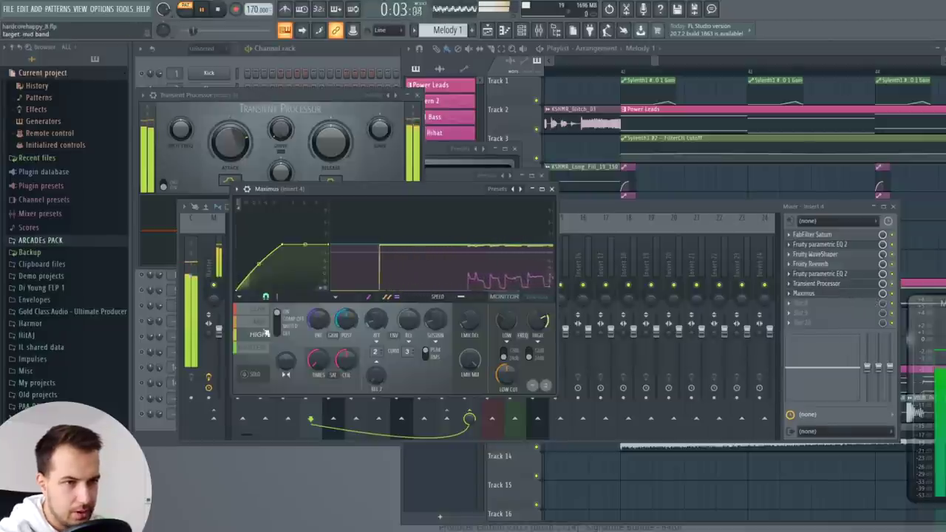
pyautogui.click(250, 325)
pyautogui.click(249, 312)
pyautogui.click(252, 323)
pyautogui.click(253, 335)
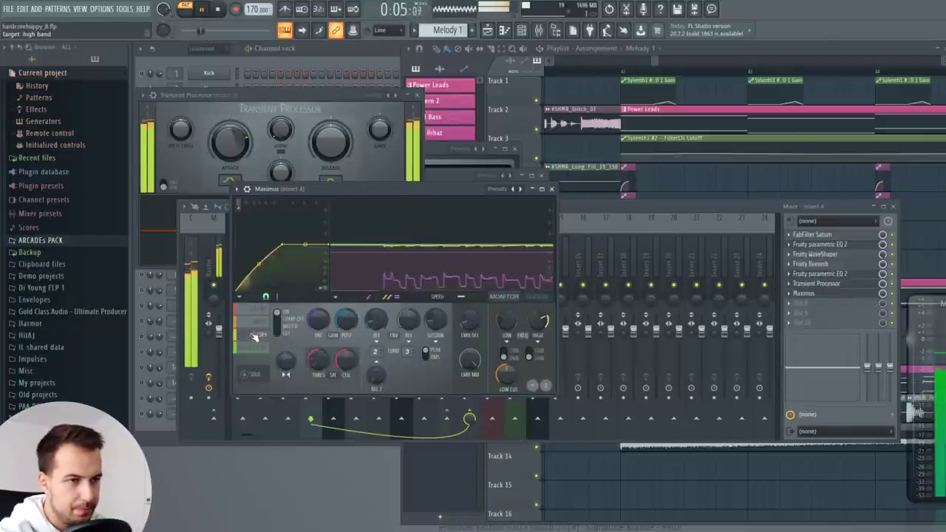
pyautogui.press('space')
# - Show the Maximus preset options, play the pattern again and close Maximus
pyautogui.click(237, 189)
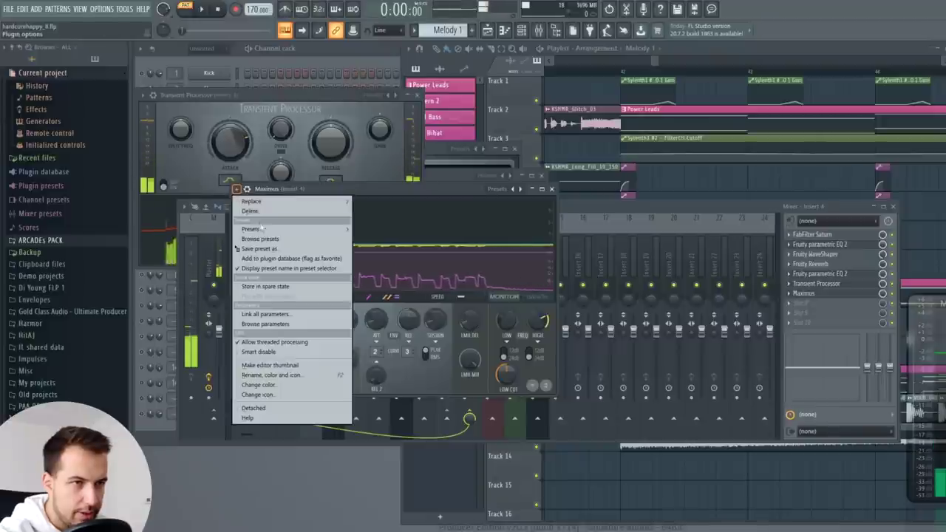
pyautogui.moveTo(266, 233)
pyautogui.click(473, 188)
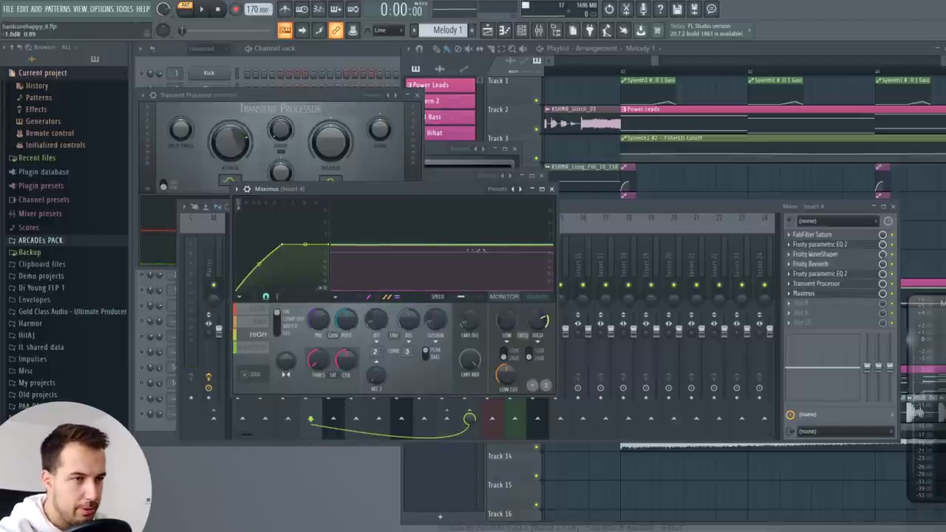
pyautogui.press('space')
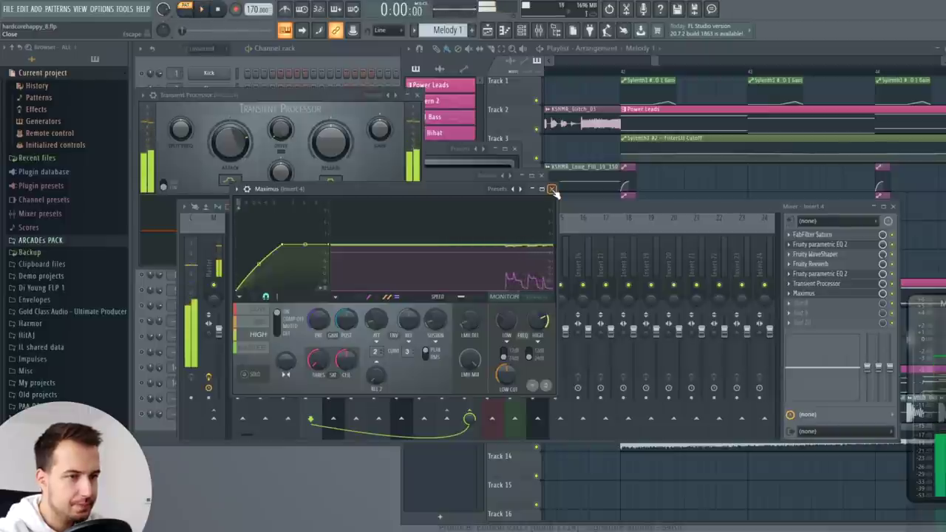
pyautogui.click(551, 189)
# - Open Kickstart on Insert 11 and lower its mix to about 62% while the pattern plays
pyautogui.click(474, 255)
pyautogui.click(850, 234)
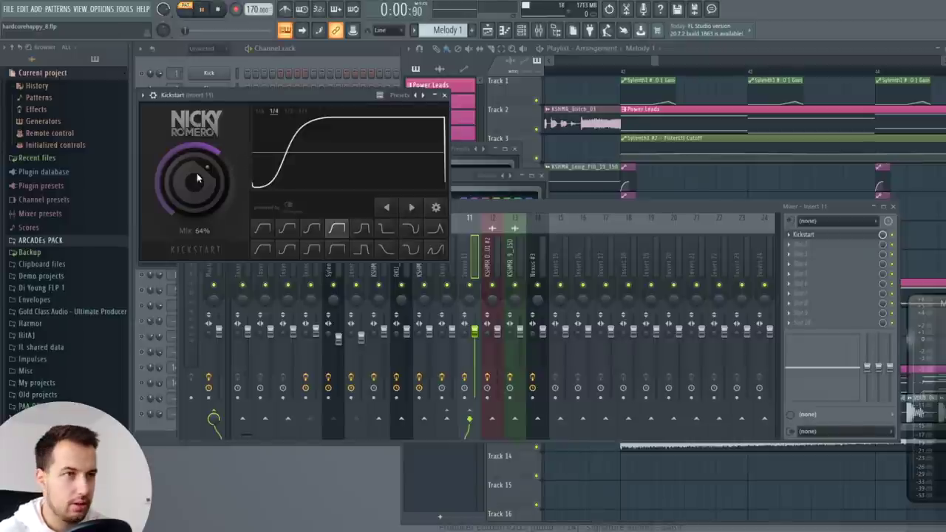
pyautogui.press('space')
pyautogui.moveTo(205, 175)
pyautogui.mouseDown()
pyautogui.moveTo(205, 131)
pyautogui.moveTo(206, 175)
pyautogui.mouseUp()
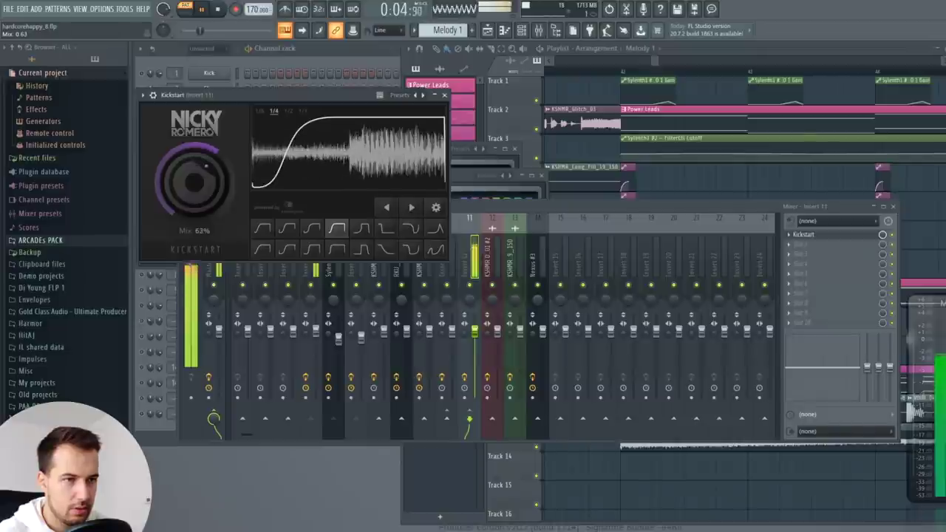
# - Stop playback and close Kickstart, the mixer and both open Fruity parametric EQ 2 windows
pyautogui.press('space')
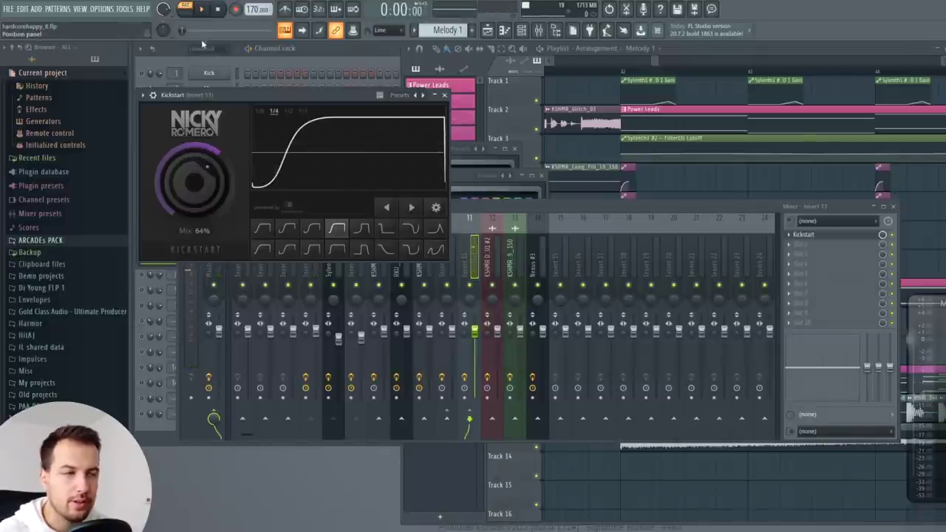
pyautogui.click(445, 96)
pyautogui.press('Escape')
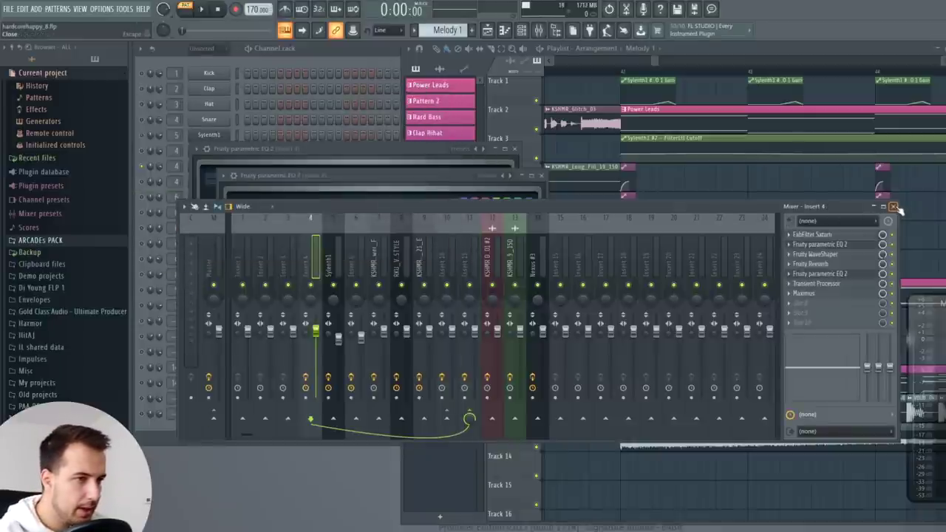
pyautogui.click(894, 210)
pyautogui.click(541, 175)
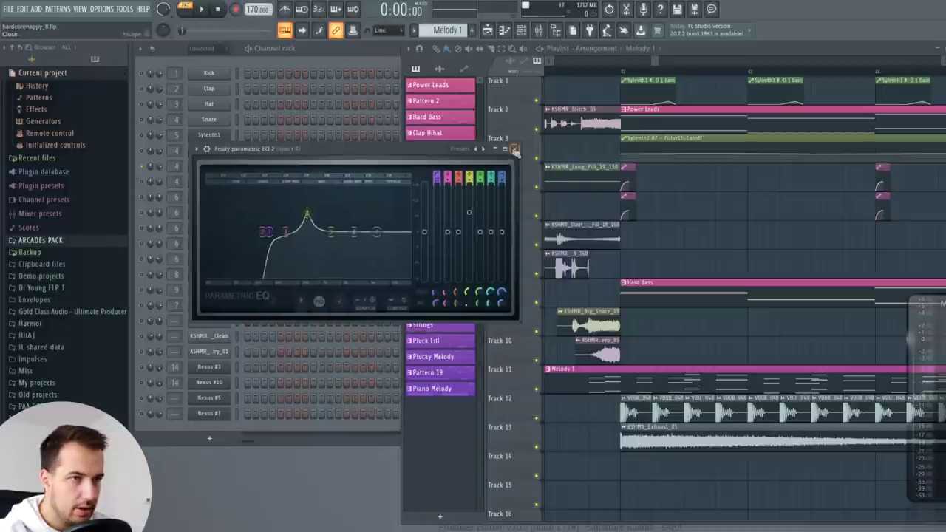
pyautogui.click(514, 148)
# - Delete the rebuilt Sylenth1 channel between Sylenth1 #2 and Sylenth1 #3 from the channel rack
pyautogui.click(238, 164)
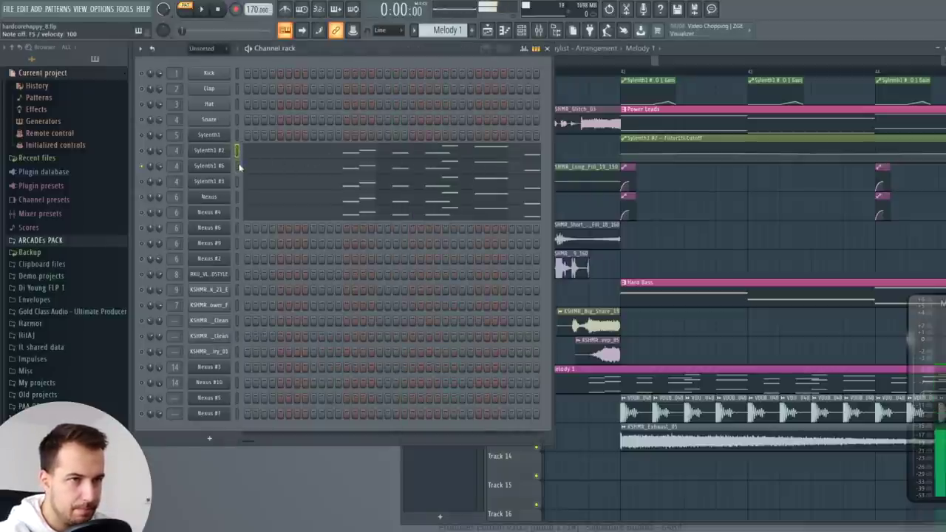
pyautogui.rightClick(218, 170)
pyautogui.click(254, 268)
pyautogui.click(545, 304)
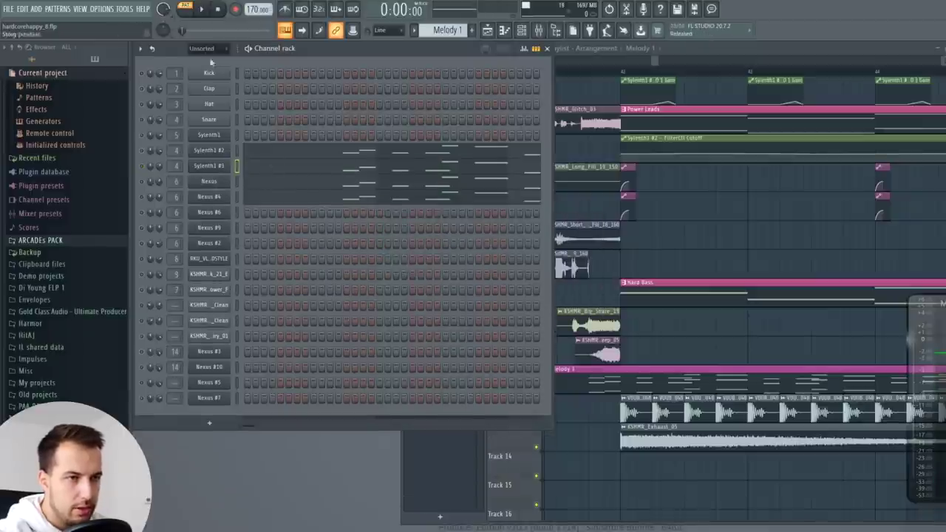
# - Open the Sylenth1 #3 layer to examine its oscillator settings and play it
pyautogui.click(237, 165)
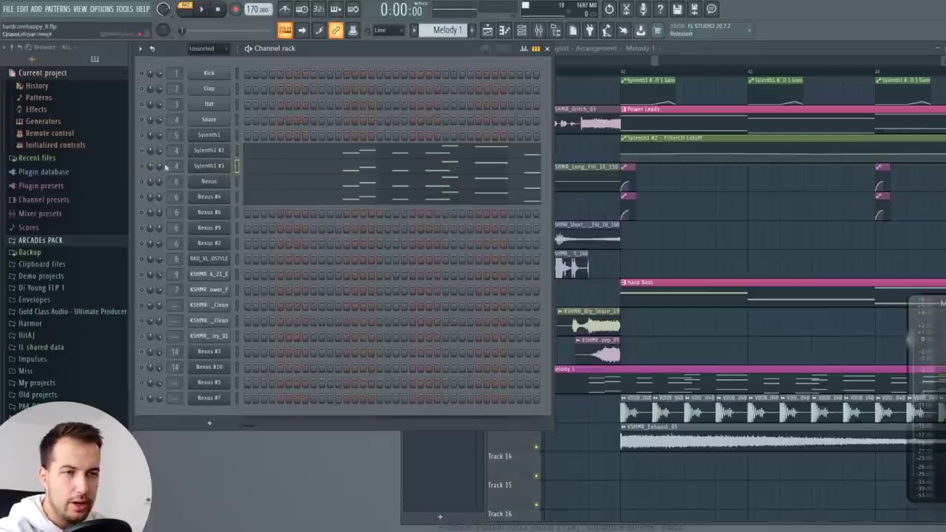
pyautogui.click(213, 165)
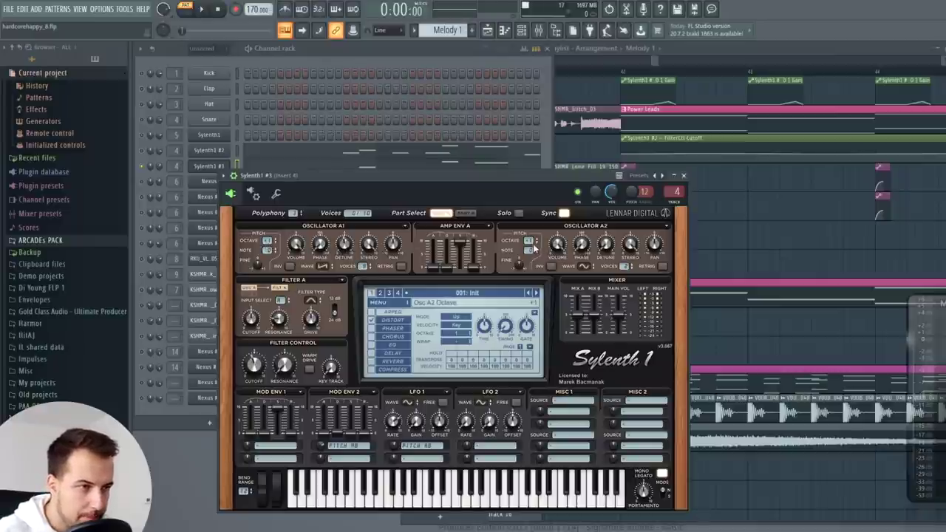
pyautogui.click(206, 13)
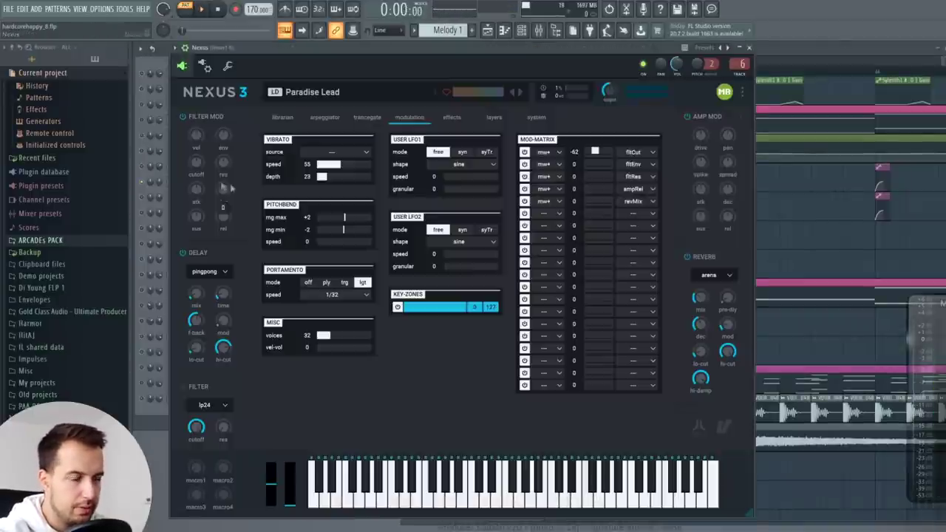
# - Show the Paradise Lead preset of the Nexus layer in its librarian, close Nexus and play its notes in the piano roll
pyautogui.click(282, 118)
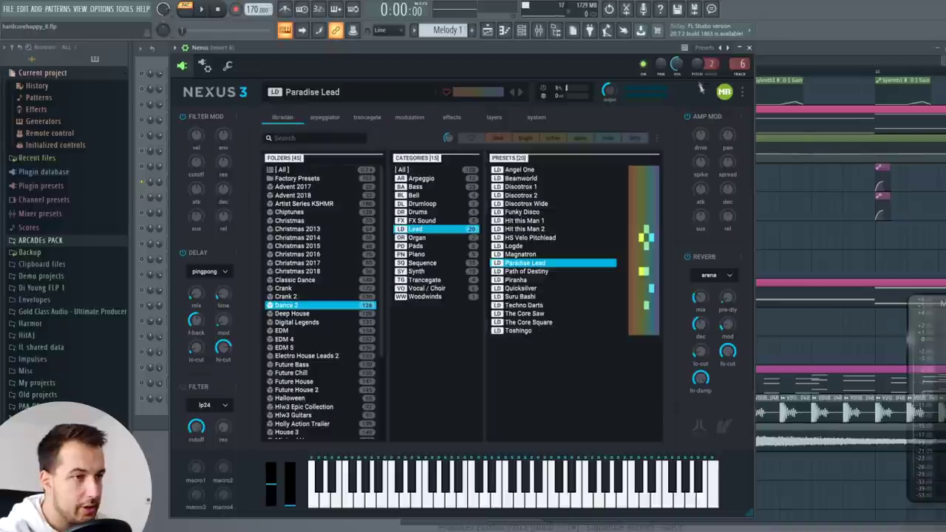
pyautogui.click(750, 48)
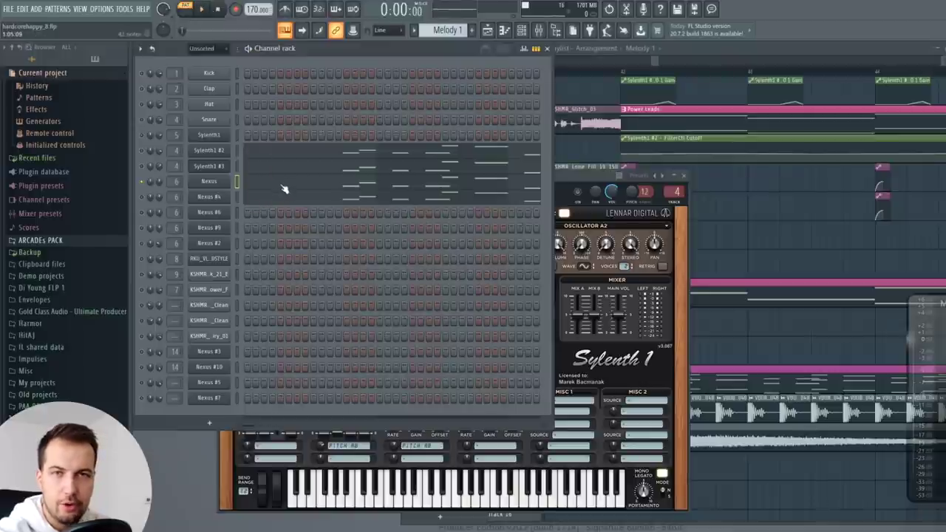
pyautogui.click(306, 188)
pyautogui.press('space')
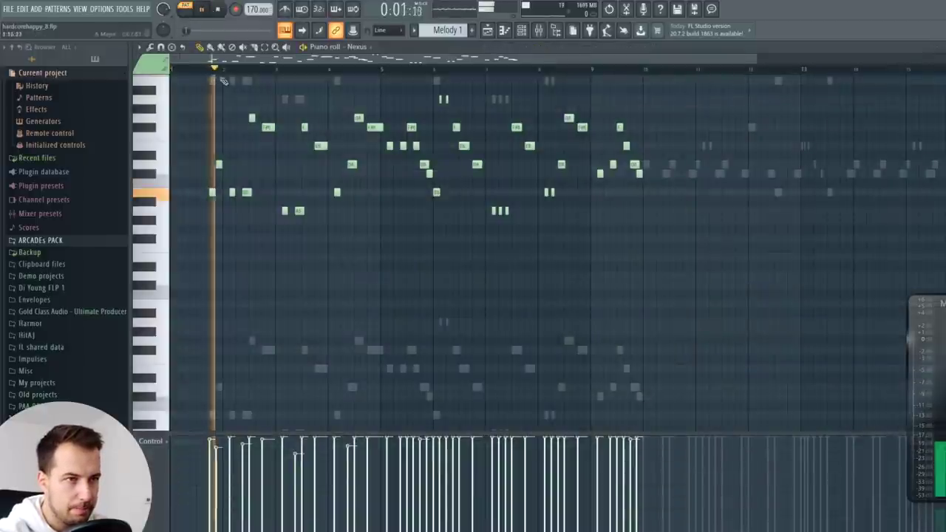
pyautogui.press('F7')
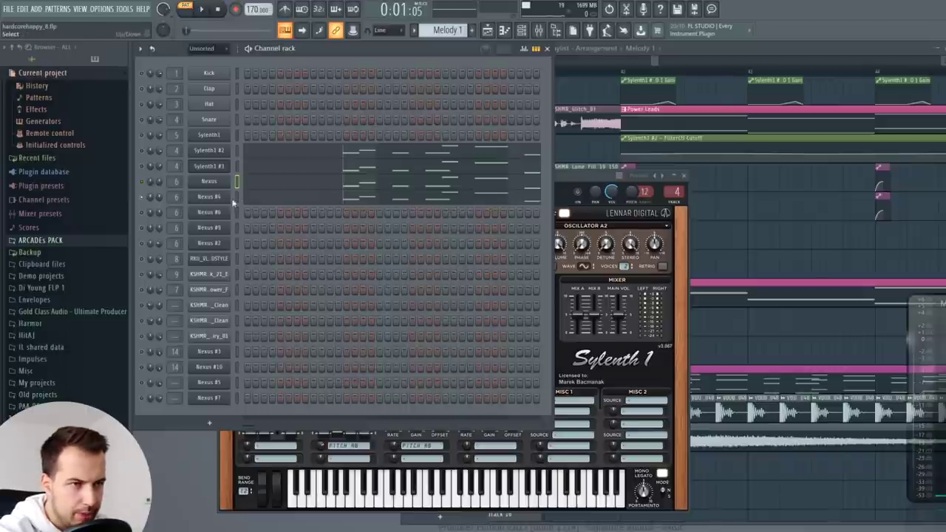
# - Show the Rave Organ preset of Nexus #4 in its librarian, listen to the layer and close the plugin
pyautogui.click(208, 196)
pyautogui.click(296, 107)
pyautogui.press('space')
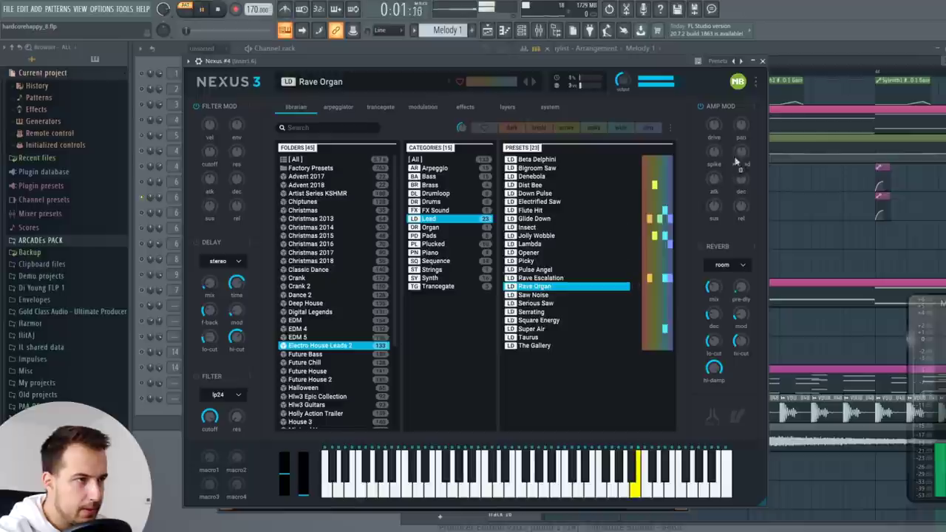
pyautogui.click(763, 60)
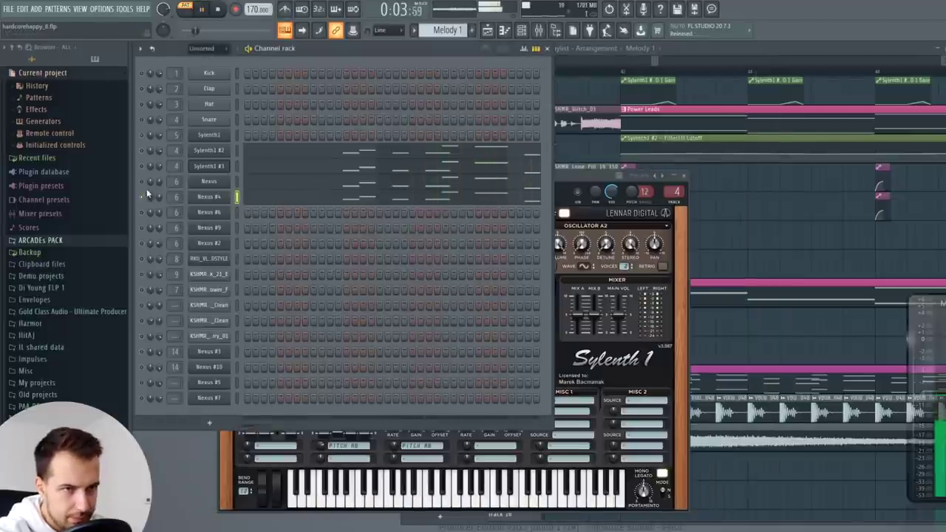
pyautogui.press('space')
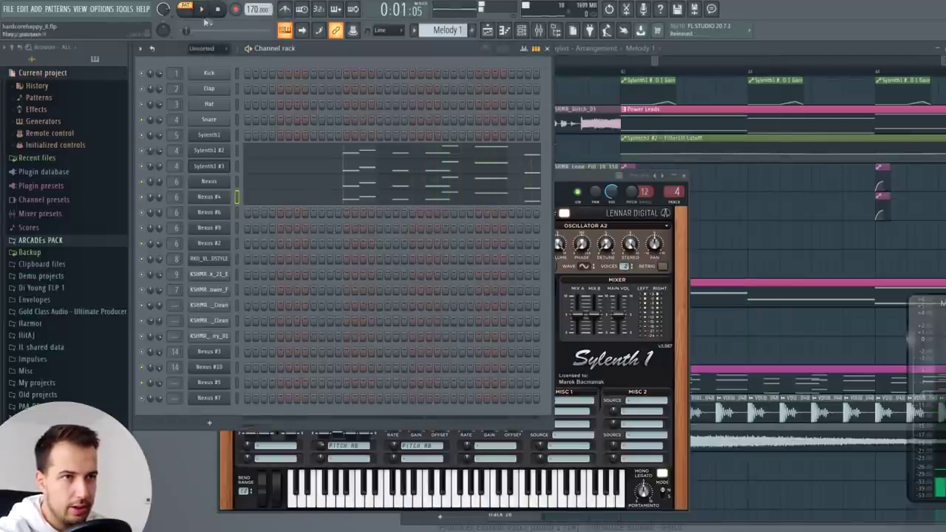
# - Play the lead layers together, view the Insert 6 effect chain in the mixer and close the mixer
pyautogui.press('space')
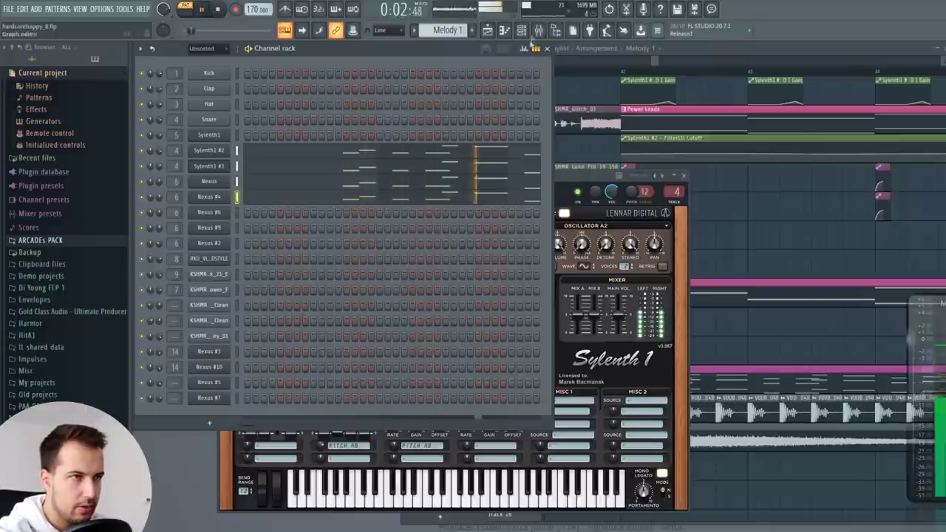
pyautogui.press('space')
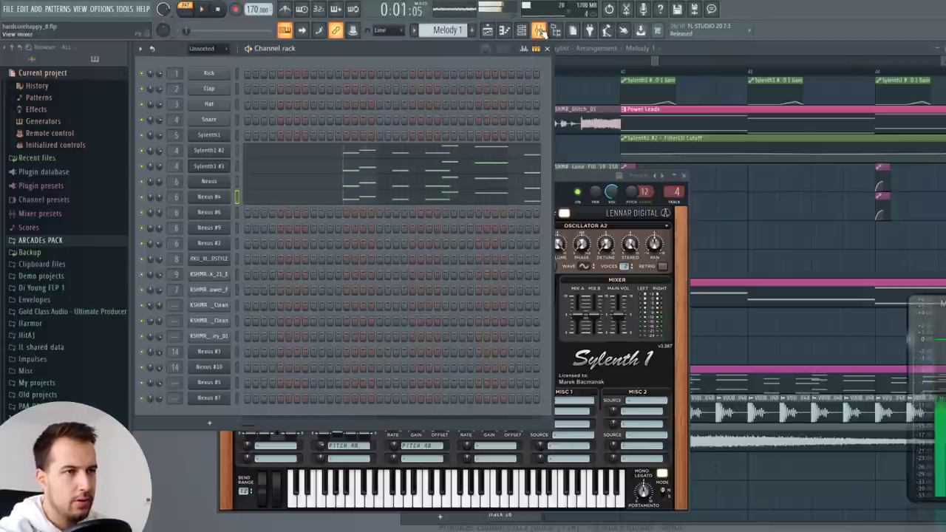
pyautogui.click(539, 30)
pyautogui.click(540, 29)
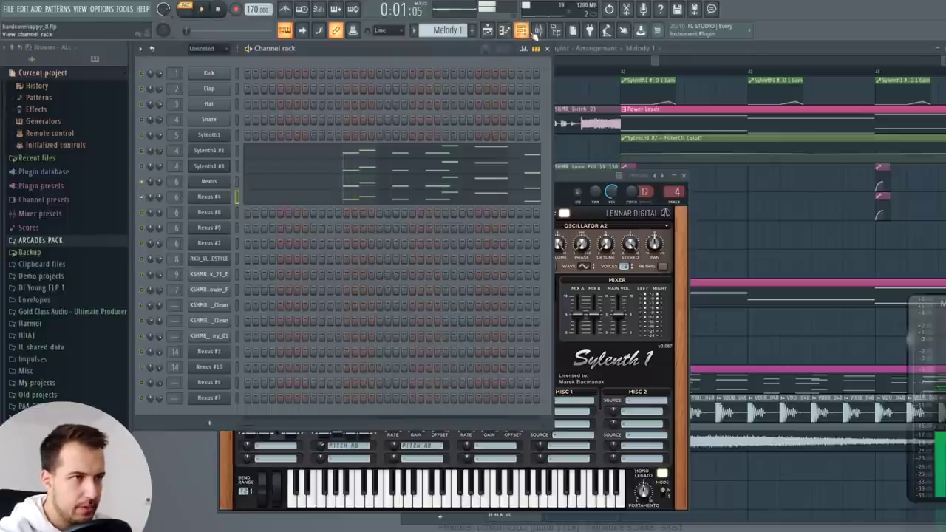
pyautogui.click(540, 29)
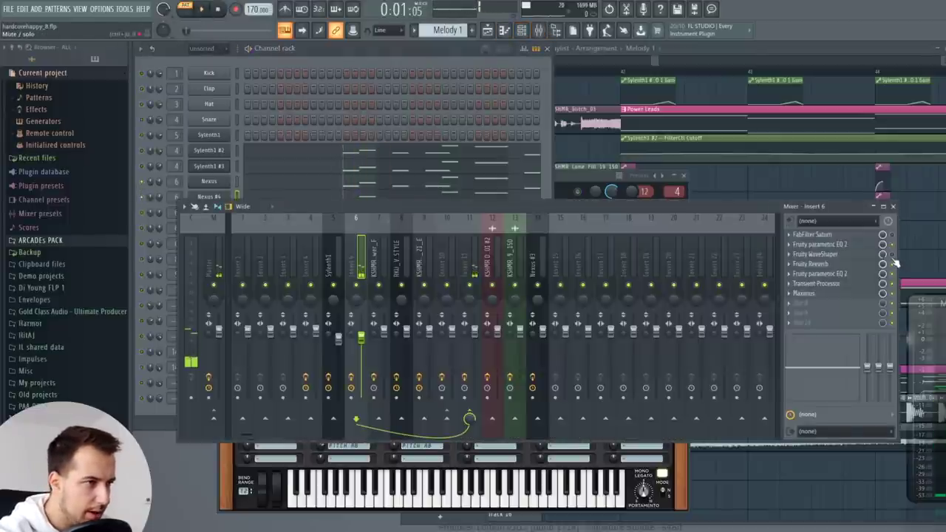
pyautogui.click(893, 207)
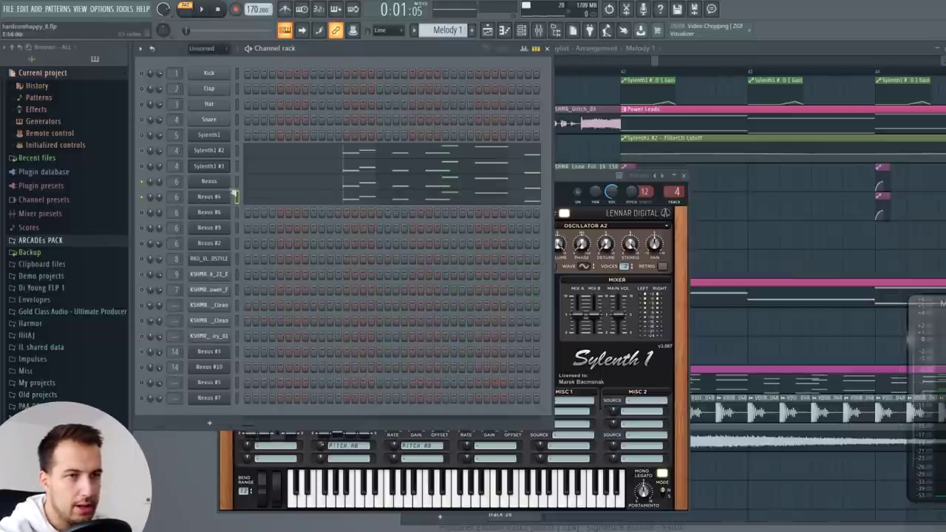
# - Place the song position around bar 42, leave only playlist tracks 1, 2, 3 and 11 unmuted and start song playback
pyautogui.click(637, 72)
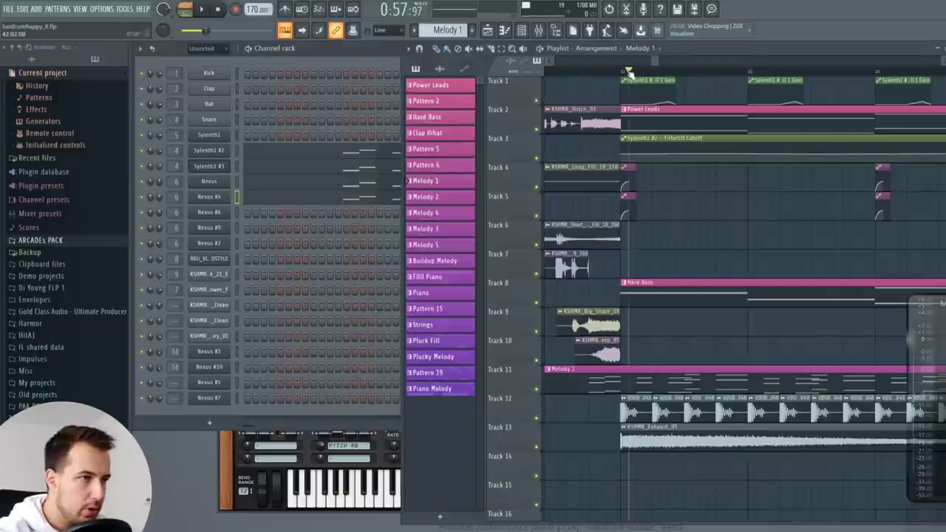
pyautogui.keyDown('ctrl'); pyautogui.click(536, 129); pyautogui.keyUp('ctrl')
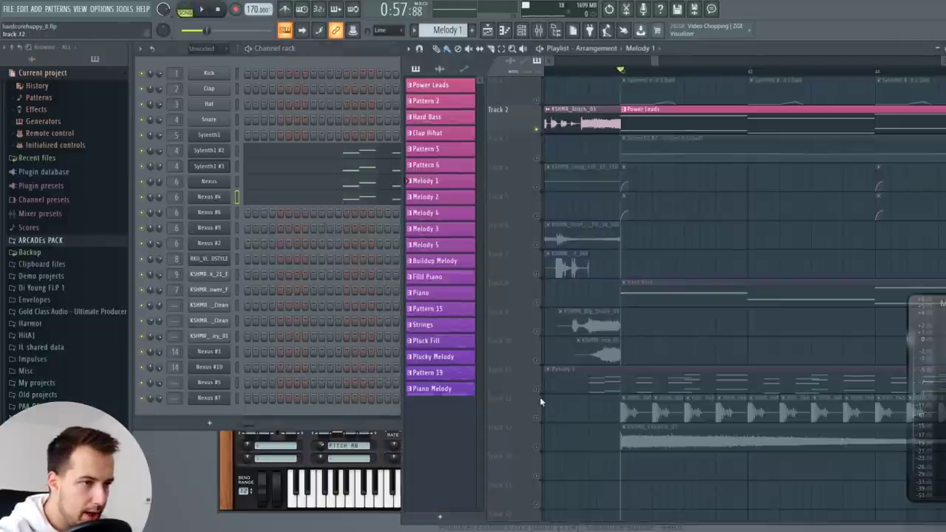
pyautogui.click(536, 388)
pyautogui.click(537, 158)
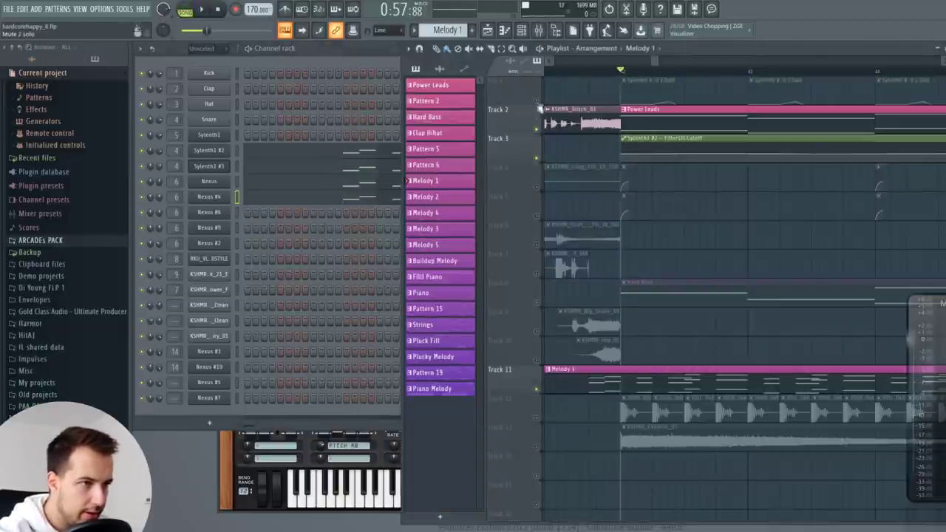
pyautogui.click(538, 100)
pyautogui.press('space')
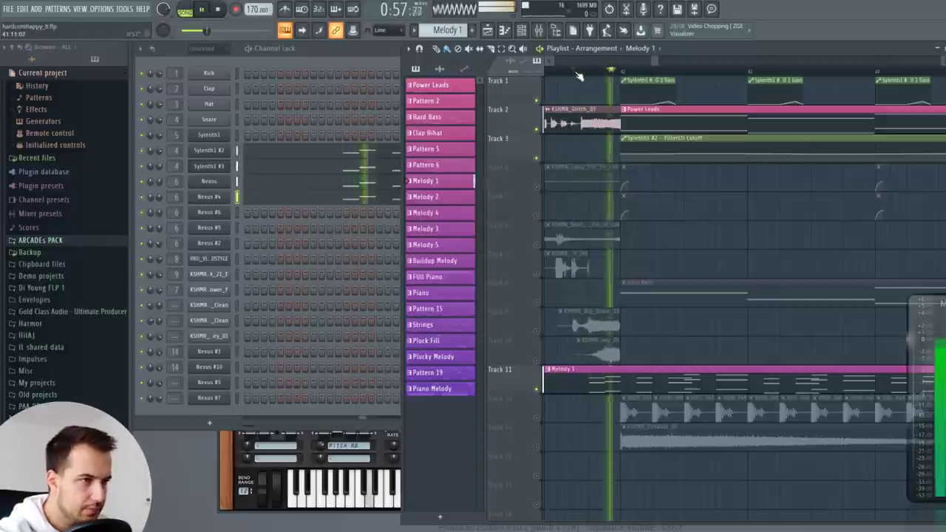
# - Listen to the Power Leads and Melody 1 clips playing together in the arrangement, and stop playback
pyautogui.moveTo(656, 62); pyautogui.dragTo(693, 68)
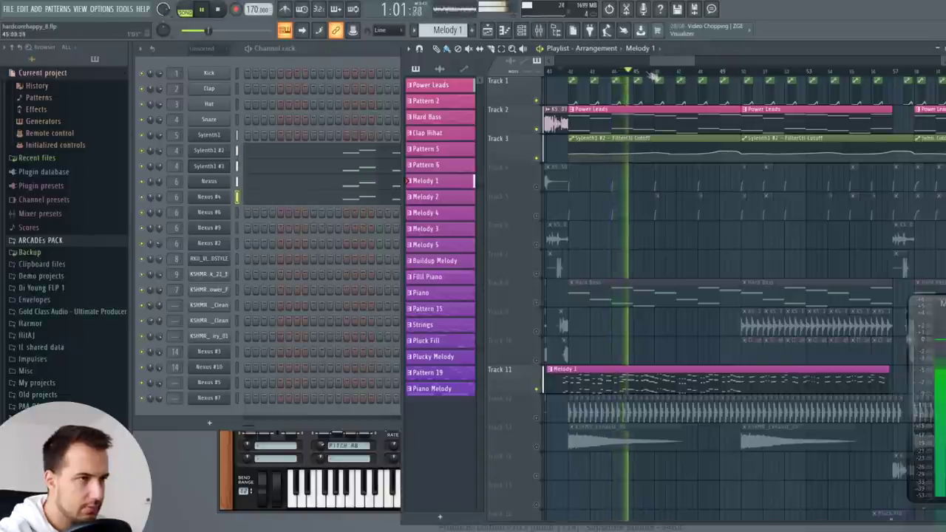
pyautogui.scroll(2, 672, 72)
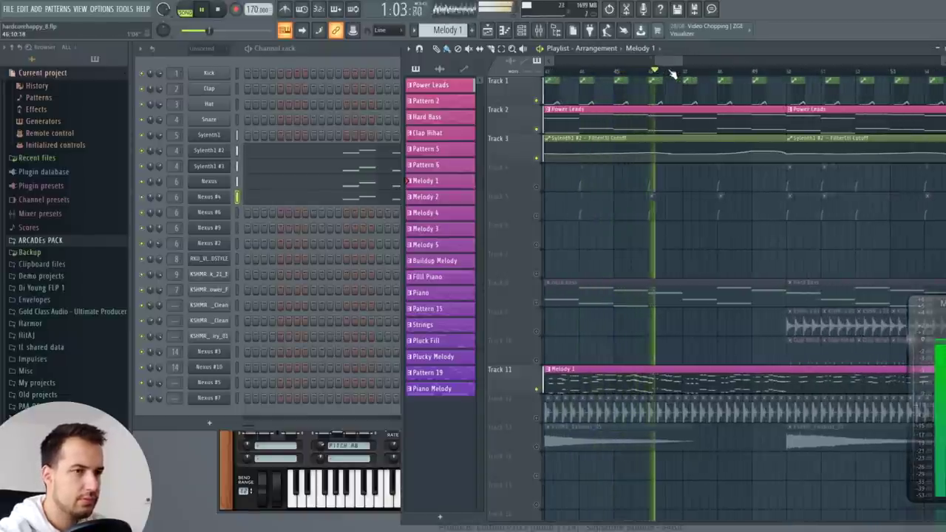
pyautogui.scroll(-1, 672, 73)
pyautogui.scroll(-1, 677, 74)
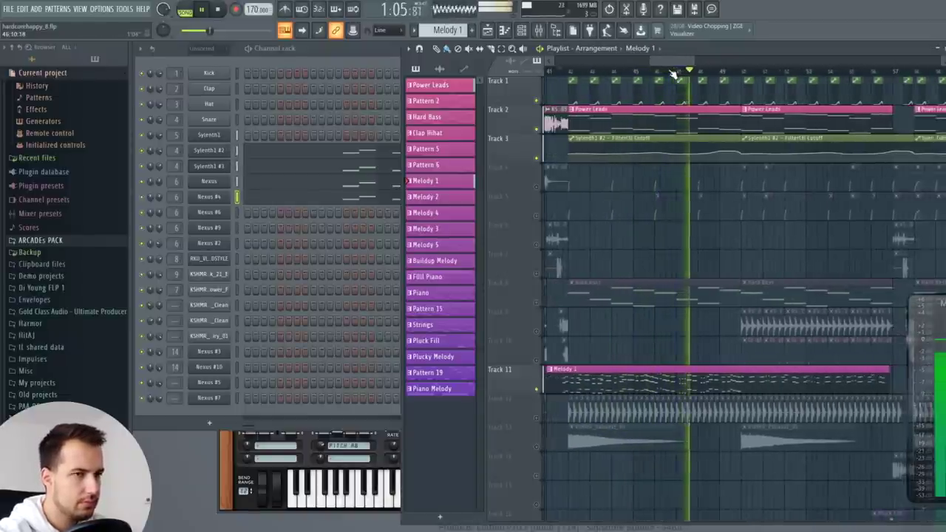
pyautogui.moveTo(678, 64); pyautogui.dragTo(682, 65)
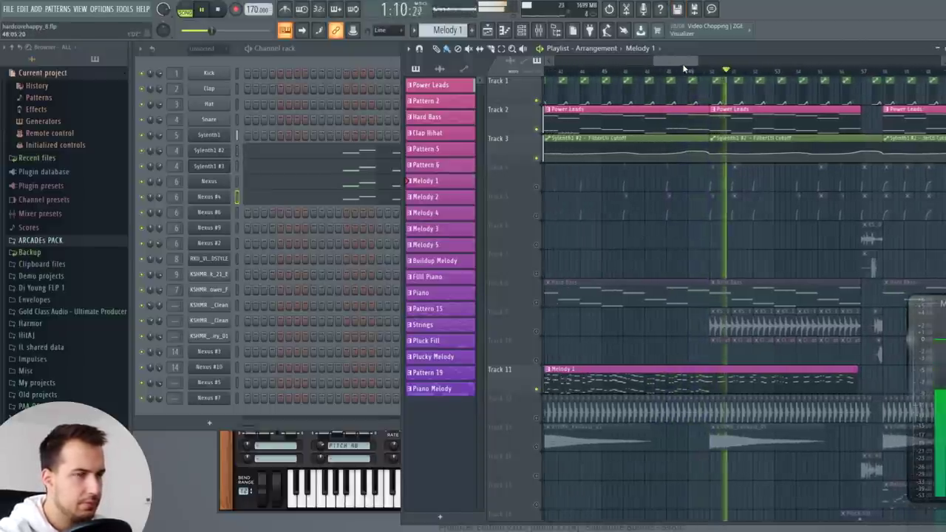
pyautogui.click(221, 14)
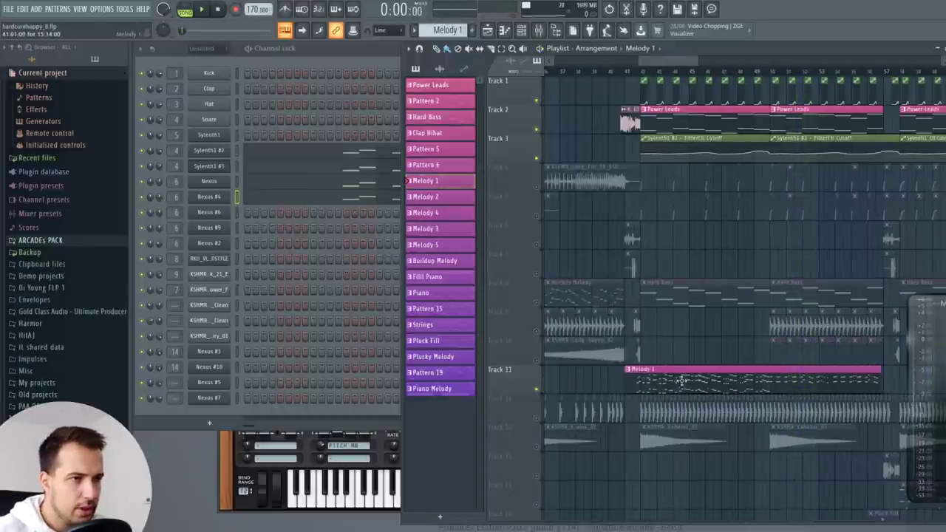
# - Open the Sylenth1 #2 notes in the piano roll, choose Automatic scale highlighting and look over the melody
pyautogui.click(368, 153)
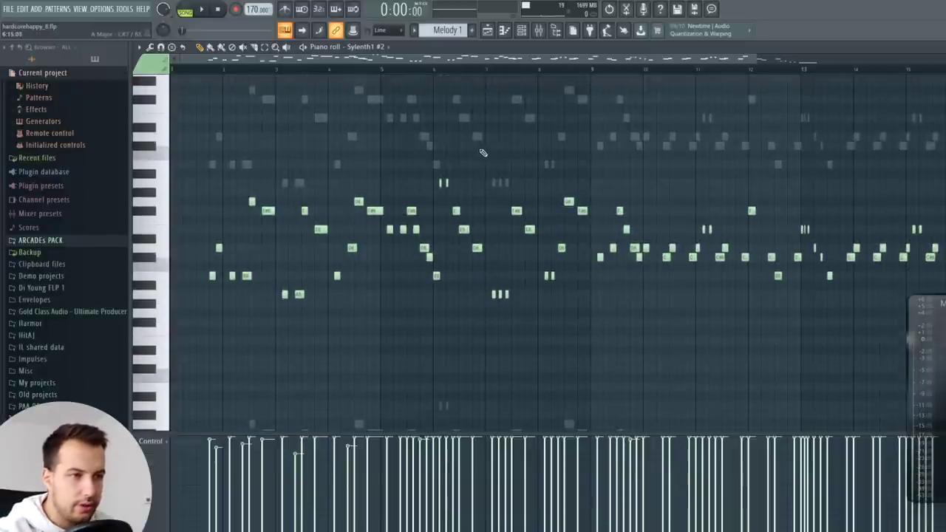
pyautogui.click(139, 47)
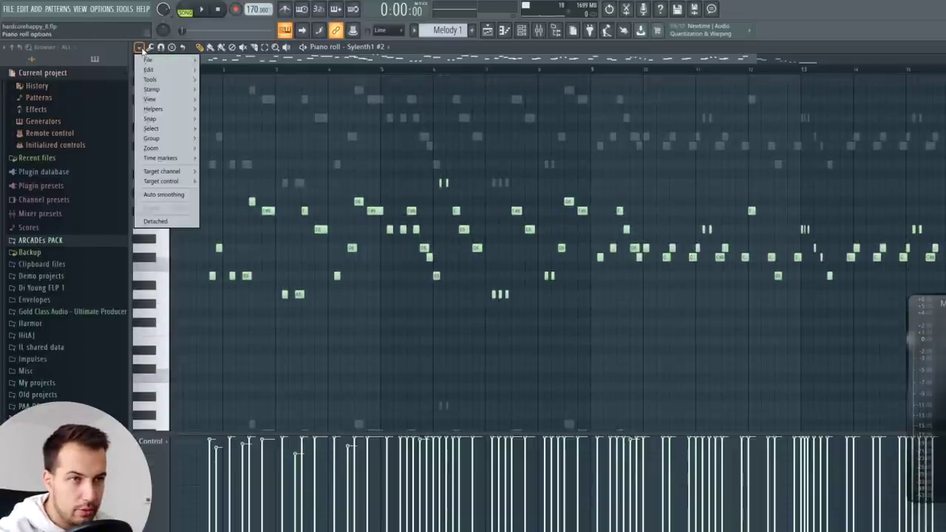
pyautogui.moveTo(153, 109)
pyautogui.moveTo(233, 119)
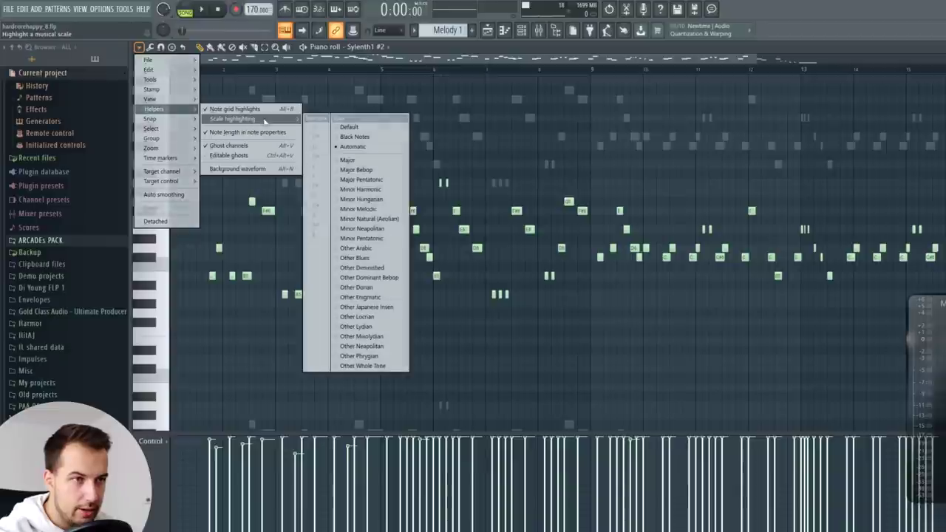
pyautogui.click(378, 146)
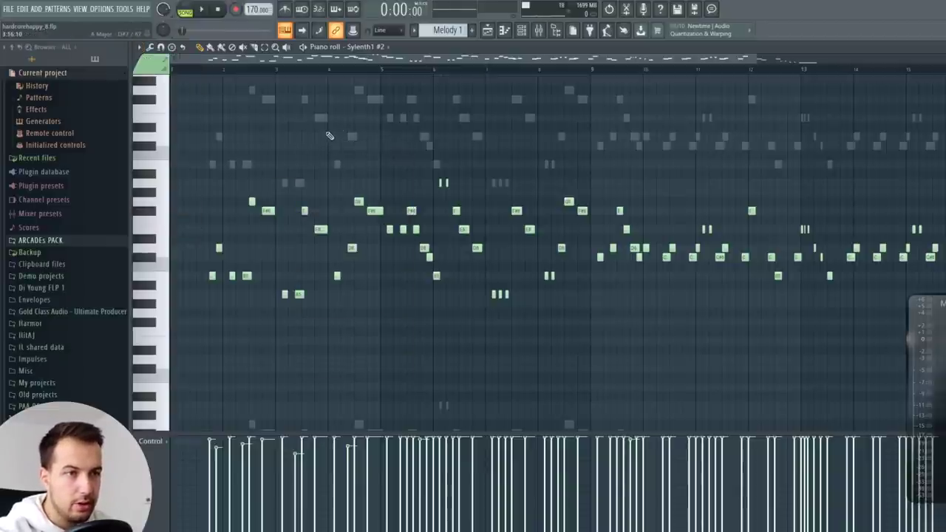
pyautogui.scroll(-3, 259, 103)
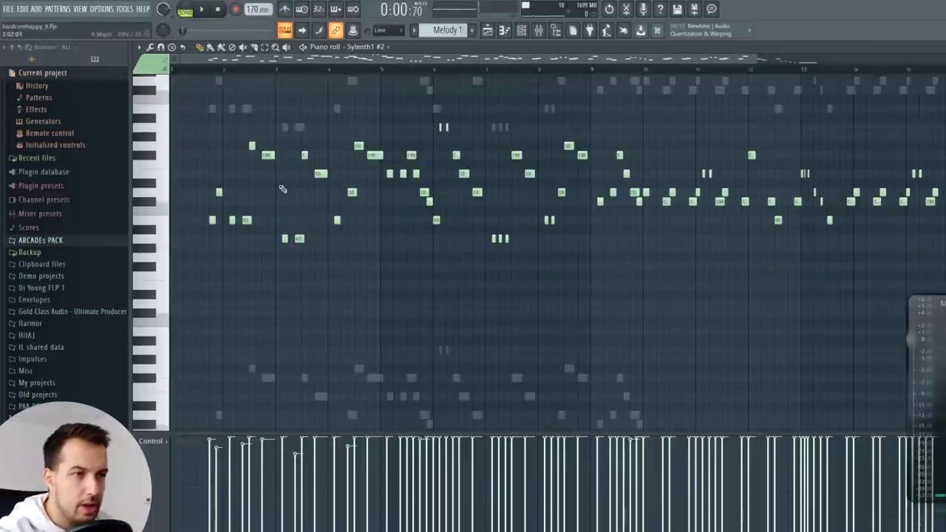
pyautogui.scroll(3, 287, 200)
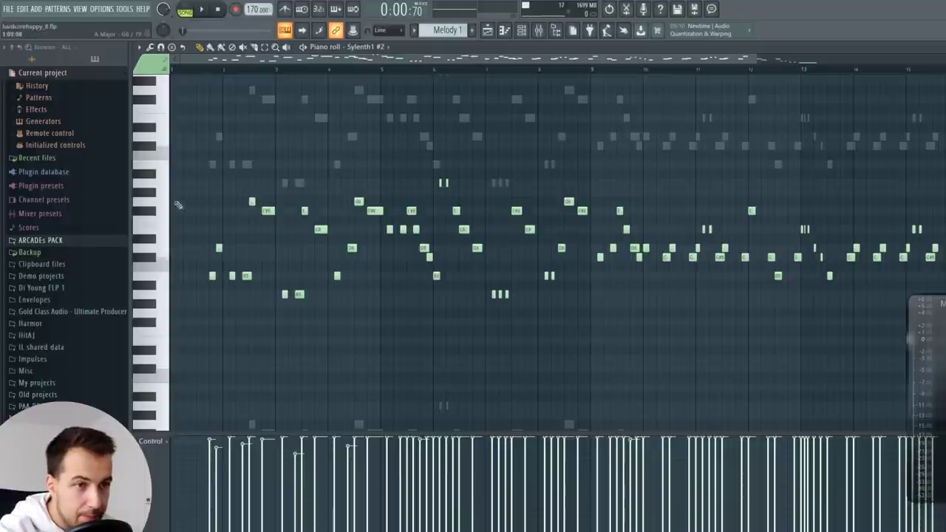
# - Play the opening of the melody from the beginning of the pattern and stop it during bar 2
pyautogui.press('space')
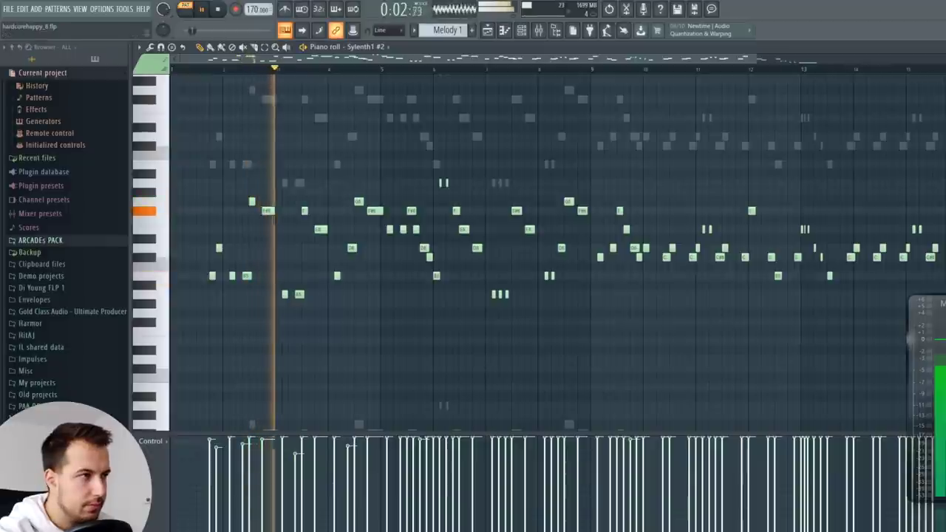
pyautogui.press('space')
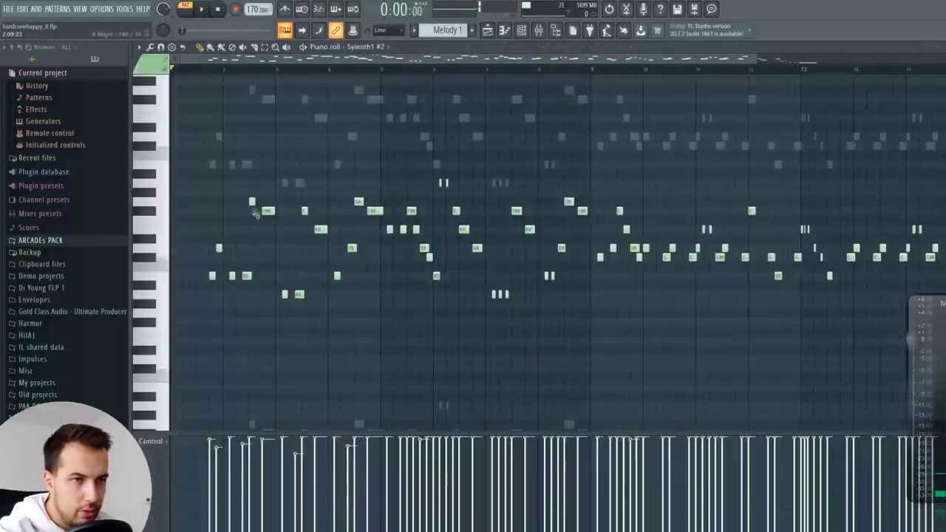
# - Try the short high note in bar 2 one semitone higher, listen to it, and move the note back to its original pitch
pyautogui.moveTo(250, 202); pyautogui.dragTo(251, 192)
pyautogui.press('space')
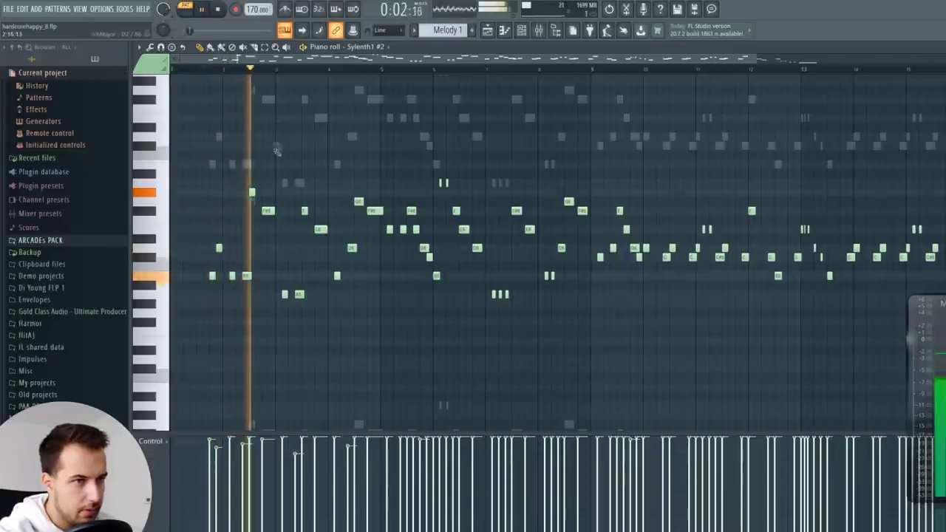
pyautogui.press('space')
pyautogui.moveTo(252, 193); pyautogui.dragTo(252, 204)
# - Set the playback position just after the start of bar 2, listen to the melody's opening phrase, and stop playback
pyautogui.click(229, 68)
pyautogui.press('space')
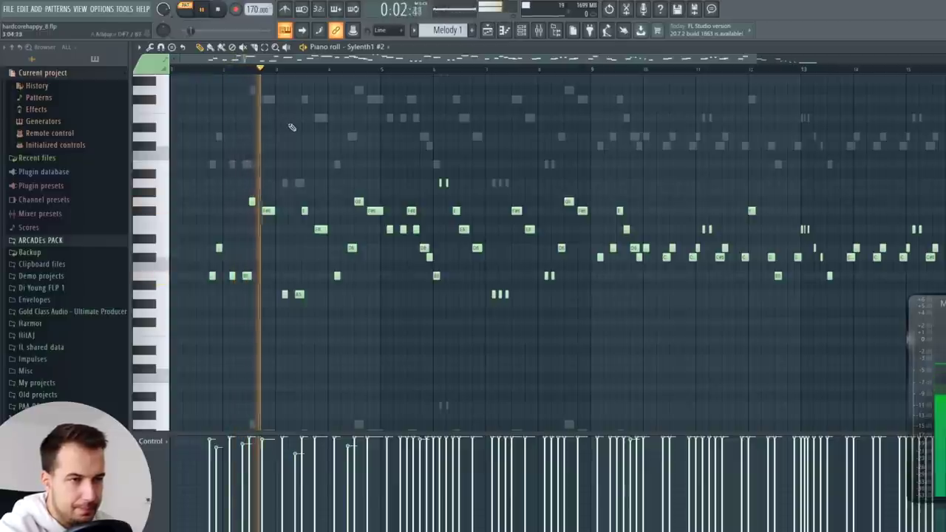
pyautogui.press('space')
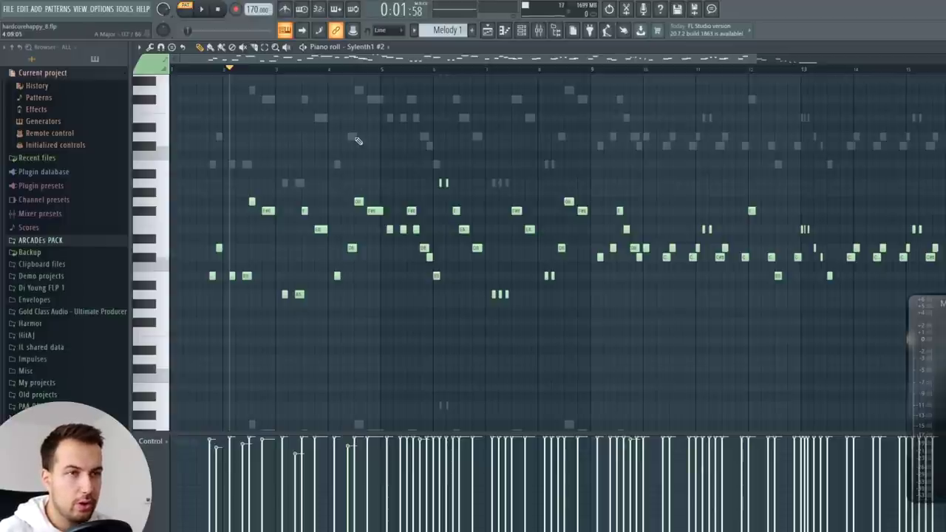
# - Place the playback position about a third into bar 10, listen to the short notes around bar 11, and stop playback
pyautogui.scroll(2, 311, 160)
pyautogui.scroll(4, 307, 167)
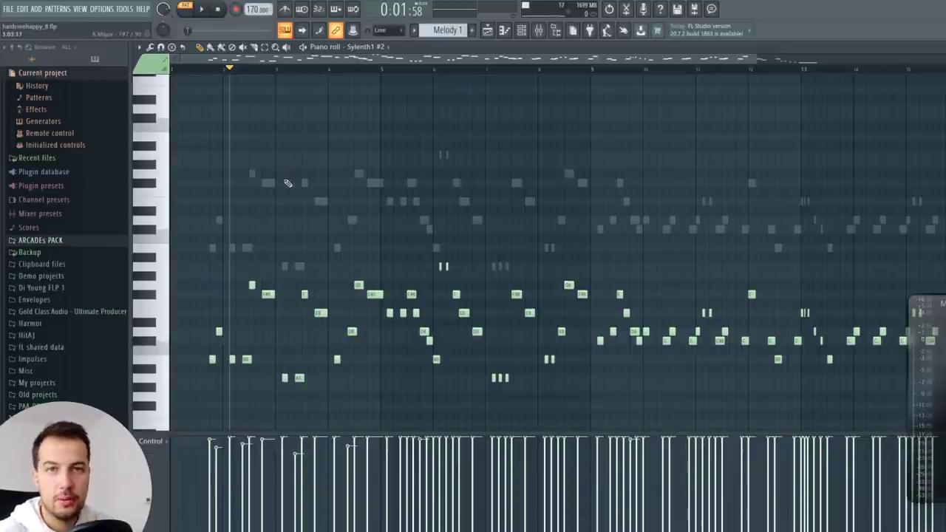
pyautogui.scroll(-2, 304, 193)
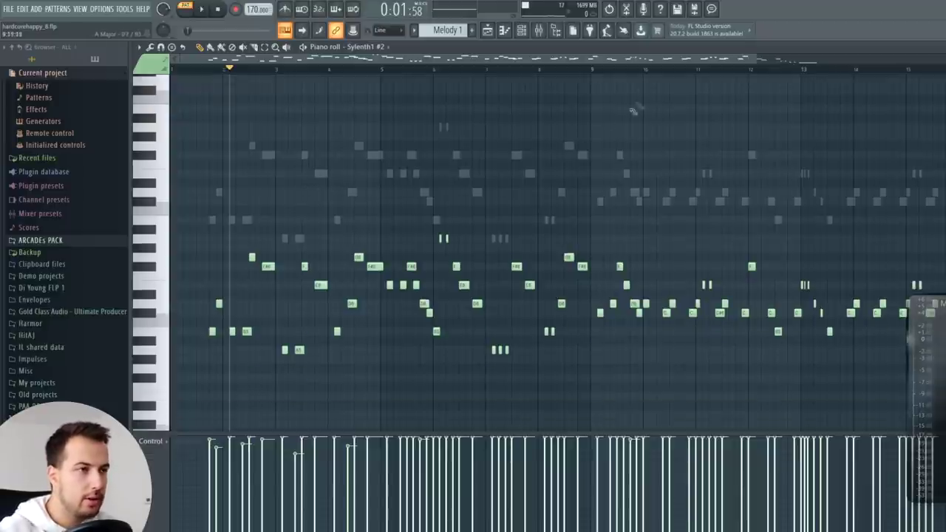
pyautogui.click(614, 70)
pyautogui.scroll(3, 614, 74)
pyautogui.moveTo(555, 61); pyautogui.dragTo(581, 64)
pyautogui.click(444, 69)
pyautogui.click(435, 70)
pyautogui.moveTo(466, 61); pyautogui.dragTo(513, 64)
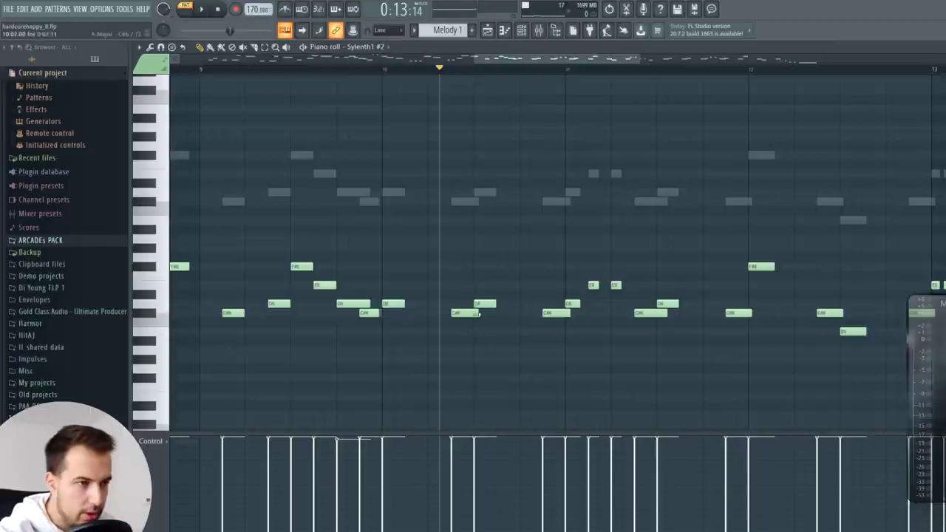
pyautogui.press('space')
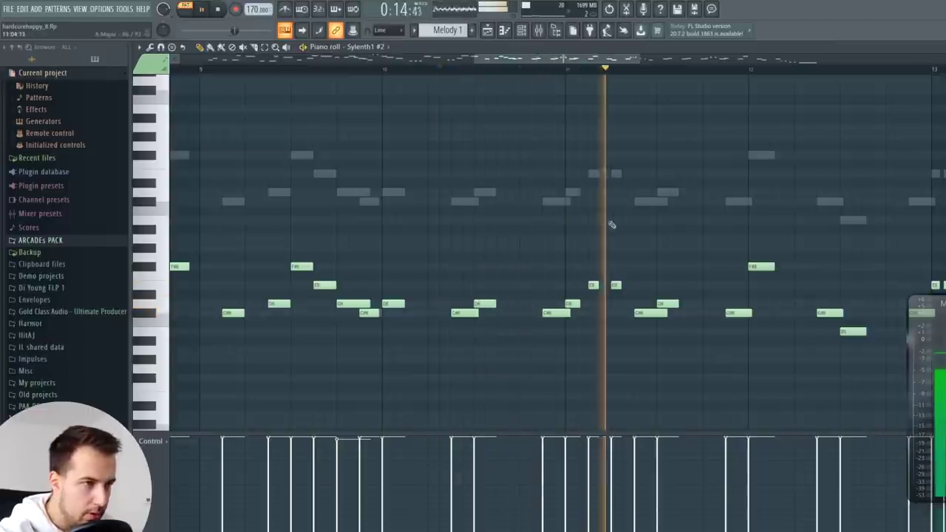
pyautogui.press('space')
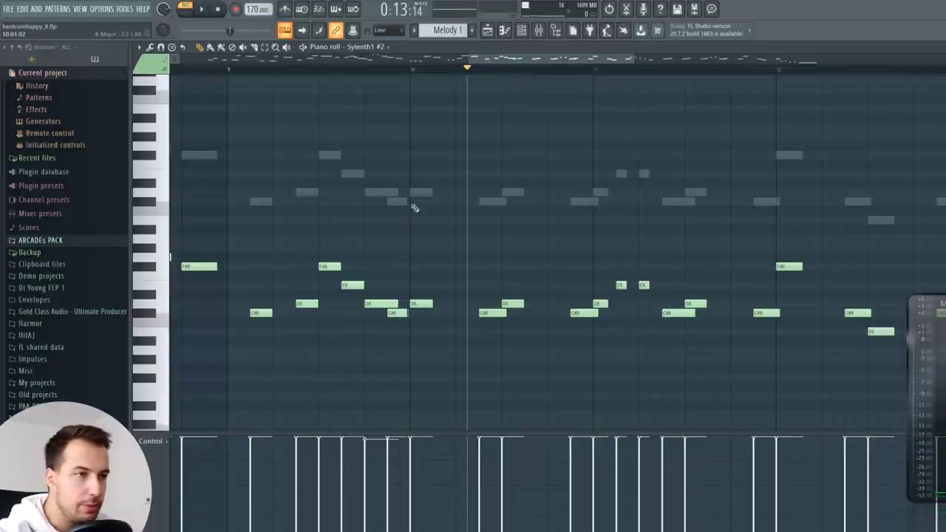
# - Try lengthening the two short notes early in bar 11, listen to them, and undo the resize
pyautogui.scroll(-2, 489, 70)
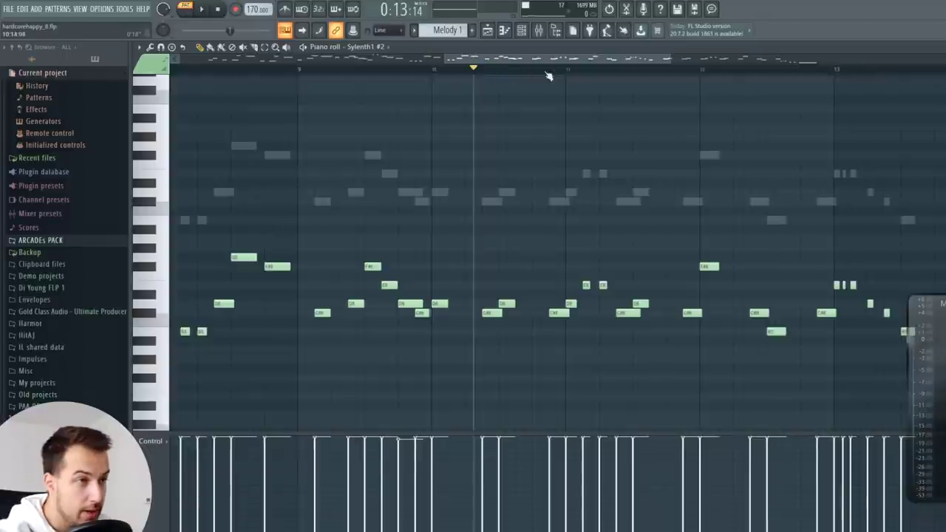
pyautogui.scroll(2, 566, 71)
pyautogui.moveTo(664, 254); pyautogui.dragTo(612, 288)
pyautogui.press('space')
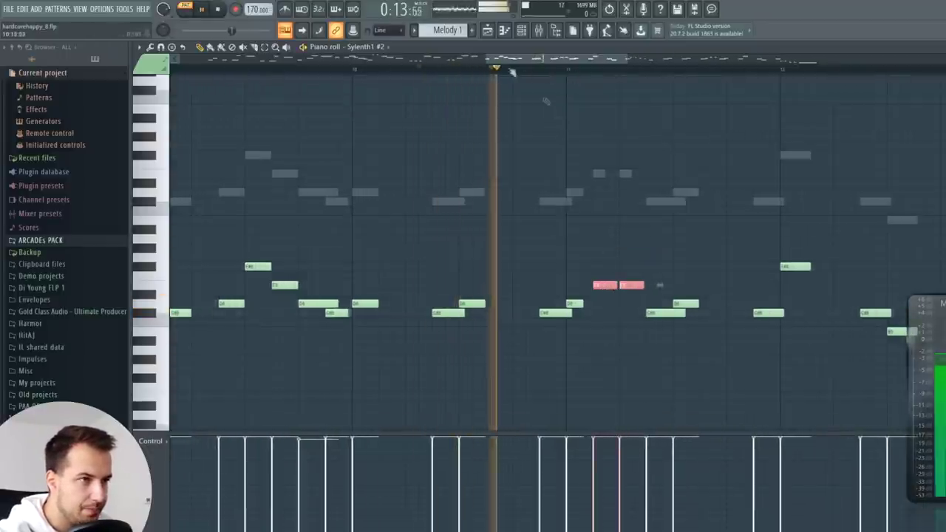
pyautogui.press('space')
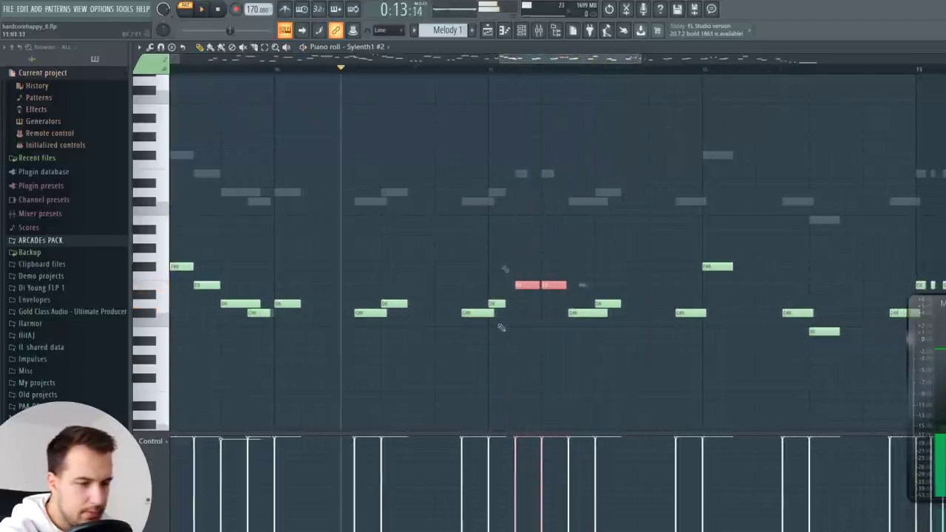
pyautogui.hotkey('ctrl', 'z')
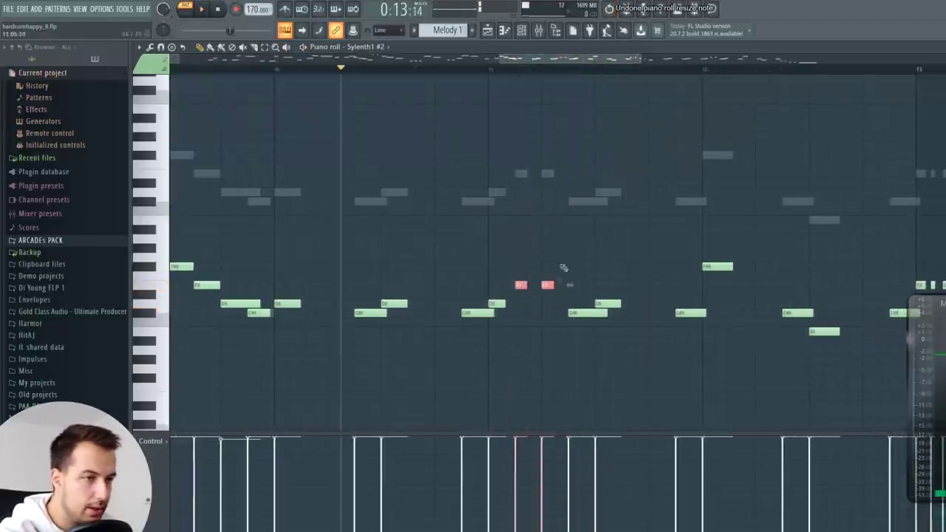
# - Play the passage from bar 10 into bar 11 with the short notes, clear the note selection, and stop playback
pyautogui.press('space')
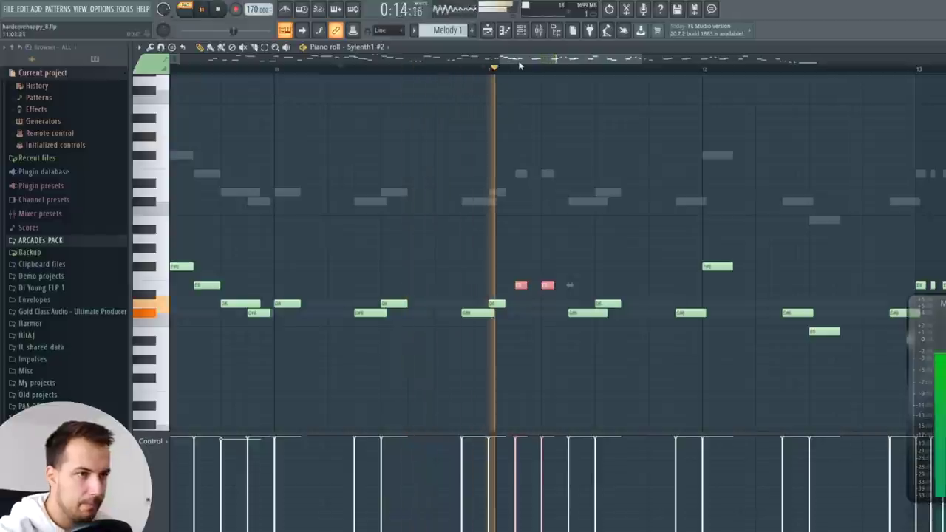
pyautogui.moveTo(520, 62); pyautogui.dragTo(524, 63)
pyautogui.hotkey('ctrl', 'd')
pyautogui.press('space')
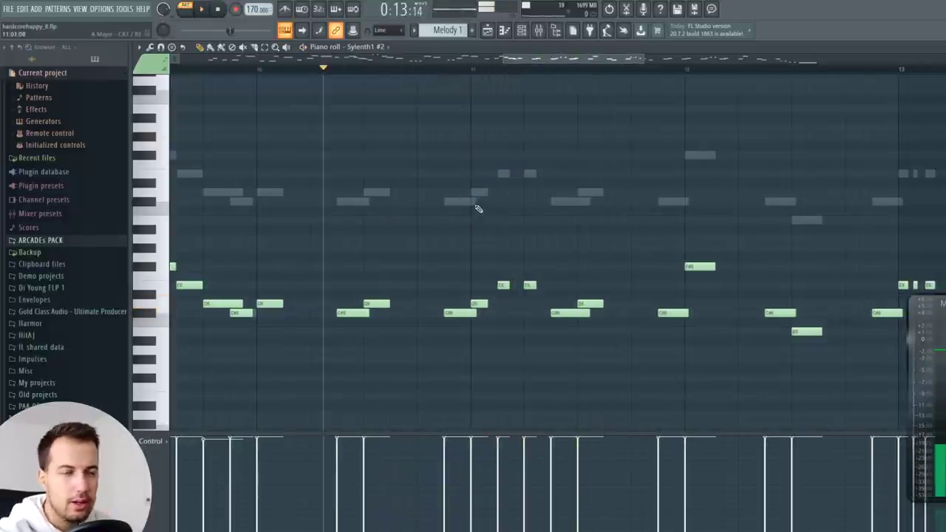
# - Move the playback position back to the start of bar 2 and play the melody through from there
pyautogui.moveTo(564, 59); pyautogui.dragTo(571, 72)
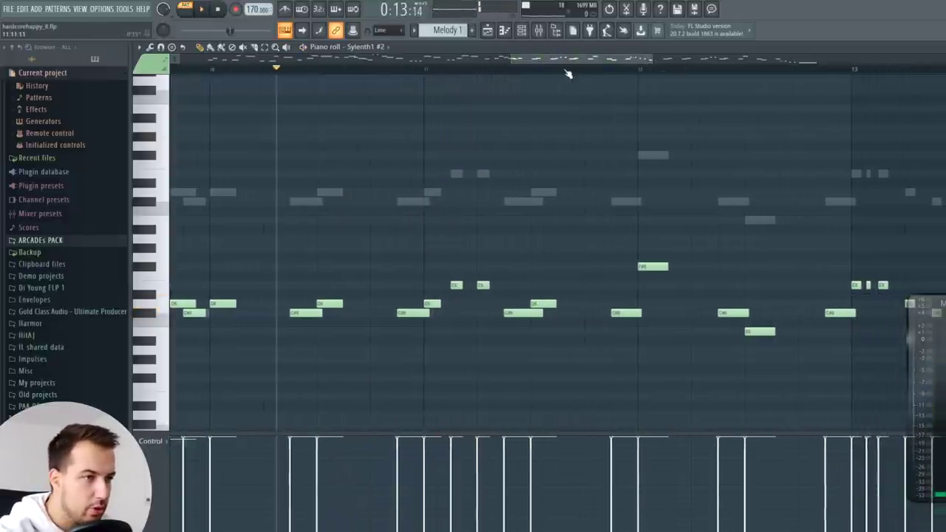
pyautogui.scroll(-5, 569, 70)
pyautogui.click(189, 68)
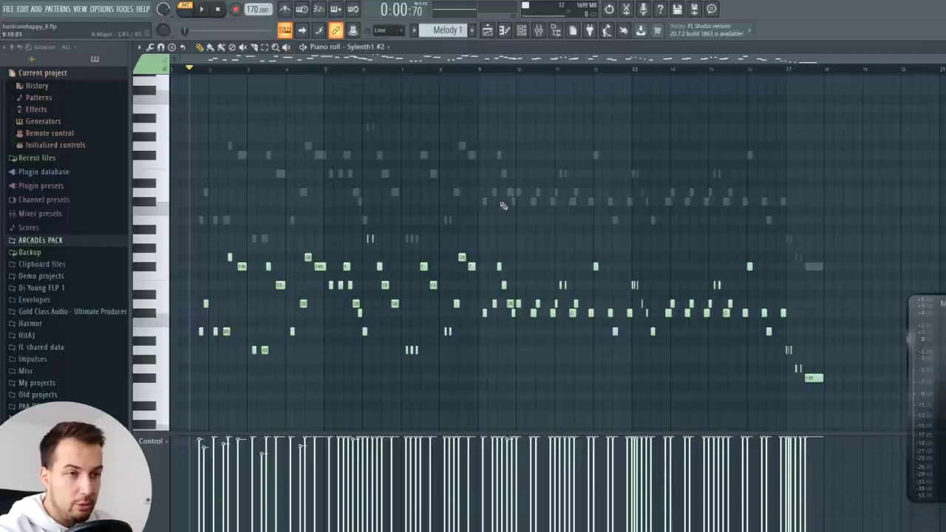
pyautogui.scroll(4, 391, 70)
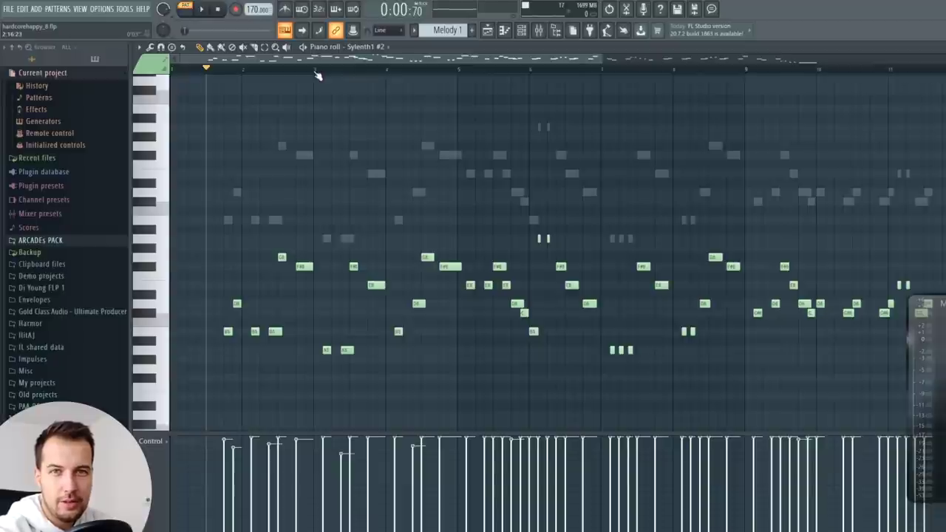
pyautogui.scroll(-2, 318, 74)
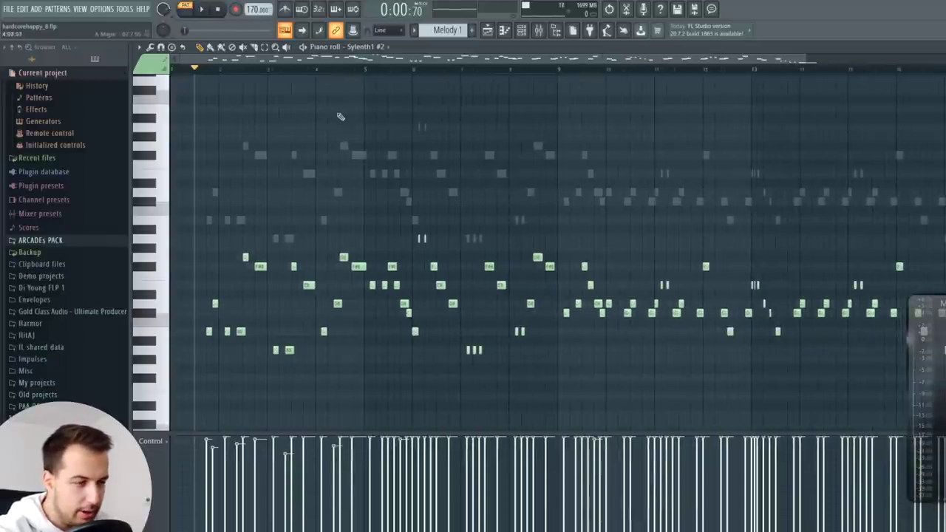
pyautogui.click(219, 69)
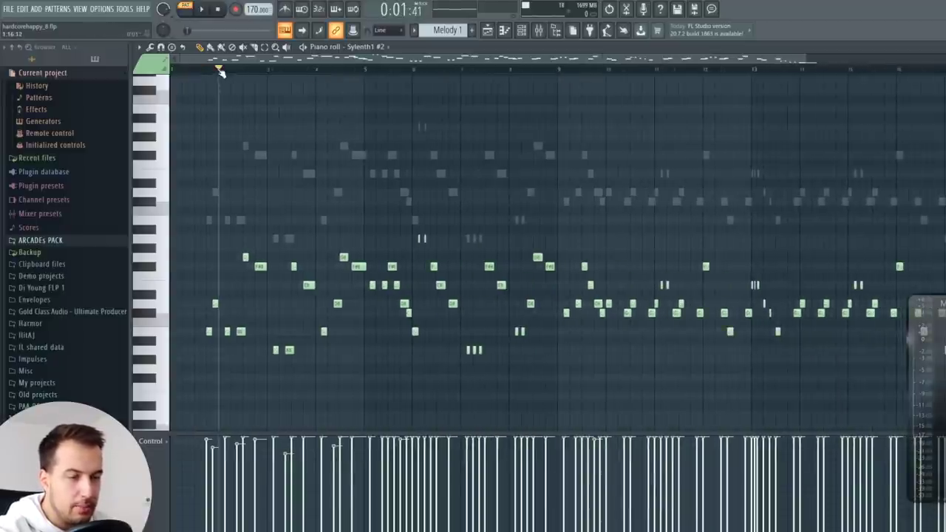
pyautogui.press('space')
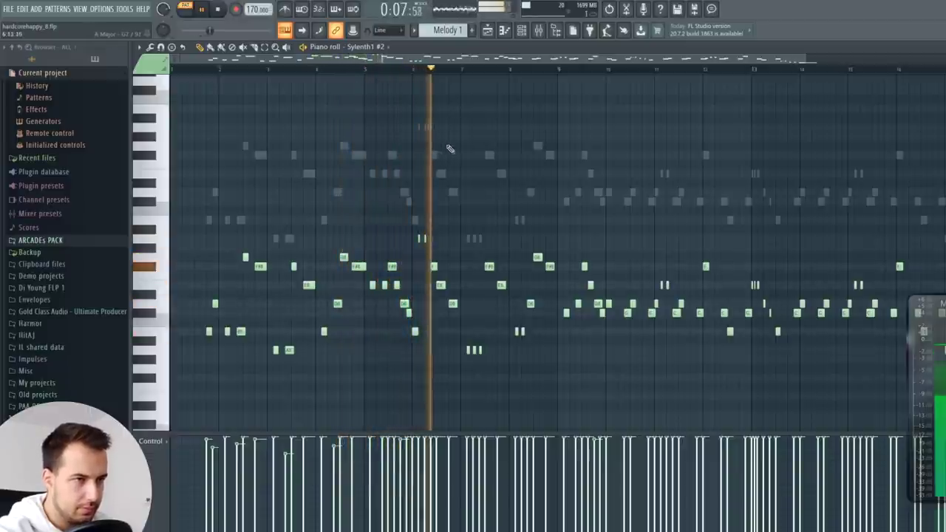
# - Play the Melody 1 pattern from the start of bar 6 through to bar 9
pyautogui.press('space')
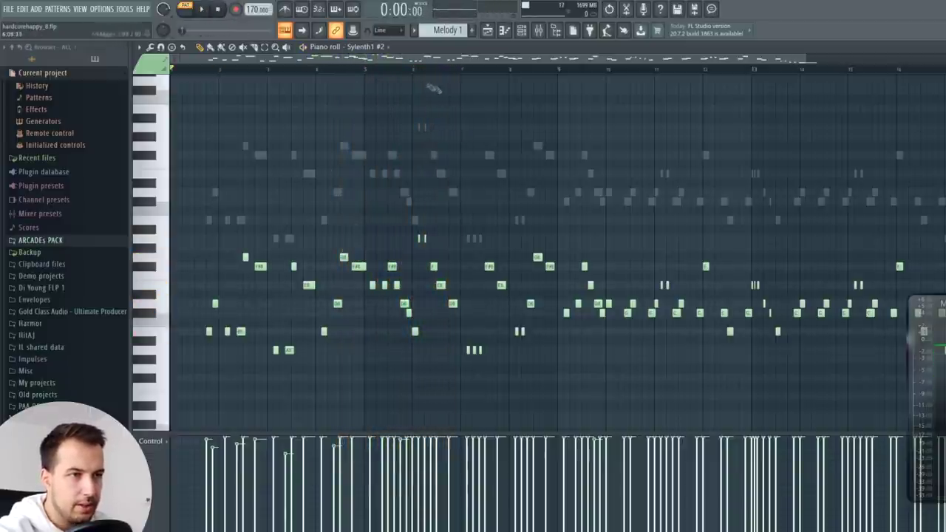
pyautogui.click(412, 70)
pyautogui.scroll(2, 414, 72)
pyautogui.scroll(-3, 414, 72)
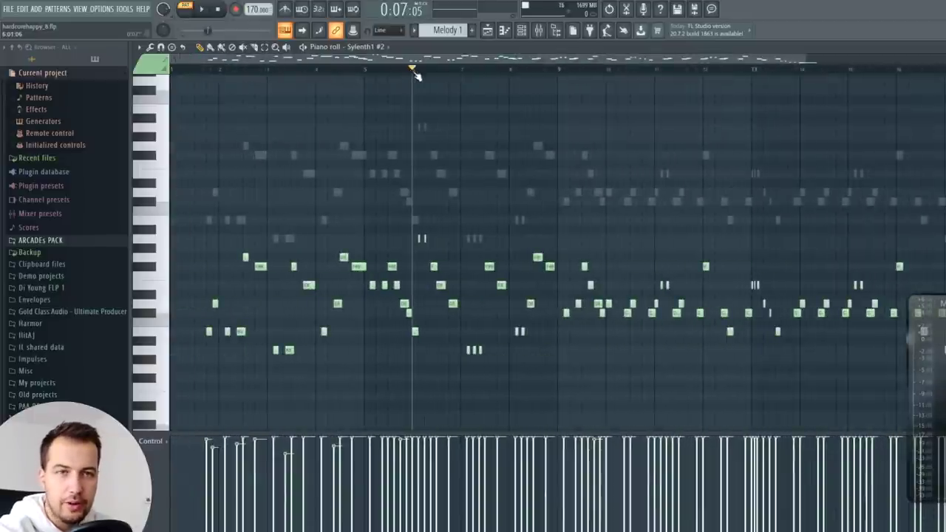
pyautogui.click(218, 69)
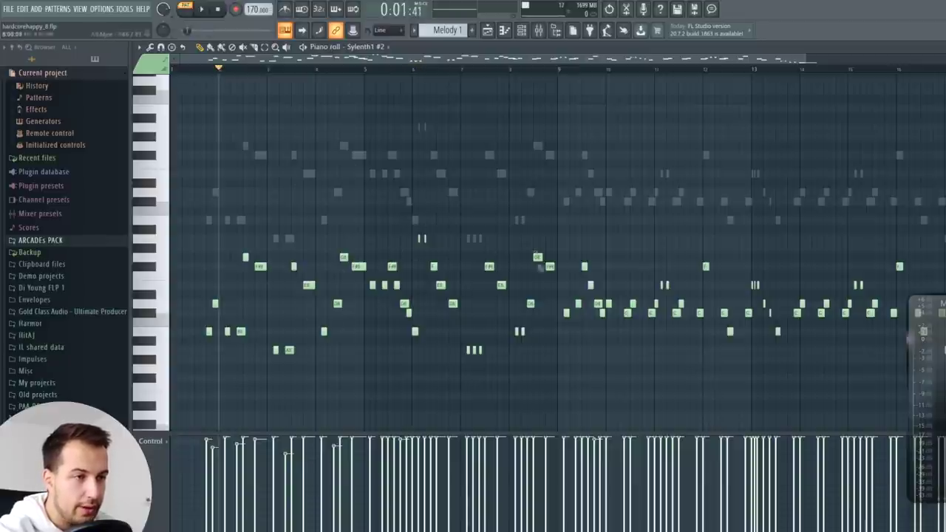
pyautogui.click(413, 69)
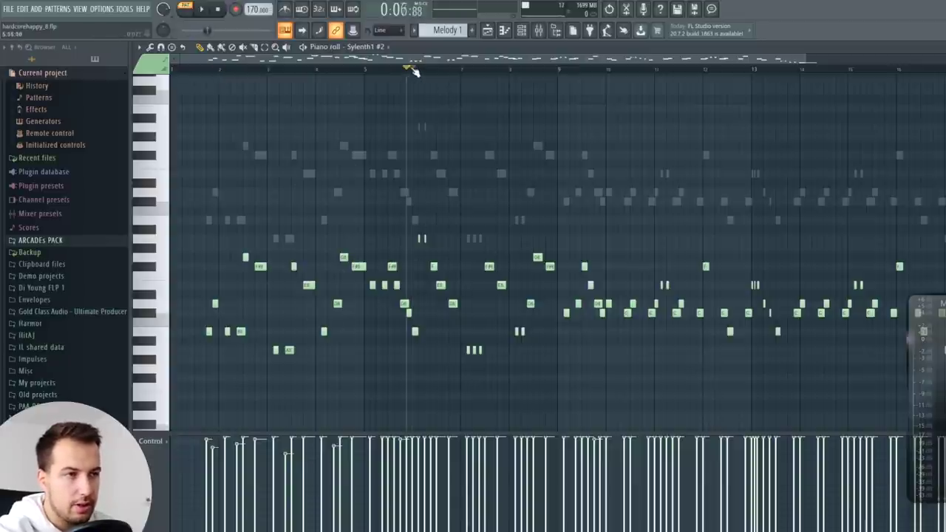
pyautogui.scroll(3, 412, 73)
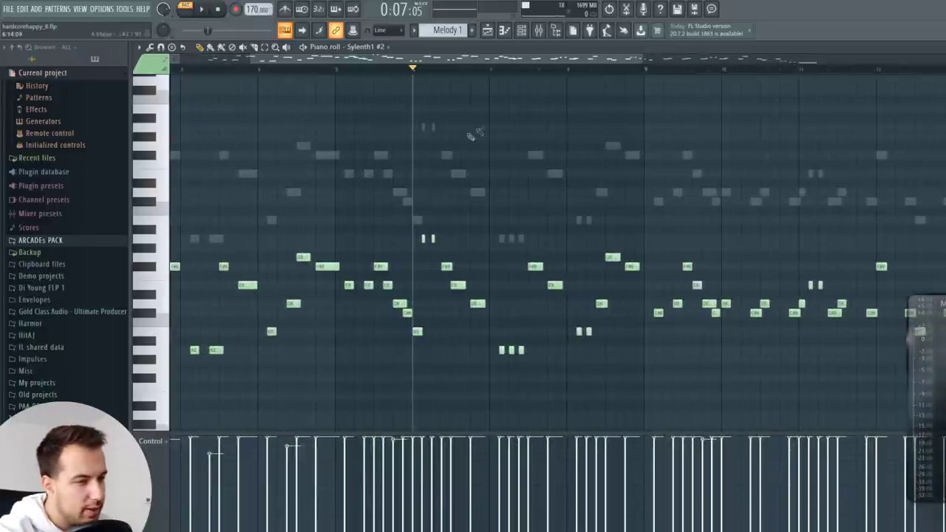
pyautogui.moveTo(472, 62); pyautogui.dragTo(457, 62)
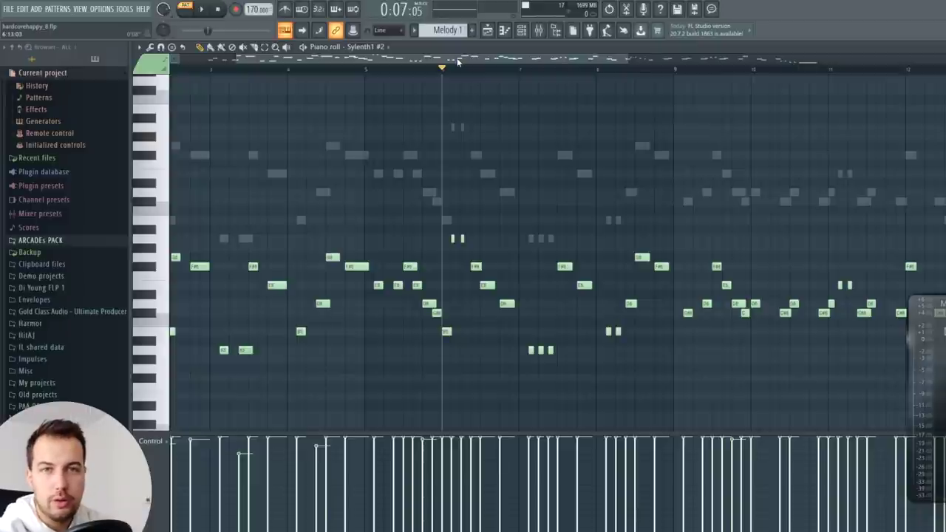
pyautogui.press('space')
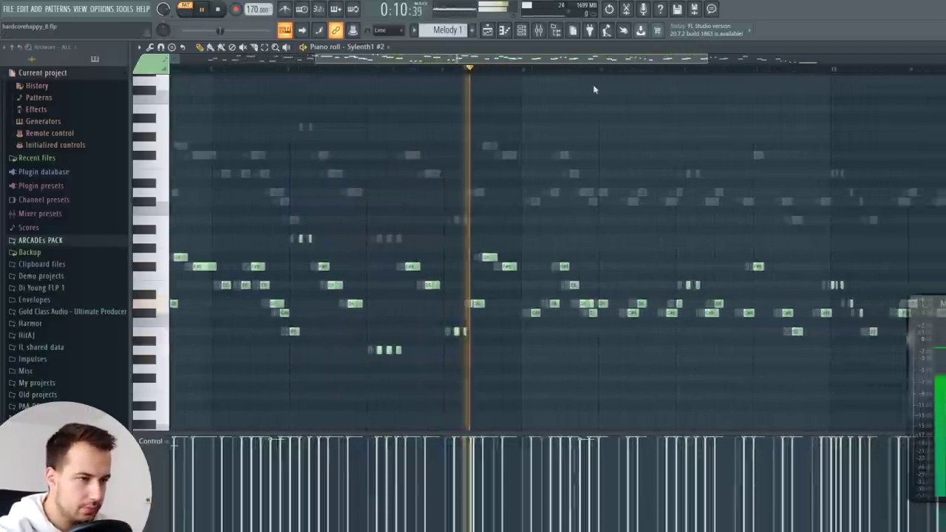
pyautogui.scroll(-2, 554, 74)
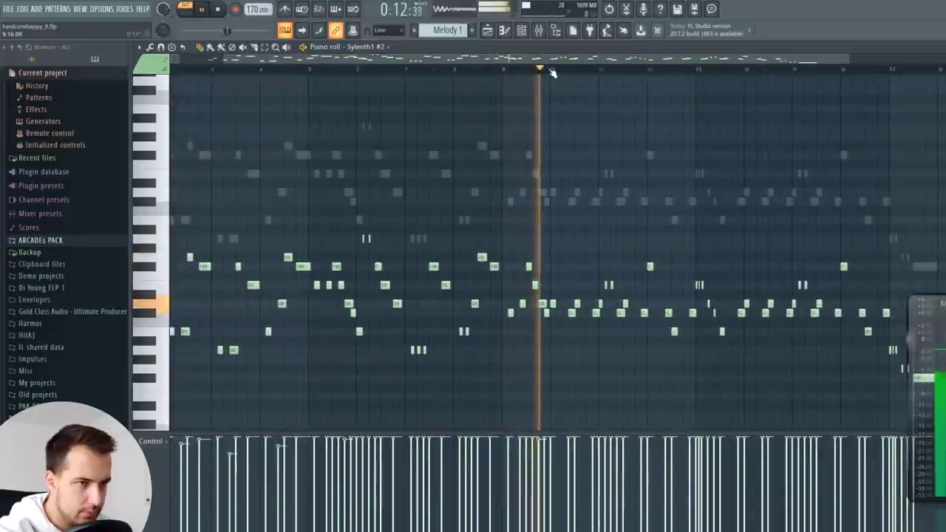
pyautogui.press('space')
# - Compare the two phrases of Melody 1 by playing from the start of bar 5 and from the start of bar 9
pyautogui.click(318, 72)
pyautogui.press('space')
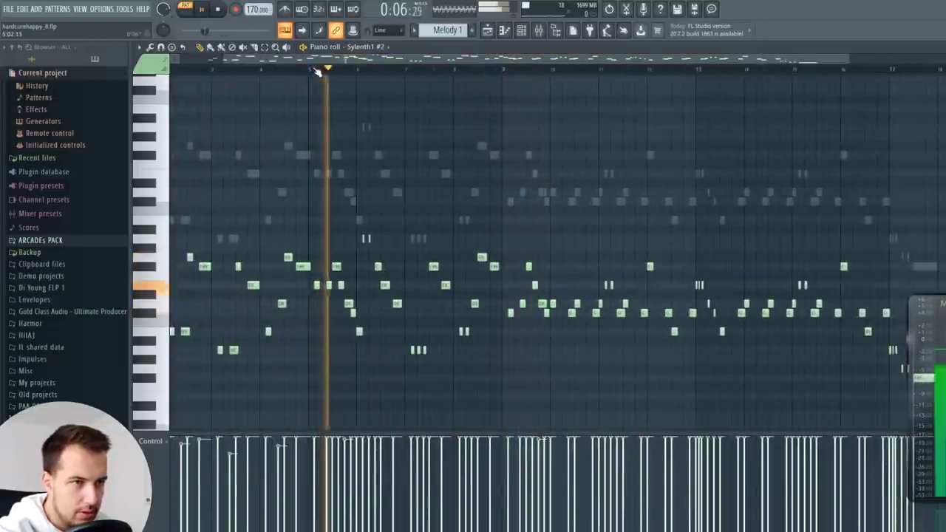
pyautogui.press('space')
pyautogui.click(310, 69)
pyautogui.press('space')
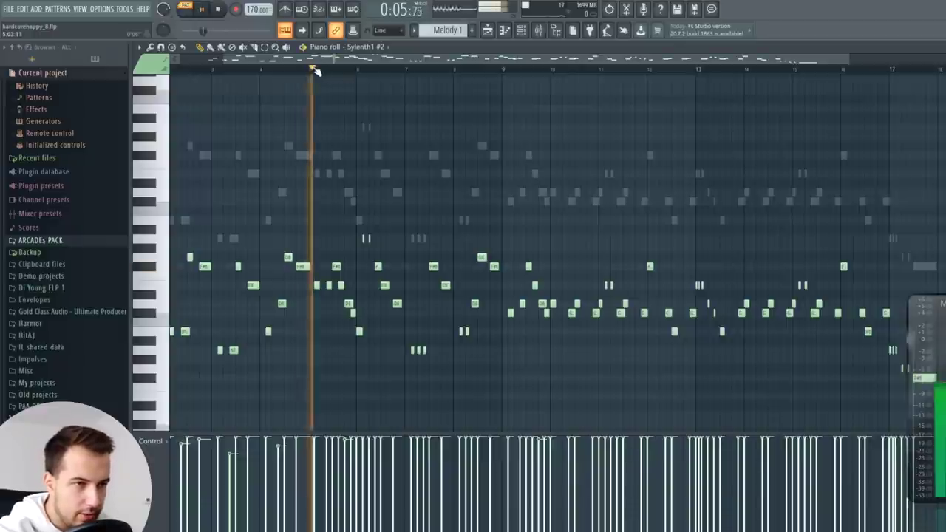
pyautogui.press('space')
pyautogui.click(503, 68)
pyautogui.press('space')
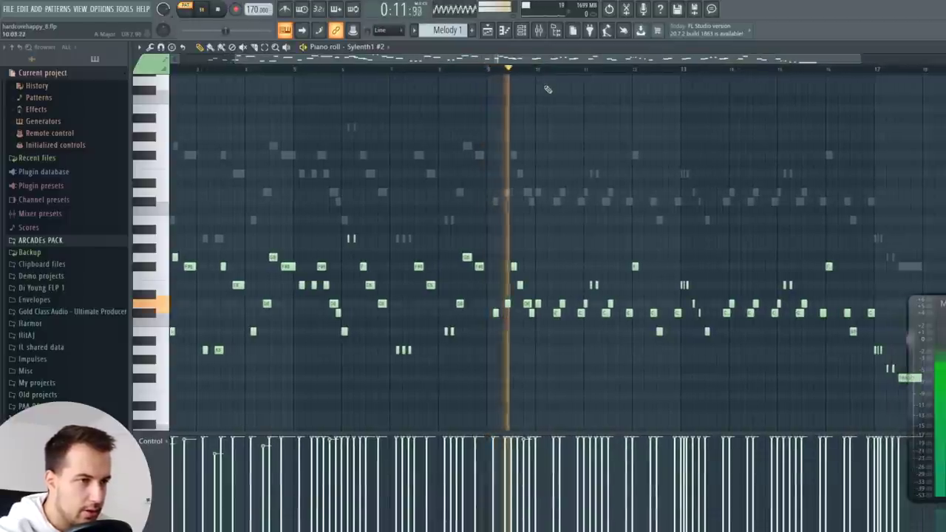
pyautogui.press('space')
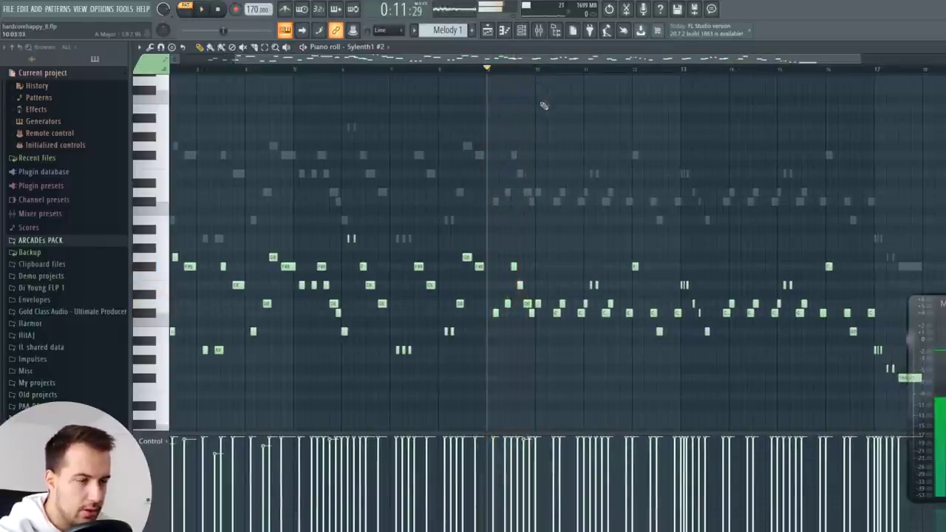
# - Play the passage around bar 13 of Melody 1 to hear its group of short repeated E notes
pyautogui.click(296, 69)
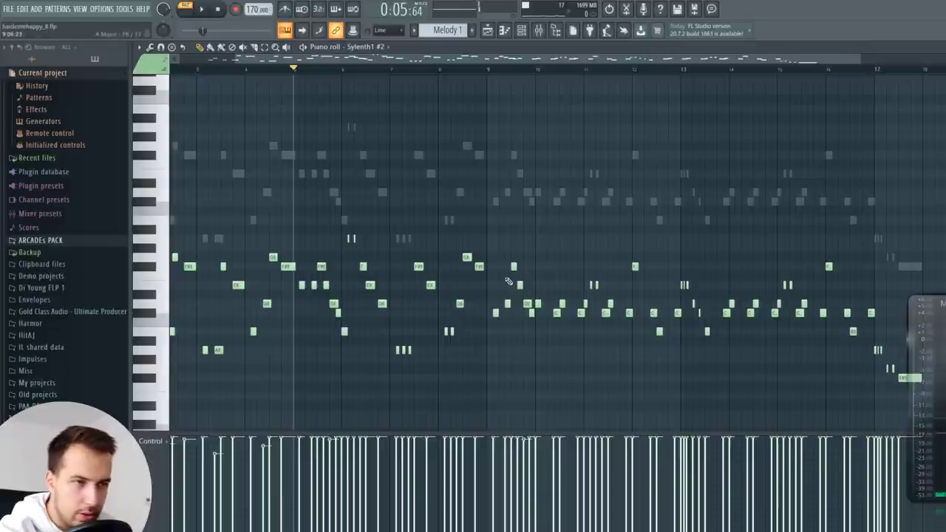
pyautogui.click(298, 68)
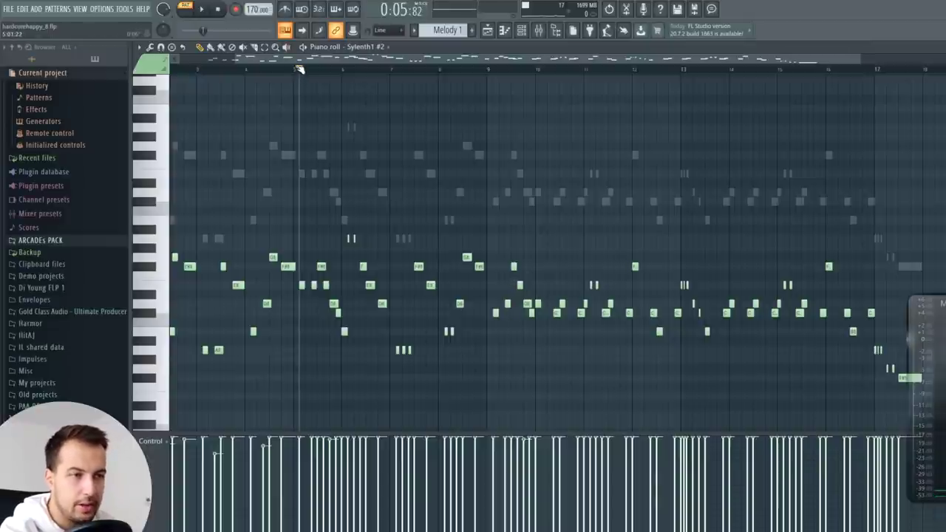
pyautogui.moveTo(565, 59); pyautogui.dragTo(551, 289)
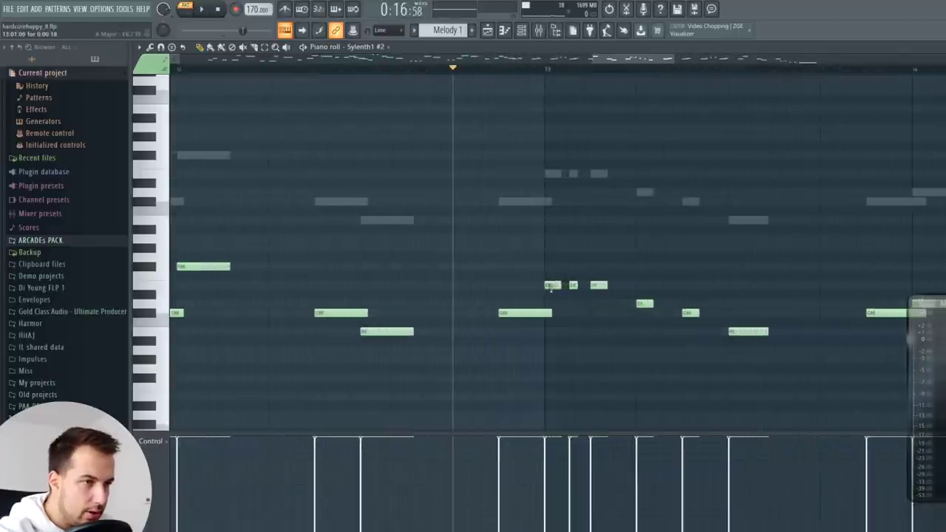
pyautogui.press('space')
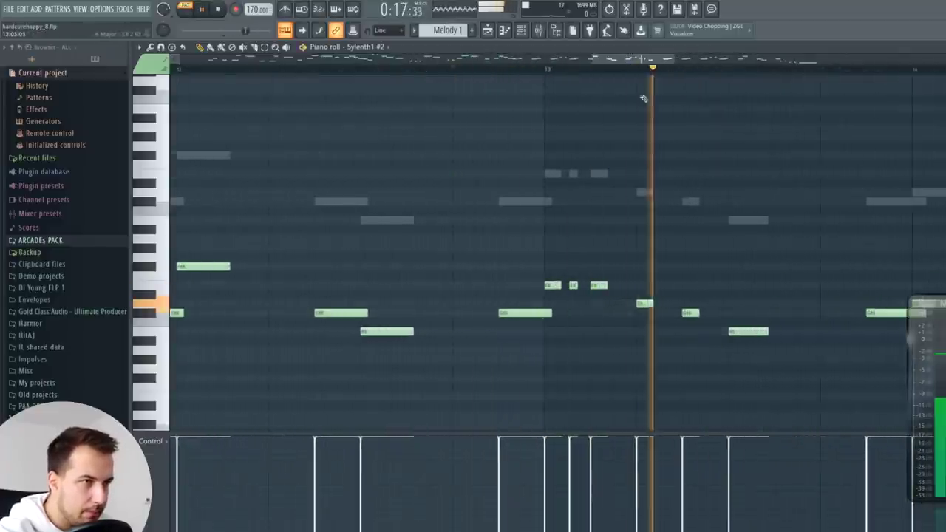
pyautogui.press('space')
pyautogui.press('space')
pyautogui.press('space')
# - Try a fourth short E note after the three repeated ones at bar 13, and play it back
pyautogui.click(523, 285)
pyautogui.moveTo(562, 285); pyautogui.dragTo(528, 285)
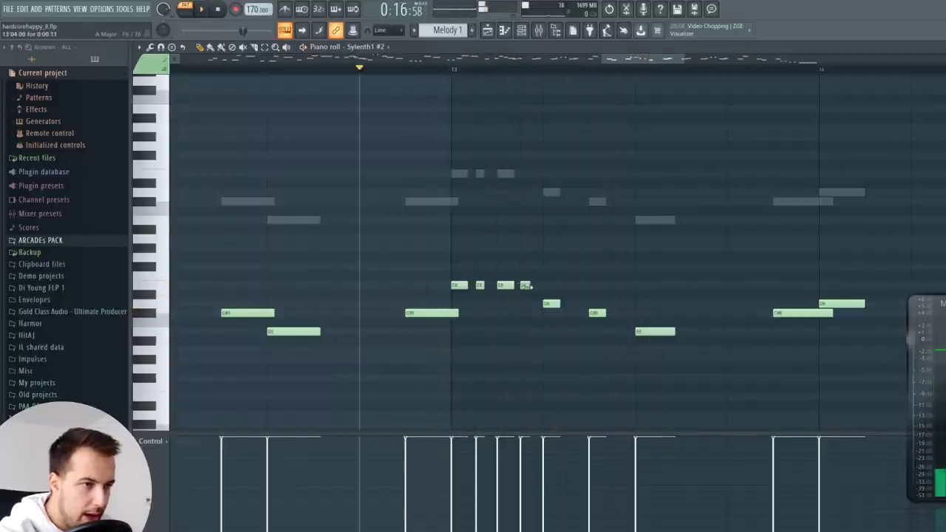
pyautogui.press('space')
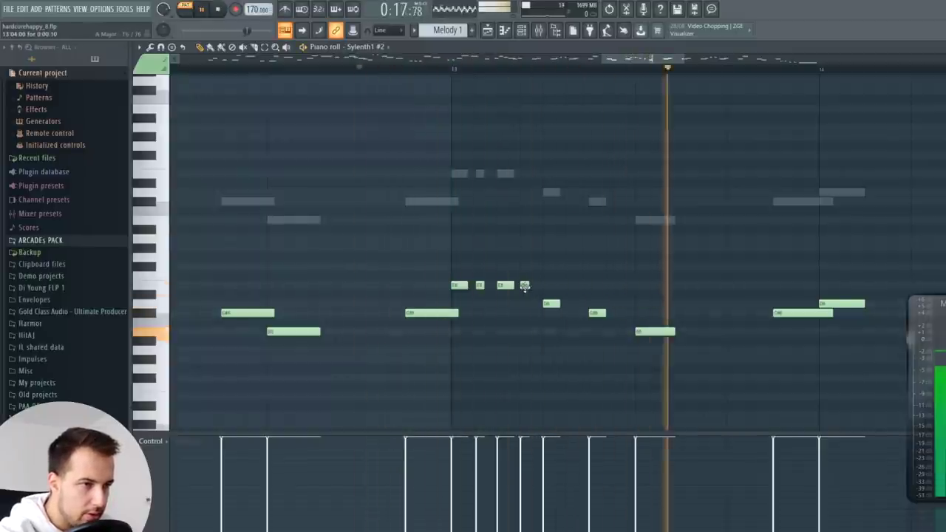
pyautogui.press('space')
pyautogui.rightClick(525, 286)
# - Try an extra short D note after the existing D note in bar 13, and play it back
pyautogui.click(569, 303)
pyautogui.press('space')
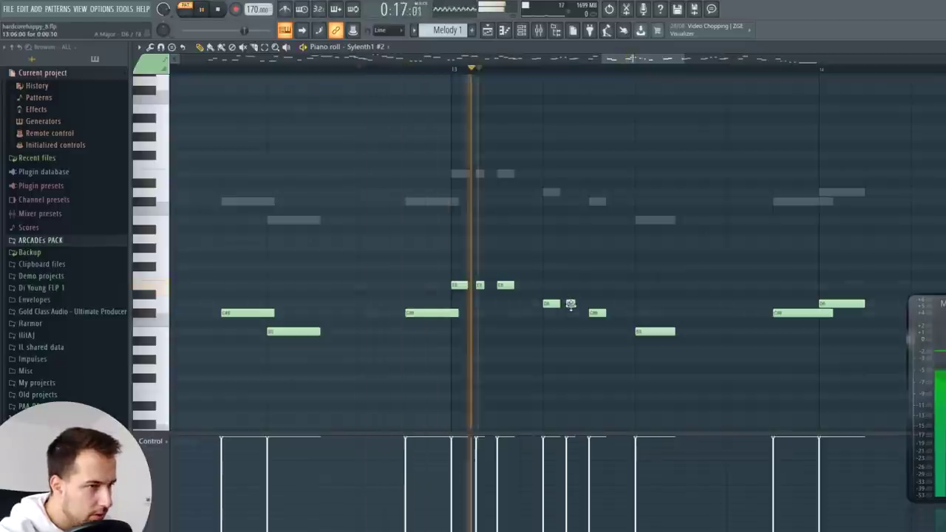
pyautogui.press('space')
pyautogui.scroll(-3, 580, 76)
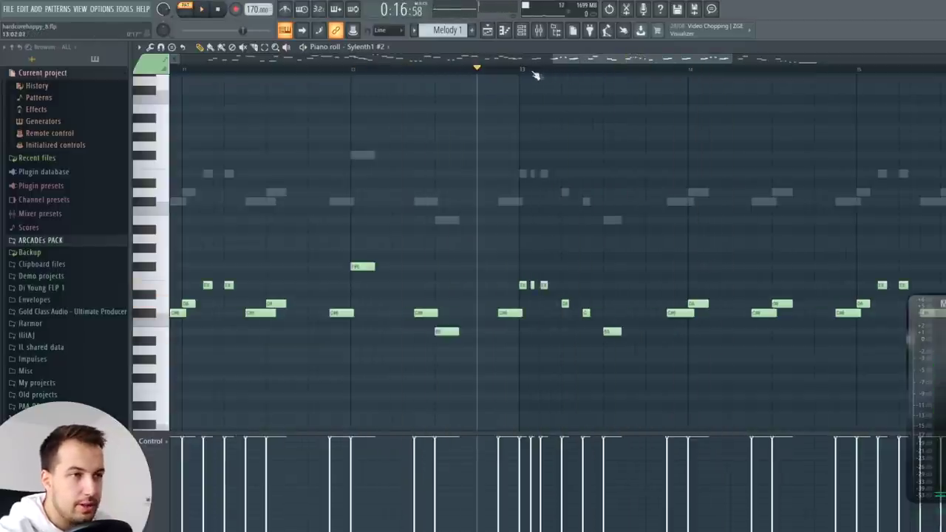
# - Try an extra short C# note just before the B note in bar 13, and play it back
pyautogui.scroll(2, 524, 214)
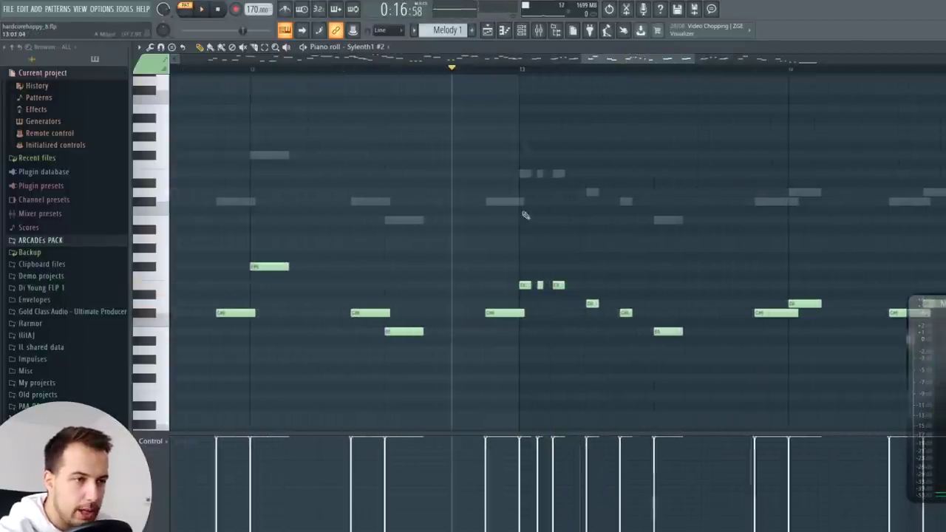
pyautogui.click(640, 313)
pyautogui.press('space')
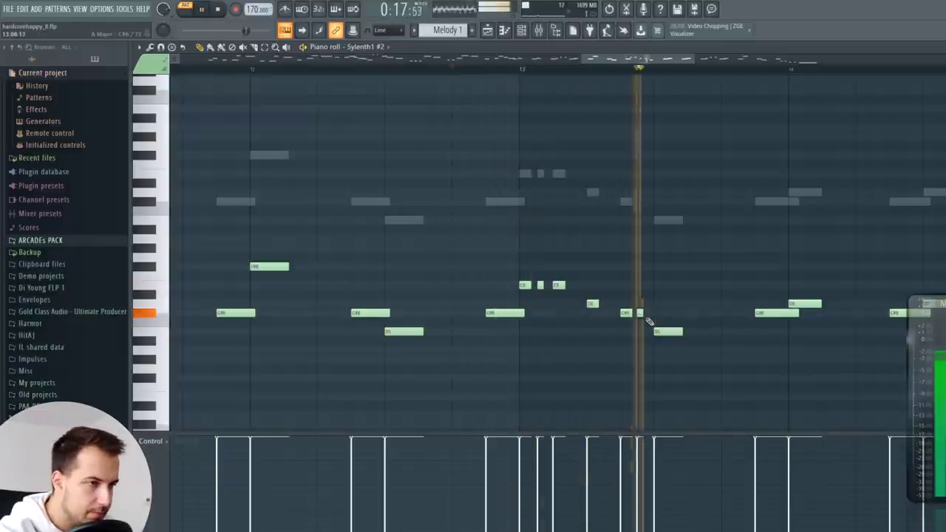
pyautogui.press('space')
pyautogui.rightClick(641, 314)
# - Try four extra short B notes after the B note in bar 13 during playback
pyautogui.press('space')
pyautogui.click(690, 332)
pyautogui.click(707, 332)
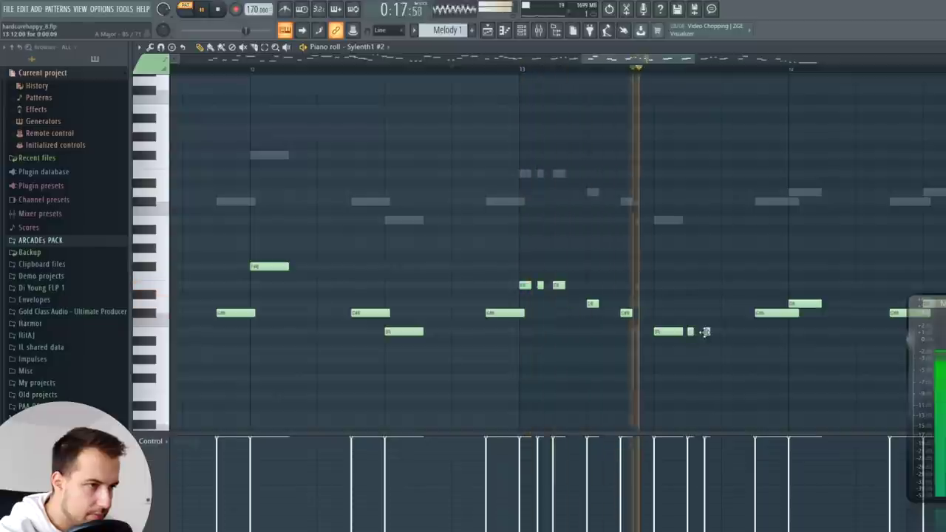
pyautogui.click(724, 332)
pyautogui.click(741, 331)
pyautogui.rightClick(740, 332)
pyautogui.rightClick(724, 332)
pyautogui.rightClick(706, 332)
pyautogui.rightClick(692, 332)
pyautogui.press('space')
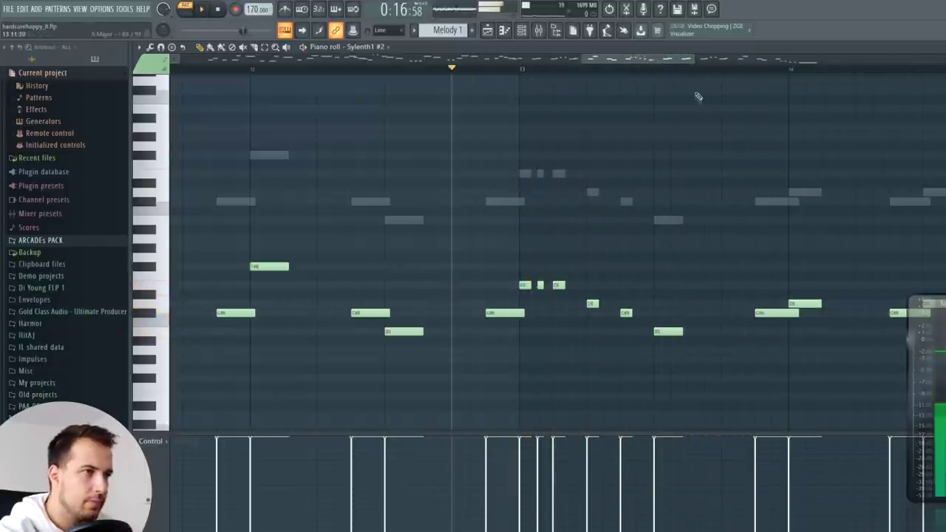
# - Leave only Tracks 2 and 11 active in the playlist and unmute the Sylenth1 channel for the Power Leads pattern
pyautogui.press('space')
pyautogui.scroll(-5, 684, 75)
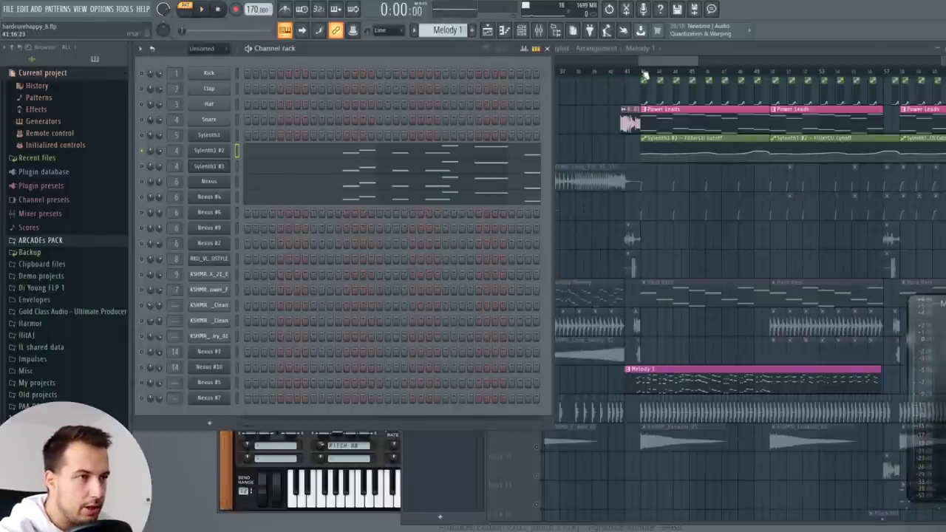
pyautogui.click(644, 74)
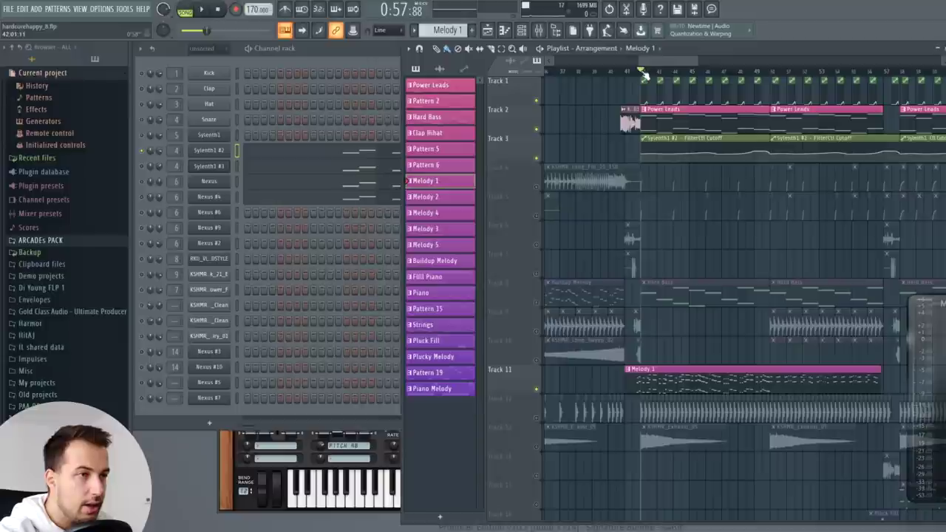
pyautogui.rightClick(538, 130)
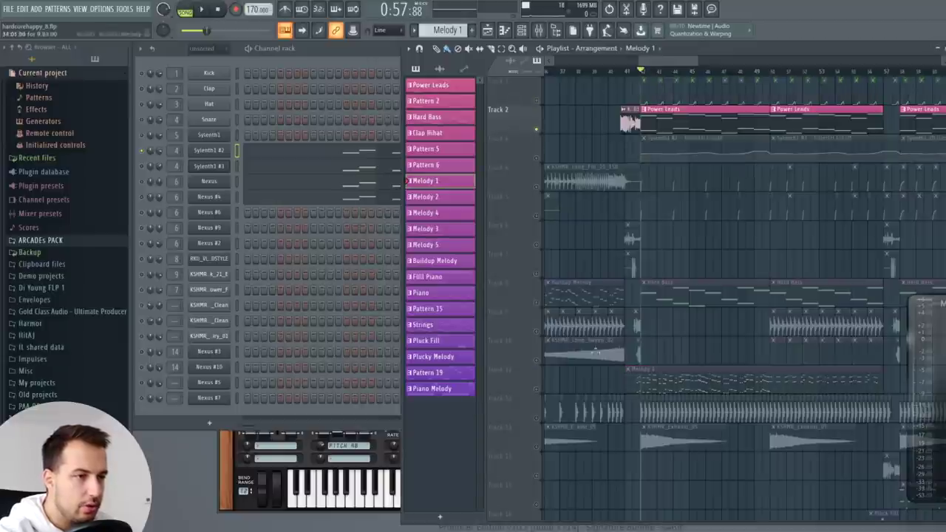
pyautogui.click(536, 389)
pyautogui.click(629, 121)
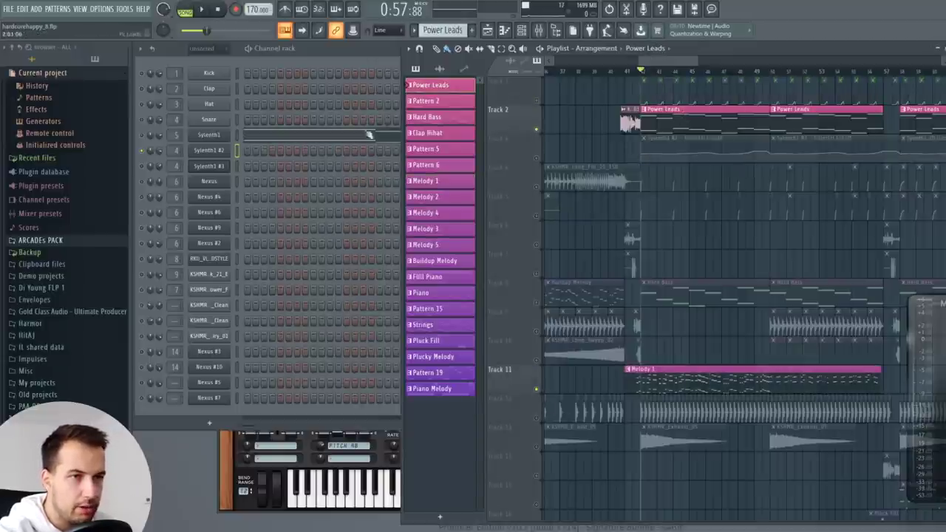
pyautogui.click(141, 135)
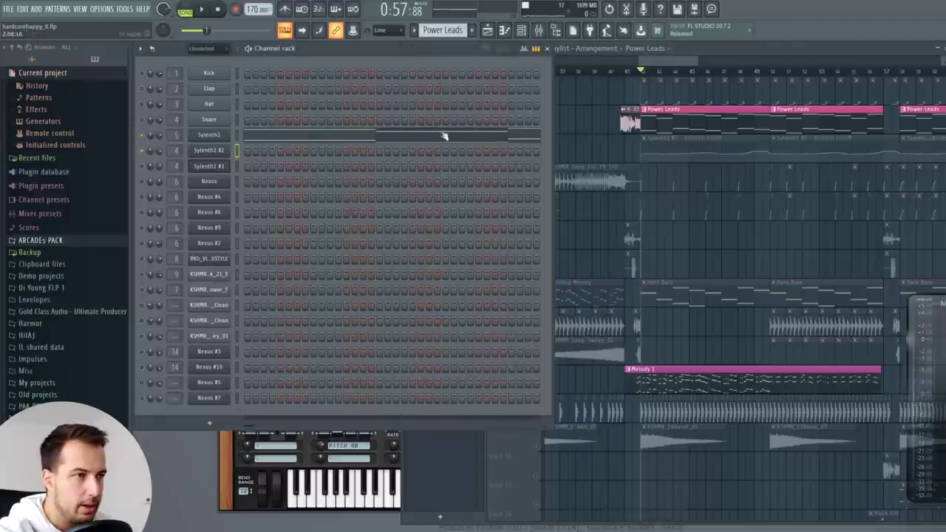
# - Open the Sylenth1 notes of the Power Leads pattern in the piano roll and play them from bar 42
pyautogui.click(671, 110)
pyautogui.click(334, 138)
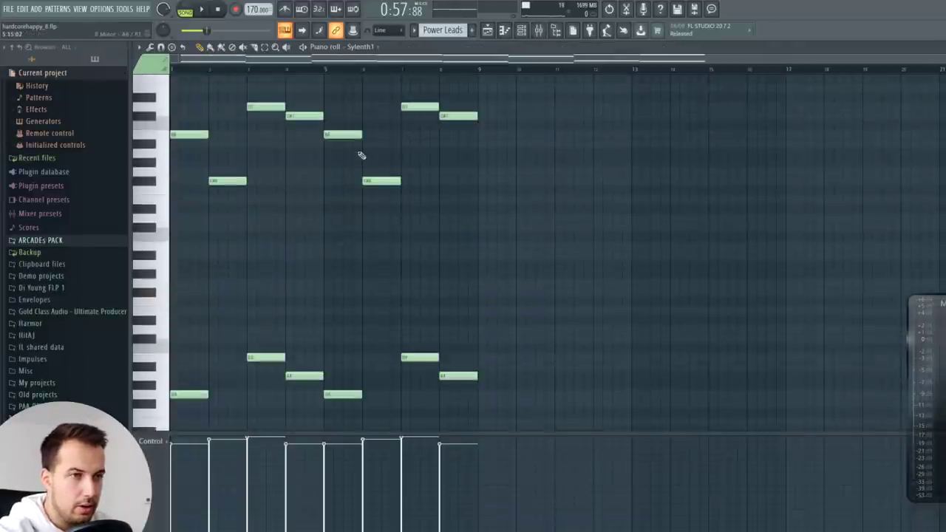
pyautogui.press('space')
pyautogui.scroll(-2, 228, 203)
pyautogui.scroll(2, 259, 181)
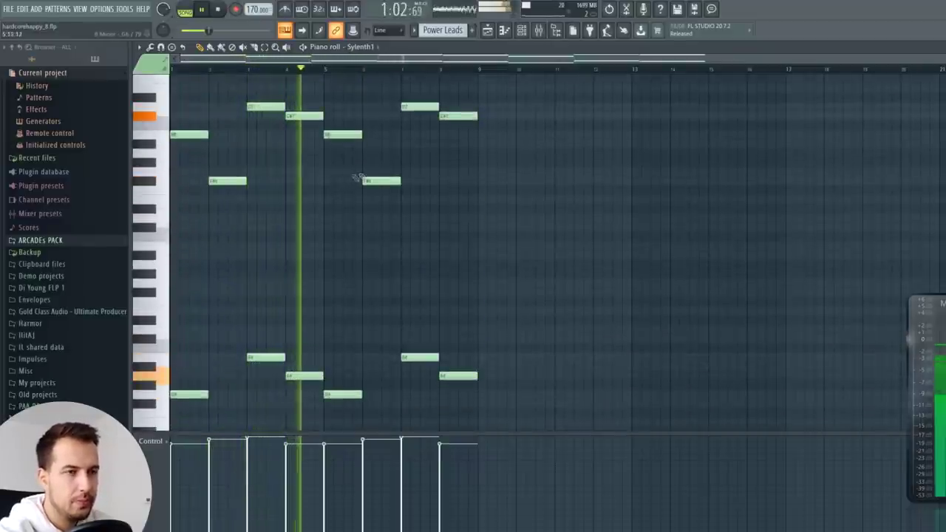
pyautogui.click(218, 9)
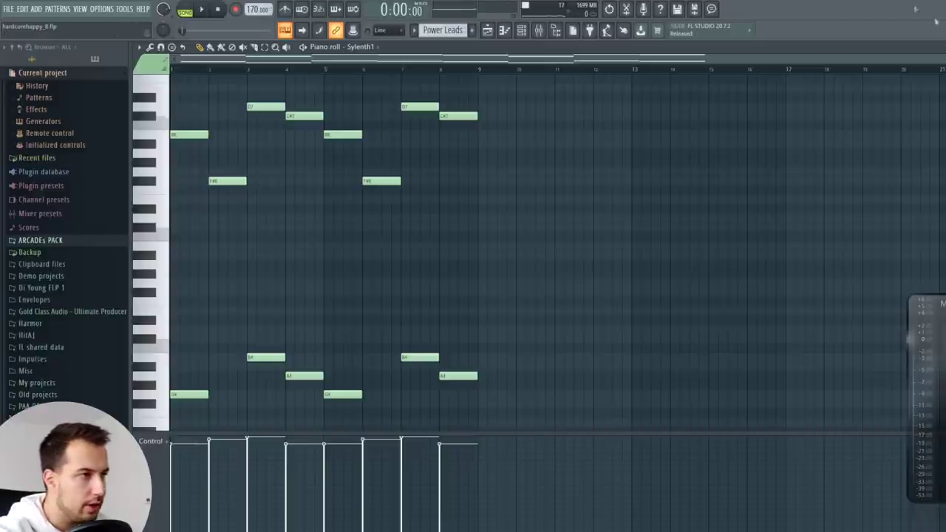
# - Set the playlist position just before bar 42 and open the Sylenth1 #2 notes of the Melody 1 pattern
pyautogui.click(940, 46)
pyautogui.click(642, 76)
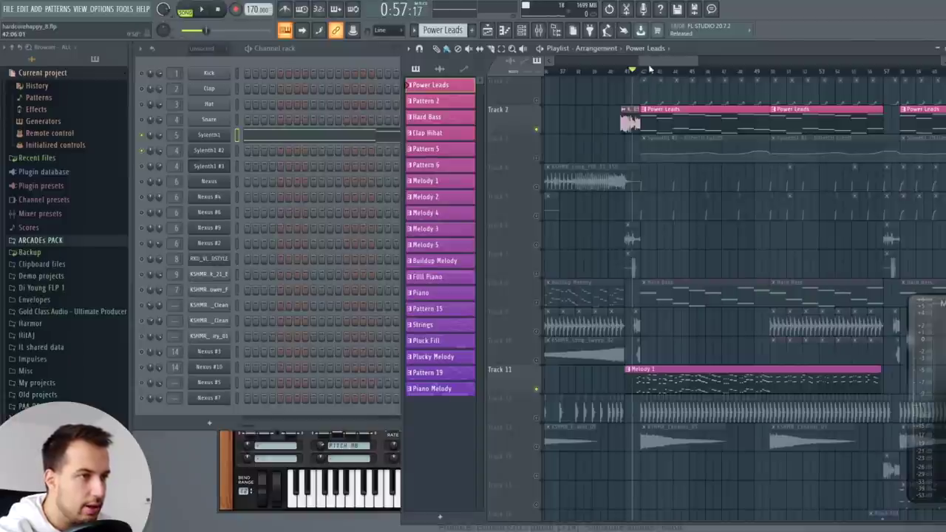
pyautogui.click(680, 374)
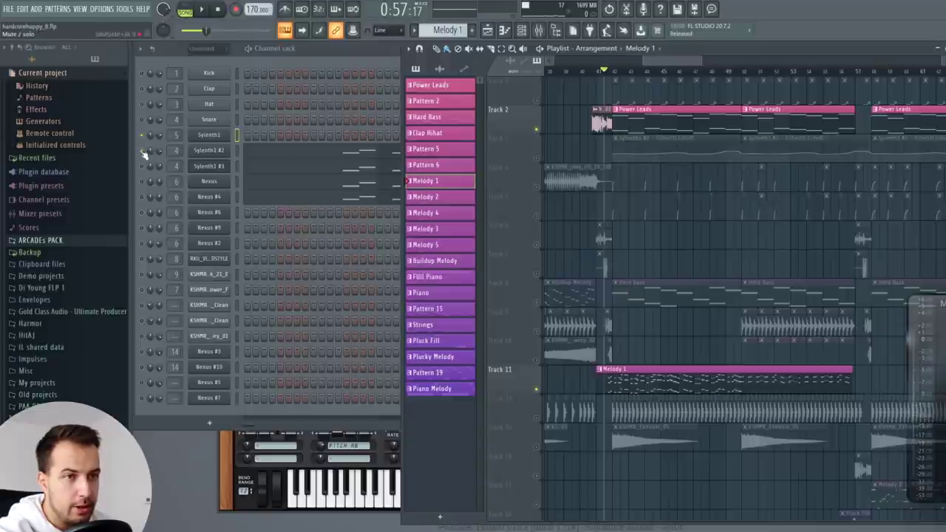
pyautogui.click(266, 150)
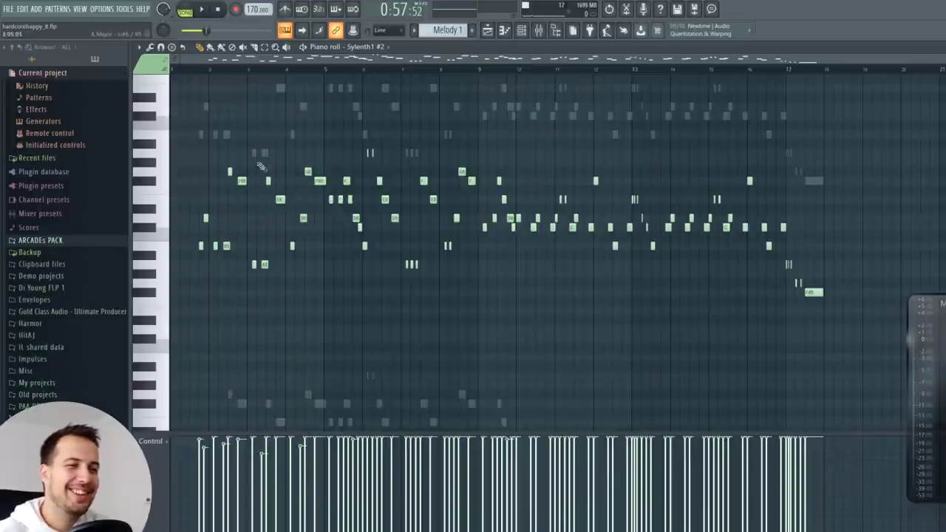
# - Audition a short run of neighbouring keys on the piano roll's keyboard to illustrate the melody notes
pyautogui.click(169, 252)
pyautogui.click(167, 220)
pyautogui.click(169, 232)
pyautogui.click(163, 229)
pyautogui.click(163, 229)
pyautogui.click(163, 221)
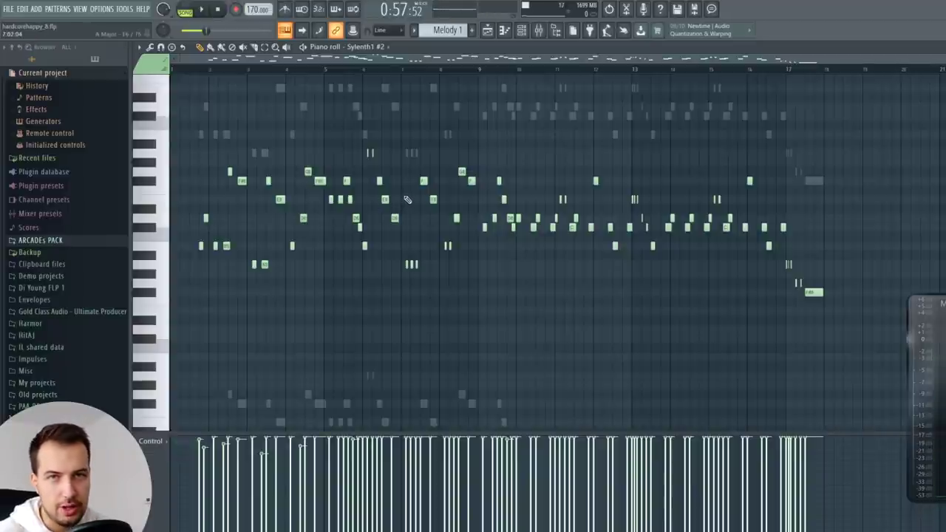
# - Close the Melody 1 notes and unmute Tracks 1 and 3 in the playlist
pyautogui.press('Escape')
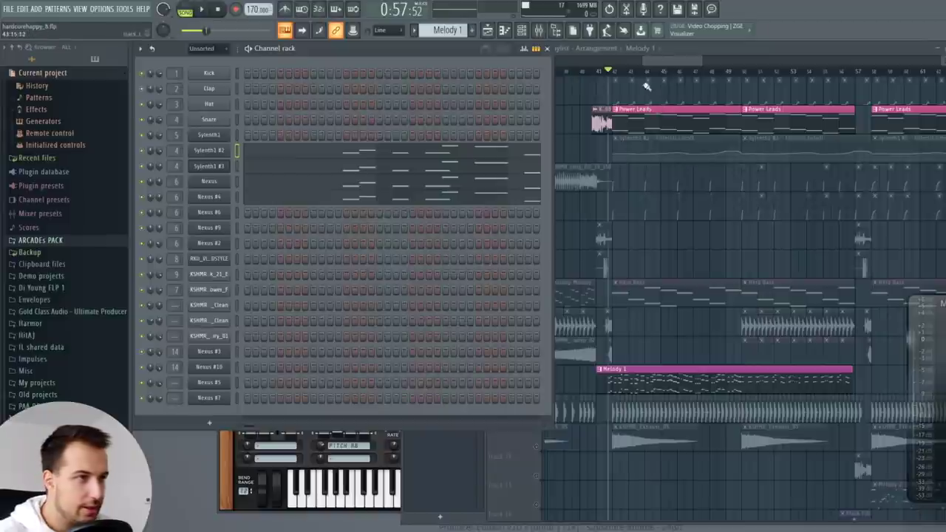
pyautogui.click(702, 57)
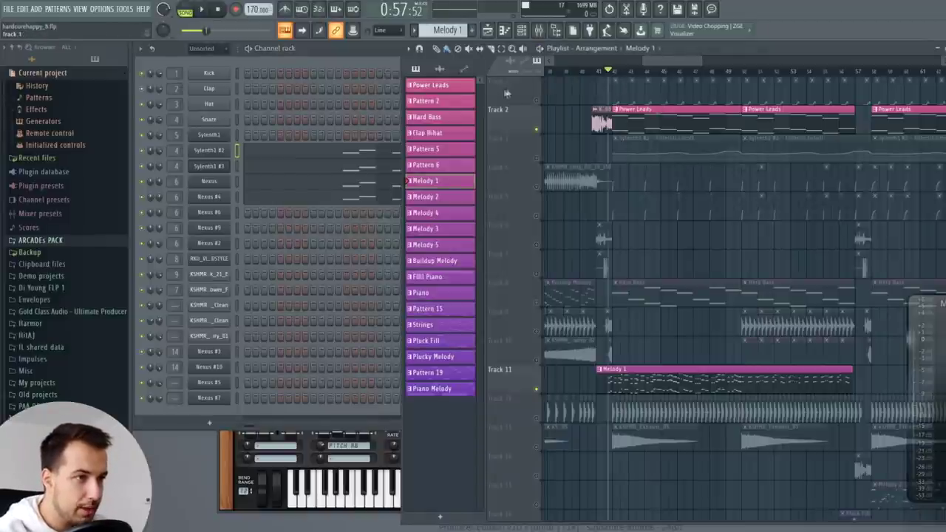
pyautogui.click(535, 101)
pyautogui.click(538, 158)
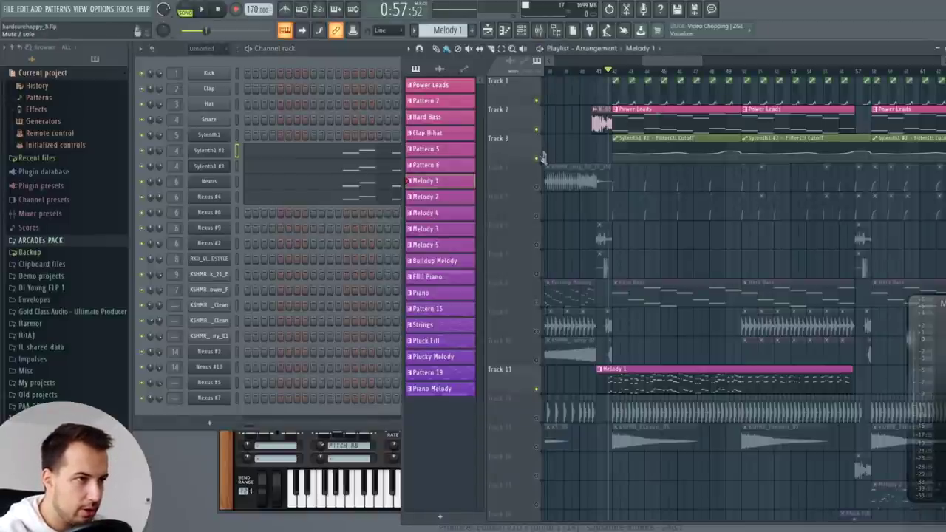
# - Play the Power Leads and Melody 1 clips together from bar 50, where the second Power Leads clip starts
pyautogui.scroll(3, 620, 78)
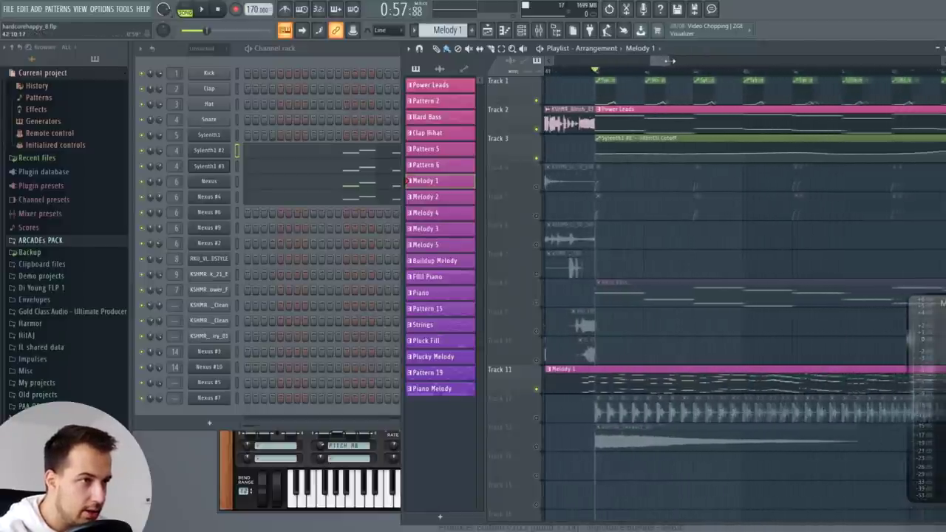
pyautogui.scroll(-3, 665, 62)
pyautogui.click(708, 73)
pyautogui.scroll(2, 707, 73)
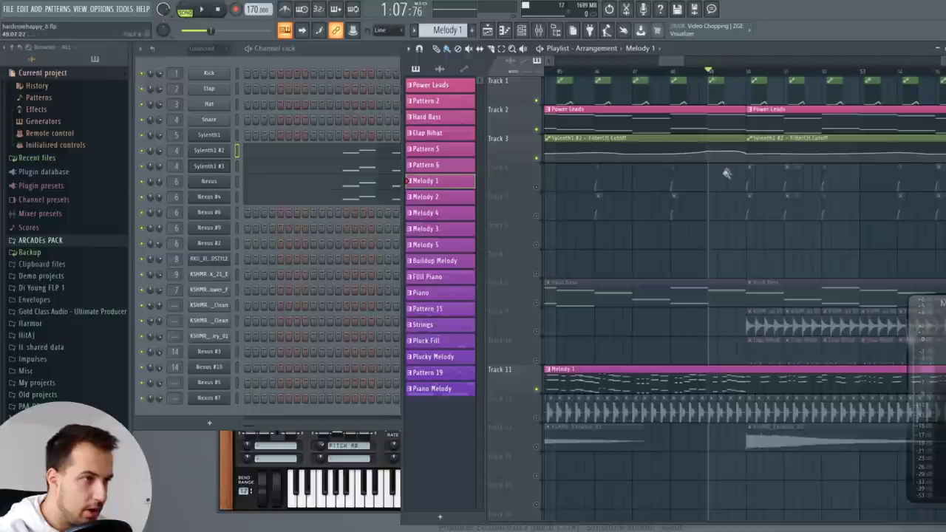
pyautogui.scroll(2, 752, 74)
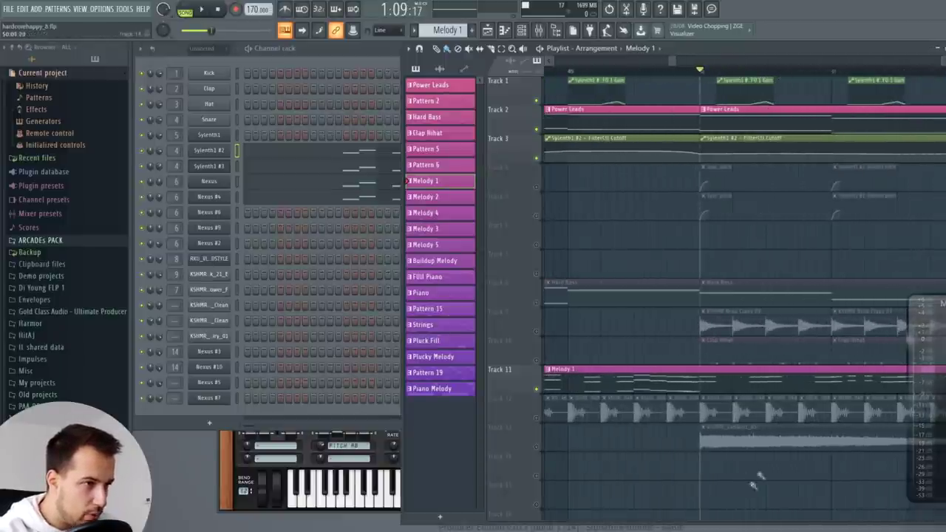
pyautogui.press('space')
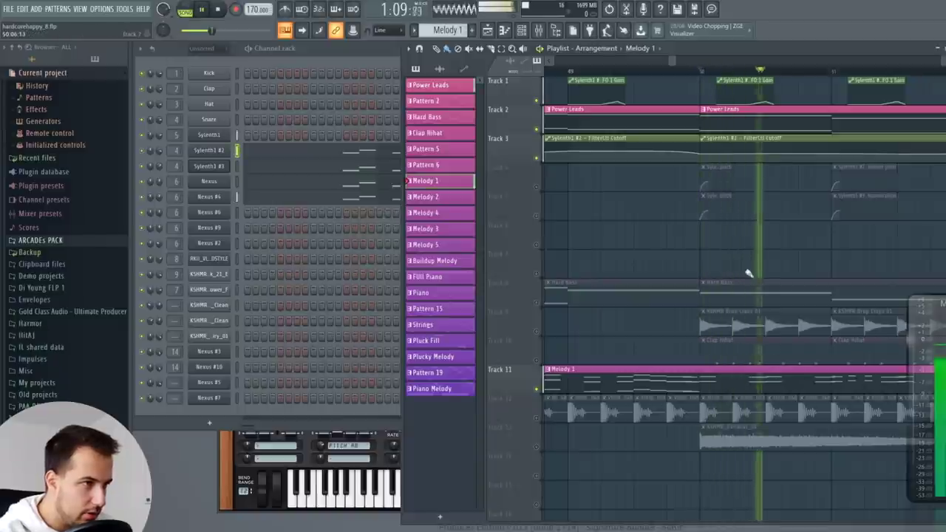
pyautogui.press('space')
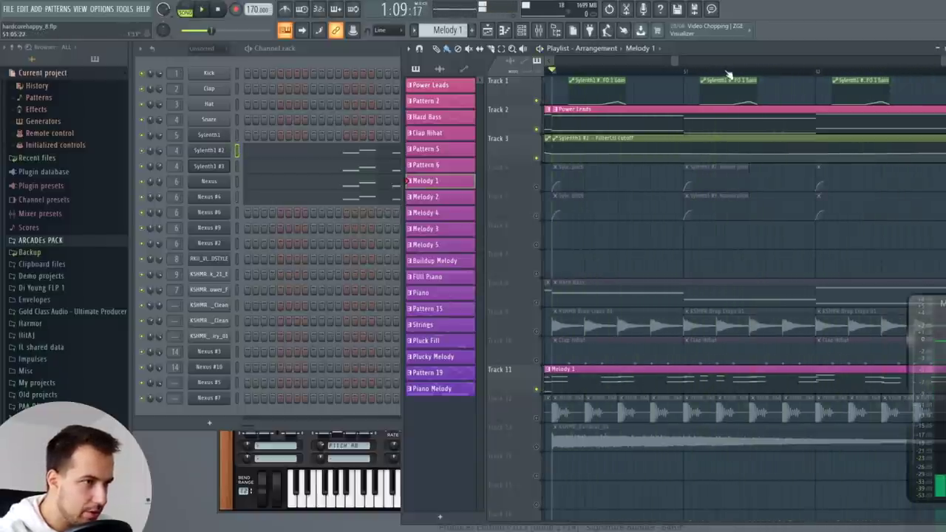
# - Play the same lead and melody section from the middle of bar 51
pyautogui.click(732, 71)
pyautogui.press('space')
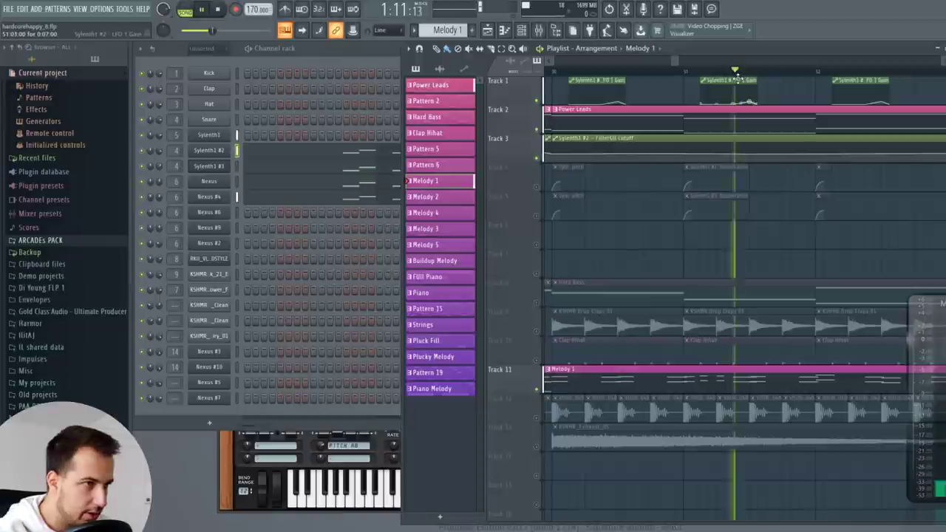
pyautogui.moveTo(678, 61); pyautogui.dragTo(689, 62)
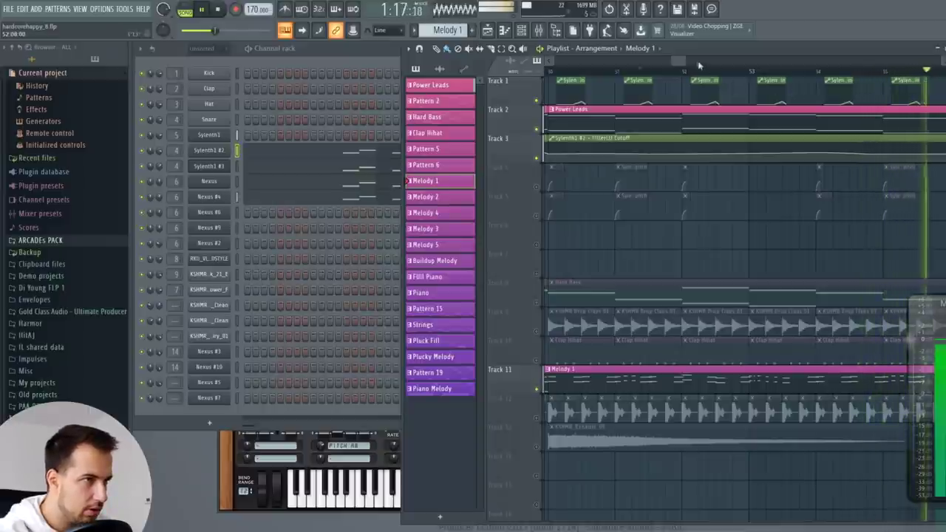
pyautogui.press('space')
# - Leave only Track 8 with the Hard Bass and Track 12 with the kick active in the playlist
pyautogui.moveTo(687, 59); pyautogui.dragTo(648, 76)
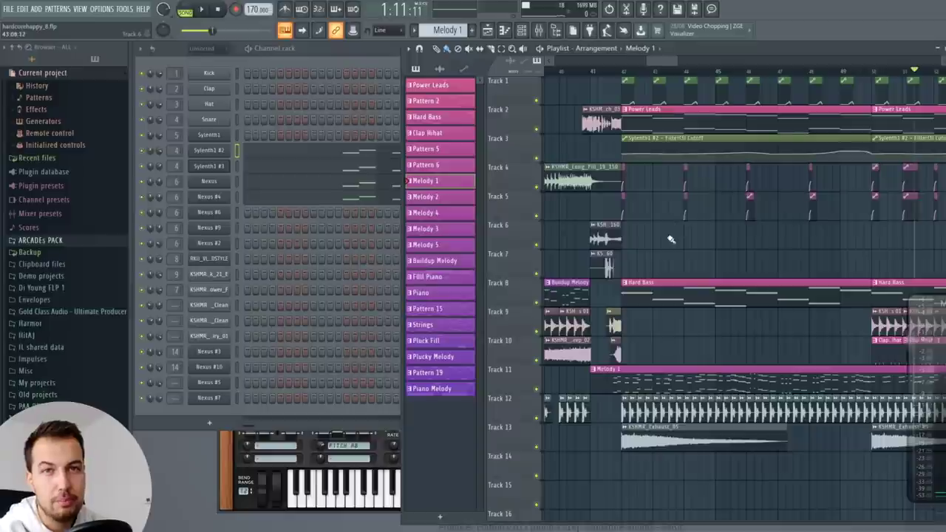
pyautogui.moveTo(675, 66); pyautogui.dragTo(623, 172)
pyautogui.keyDown('ctrl'); pyautogui.click(538, 419); pyautogui.keyUp('ctrl')
pyautogui.click(538, 303)
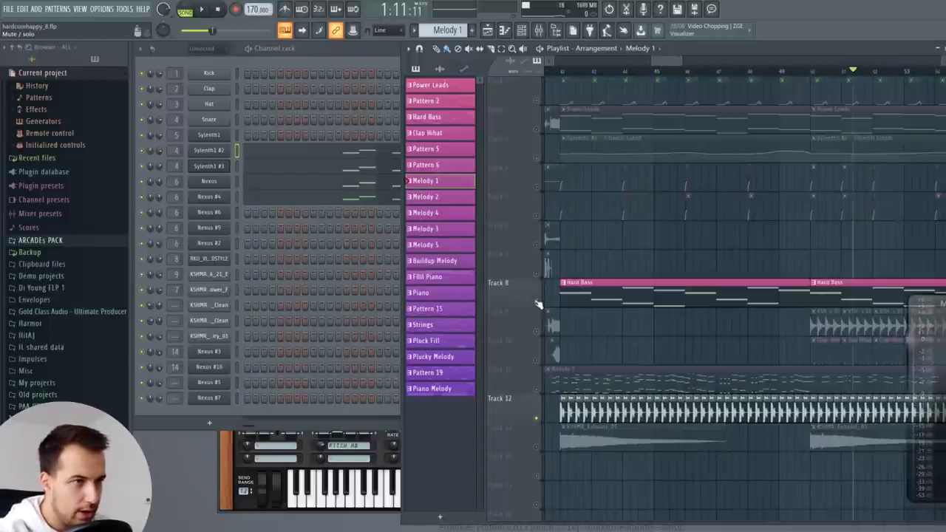
# - Play the Hard Bass and kick together from bar 42 and stop playback
pyautogui.click(559, 71)
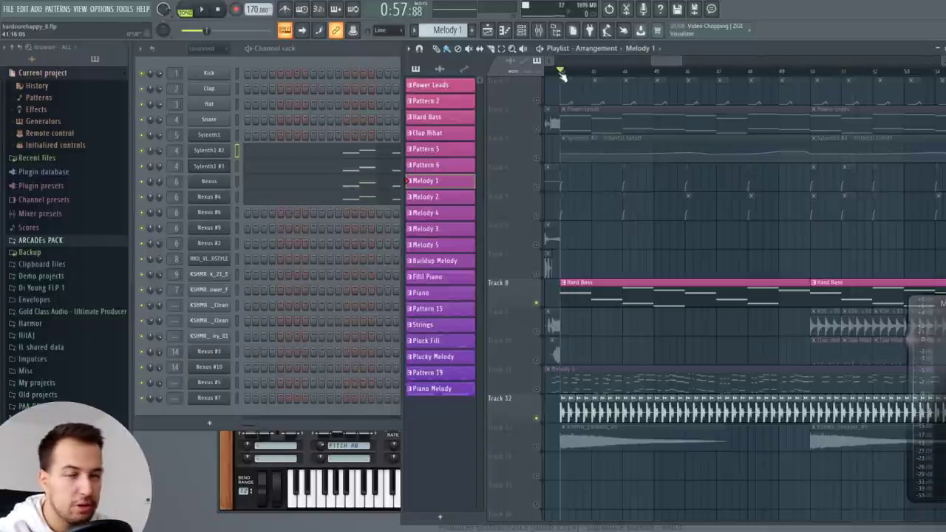
pyautogui.press('space')
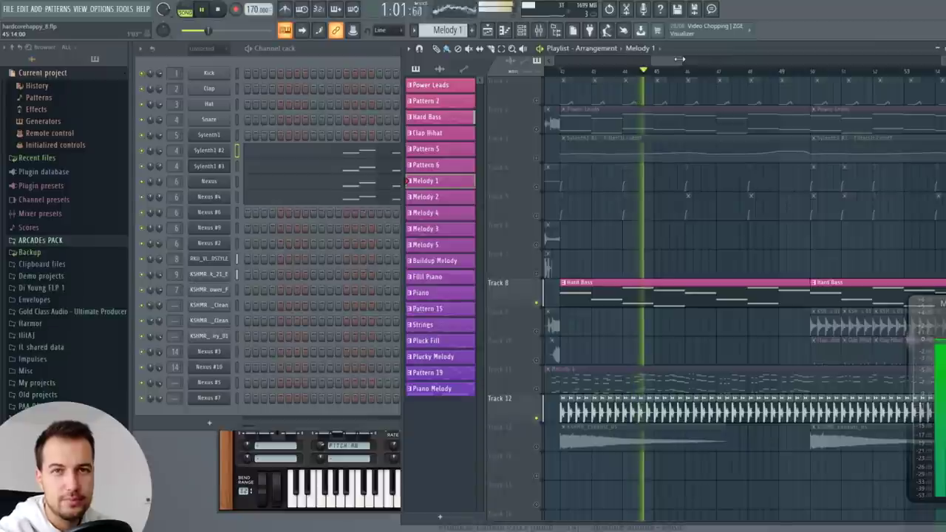
pyautogui.press('space')
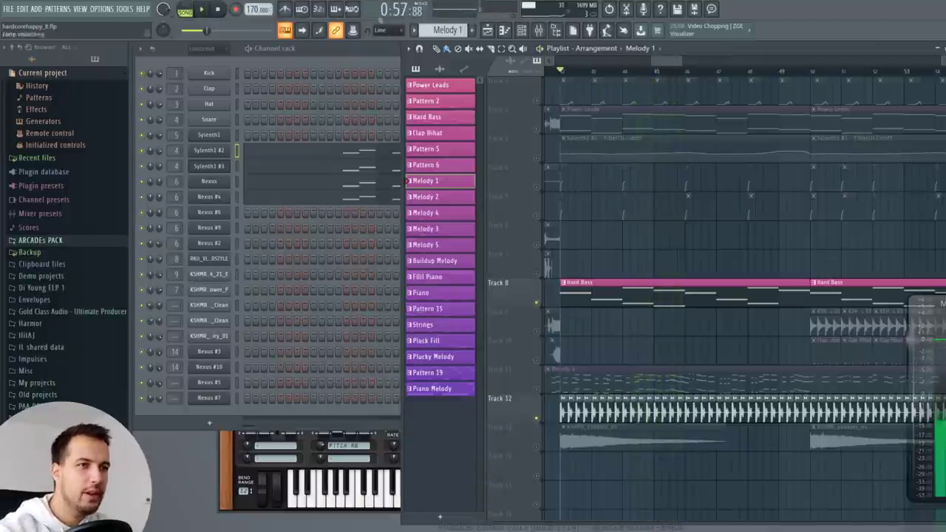
pyautogui.click(217, 10)
# - Open the VDUB1 Kick 048 sample from Track 12, audition its waveform and close its settings
pyautogui.click(562, 411)
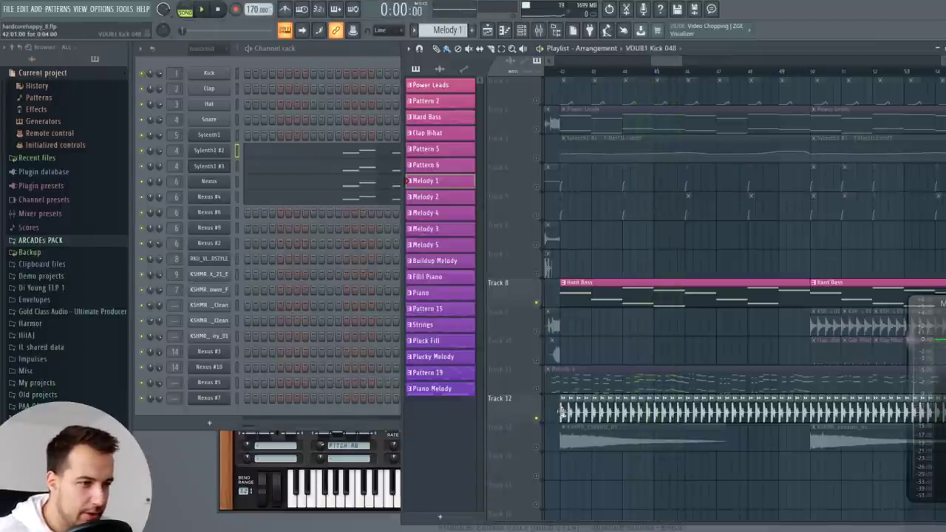
pyautogui.click(559, 411)
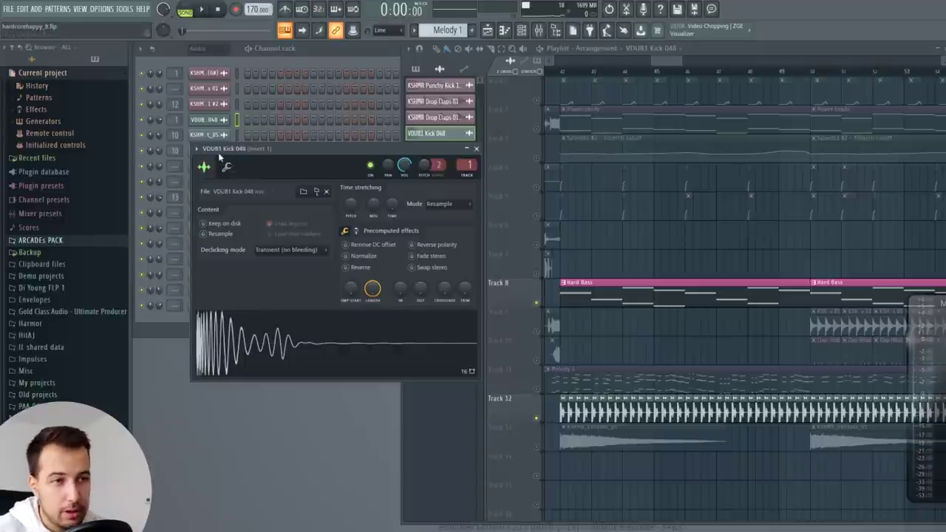
pyautogui.click(303, 344)
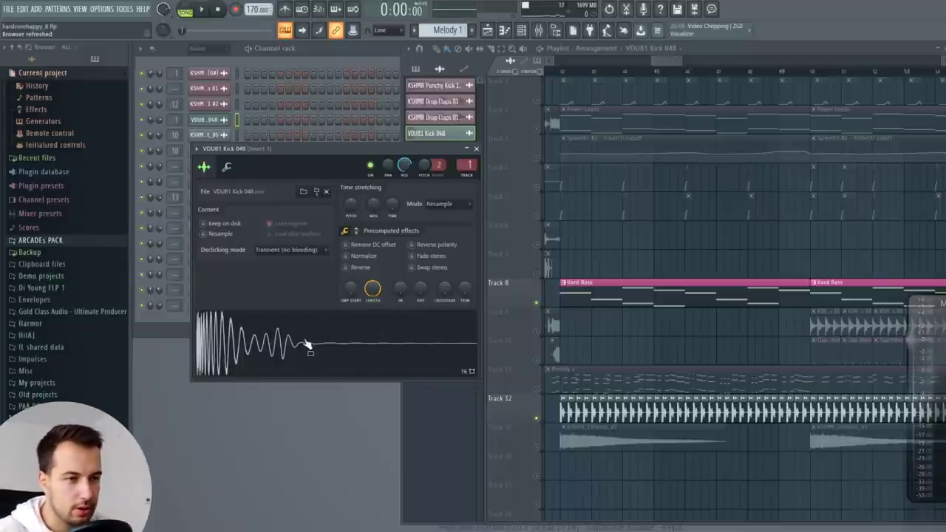
pyautogui.click(300, 347)
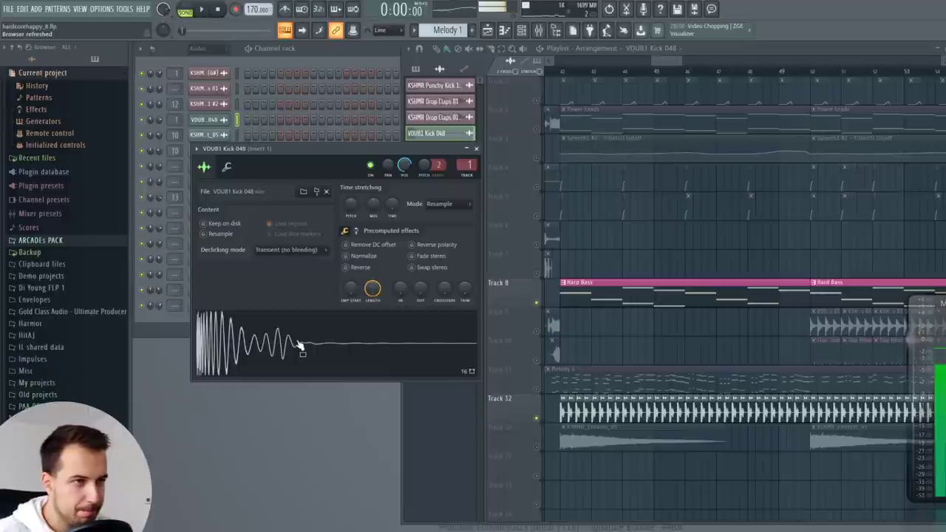
pyautogui.click(475, 149)
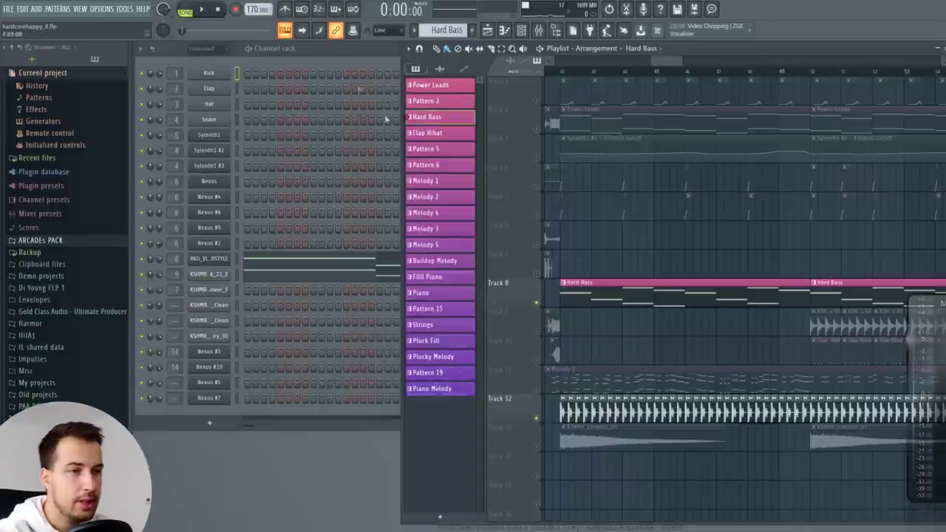
# - Switch to pattern playback for Hard Bass, solo the KSHMR_Hardstyle_Kick_21_E channel and open its sample settings
pyautogui.click(350, 52)
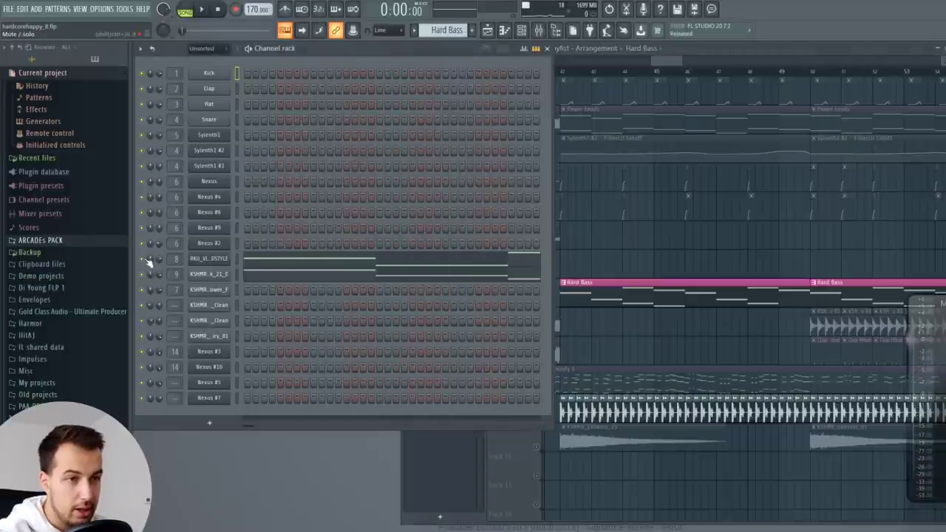
pyautogui.press('l')
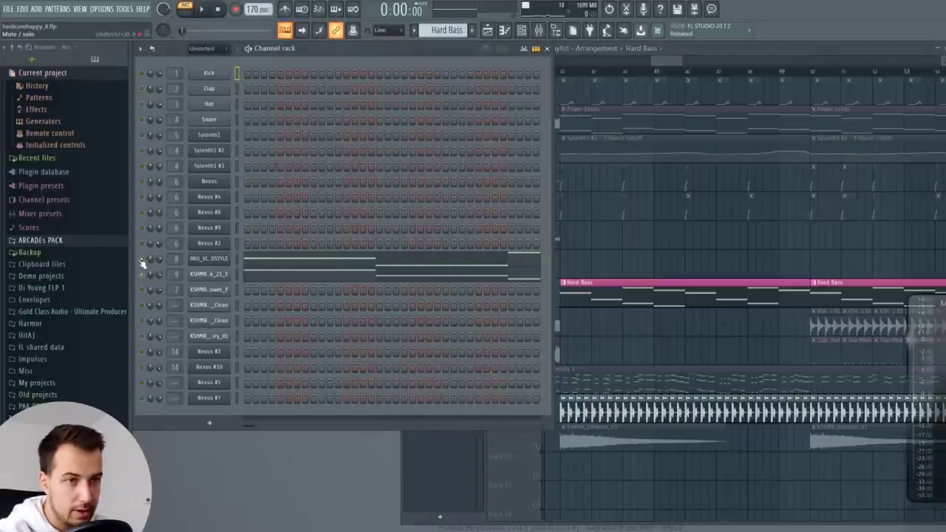
pyautogui.click(203, 274)
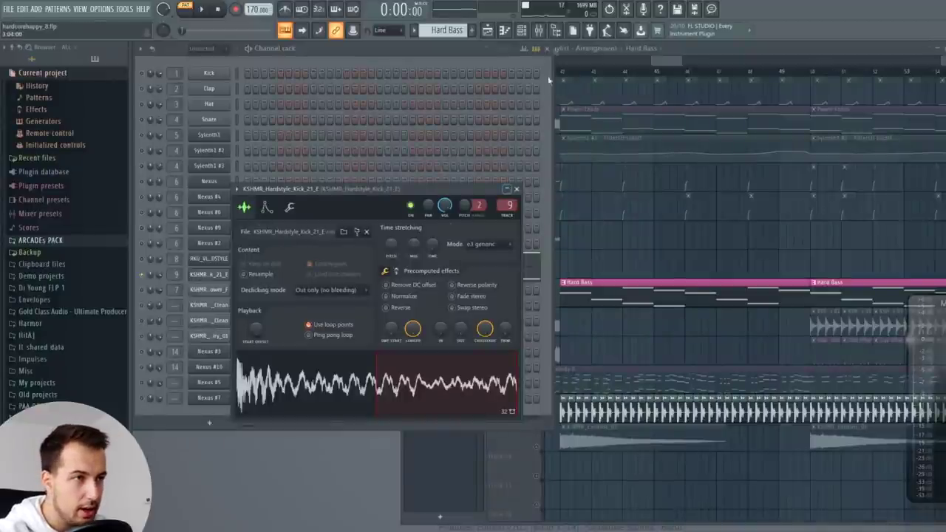
# - Check the hardstyle kick's track in the mixer and audition its looped sample
pyautogui.click(539, 30)
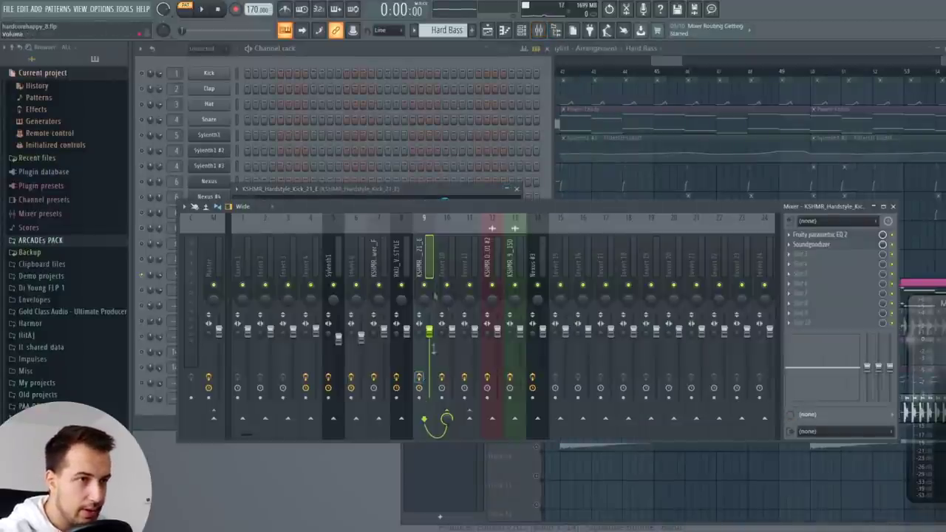
pyautogui.click(383, 53)
pyautogui.click(225, 274)
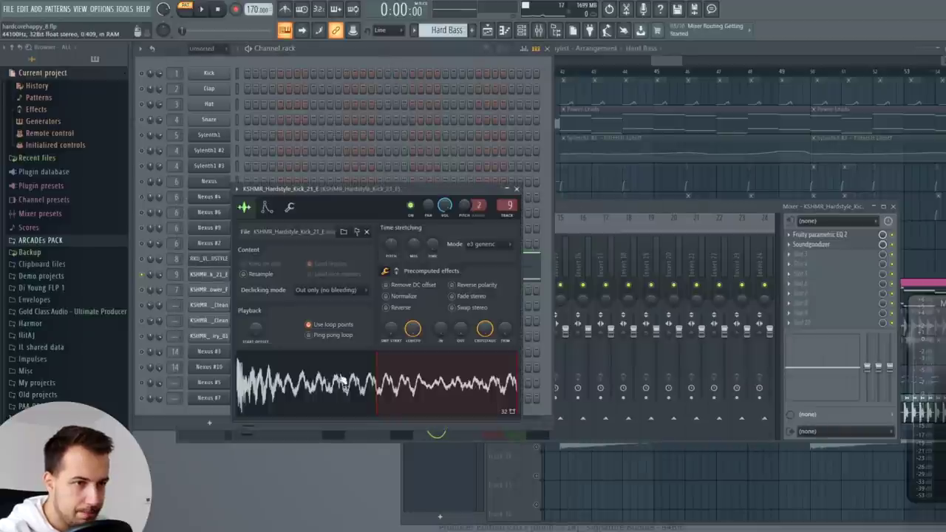
pyautogui.click(340, 380)
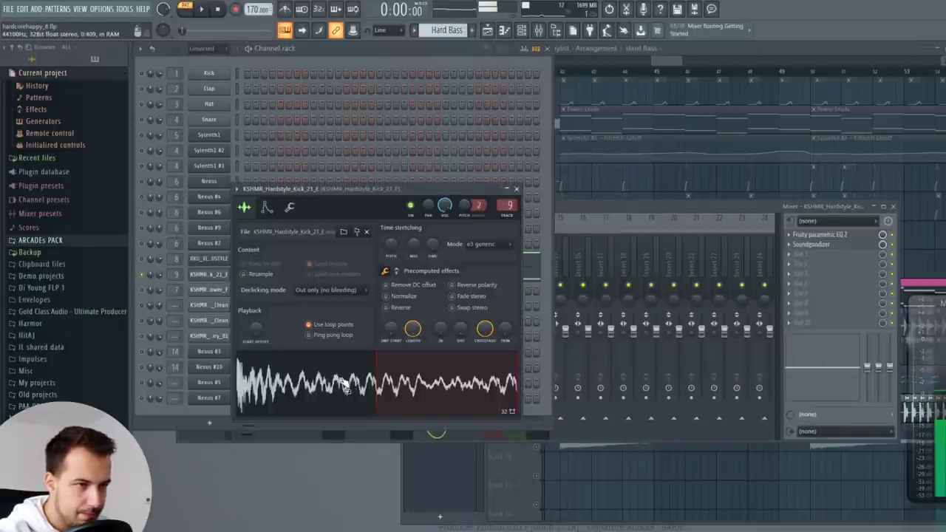
# - Set the hardstyle kick sample's loop crossfade to 0% and play its Hard Bass notes in the piano roll
pyautogui.click(309, 325)
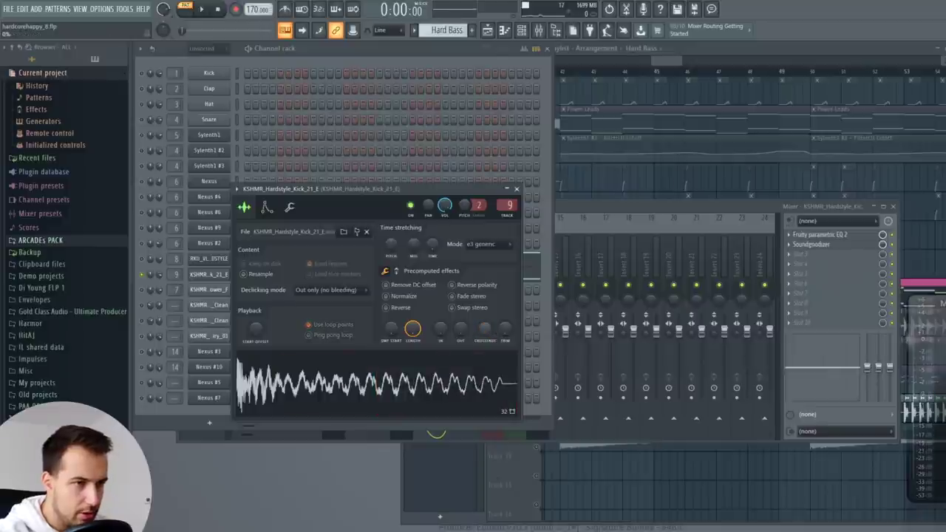
pyautogui.click(411, 382)
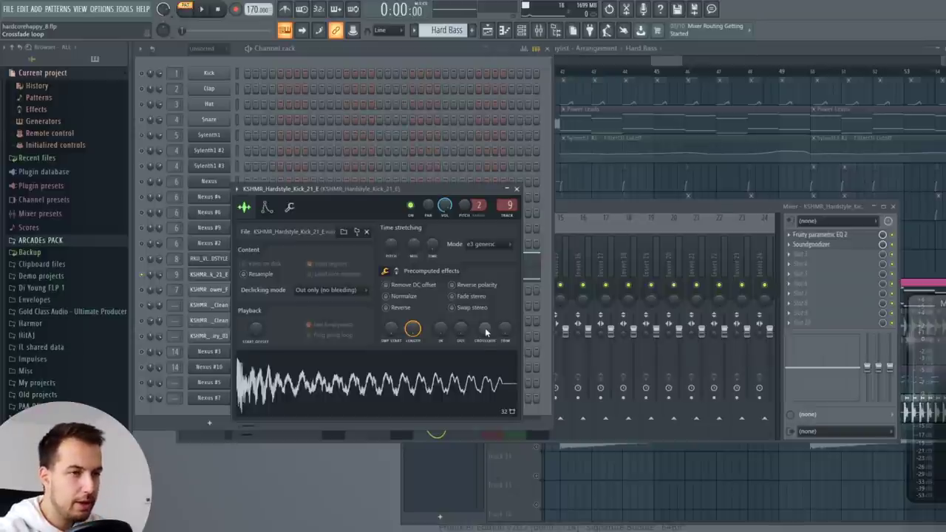
pyautogui.moveTo(412, 187); pyautogui.dragTo(437, 334)
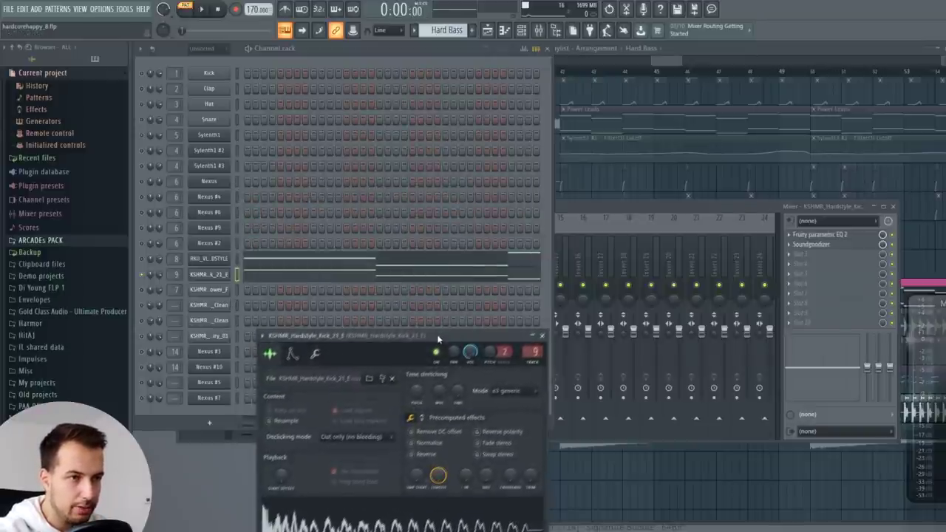
pyautogui.click(289, 278)
pyautogui.press('space')
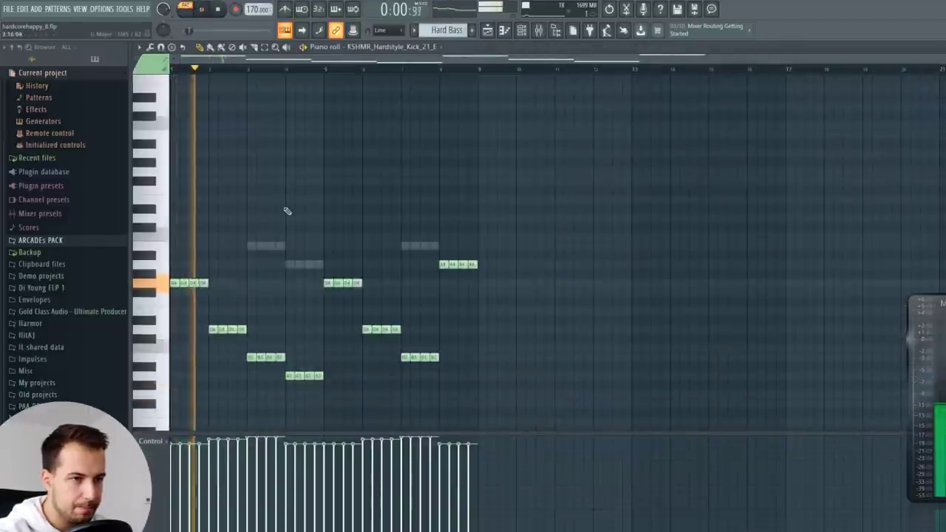
pyautogui.scroll(-3, 296, 210)
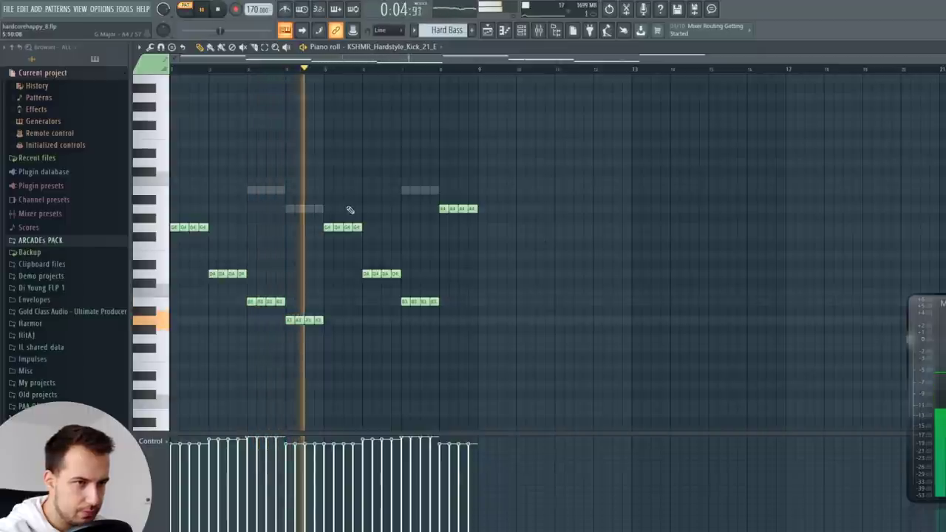
pyautogui.click(941, 47)
pyautogui.press('space')
# - Raise the hardstyle kick sample's loop crossfade, play the Hard Bass pattern and close the sample settings
pyautogui.moveTo(355, 337); pyautogui.dragTo(351, 190)
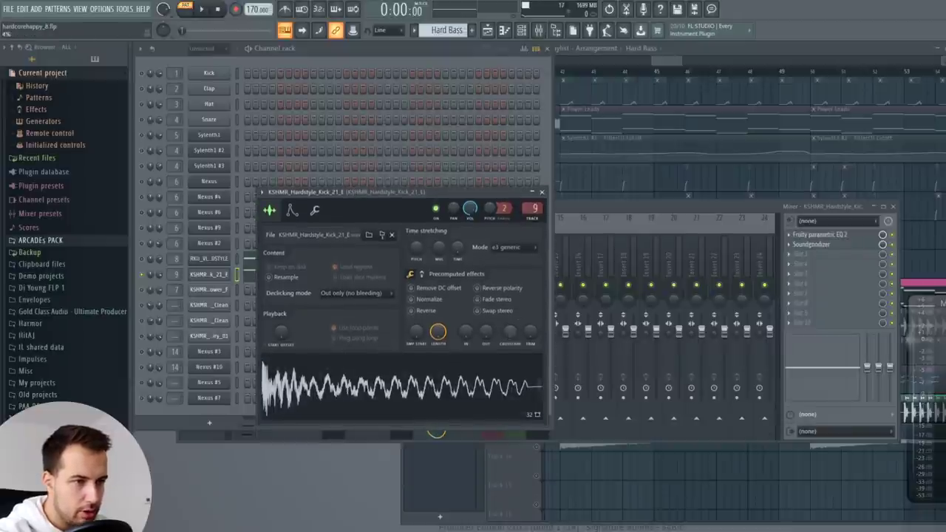
pyautogui.moveTo(510, 332); pyautogui.dragTo(510, 296)
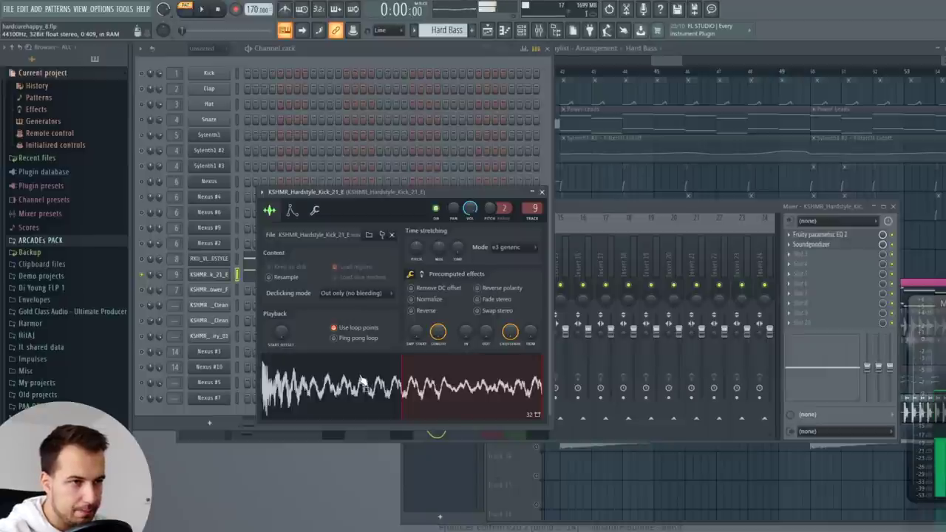
pyautogui.press('space')
pyautogui.click(541, 191)
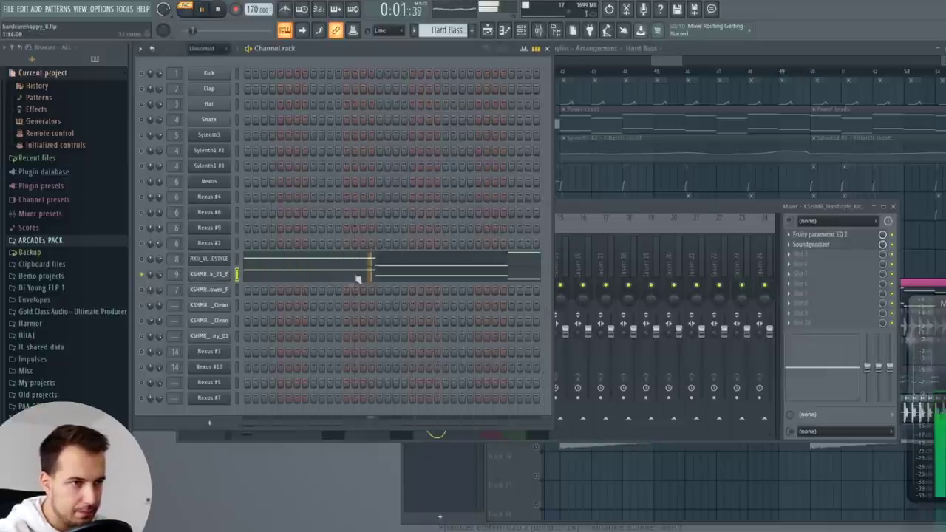
# - Play the hardstyle kick's Hard Bass notes in the piano roll and return to the channel rack
pyautogui.click(342, 275)
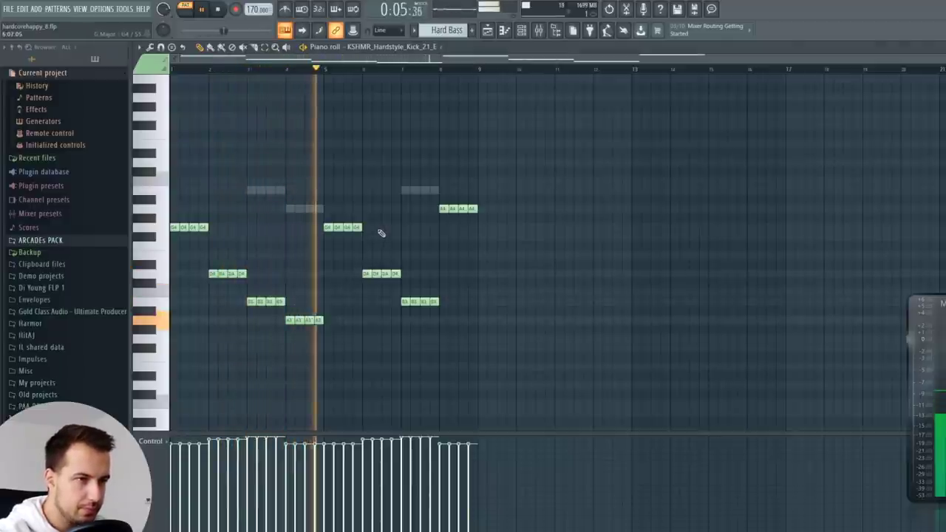
pyautogui.press('space')
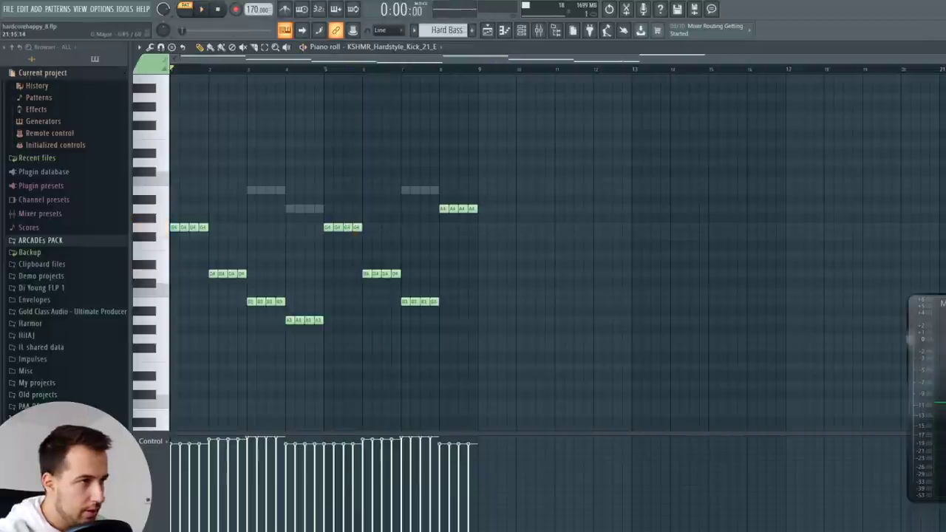
pyautogui.press('Escape')
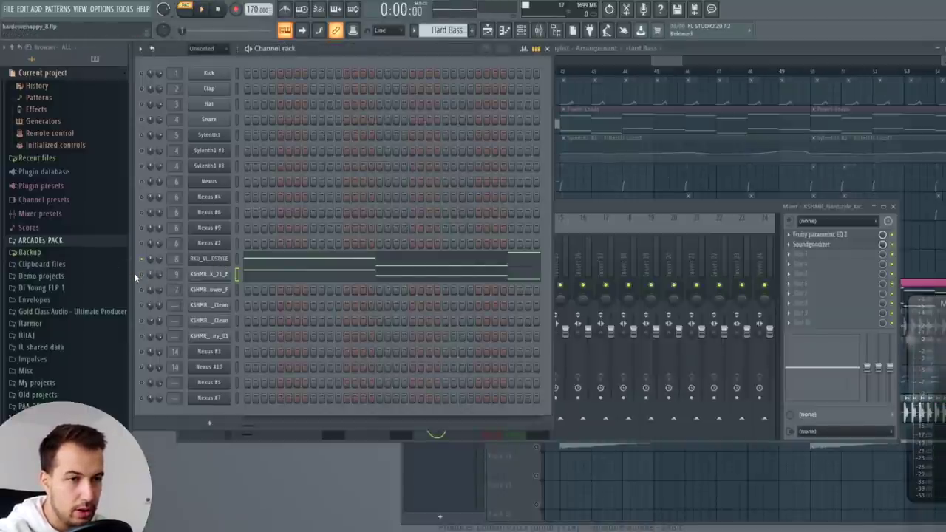
# - Solo the hardstyle kick channel and inspect the Fruity Parametric EQ 2 and Soundgoodizer on its mixer track
pyautogui.rightClick(142, 274)
pyautogui.click(638, 208)
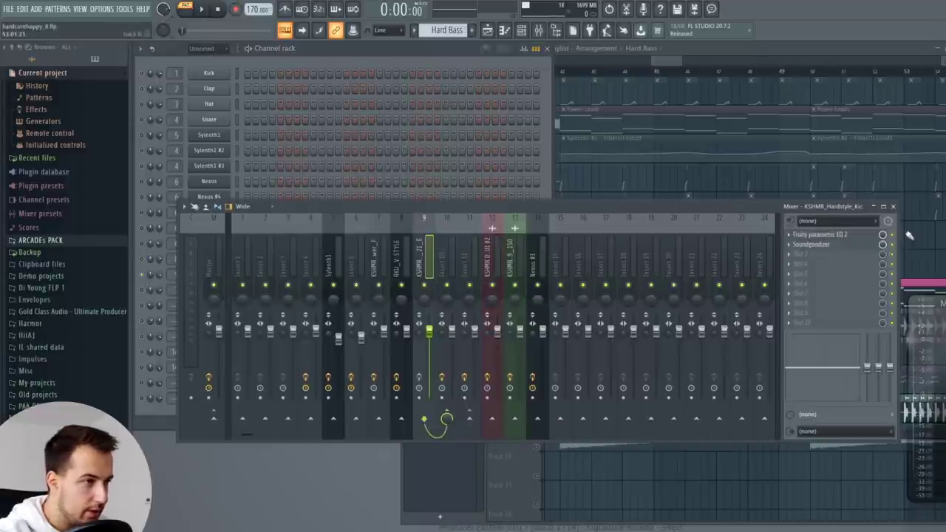
pyautogui.click(819, 234)
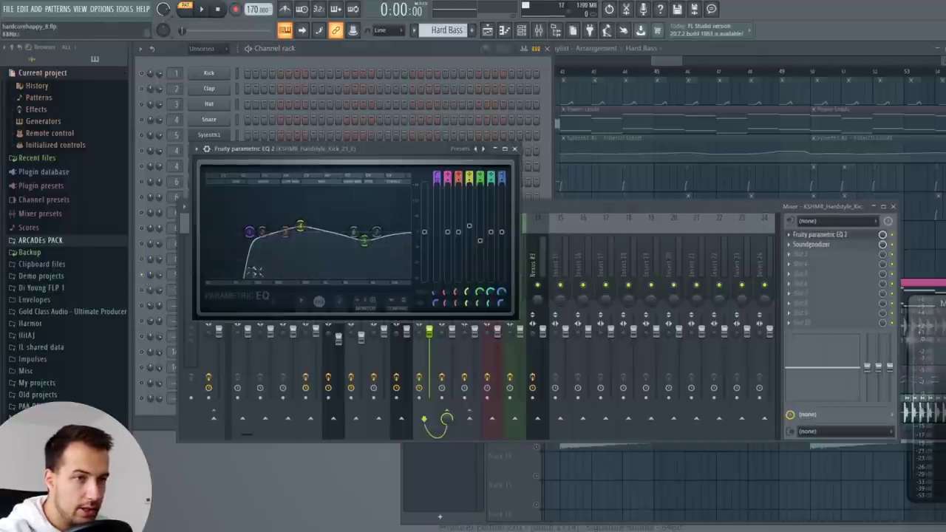
pyautogui.click(515, 148)
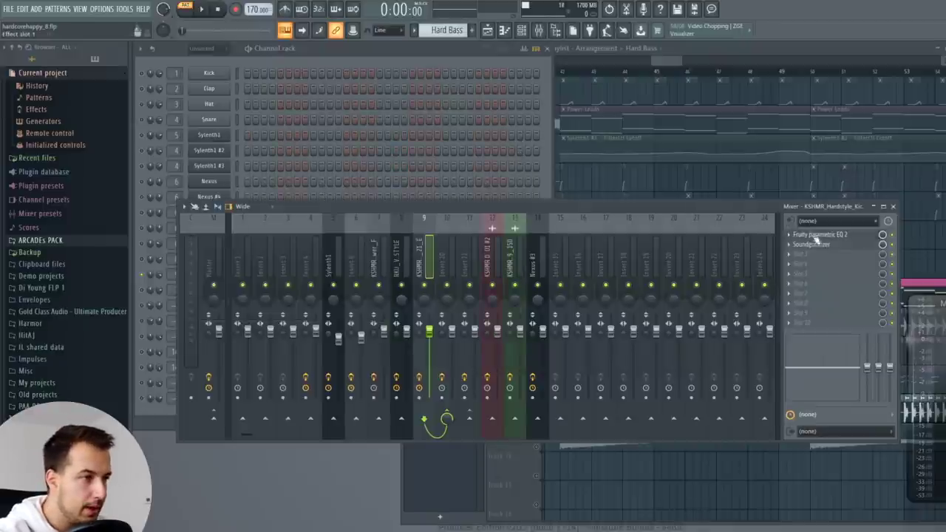
pyautogui.click(813, 244)
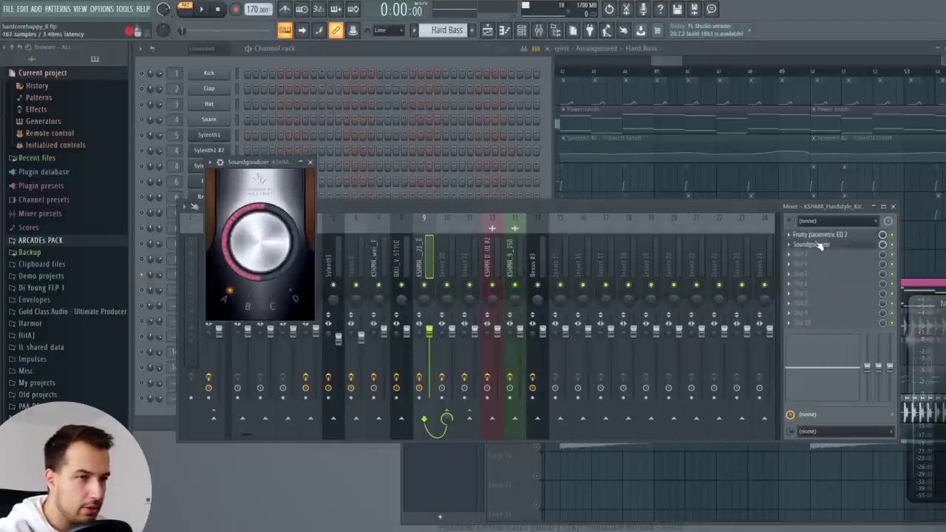
pyautogui.click(309, 161)
# - Play the Hard Bass pattern with only the hardstyle kick channel audible
pyautogui.click(315, 57)
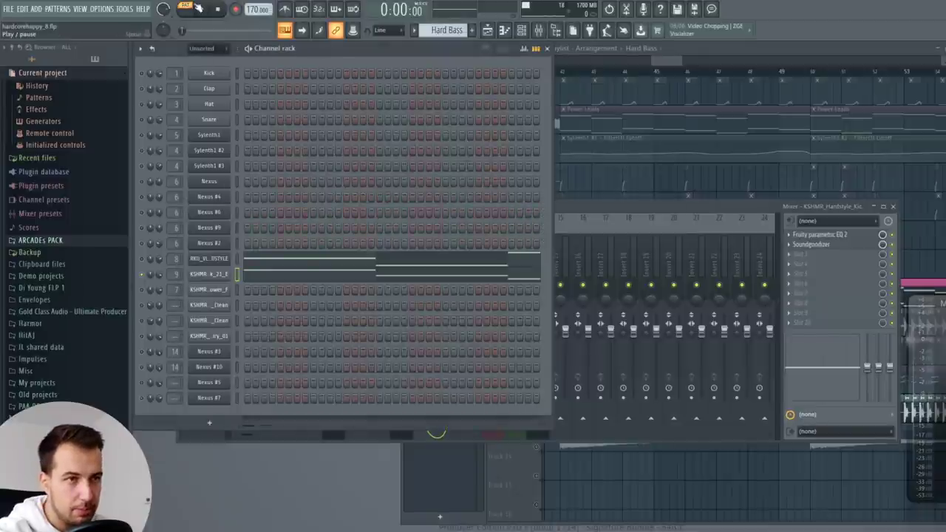
pyautogui.click(204, 9)
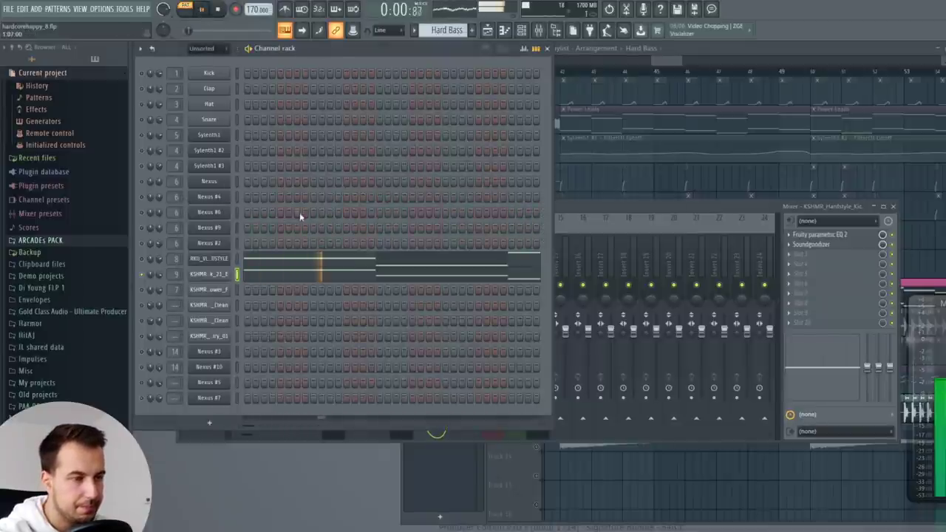
pyautogui.press('space')
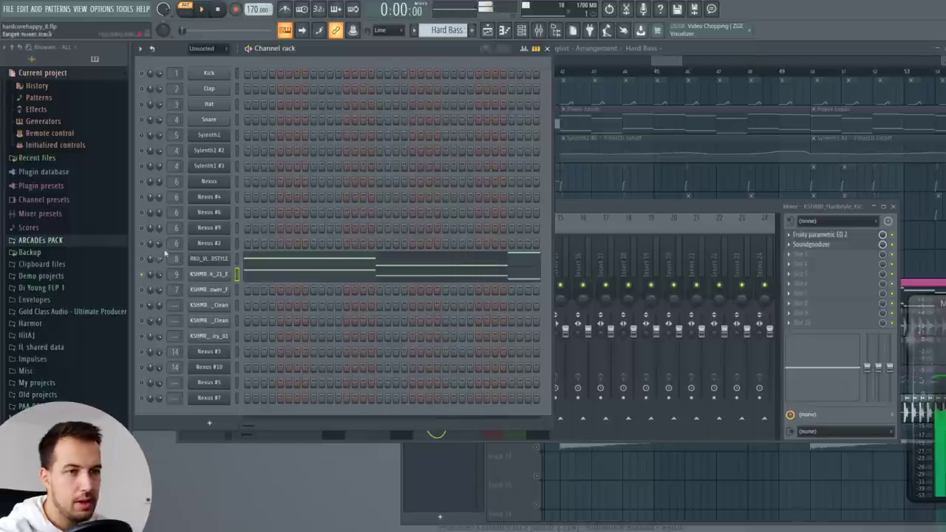
# - Solo the RKU_VLM_BT3_HARDSTYLE channel, inspect its Serum patch BS - HARDSTYLE, and play its Hard Bass notes
pyautogui.click(569, 213)
pyautogui.click(395, 235)
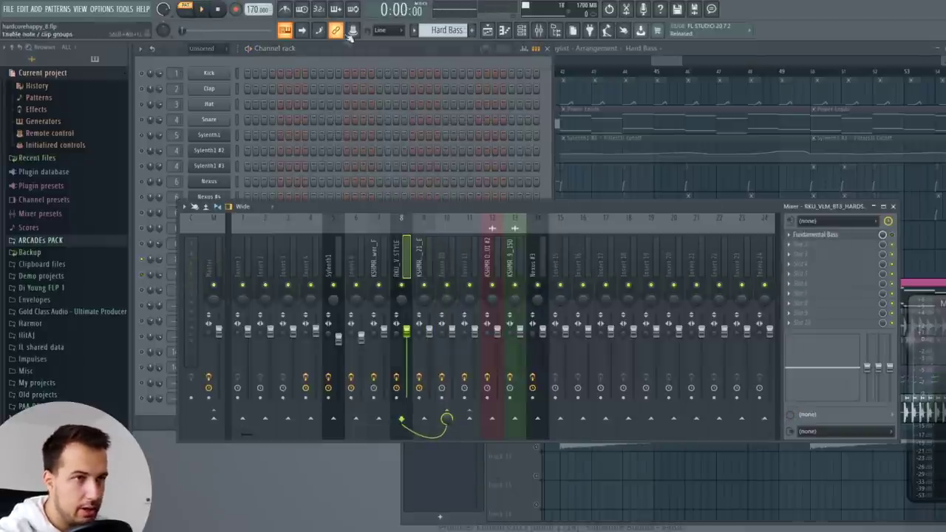
pyautogui.click(290, 156)
pyautogui.click(225, 259)
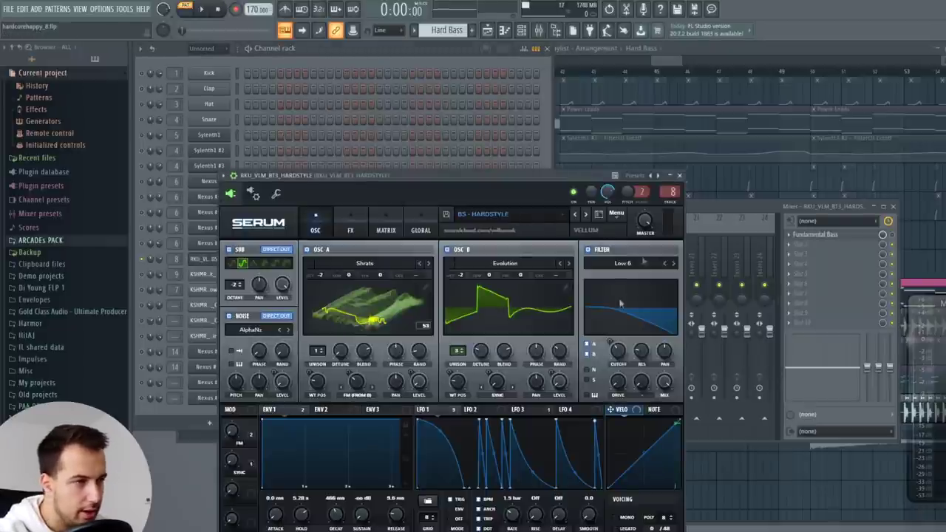
pyautogui.click(680, 177)
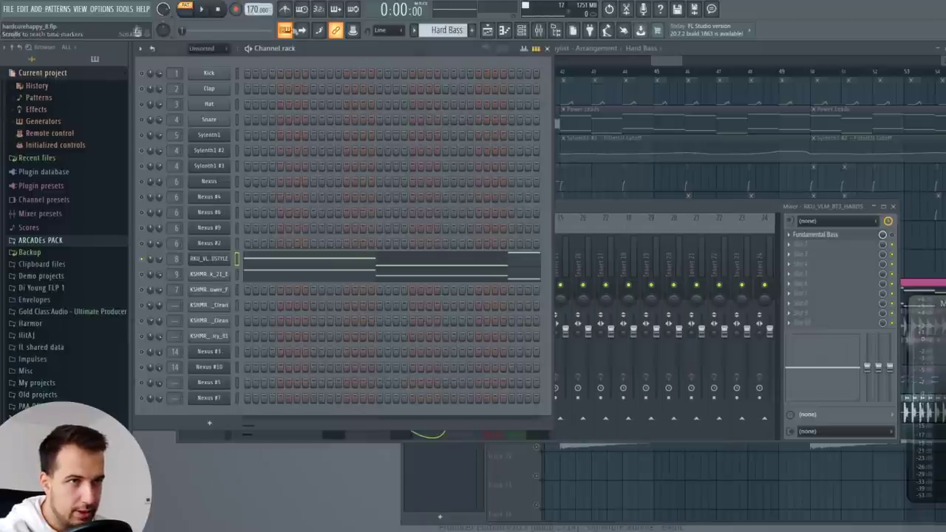
pyautogui.click(205, 13)
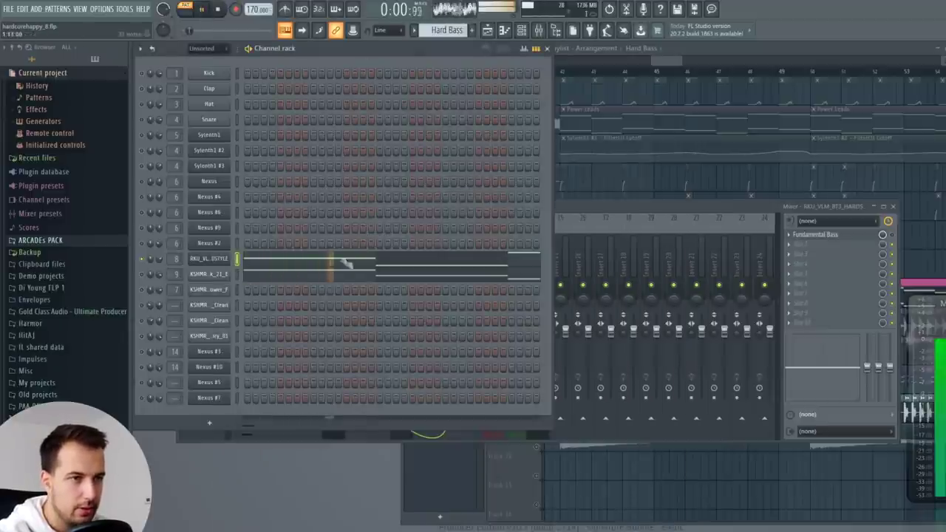
pyautogui.press('space')
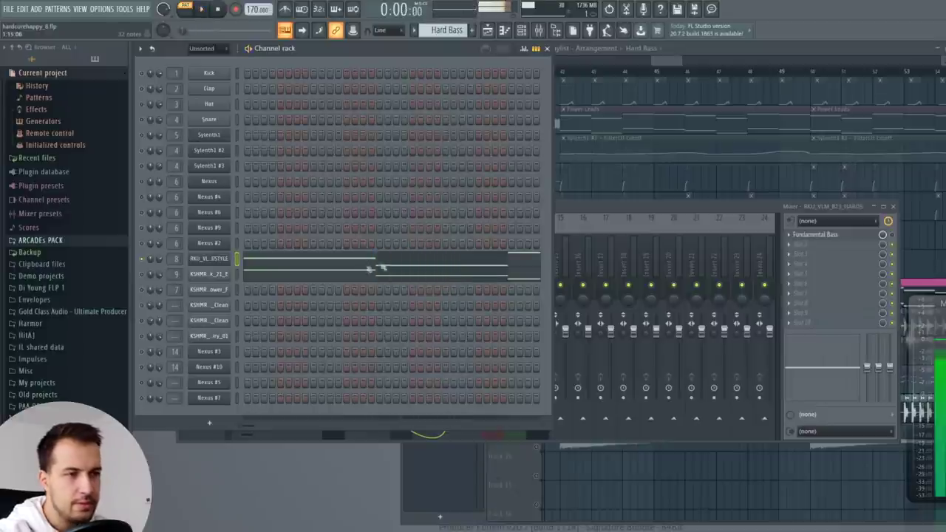
# - Examine the Fundamental Bass settings on the RKU_VLM_BT3_HARDSTYLE mixer track while playing the pattern
pyautogui.click(609, 214)
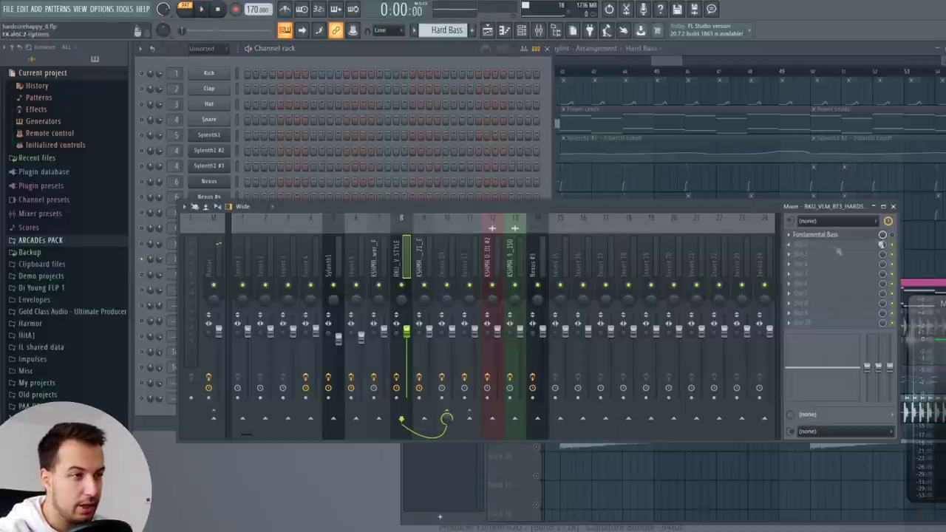
pyautogui.click(815, 234)
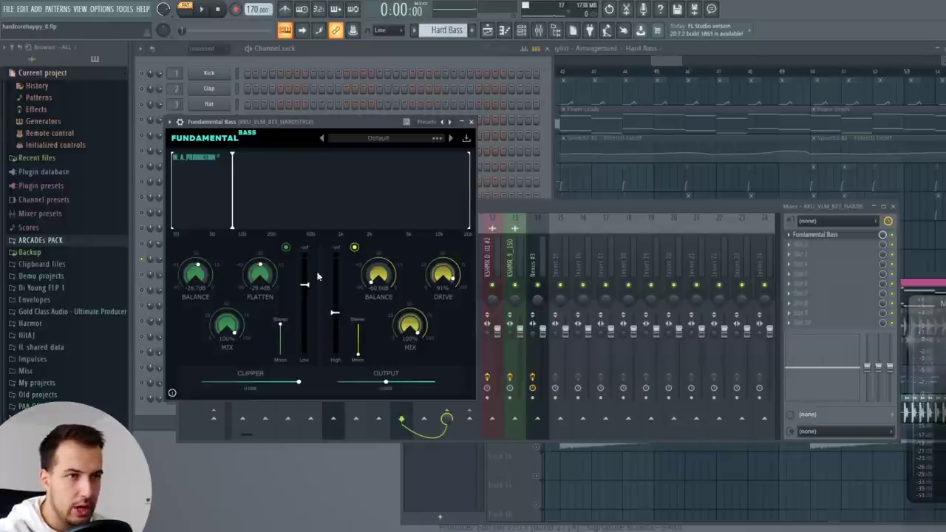
pyautogui.click(203, 10)
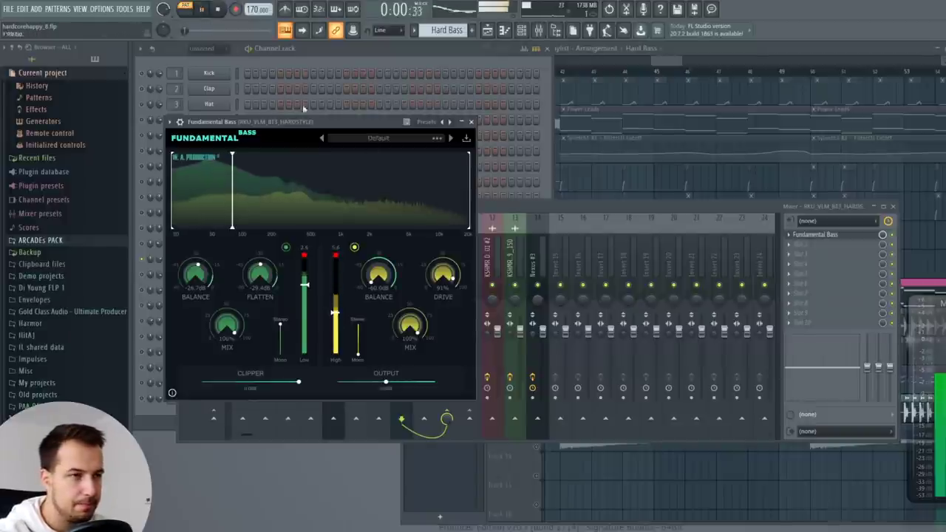
pyautogui.click(471, 122)
pyautogui.press('space')
# - Add Fruity Parametric EQ 2 to slot 2 of the Serum bass track and shape a low-pass curve with its highest band
pyautogui.click(813, 245)
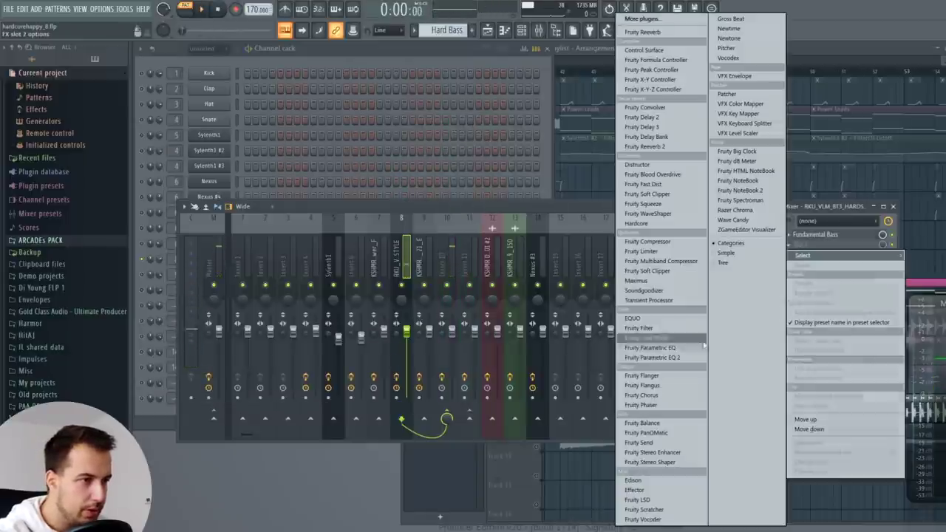
pyautogui.click(670, 360)
pyautogui.rightClick(367, 222)
pyautogui.click(419, 256)
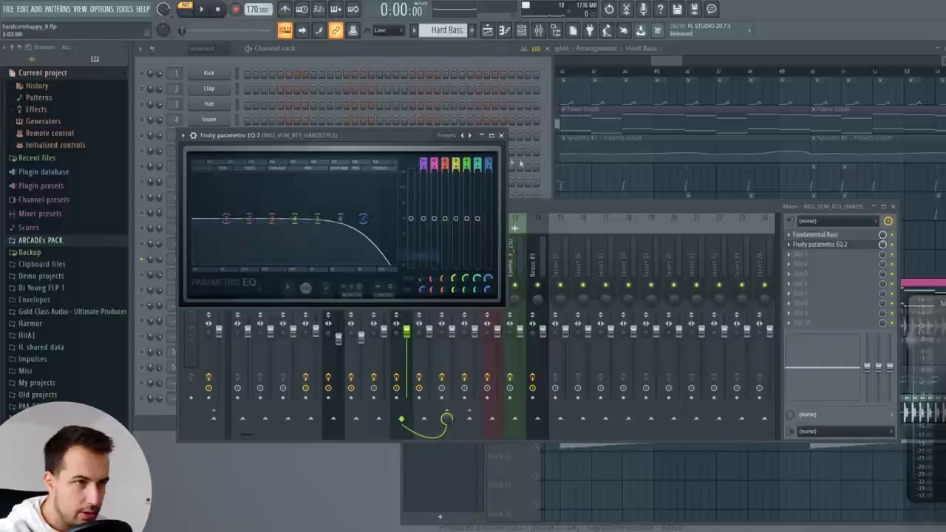
pyautogui.moveTo(488, 167); pyautogui.dragTo(487, 154)
pyautogui.moveTo(363, 219); pyautogui.dragTo(268, 219)
pyautogui.click(500, 135)
# - Delete the Fruity Parametric EQ 2 from slot 2 of the Serum bass track
pyautogui.click(788, 245)
pyautogui.click(805, 265)
pyautogui.click(556, 309)
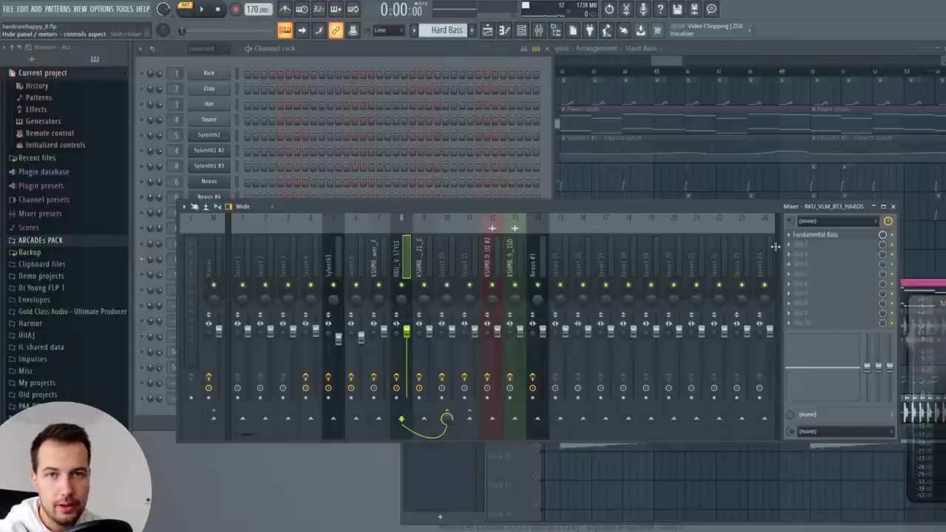
# - Review the Serum bass track's Fundamental Bass settings again, then play the pattern and check its mixer levels
pyautogui.click(815, 235)
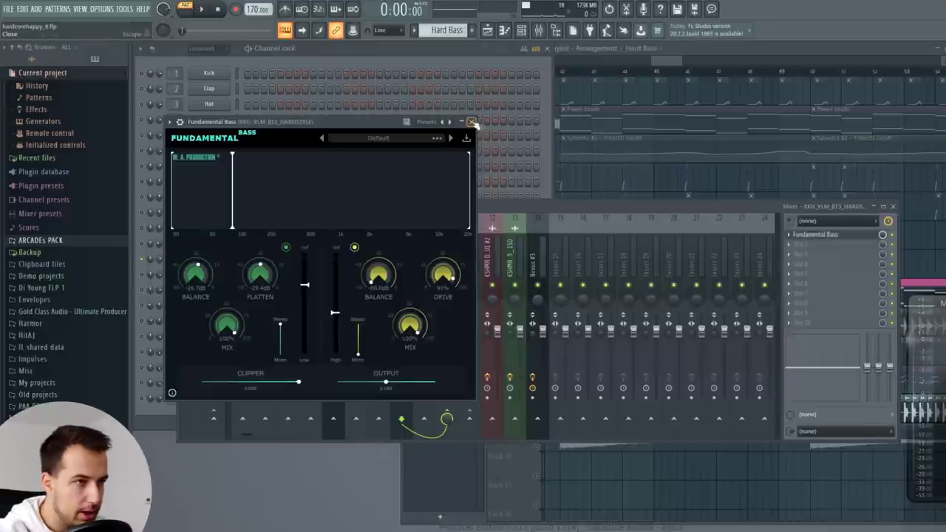
pyautogui.click(471, 122)
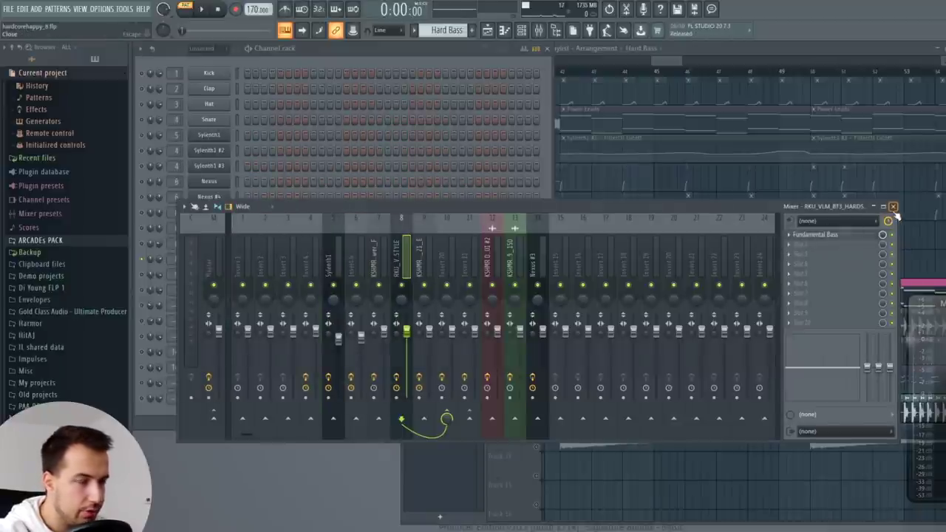
pyautogui.click(893, 207)
pyautogui.press('space')
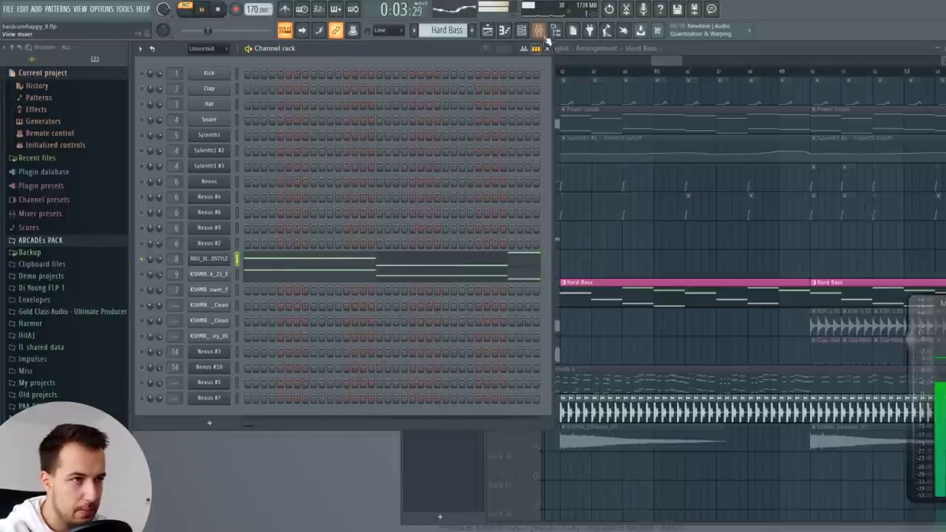
pyautogui.click(539, 30)
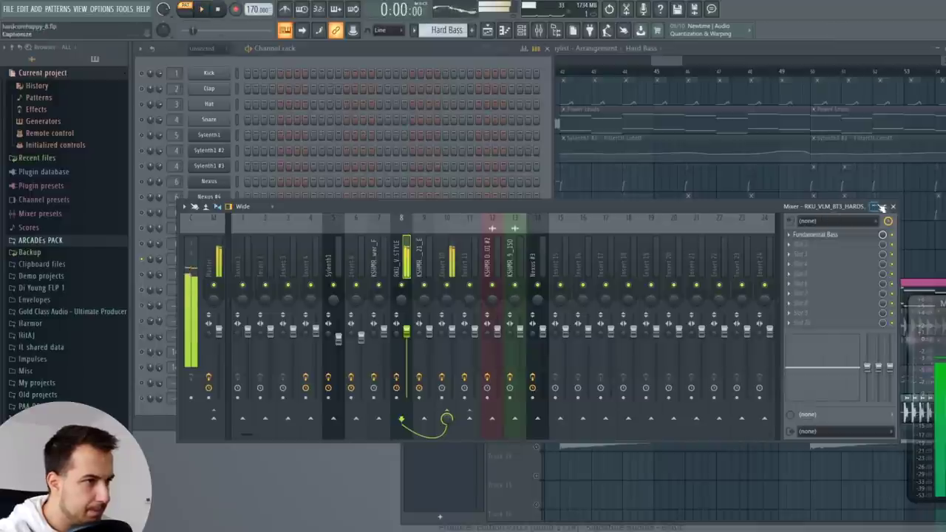
pyautogui.press('space')
pyautogui.click(893, 206)
# - Play the Hard Bass and kick tracks together in the playlist arrangement
pyautogui.press('space')
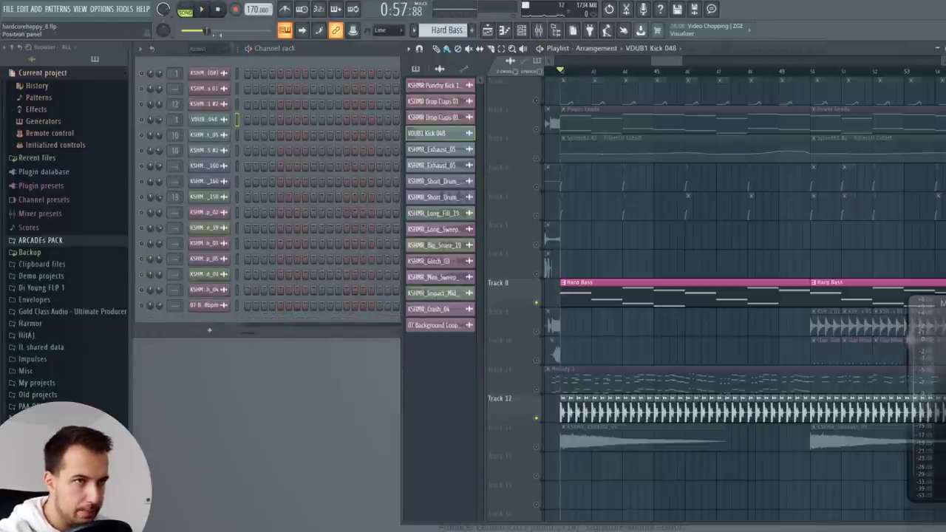
pyautogui.press('space')
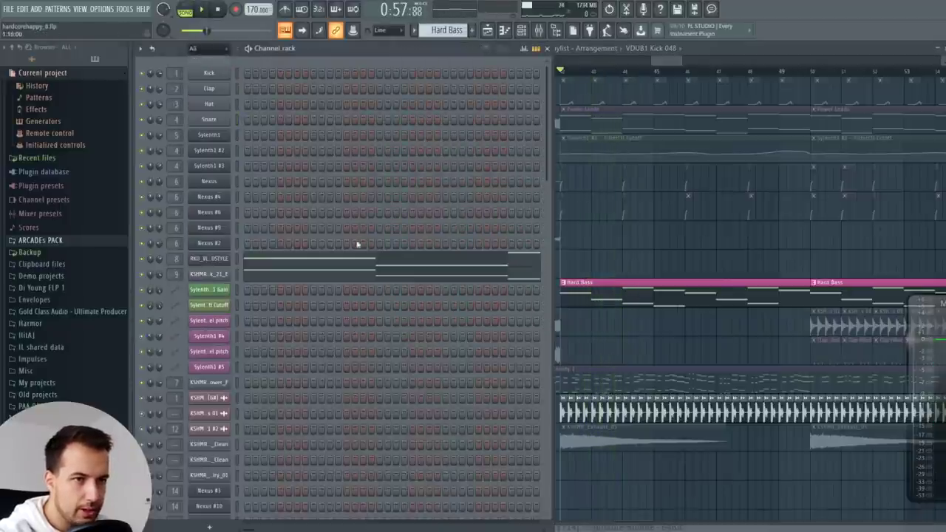
# - Inspect the Kickstart sidechain effect on mixer track Insert 10, which receives the bass layers
pyautogui.click(538, 29)
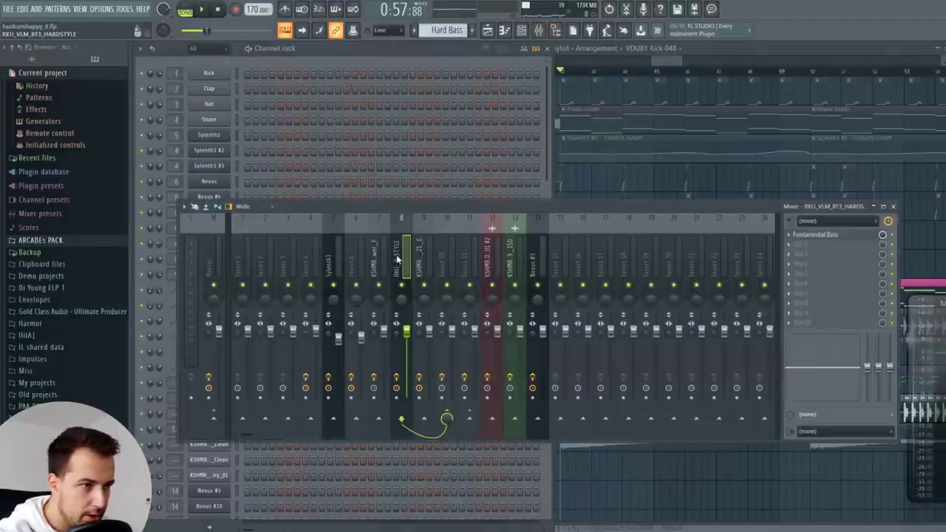
pyautogui.click(447, 257)
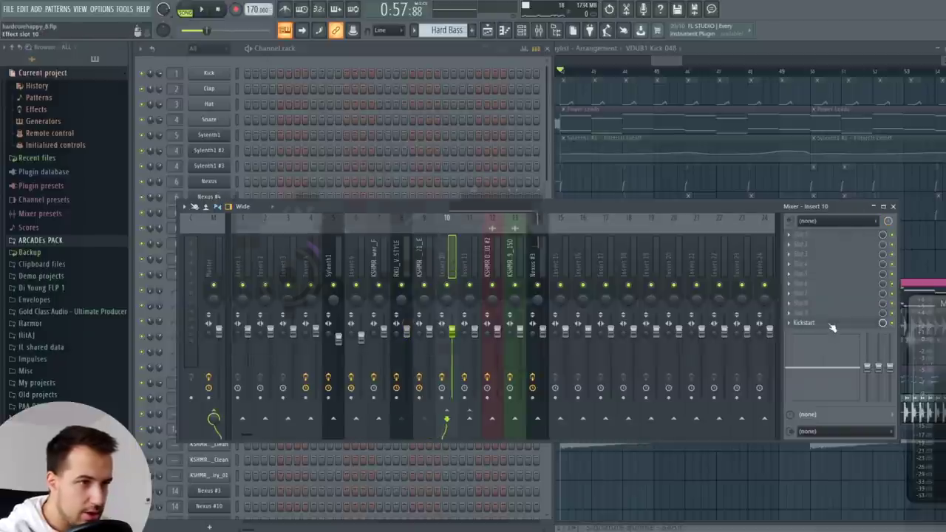
pyautogui.click(539, 189)
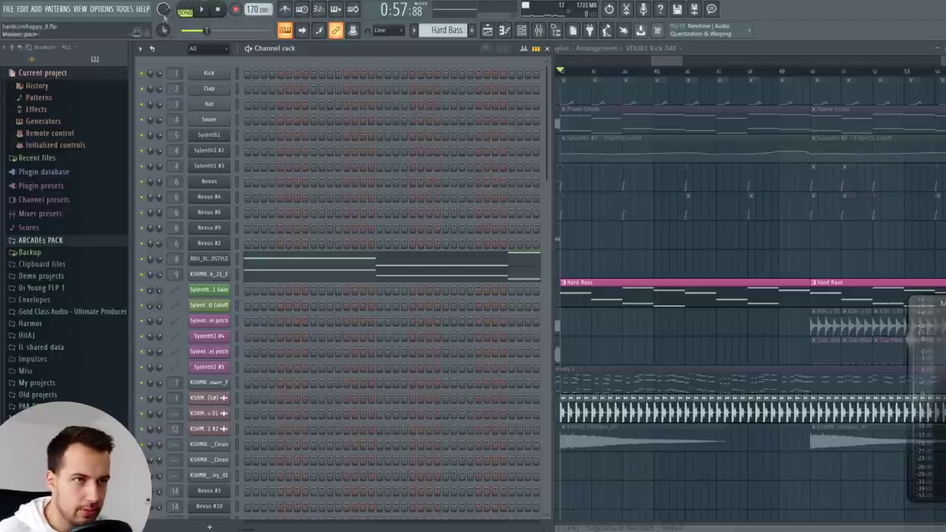
# - Switch to pattern playback and play the combined Hard Bass layers with Insert 10 shown in the mixer
pyautogui.click(184, 12)
pyautogui.click(539, 30)
pyautogui.press('space')
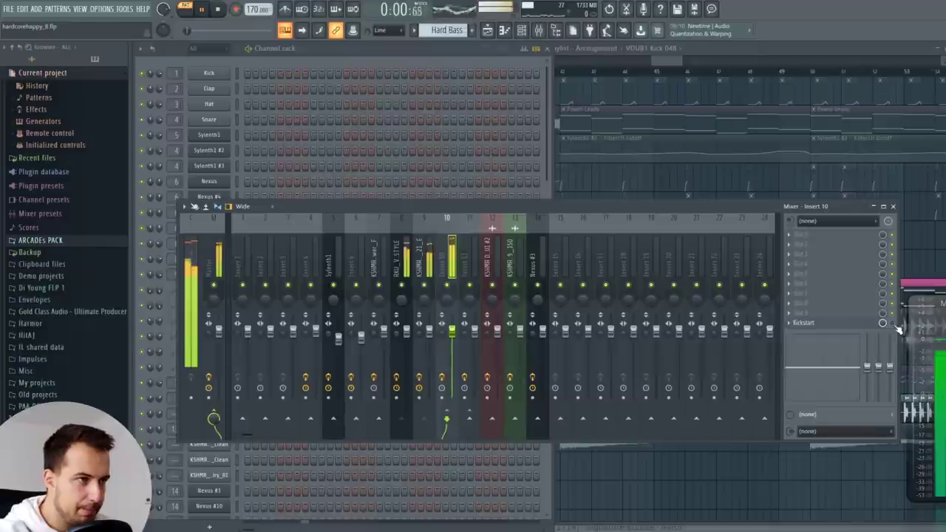
pyautogui.press('space')
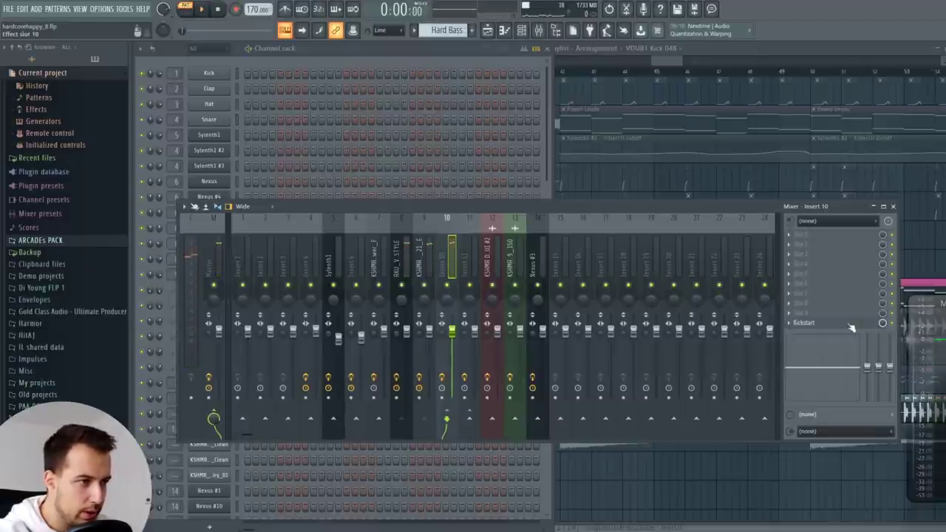
# - Open Kickstart on Insert 10, play Hard Bass to watch its ducking curve, and close the effect
pyautogui.click(851, 326)
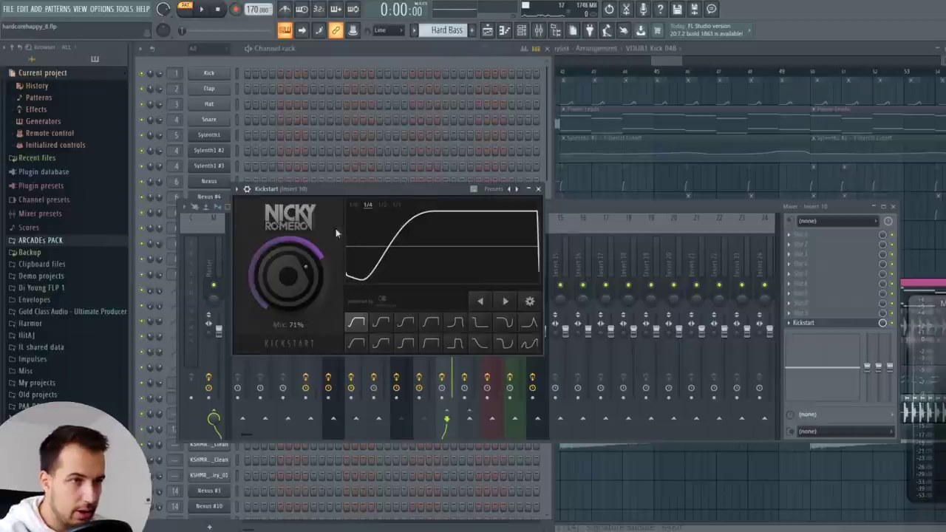
pyautogui.press('space')
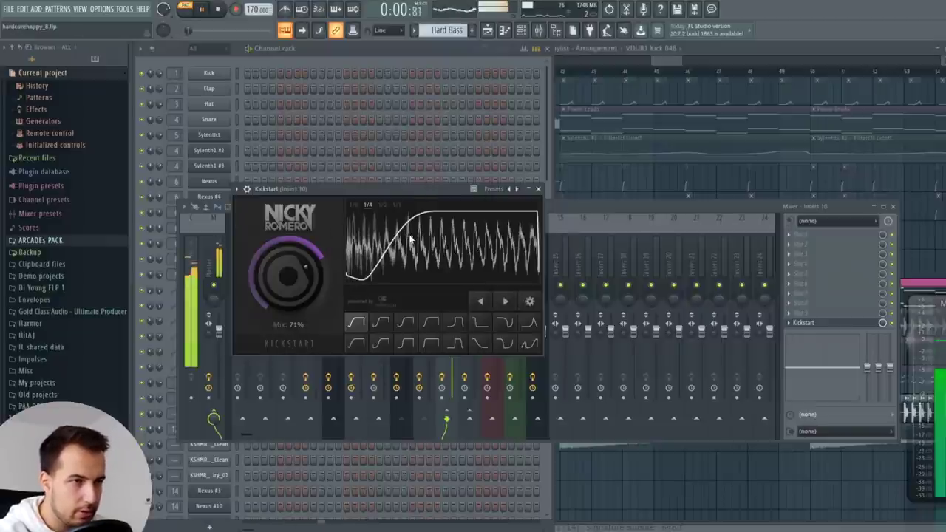
pyautogui.click(538, 189)
pyautogui.press('space')
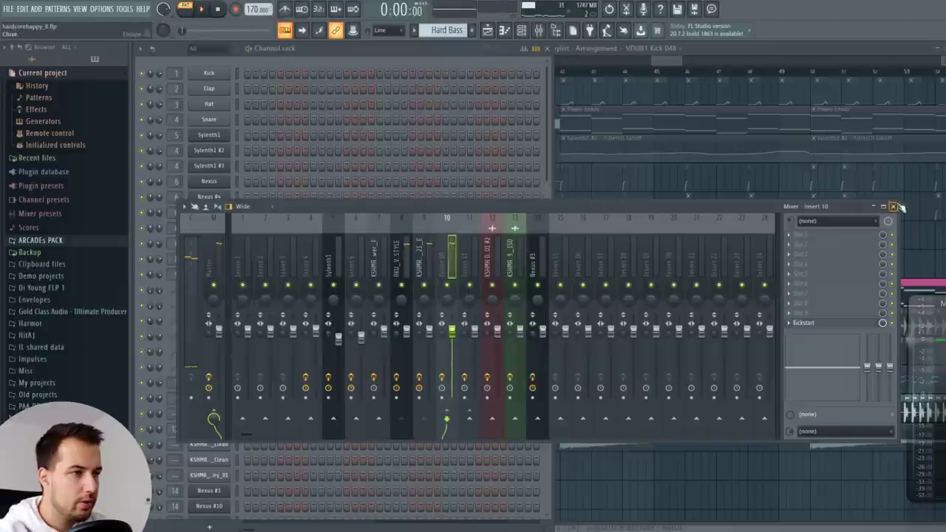
# - Close the mixer and play the Hard Bass and kick tracks from bar 42 of the arrangement
pyautogui.click(893, 206)
pyautogui.click(567, 77)
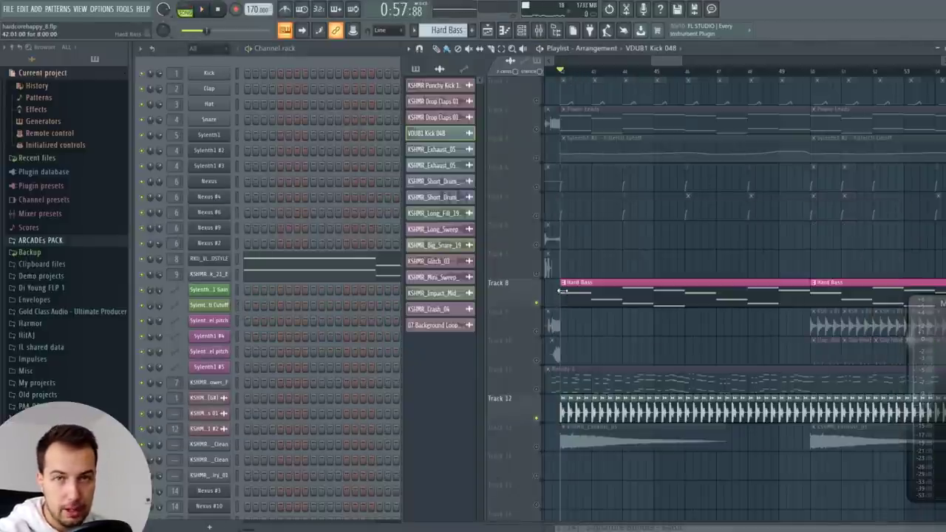
pyautogui.press('space')
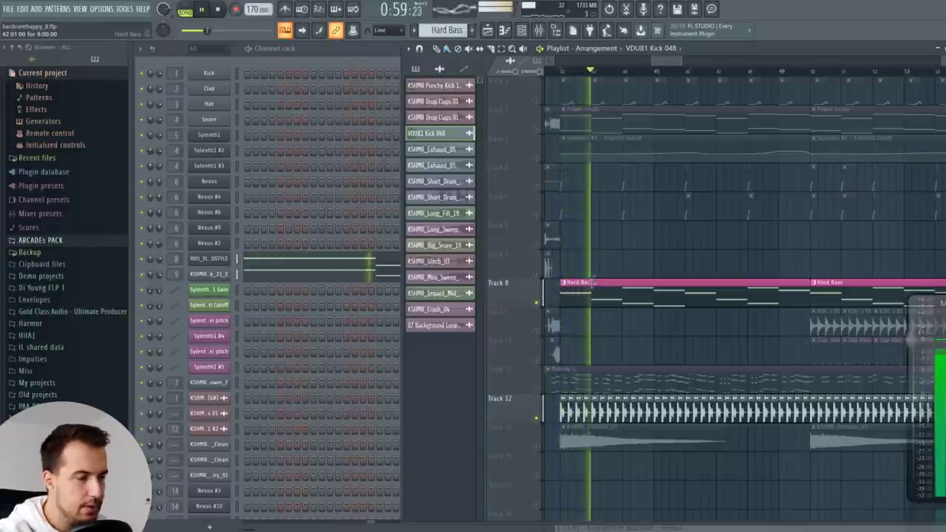
pyautogui.press('space')
# - Unmute all playlist tracks and open the KSHMR Drop Claps 01 sample from Track 9 in the drop's second half
pyautogui.click(538, 130)
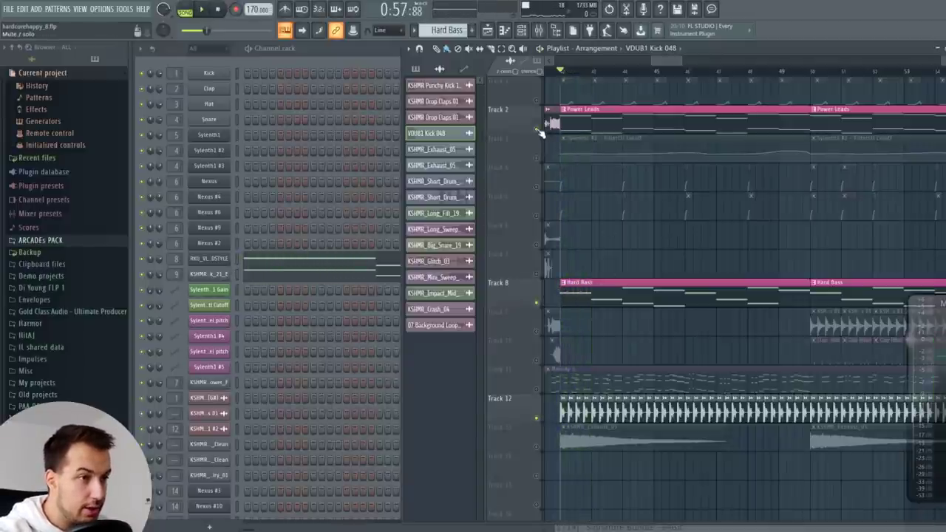
pyautogui.scroll(-5, 643, 225)
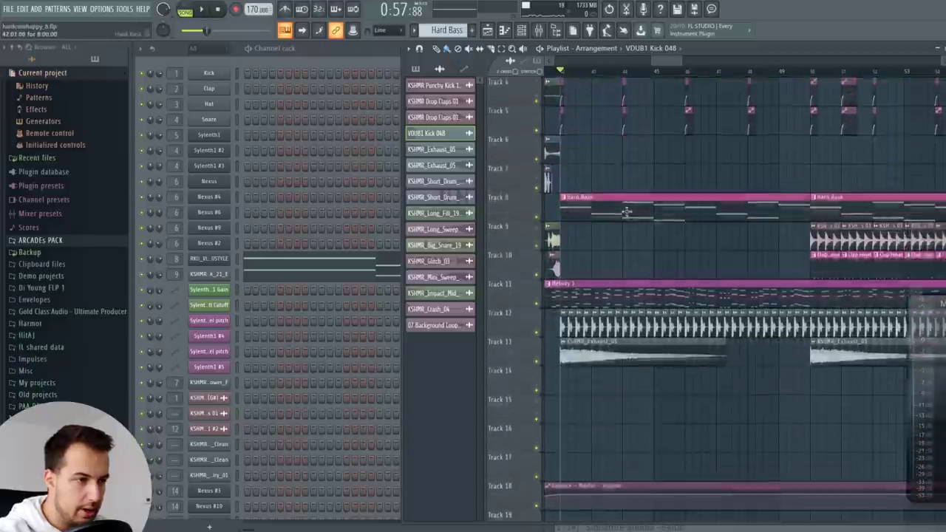
pyautogui.scroll(2, 644, 282)
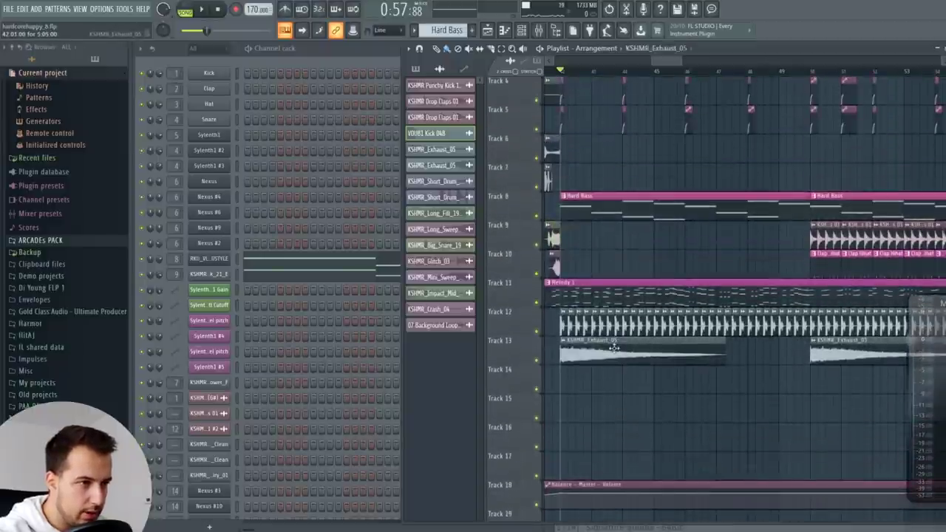
pyautogui.moveTo(665, 64); pyautogui.dragTo(675, 65)
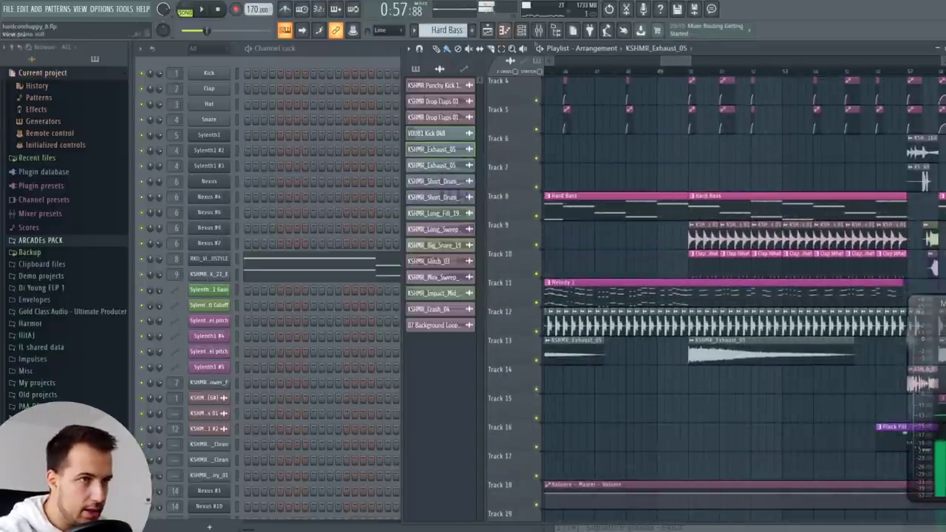
pyautogui.press('space')
pyautogui.doubleClick(703, 238)
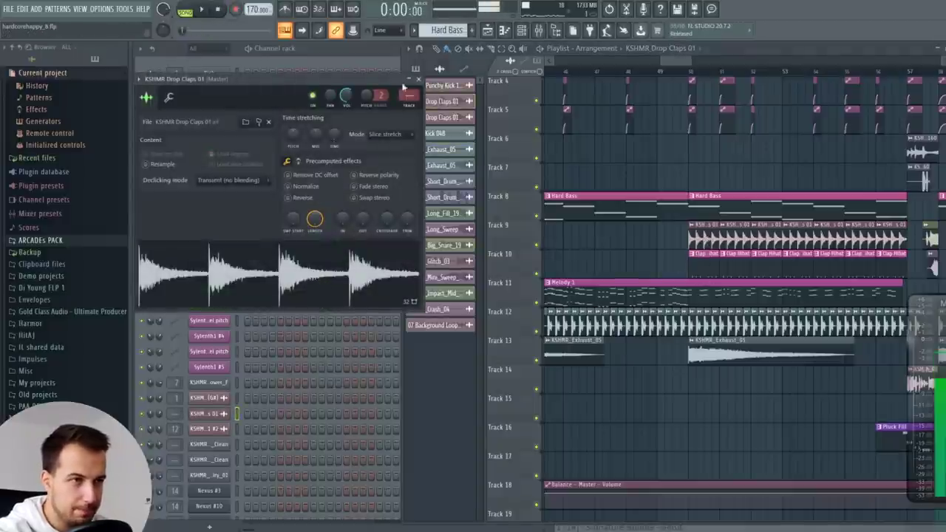
# - Show the Clap Hihat pattern's steps in the channel rack and play it in pattern mode
pyautogui.click(706, 266)
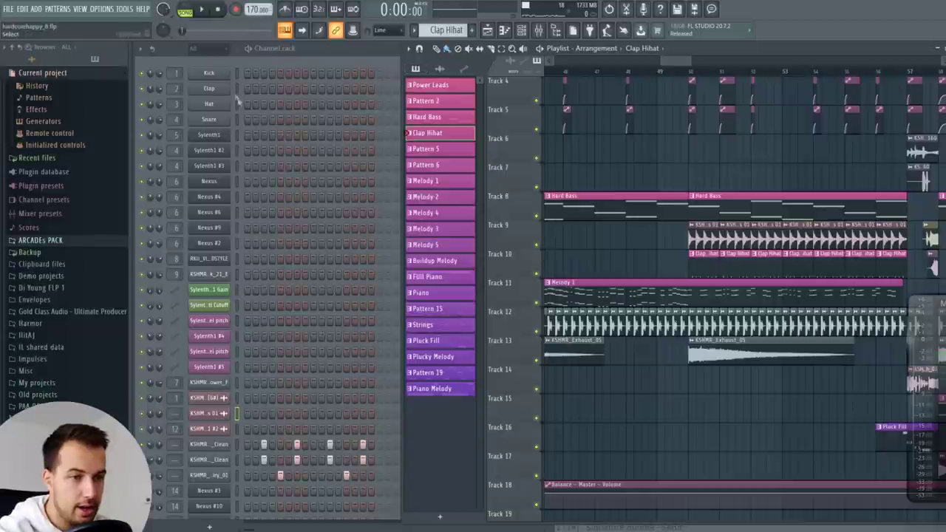
pyautogui.scroll(-3, 279, 289)
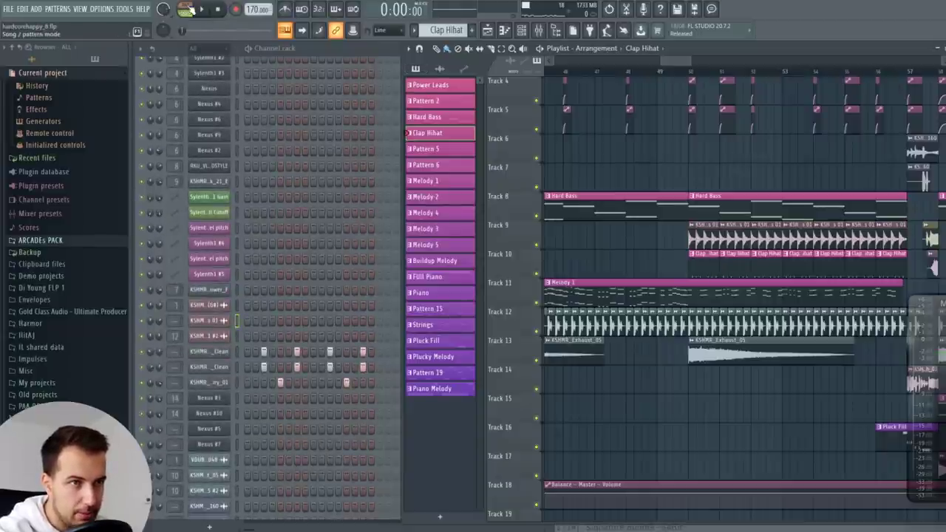
pyautogui.press('space')
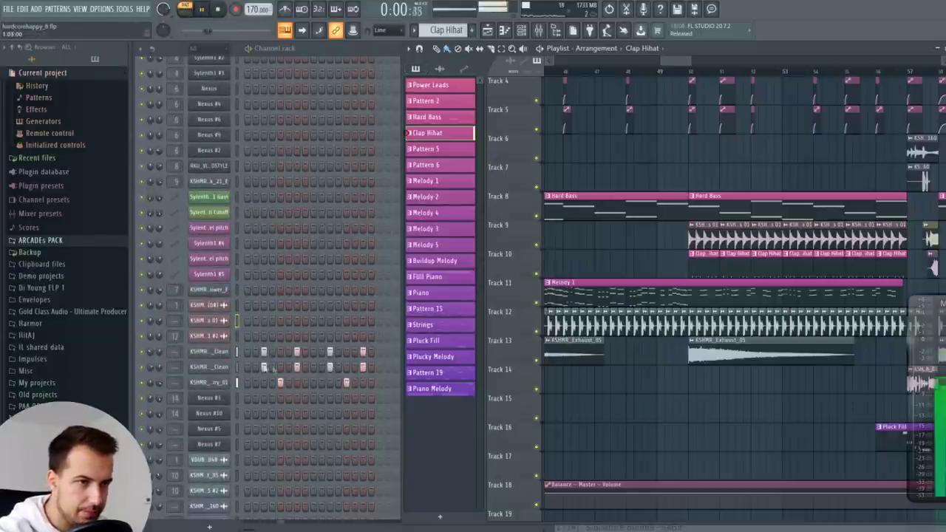
pyautogui.press('space')
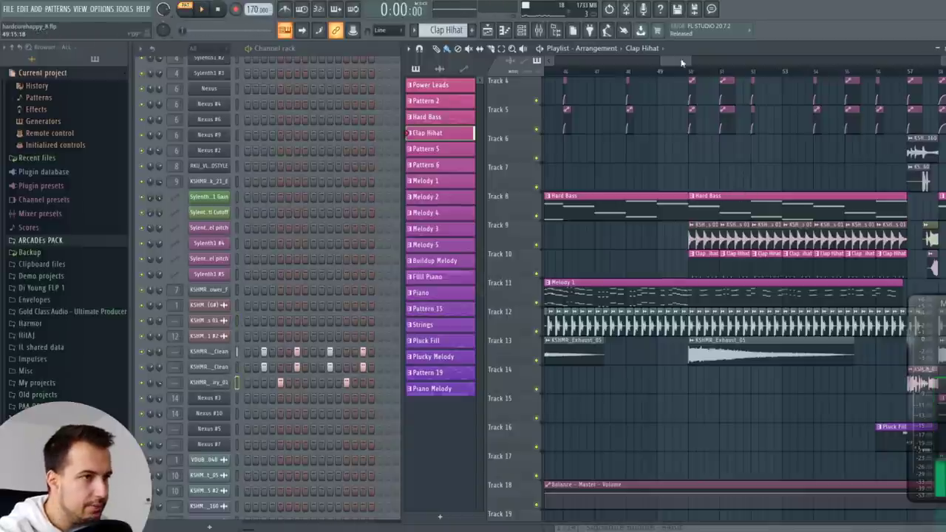
# - Return to song mode and play the full drop with all tracks, starting just before bar 42
pyautogui.moveTo(680, 60); pyautogui.dragTo(672, 62)
pyautogui.scroll(-2, 661, 69)
pyautogui.scroll(3, 656, 80)
pyautogui.click(649, 71)
pyautogui.scroll(3, 651, 74)
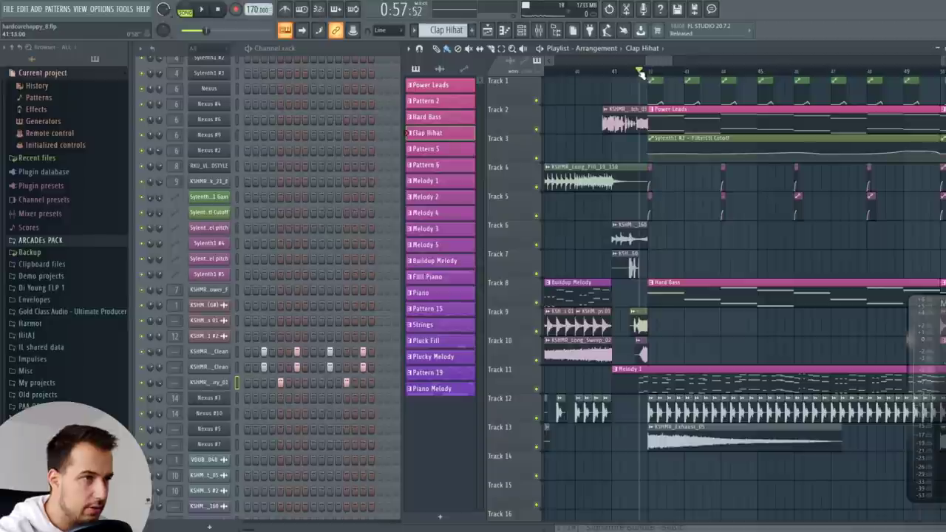
pyautogui.click(640, 71)
pyautogui.press('space')
pyautogui.moveTo(670, 63); pyautogui.dragTo(704, 74)
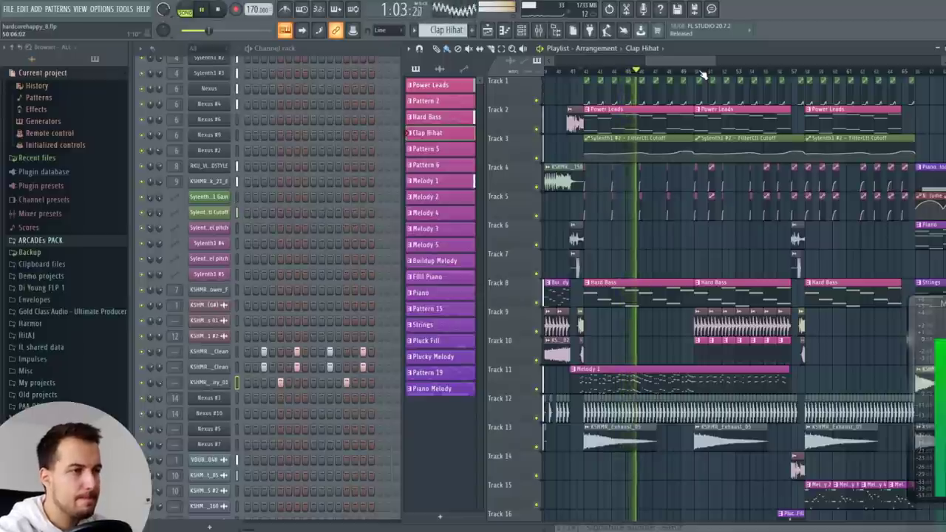
pyautogui.scroll(2, 703, 74)
pyautogui.scroll(-1, 703, 74)
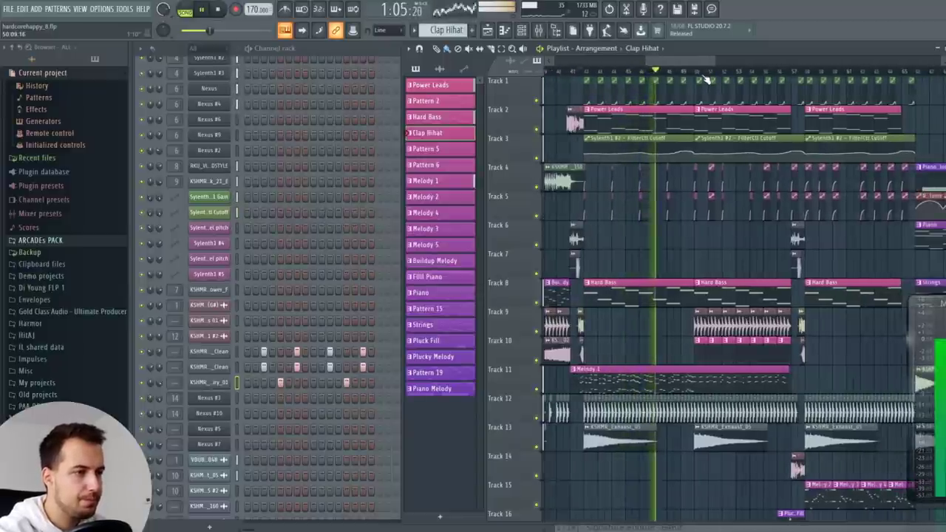
pyautogui.press('space')
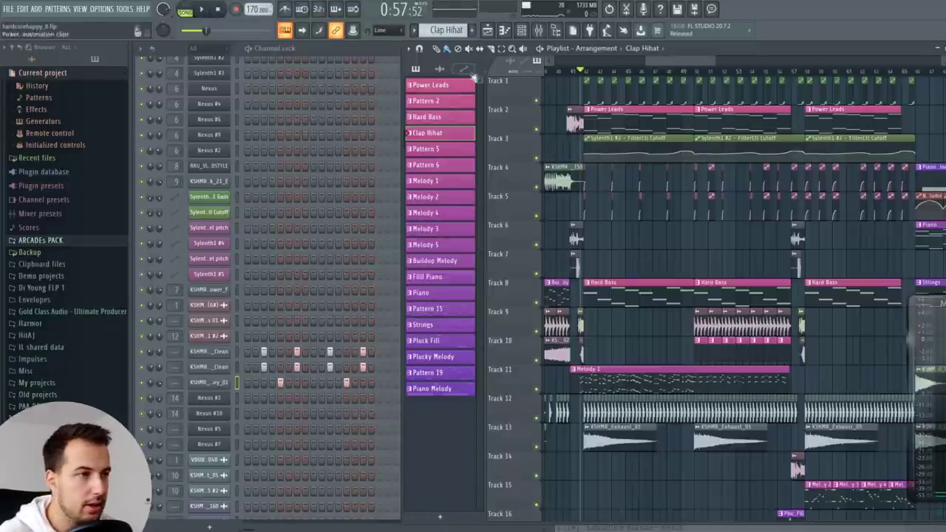
# - Solo Track 2 and play the KSHMR_Glitch_03 clip leading into the drop
pyautogui.scroll(4, 626, 72)
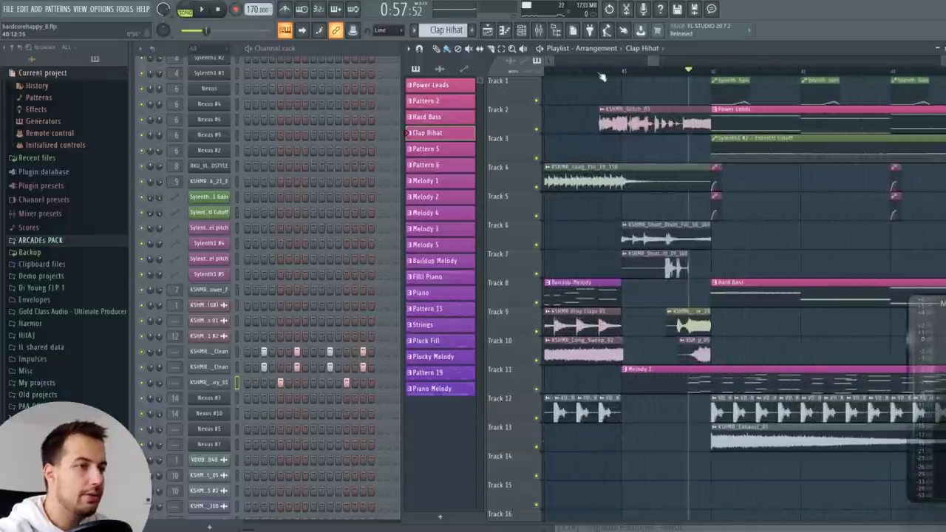
pyautogui.click(598, 72)
pyautogui.rightClick(538, 129)
pyautogui.click(633, 124)
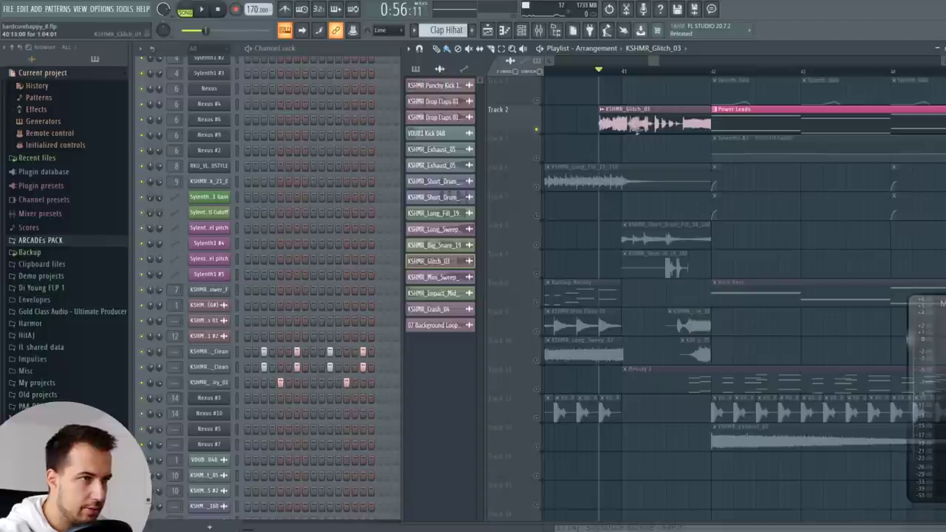
pyautogui.press('space')
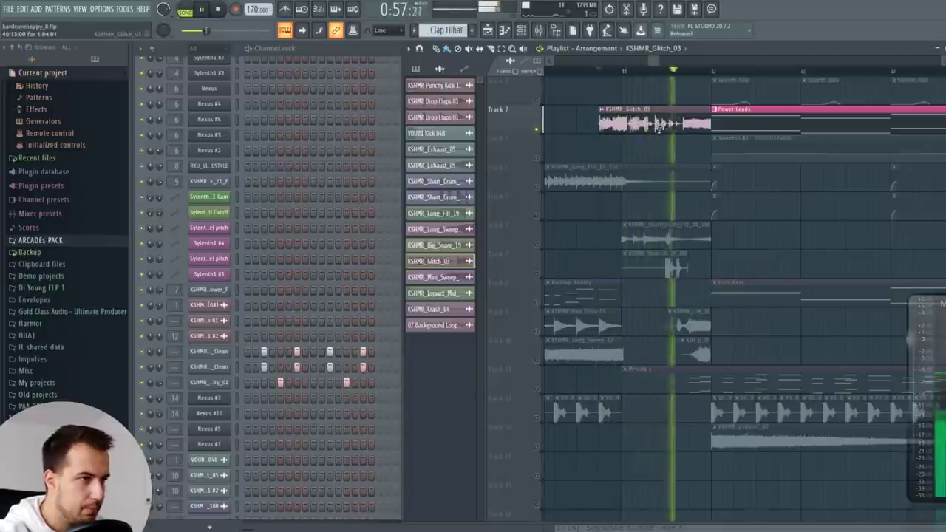
pyautogui.press('space')
# - Audition the short drum fills before the drop by soloing and playing Track 6, followed by Track 7
pyautogui.rightClick(538, 245)
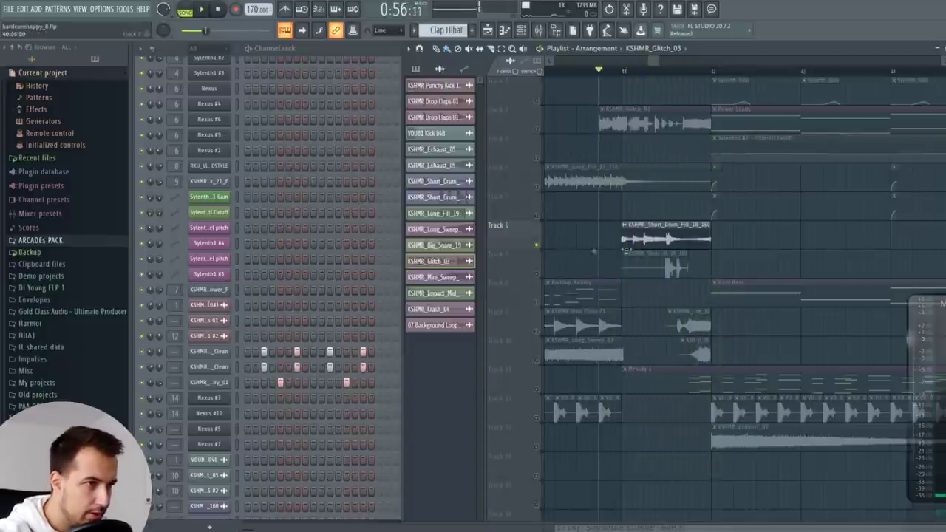
pyautogui.press('space')
pyautogui.press('space')
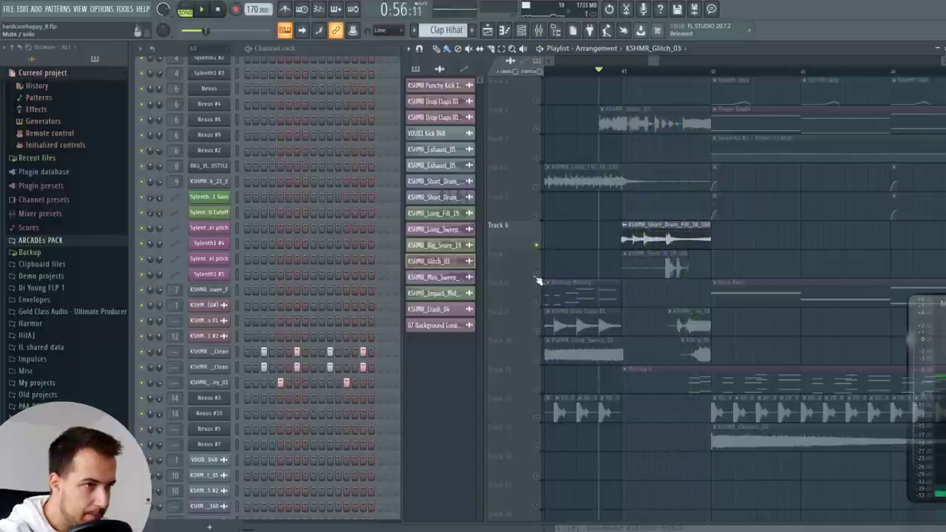
pyautogui.rightClick(536, 275)
pyautogui.press('space')
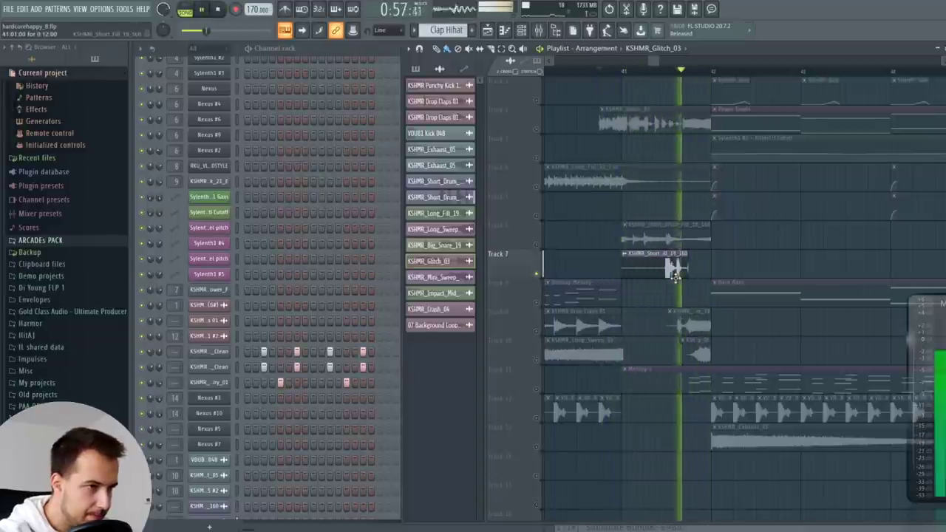
pyautogui.press('space')
# - Enable Tracks 9 and 10 alongside Track 7 and play their snare and sweep clips before the drop
pyautogui.rightClick(536, 332)
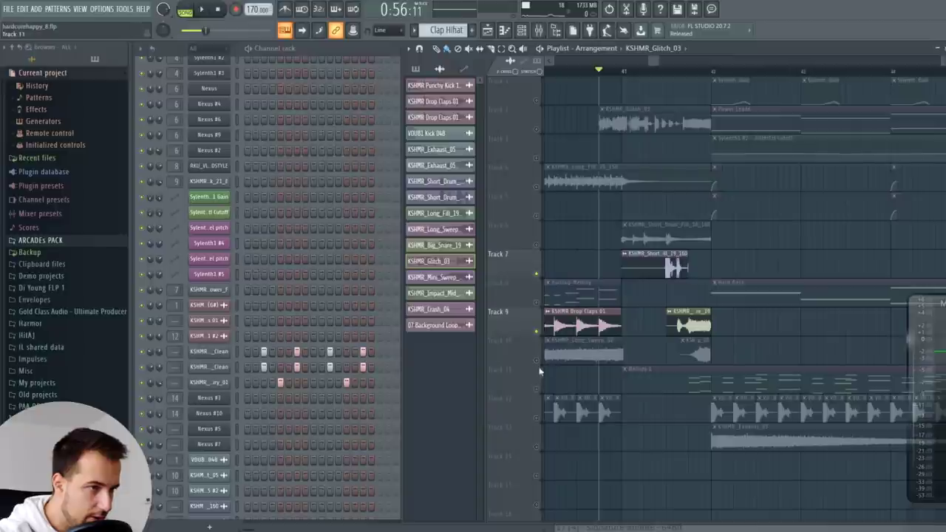
pyautogui.click(536, 360)
pyautogui.press('space')
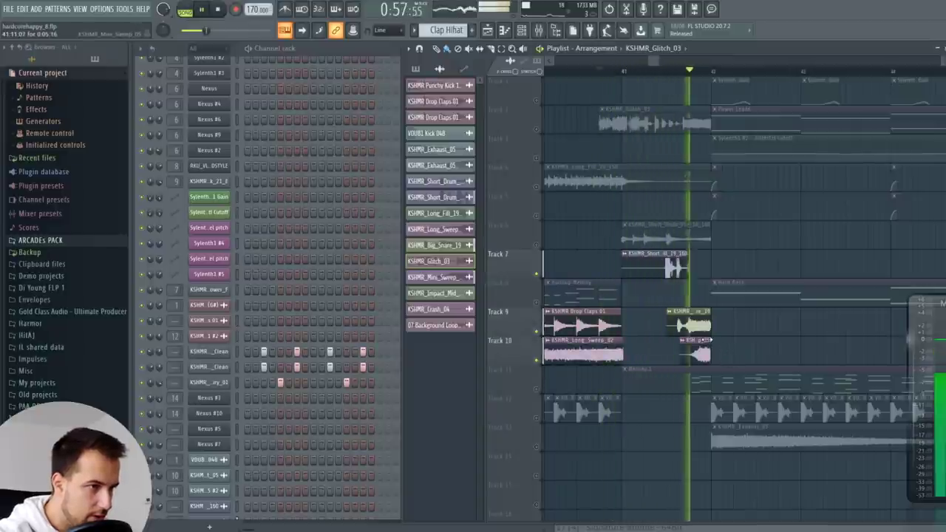
pyautogui.press('space')
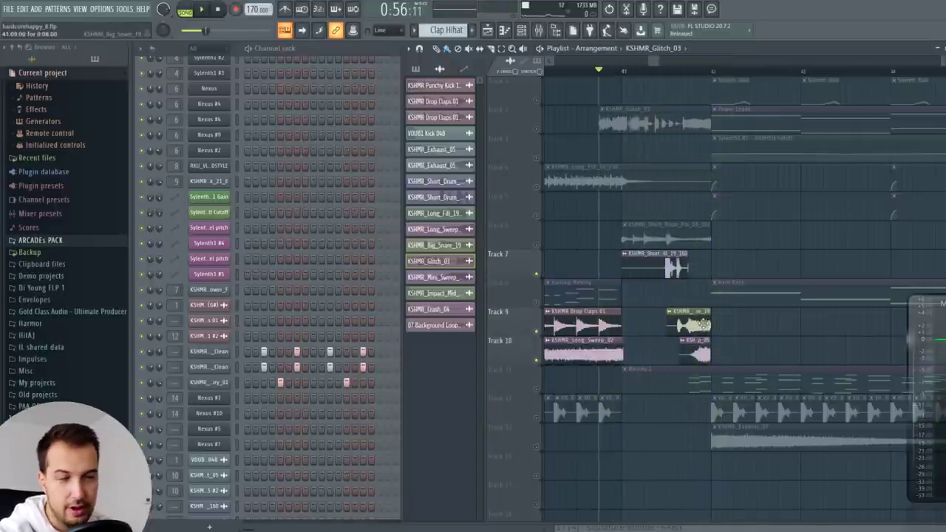
# - Enable Tracks 6 and 2 as well and play all the pre-drop fills together
pyautogui.click(536, 245)
pyautogui.click(537, 130)
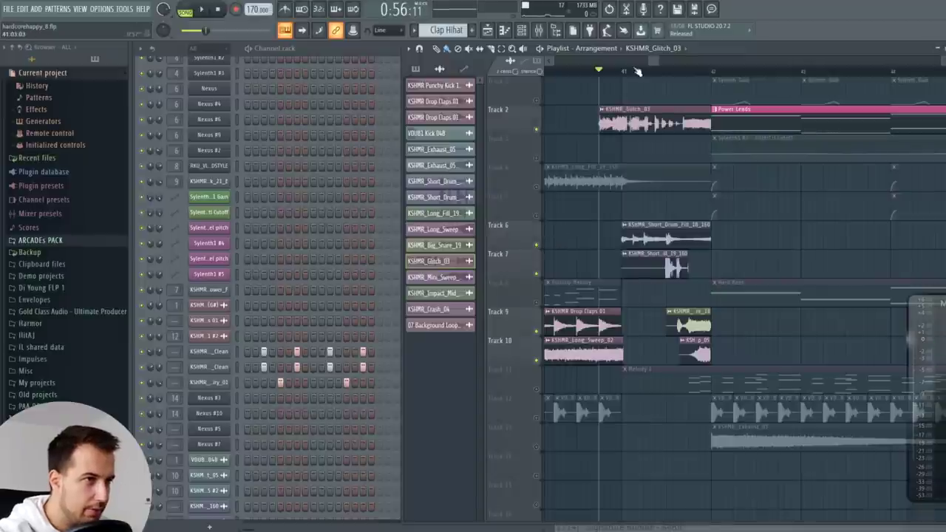
pyautogui.moveTo(656, 62); pyautogui.dragTo(684, 62)
pyautogui.press('space')
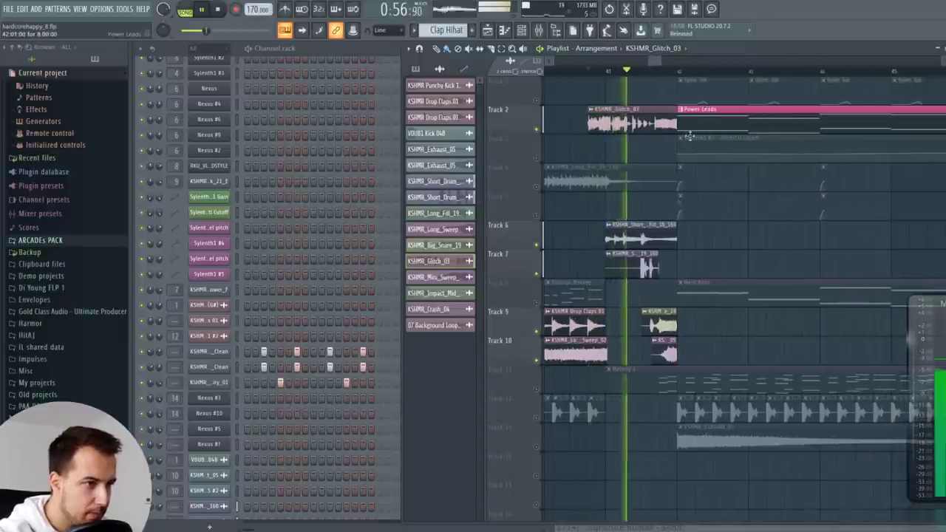
pyautogui.press('space')
# - Enable the Melody 1 clip on Track 11 and play the transition with the fills and melody combined
pyautogui.click(537, 389)
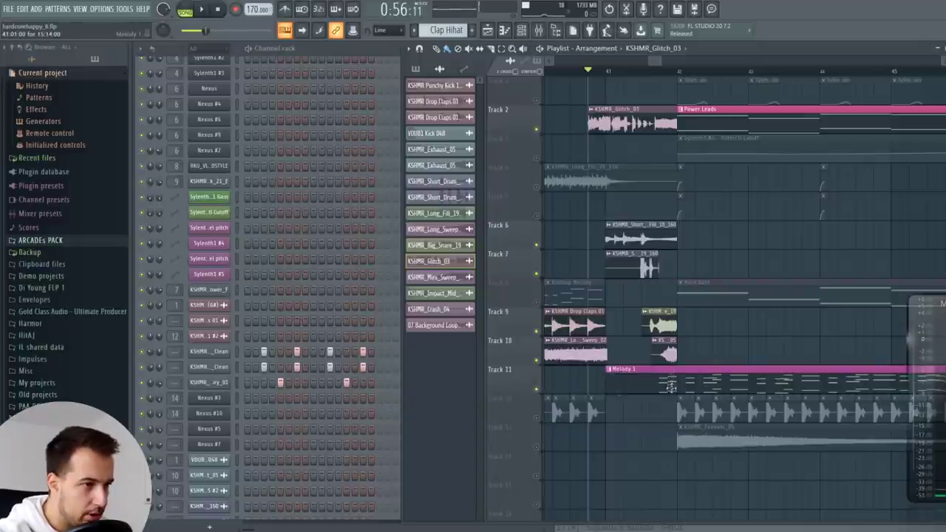
pyautogui.press('space')
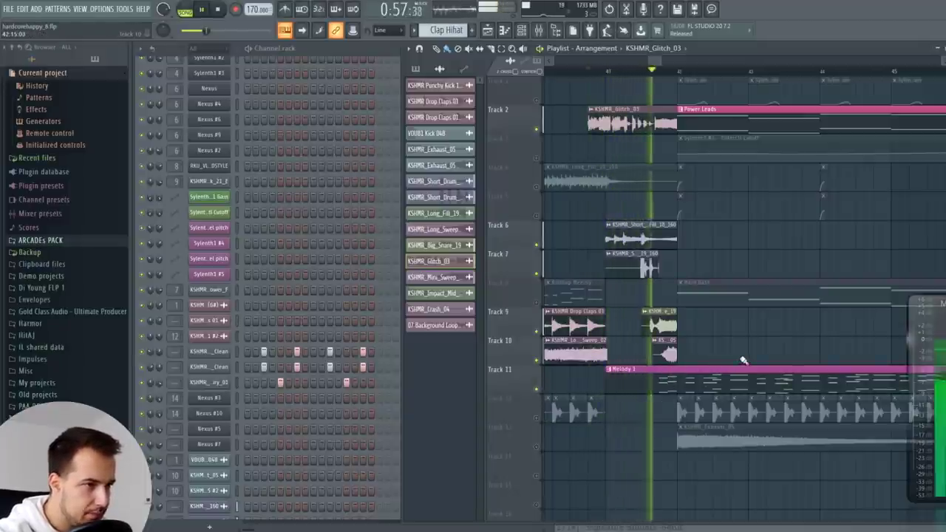
pyautogui.press('space')
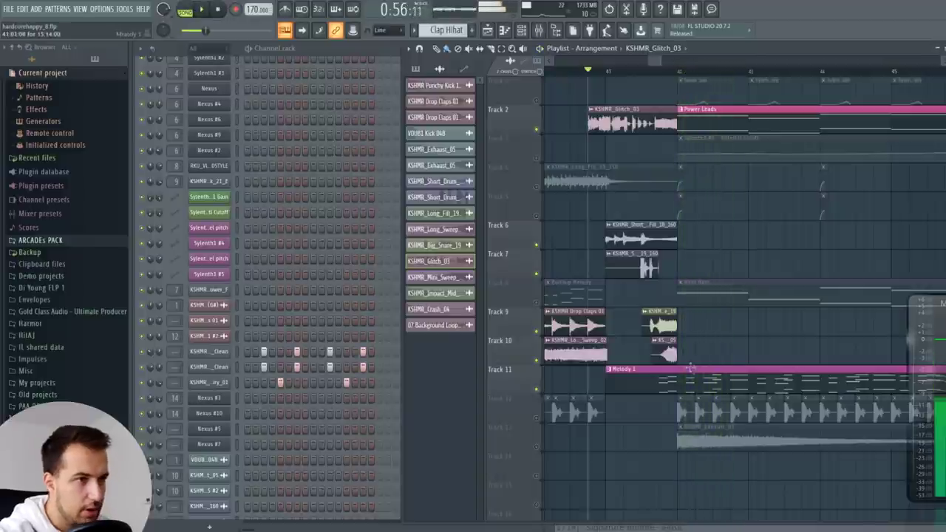
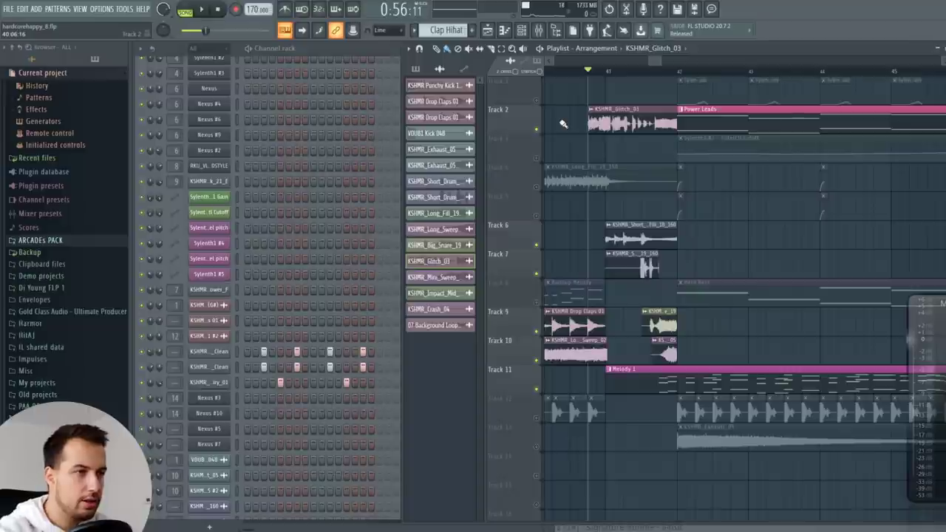
pyautogui.press('space')
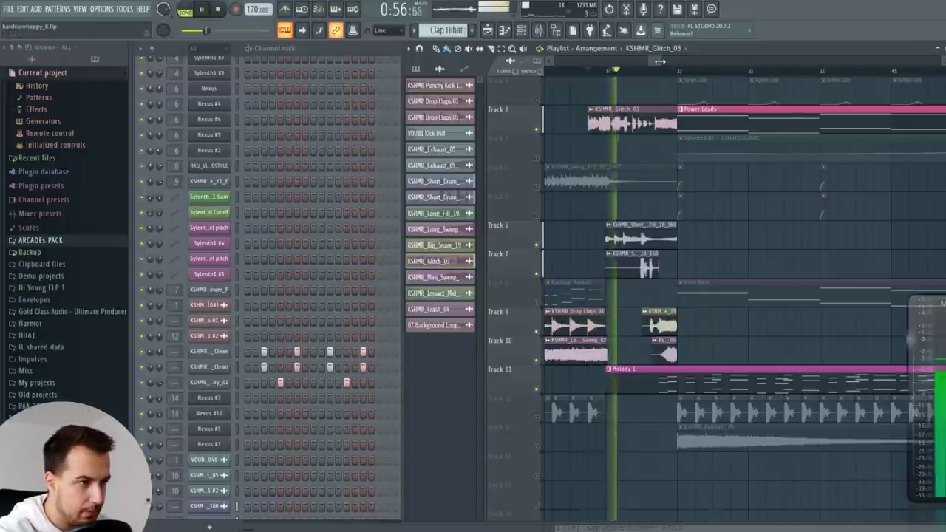
pyautogui.press('space')
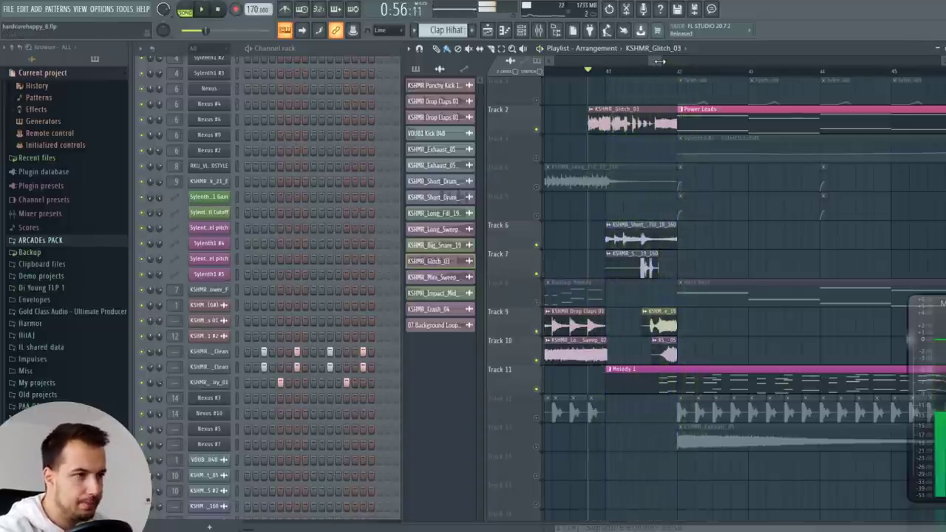
# - Solo the long drum fill on Track 4 and play it in the buildup
pyautogui.rightClick(536, 187)
pyautogui.moveTo(648, 62); pyautogui.dragTo(636, 62)
pyautogui.click(657, 71)
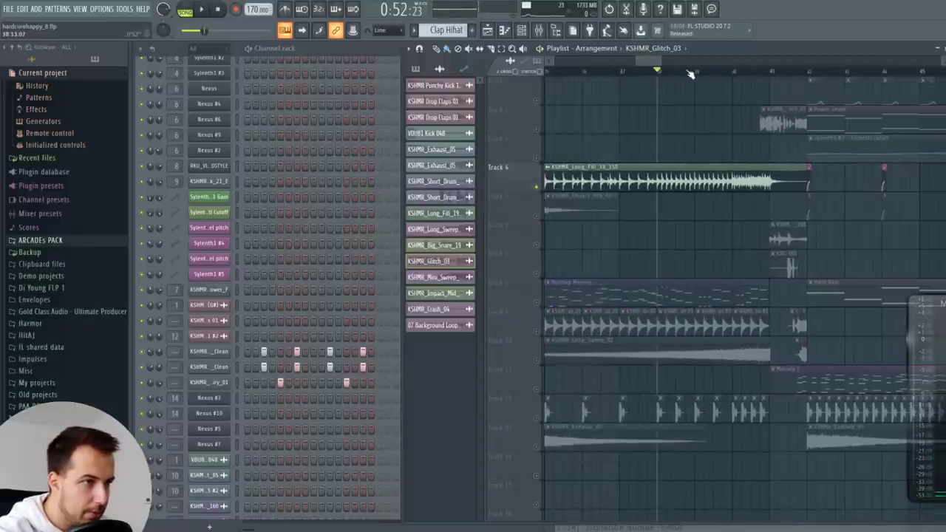
pyautogui.press('space')
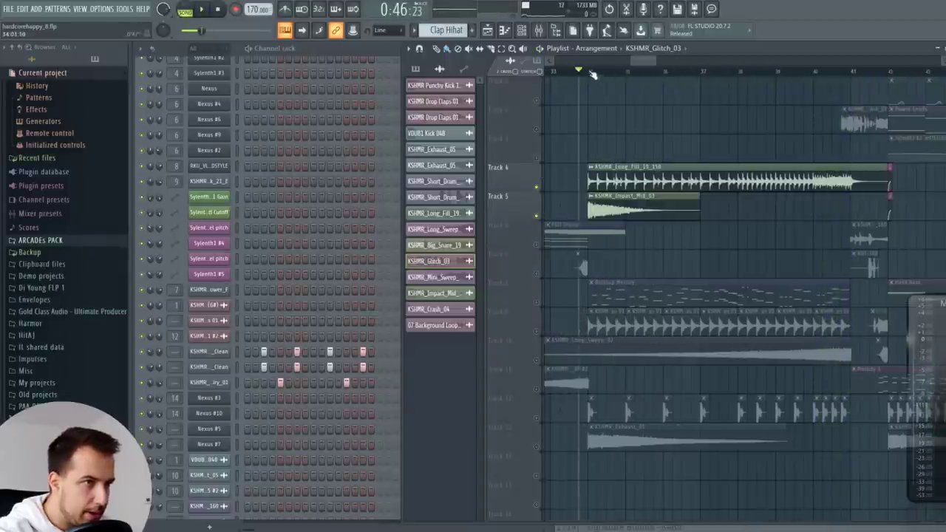
# - Enable the claps on Track 9 and kicks on Track 12, and audition the buildup drums from bar 34 up to the drop
pyautogui.click(536, 330)
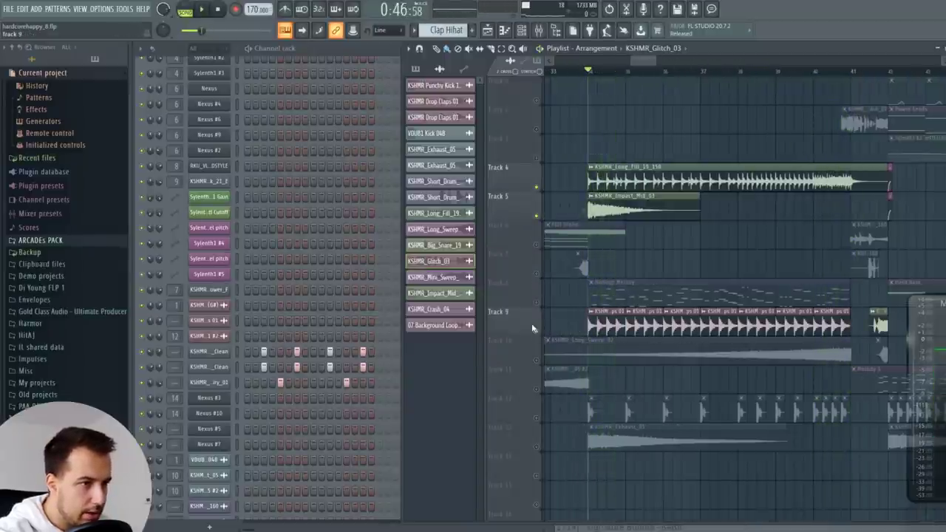
pyautogui.press('space')
pyautogui.click(538, 419)
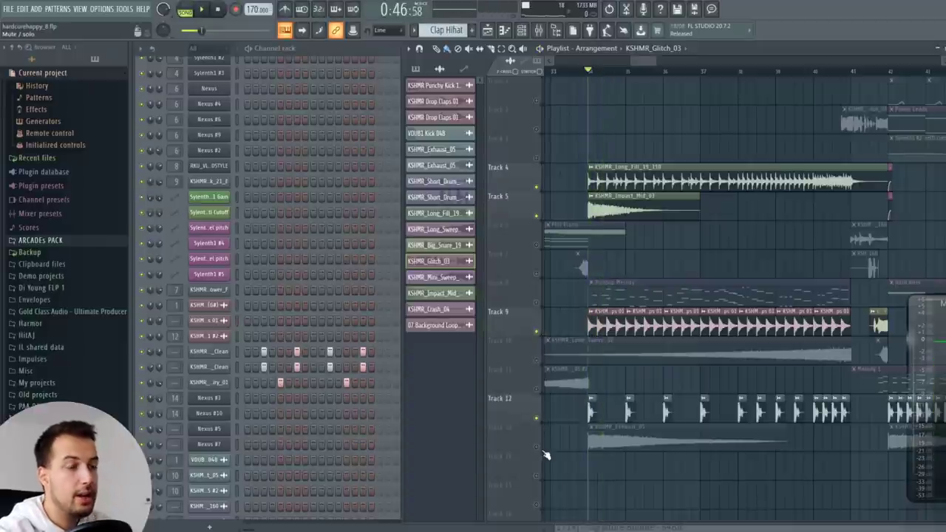
pyautogui.scroll(-2, 665, 384)
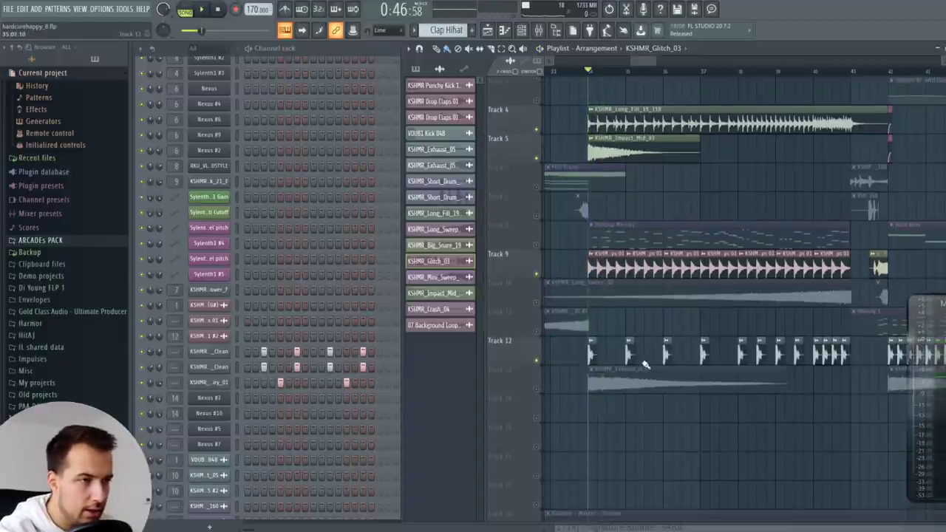
pyautogui.press('space')
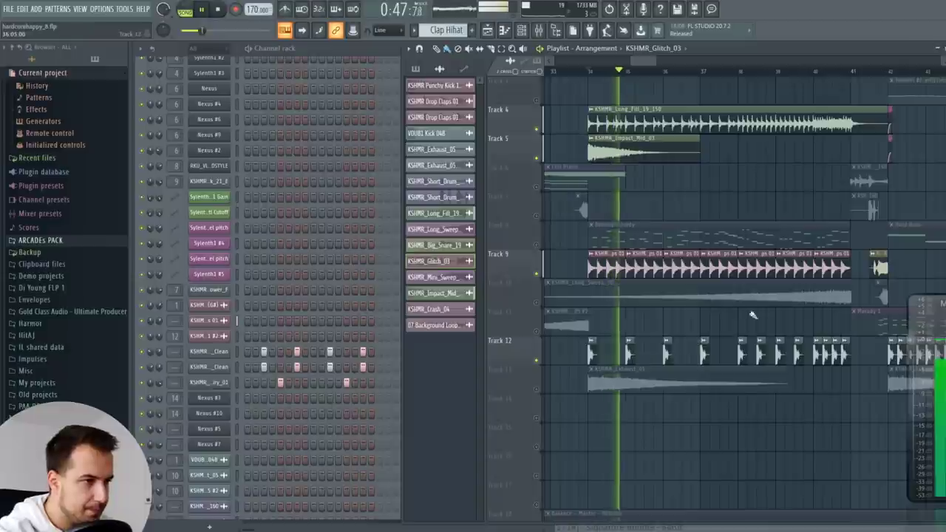
pyautogui.click(739, 70)
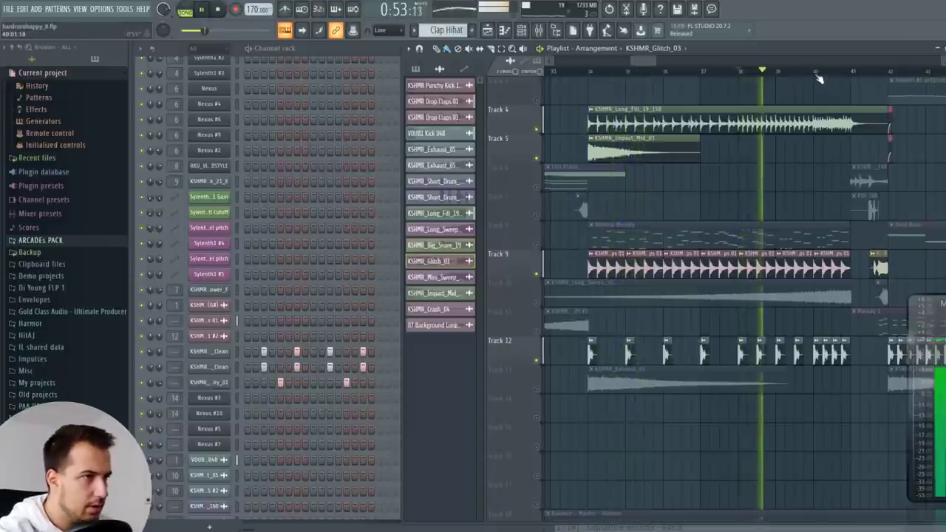
pyautogui.click(816, 73)
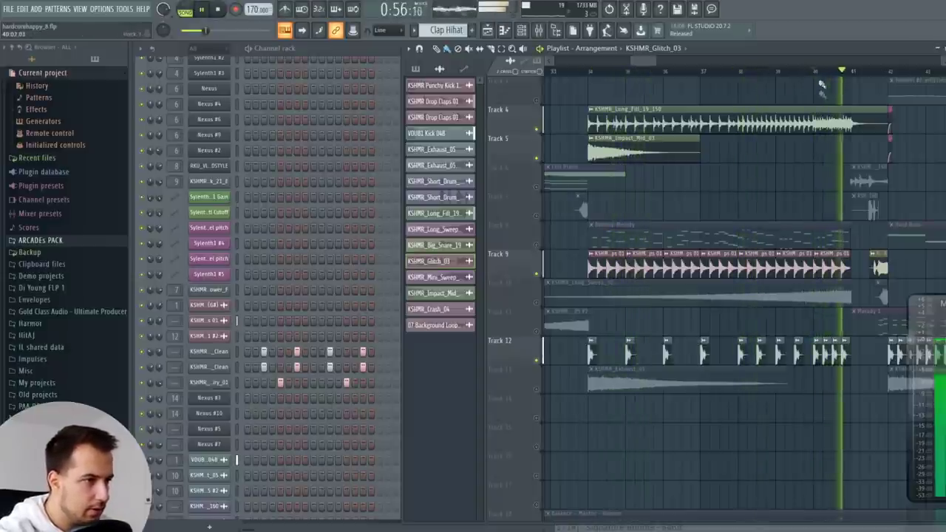
pyautogui.press('space')
# - Solo Track 8 and play the Buildup Melody clip from its start at bar 34
pyautogui.scroll(2, 571, 278)
pyautogui.scroll(-2, 571, 277)
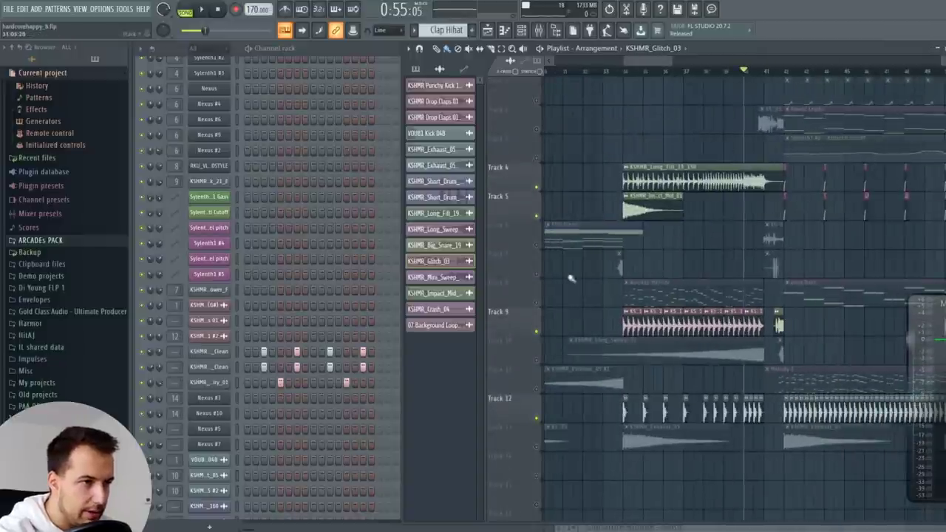
pyautogui.click(541, 306)
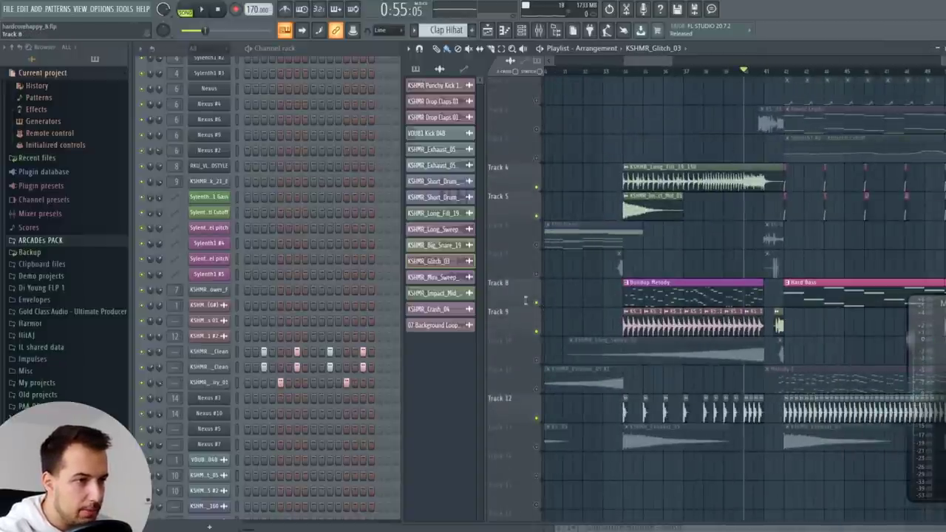
pyautogui.rightClick(537, 303)
pyautogui.click(626, 71)
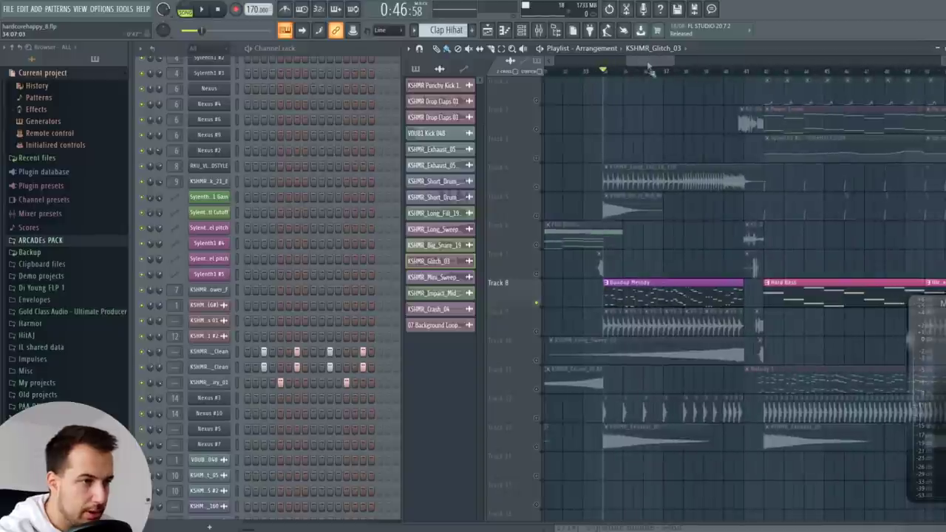
pyautogui.scroll(-5, 687, 283)
pyautogui.press('space')
pyautogui.scroll(4, 691, 284)
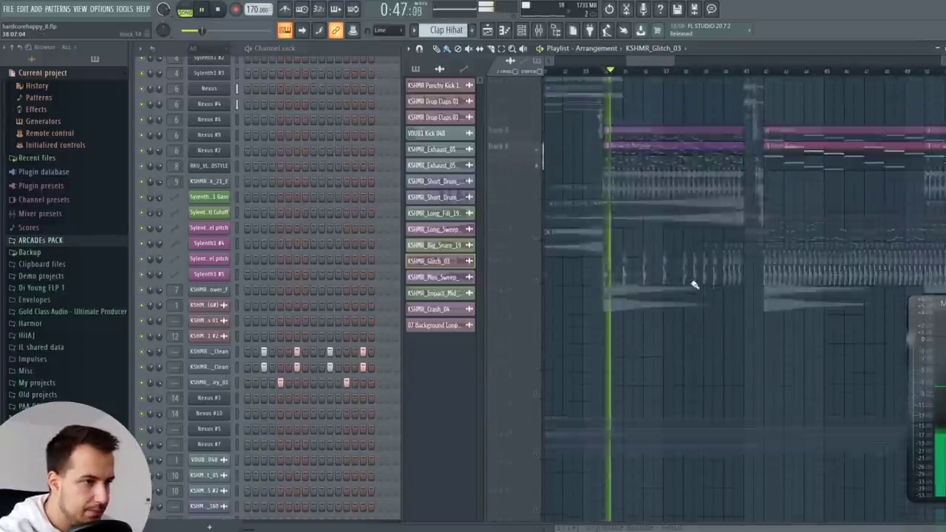
pyautogui.scroll(1, 667, 264)
pyautogui.press('space')
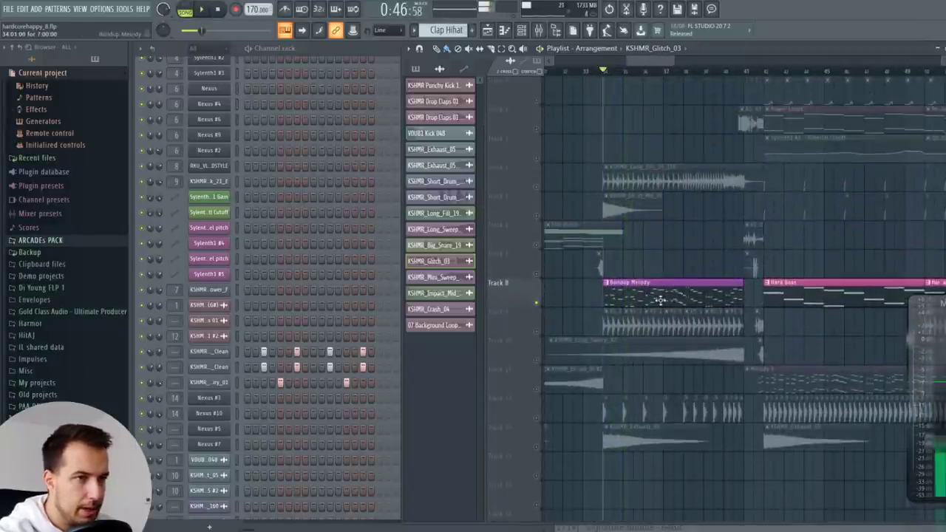
# - Select the Buildup Melody pattern and examine its Nexus notes in the expanded channel rack
pyautogui.click(661, 300)
pyautogui.click(327, 53)
pyautogui.scroll(3, 238, 175)
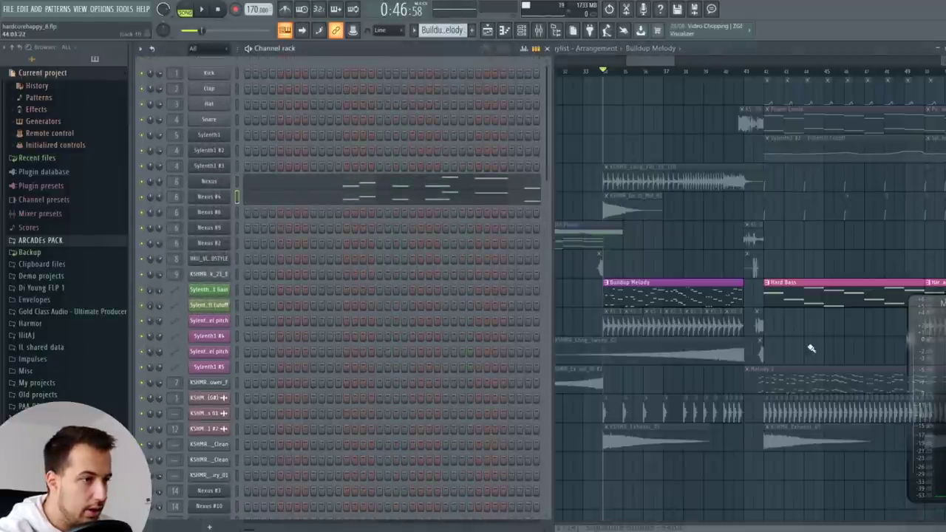
# - Compare Melody 1 soloed on Track 11 at the drop with the Buildup Melody soloed on Track 8
pyautogui.click(728, 72)
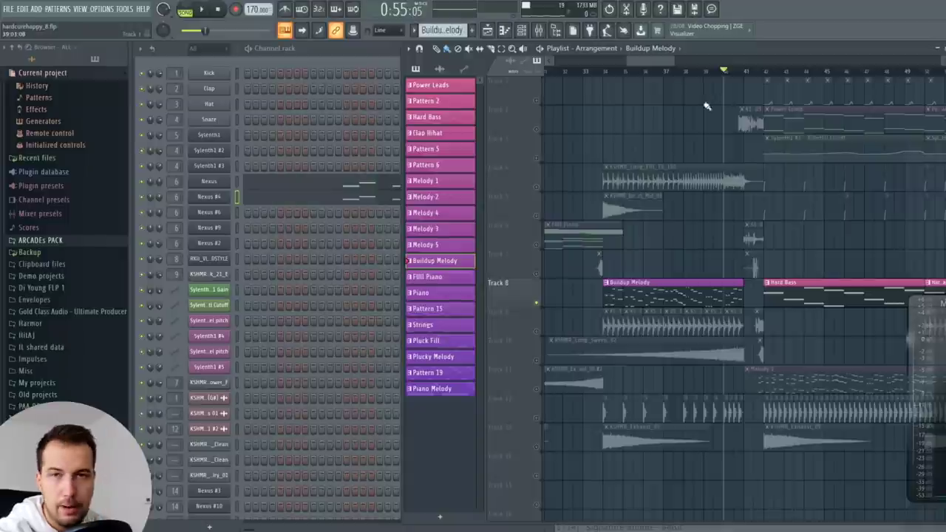
pyautogui.rightClick(536, 391)
pyautogui.click(765, 73)
pyautogui.press('space')
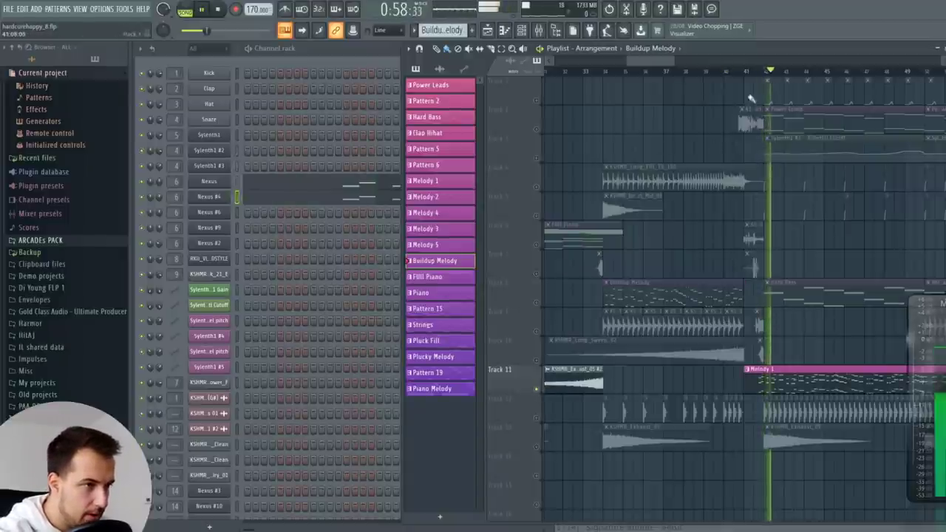
pyautogui.rightClick(543, 307)
pyautogui.click(711, 72)
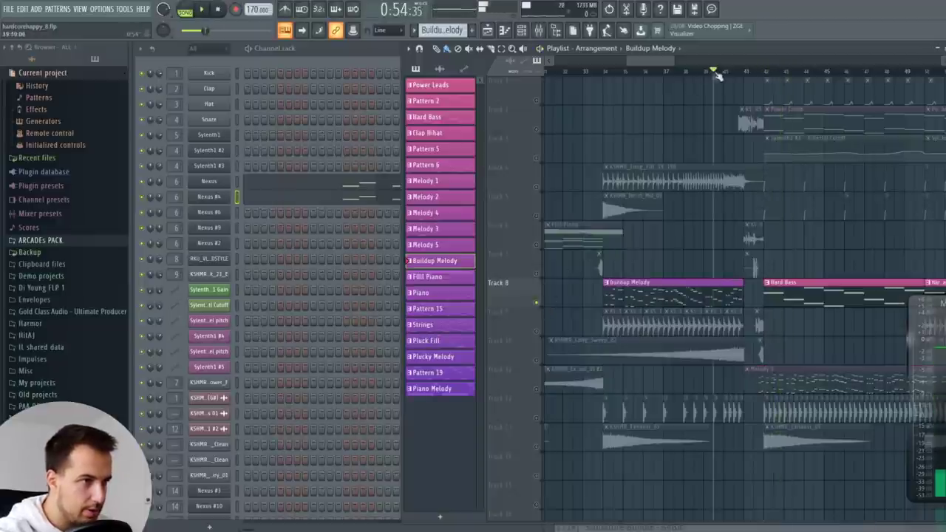
# - Unsolo Track 8 so all tracks are active, and play the full buildup from bar 34 into the drop
pyautogui.rightClick(538, 306)
pyautogui.press('space')
pyautogui.click(600, 72)
pyautogui.press('space')
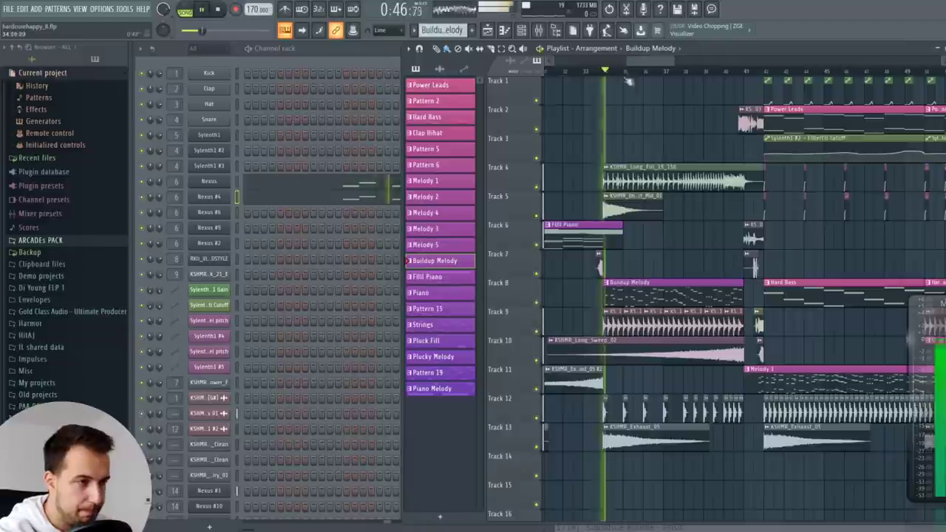
pyautogui.moveTo(672, 60); pyautogui.dragTo(688, 61)
pyautogui.scroll(1, 686, 74)
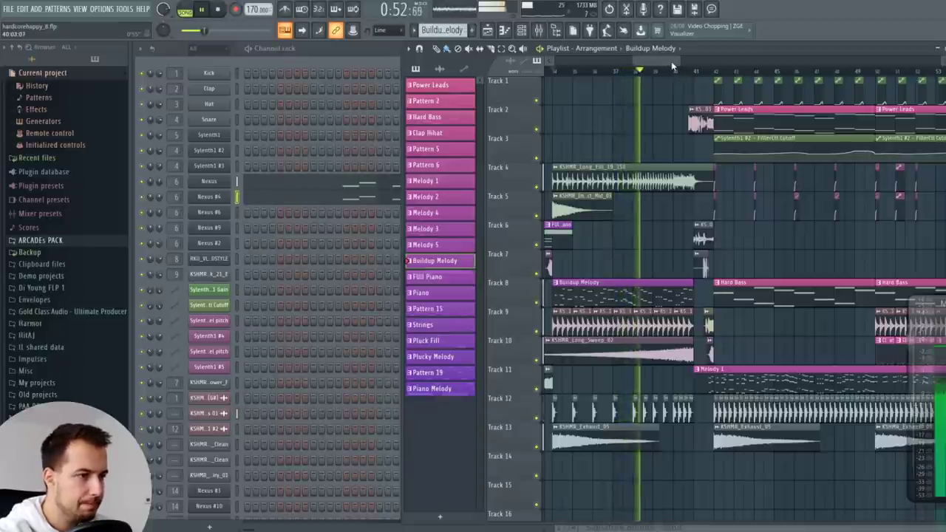
pyautogui.moveTo(671, 62); pyautogui.dragTo(680, 66)
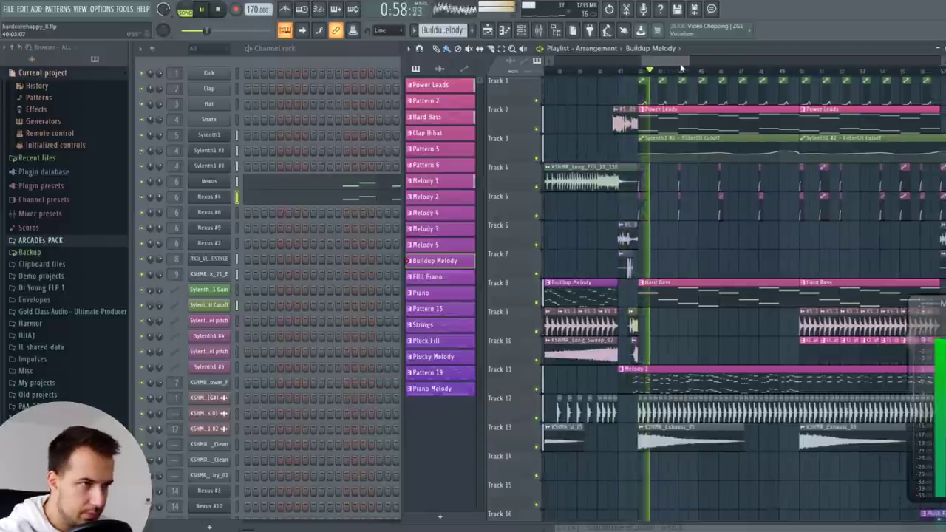
pyautogui.click(218, 9)
pyautogui.click(218, 10)
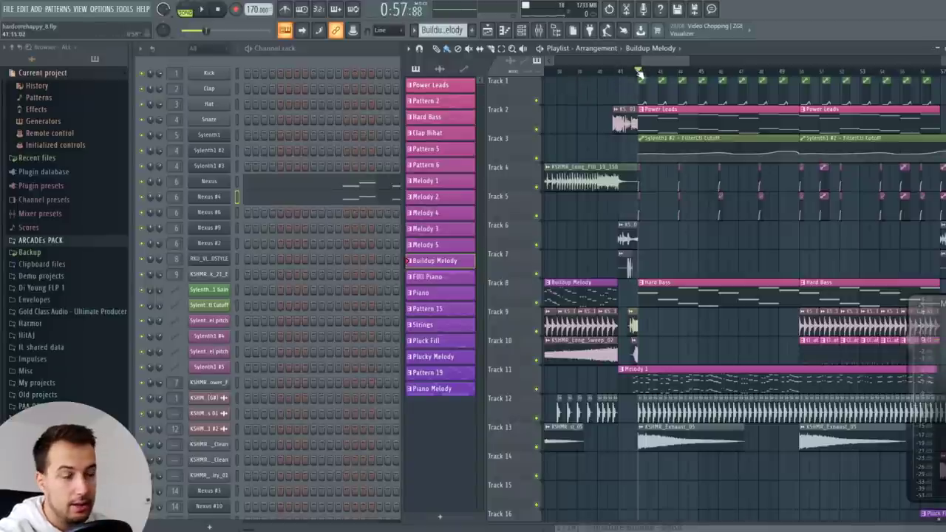
# - Locate the master volume automation on Track 18 and inspect the Fruity Balance effect on the Master mixer track
pyautogui.moveTo(680, 68); pyautogui.dragTo(663, 69)
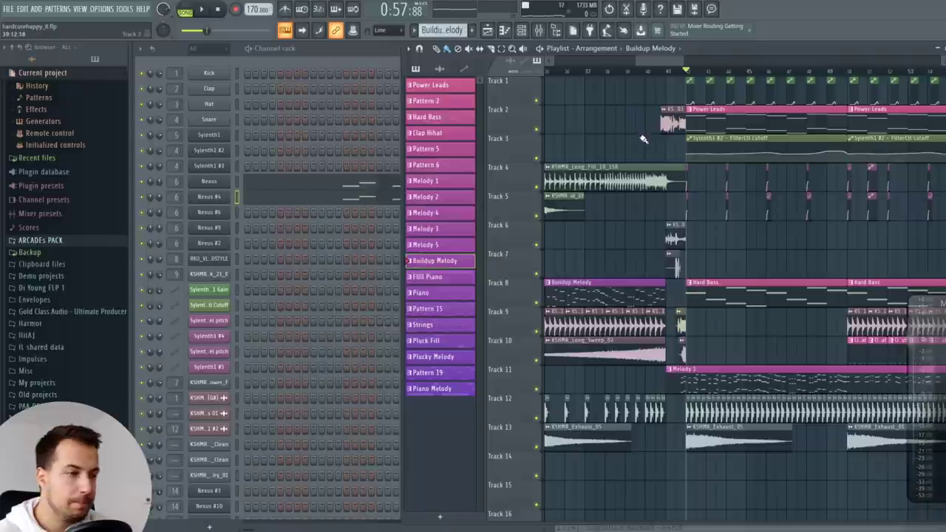
pyautogui.scroll(-5, 643, 139)
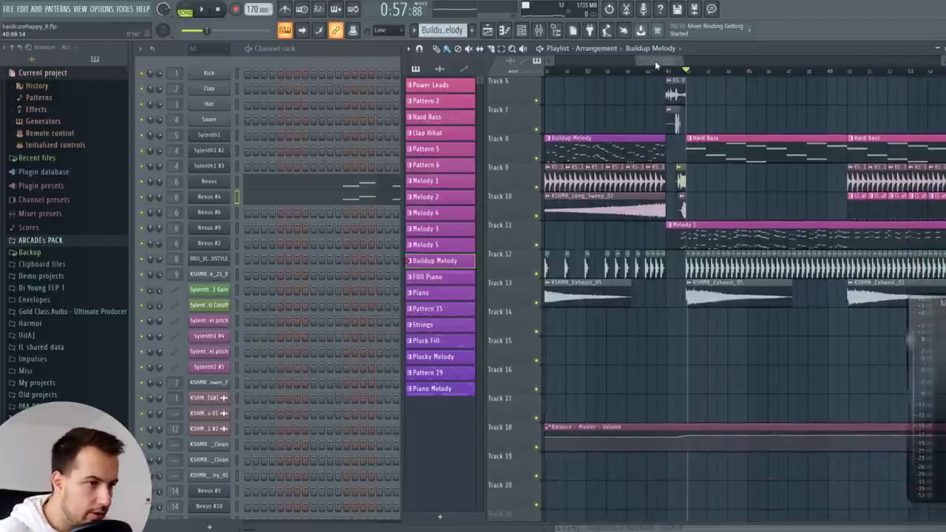
pyautogui.moveTo(655, 60); pyautogui.dragTo(647, 61)
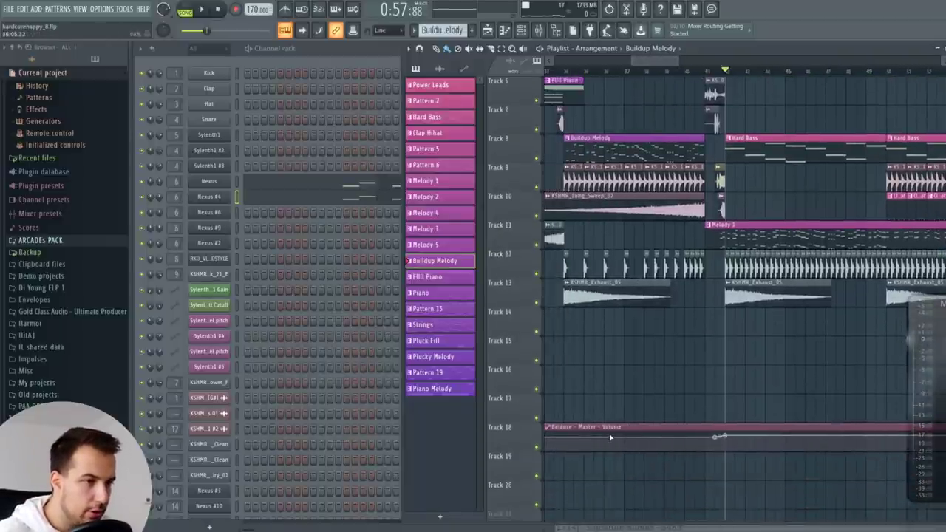
pyautogui.click(538, 30)
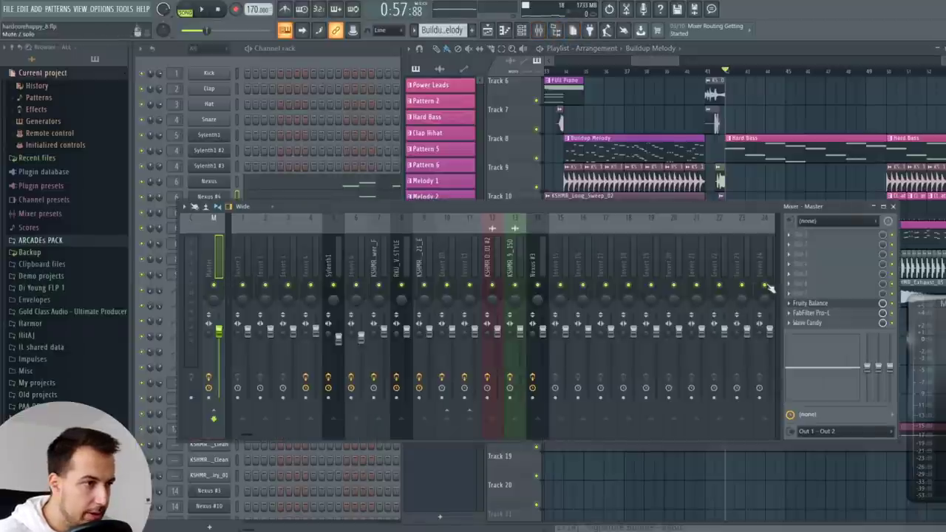
pyautogui.click(813, 303)
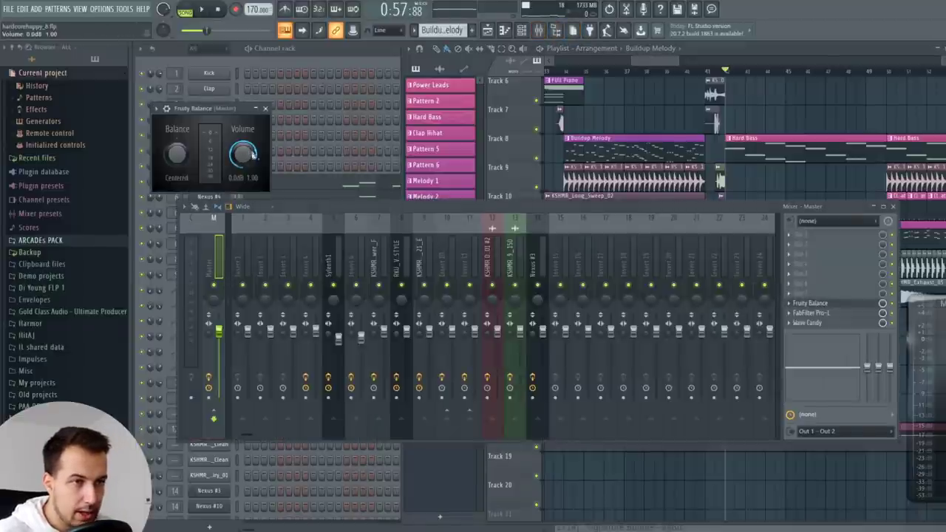
pyautogui.click(265, 108)
pyautogui.press('F9')
# - Examine the master volume automation points on Track 18 around the start of the drop
pyautogui.scroll(-2, 823, 182)
pyautogui.scroll(4, 741, 74)
pyautogui.scroll(-1, 726, 73)
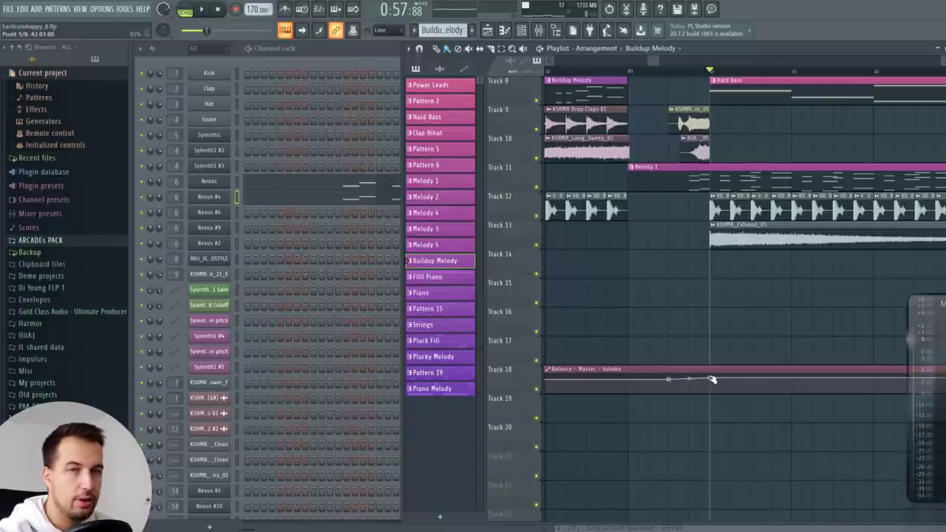
pyautogui.scroll(-5, 721, 71)
pyautogui.scroll(2, 715, 72)
# - Play the transition from about bar 40 into the drop to hear the master volume automation
pyautogui.click(696, 71)
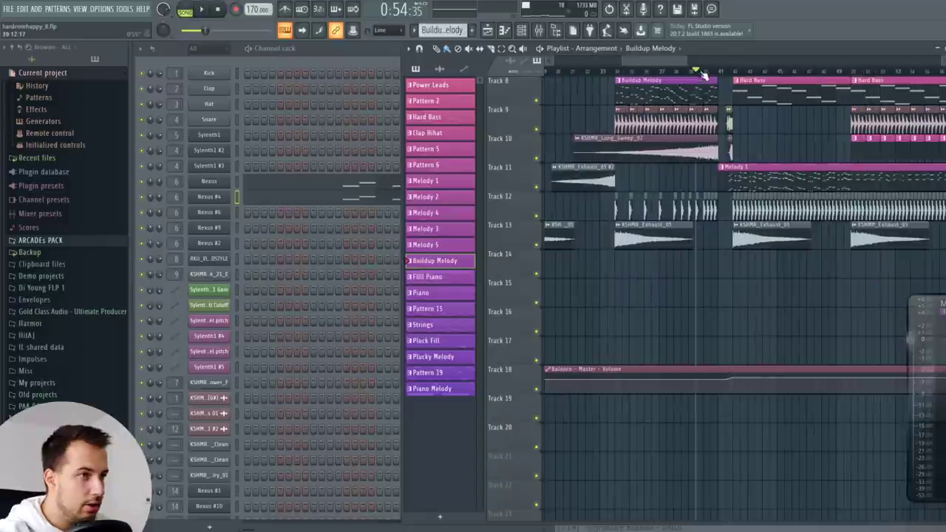
pyautogui.scroll(4, 670, 96)
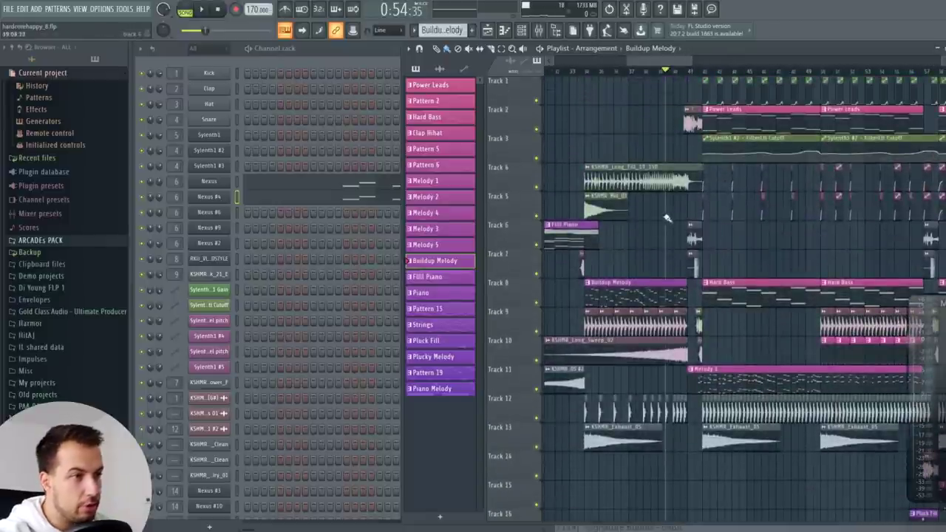
pyautogui.moveTo(674, 60); pyautogui.dragTo(680, 66)
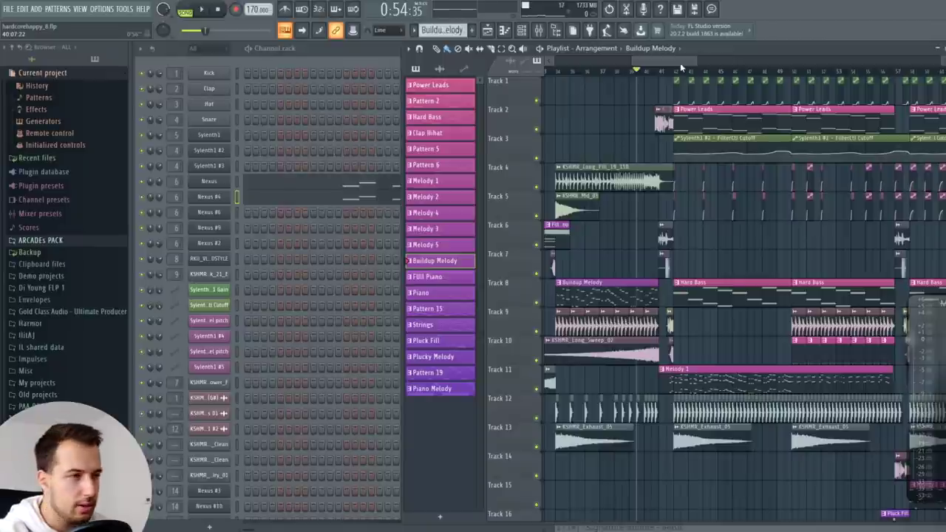
pyautogui.moveTo(680, 64); pyautogui.dragTo(682, 63)
pyautogui.click(635, 72)
pyautogui.scroll(-4, 656, 407)
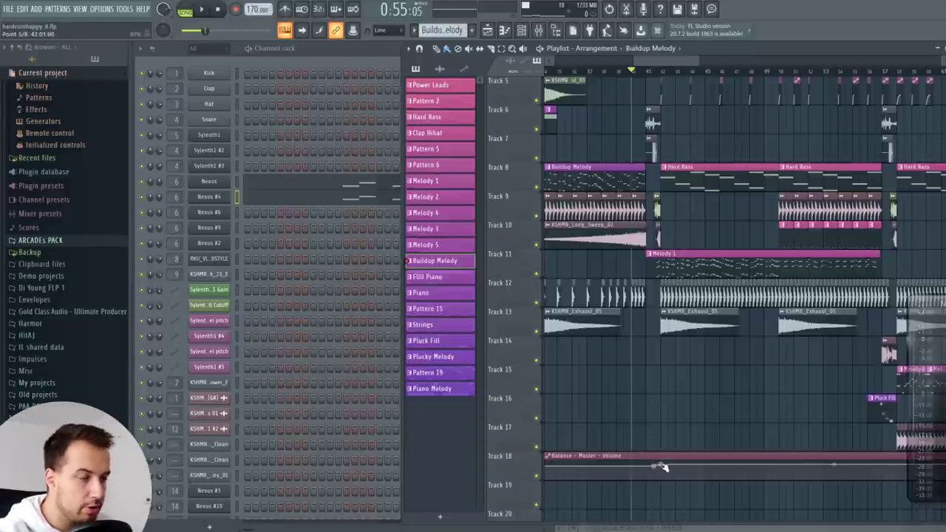
pyautogui.press('space')
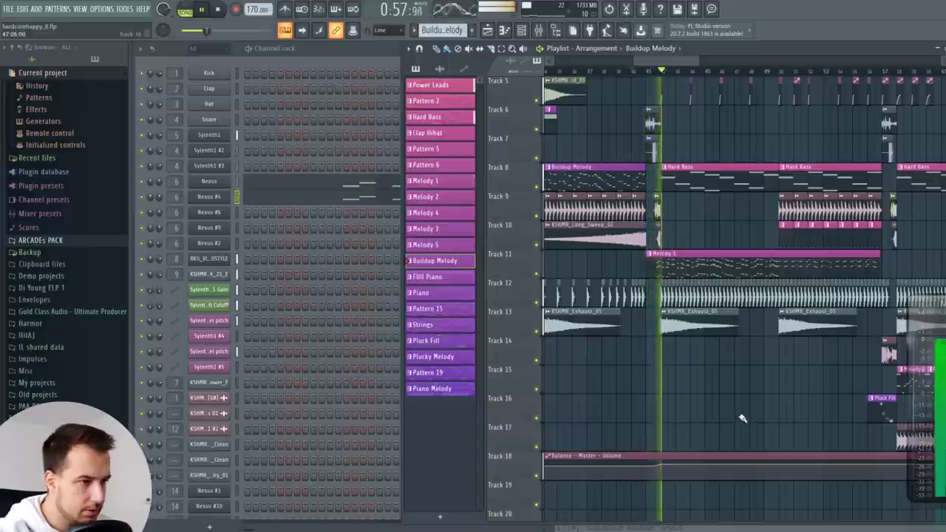
pyautogui.press('space')
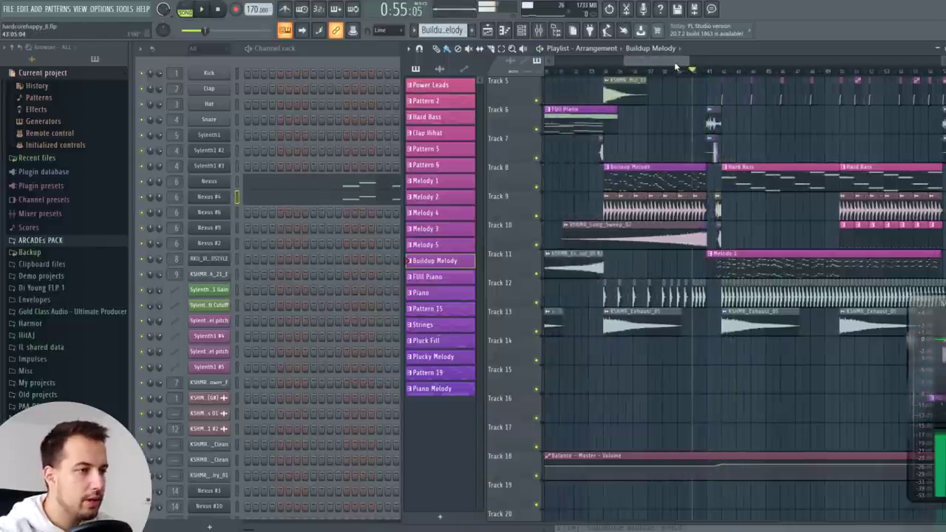
# - Play the second half of the drop from bar 57, including the fill leading into bar 58
pyautogui.scroll(-3, 697, 77)
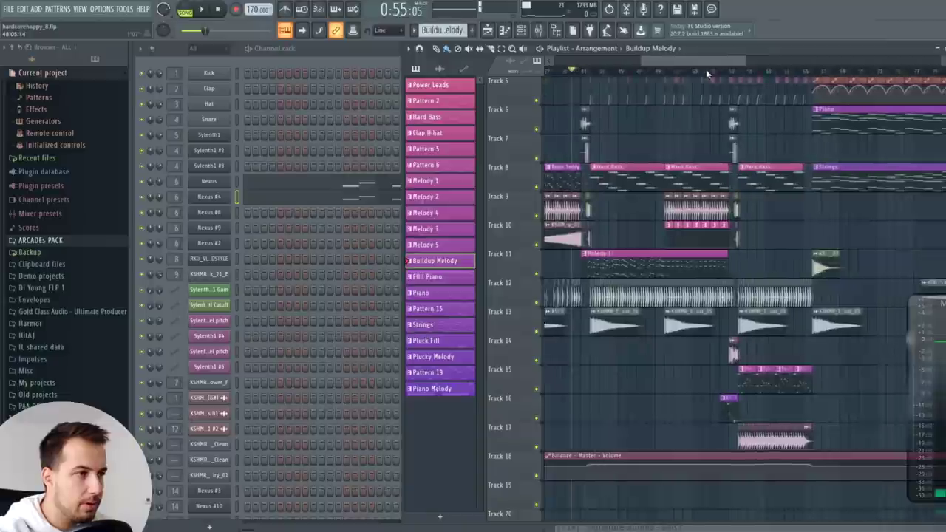
pyautogui.scroll(-2, 707, 71)
pyautogui.scroll(3, 728, 160)
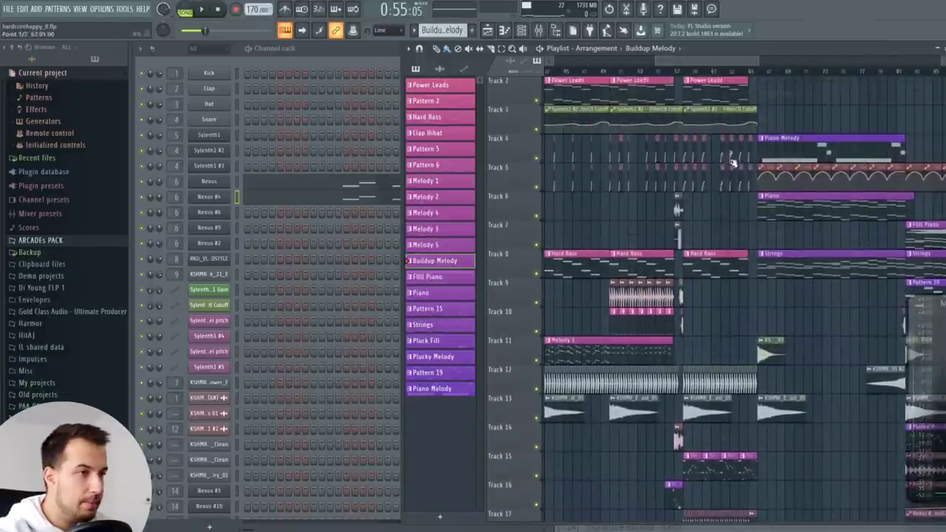
pyautogui.scroll(-4, 730, 162)
pyautogui.press('space')
pyautogui.scroll(2, 737, 165)
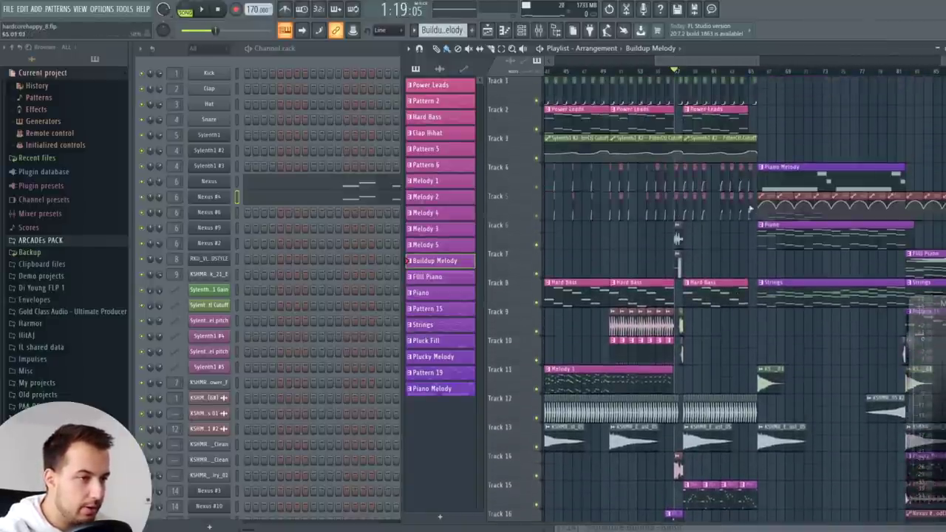
pyautogui.scroll(5, 697, 77)
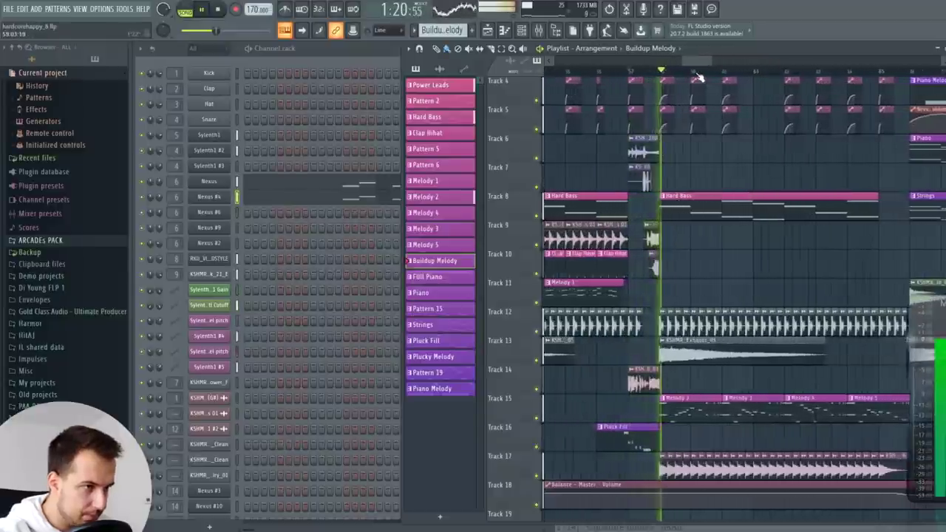
pyautogui.moveTo(698, 62); pyautogui.dragTo(703, 63)
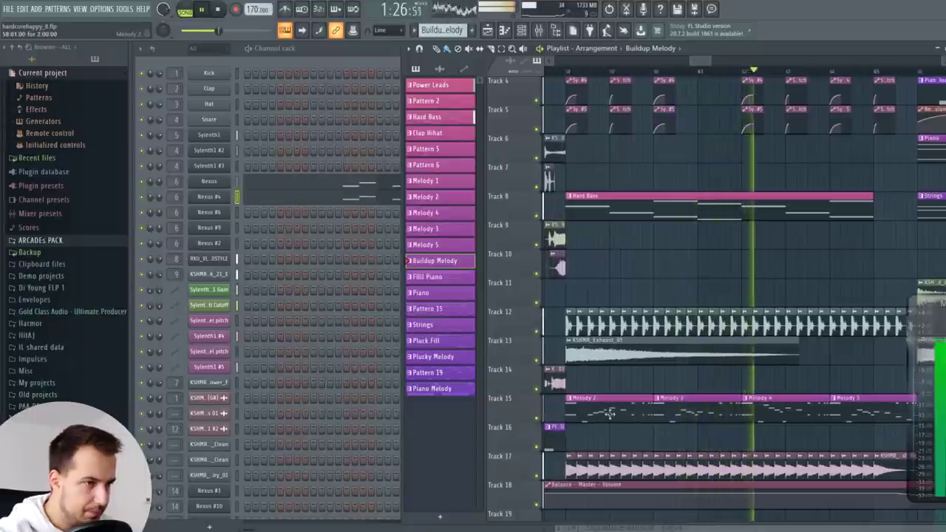
pyautogui.press('space')
# - Select the Melody 2 pattern and inspect the Sylenth1 #2 synth that plays it
pyautogui.click(436, 196)
pyautogui.click(213, 151)
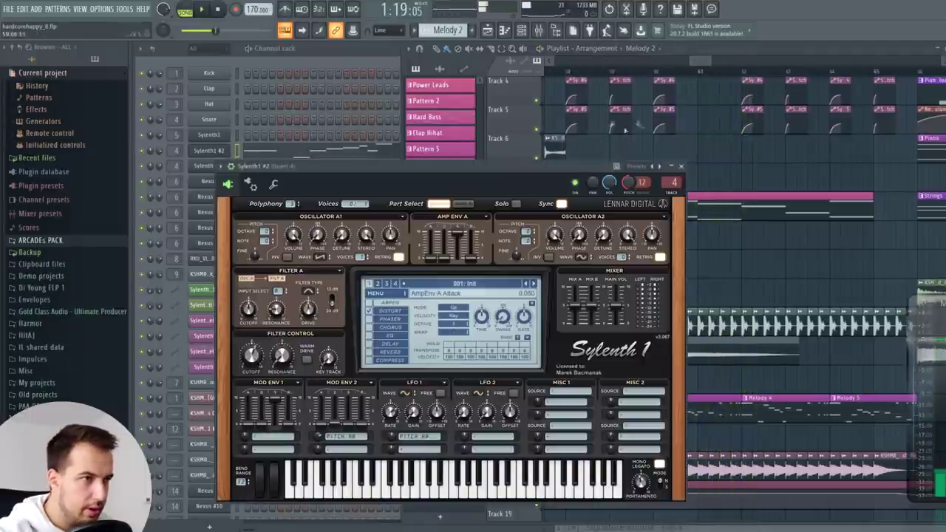
pyautogui.click(681, 166)
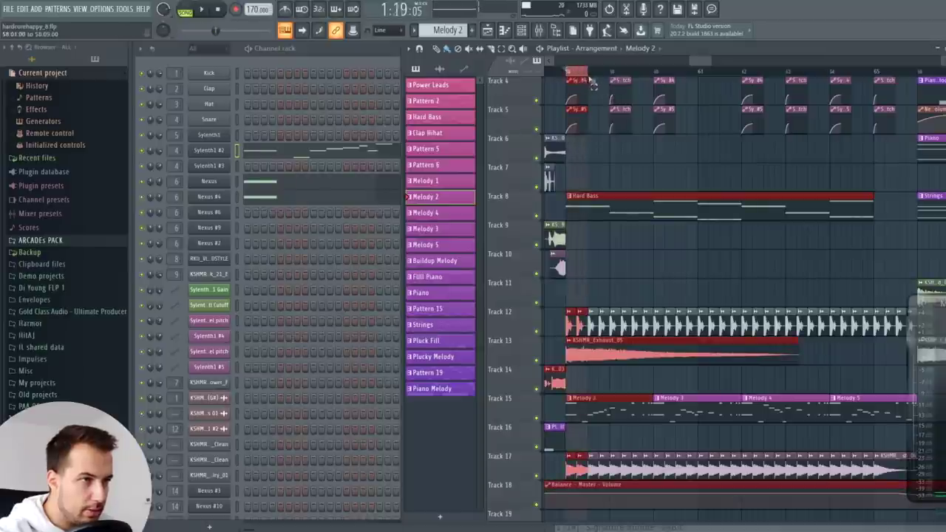
# - Isolate Tracks 4, 5 and 15 and play the melody with its pitch automation from bar 58
pyautogui.rightClick(537, 100)
pyautogui.click(537, 129)
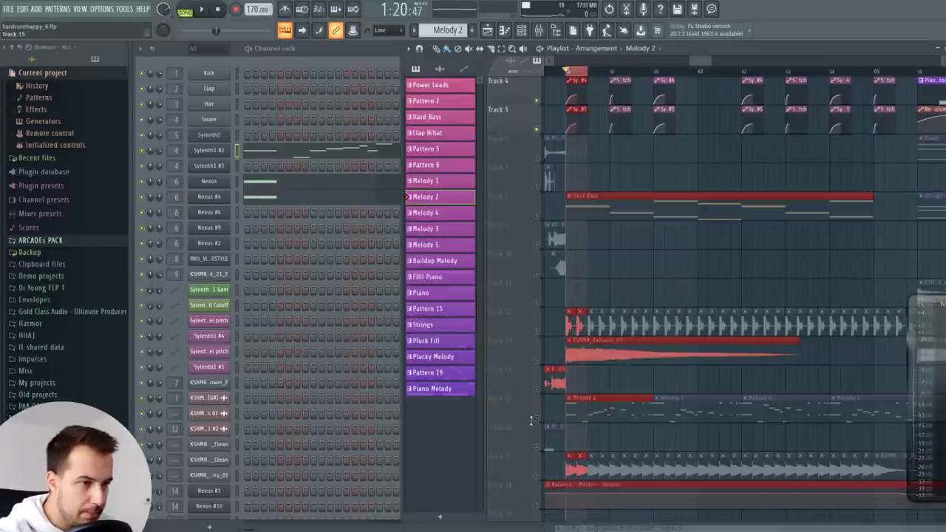
pyautogui.click(536, 419)
pyautogui.press('space')
pyautogui.press('space')
# - Play the isolated melody with Sylenth1 #2 open to examine how the pitch automation affects the synth
pyautogui.click(209, 150)
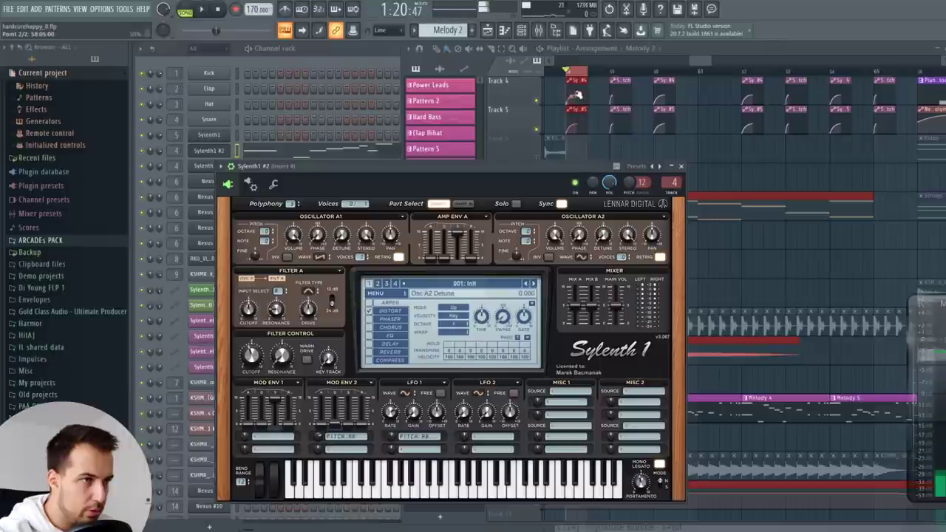
pyautogui.press('space')
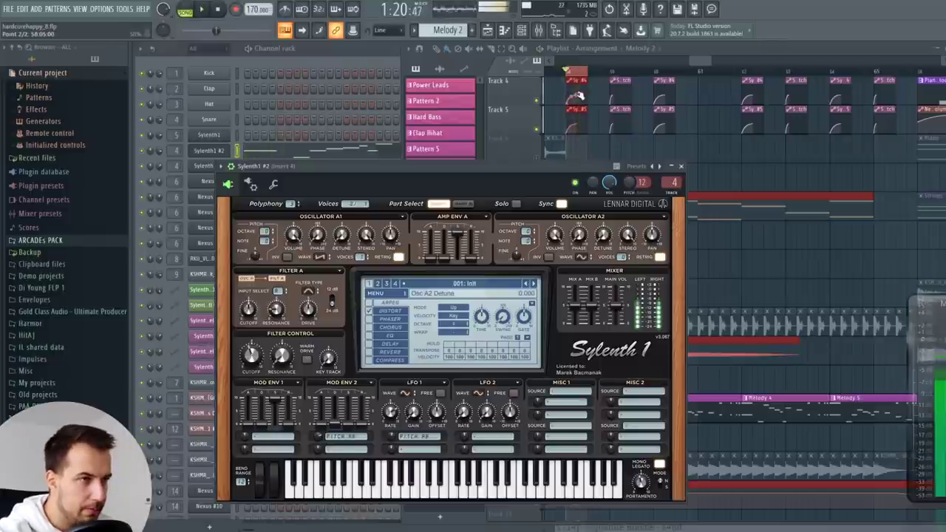
pyautogui.moveTo(579, 75); pyautogui.dragTo(580, 74)
pyautogui.click(369, 176)
pyautogui.click(681, 167)
# - Play the melody with the Track 1 and Track 3 automation also enabled, and inspect Sylenth1 #2 again
pyautogui.scroll(3, 538, 106)
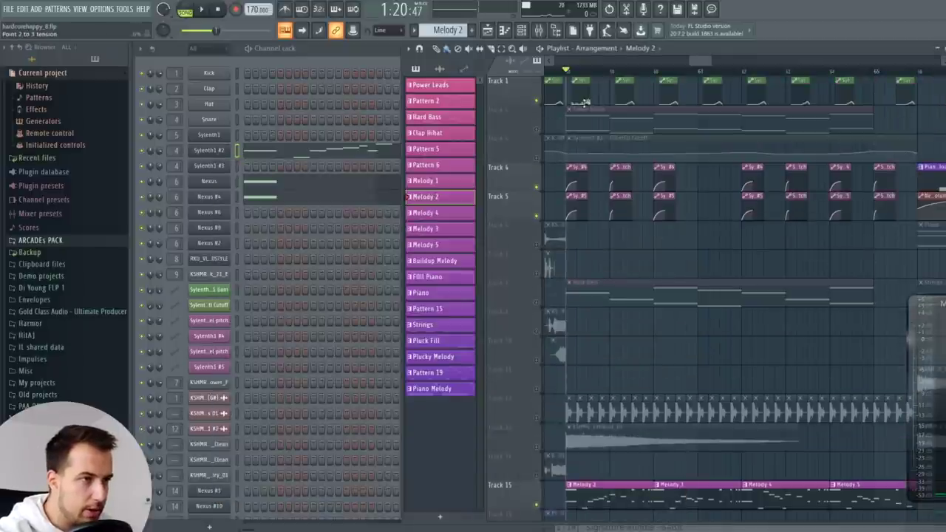
pyautogui.press('space')
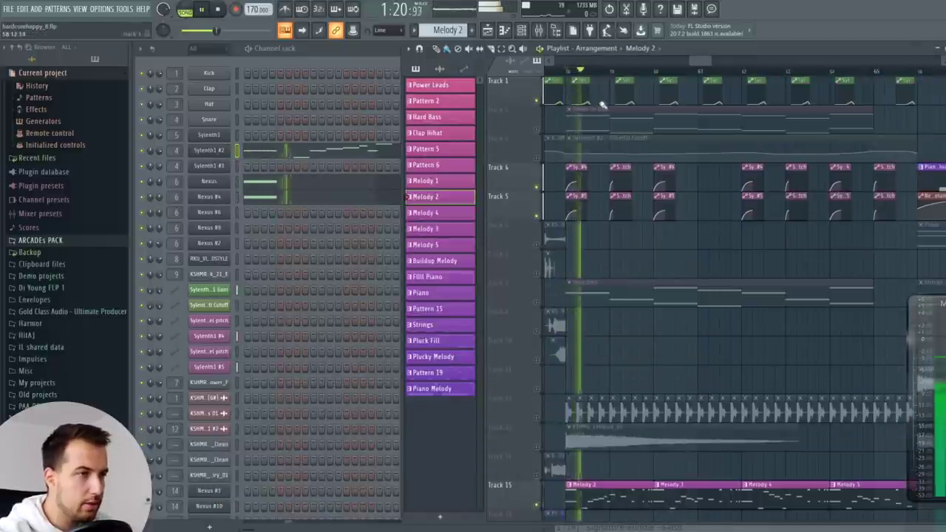
pyautogui.click(538, 159)
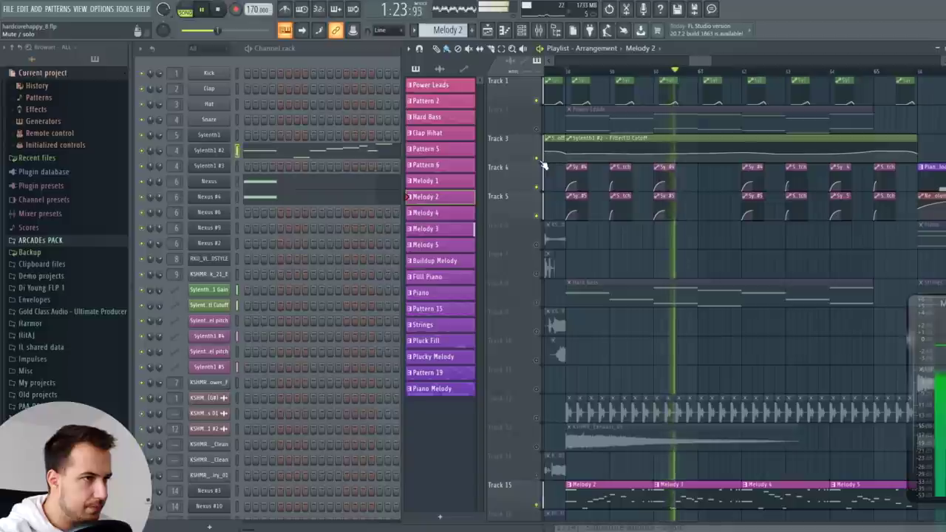
pyautogui.press('space')
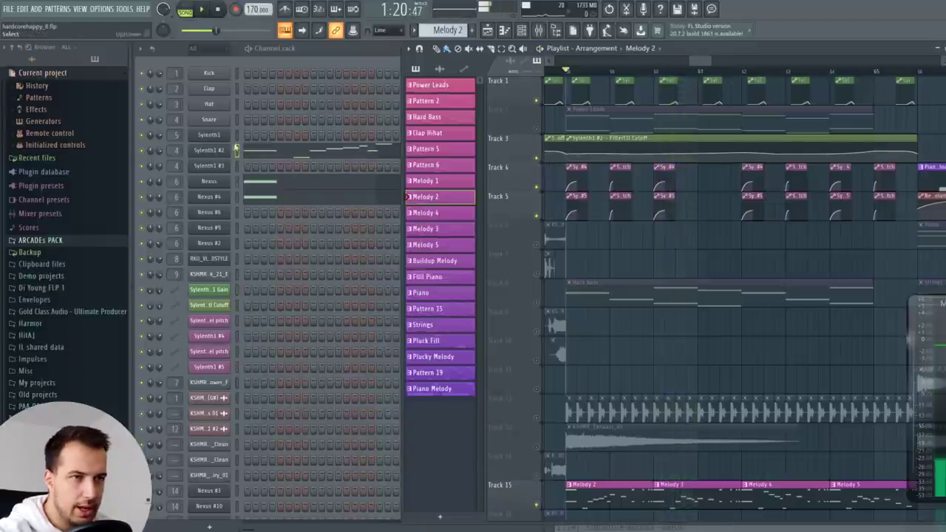
pyautogui.click(214, 150)
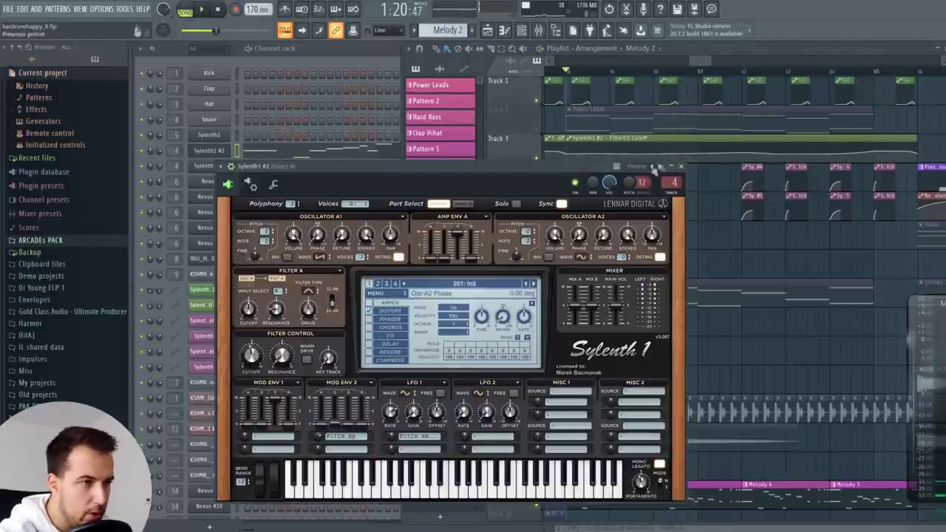
pyautogui.click(680, 167)
# - Solo Track 17 and play its repeated crash samples from bar 58
pyautogui.moveTo(711, 58); pyautogui.dragTo(720, 59)
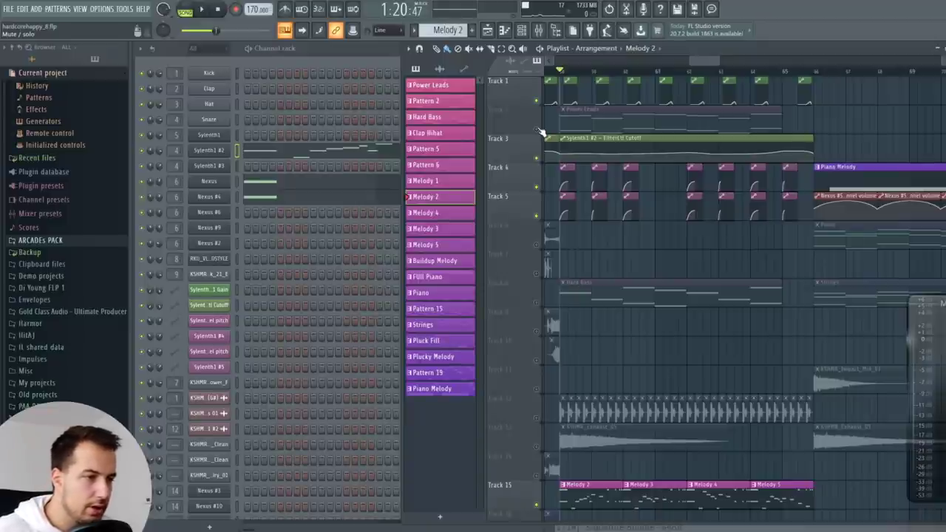
pyautogui.scroll(-6, 542, 132)
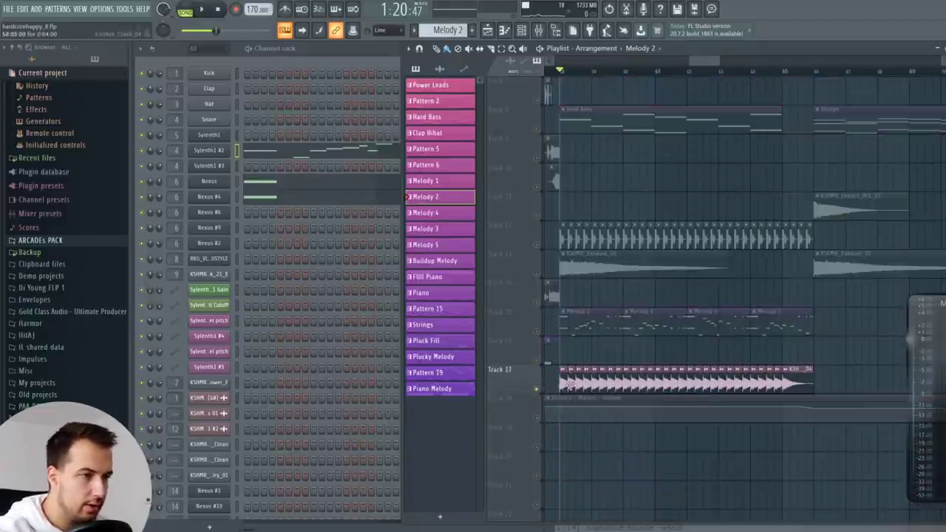
pyautogui.press('space')
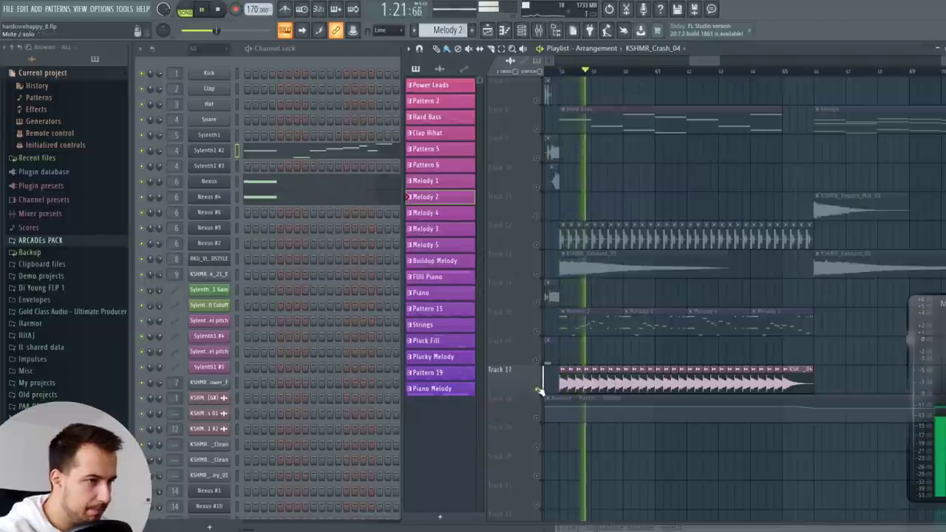
pyautogui.press('space')
# - Play the second half of the drop from bar 58 with all tracks active
pyautogui.press('space')
pyautogui.moveTo(718, 60)
pyautogui.mouseDown()
pyautogui.moveTo(733, 60)
pyautogui.moveTo(709, 60)
pyautogui.mouseUp()
pyautogui.scroll(5, 728, 125)
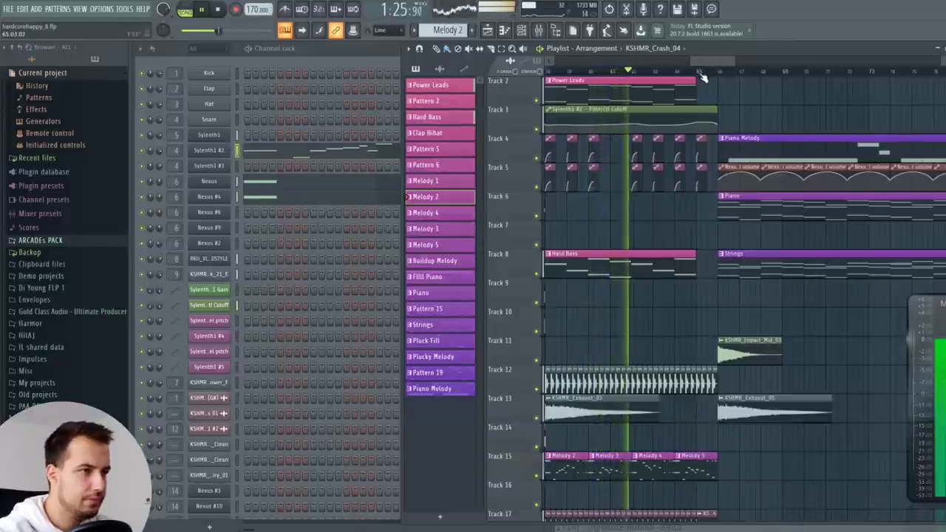
pyautogui.moveTo(707, 62); pyautogui.dragTo(704, 62)
pyautogui.hscroll(1, 703, 62)
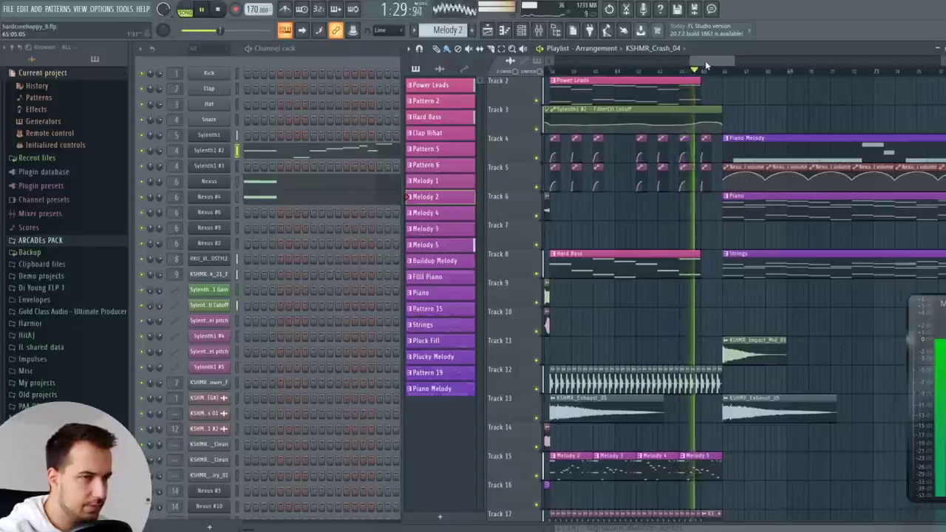
pyautogui.moveTo(706, 65); pyautogui.dragTo(709, 64)
pyautogui.press('space')
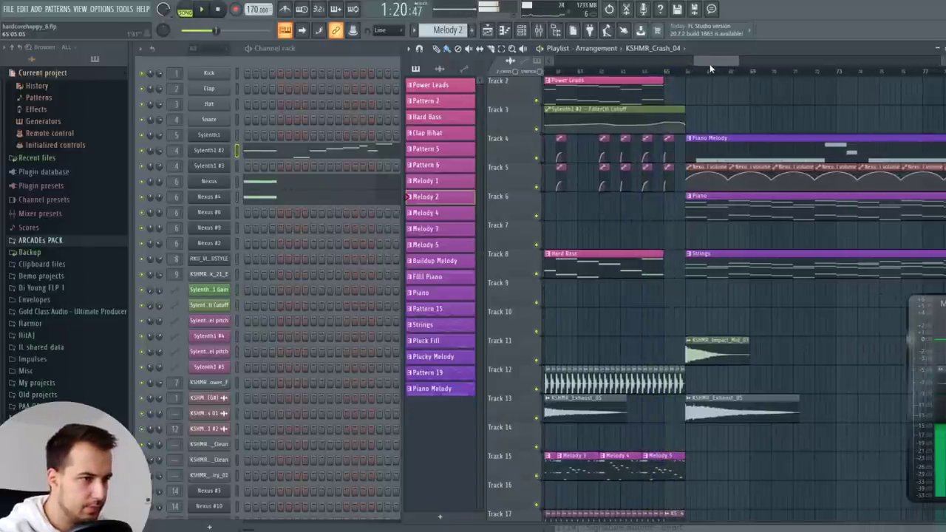
# - Play the end of the drop from about bar 65 to hear the closing pitch automation
pyautogui.scroll(-1, 702, 141)
pyautogui.scroll(-3, 702, 140)
pyautogui.click(668, 74)
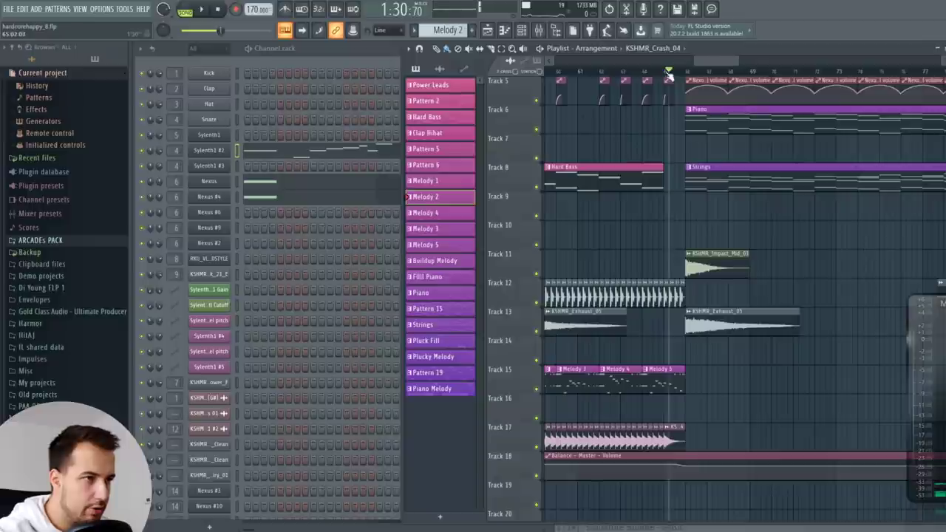
pyautogui.scroll(4, 696, 144)
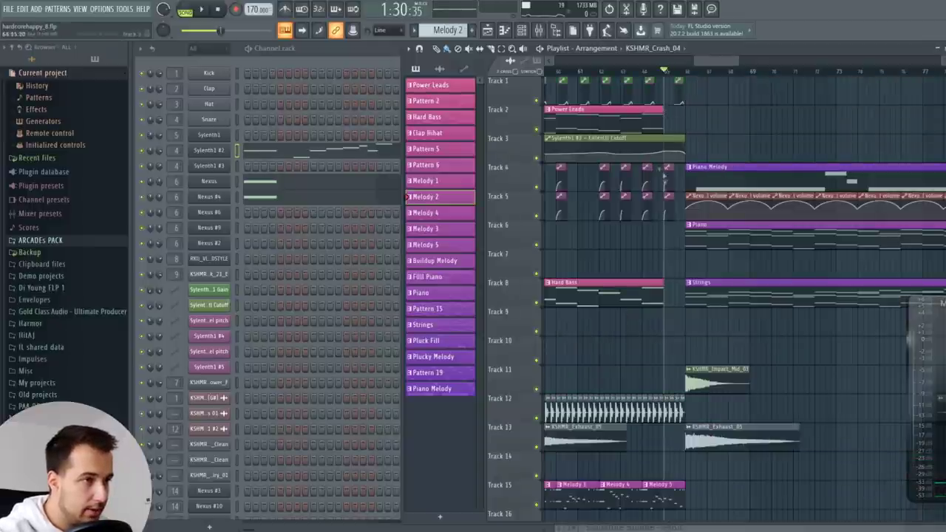
pyautogui.press('space')
pyautogui.scroll(-3, 709, 92)
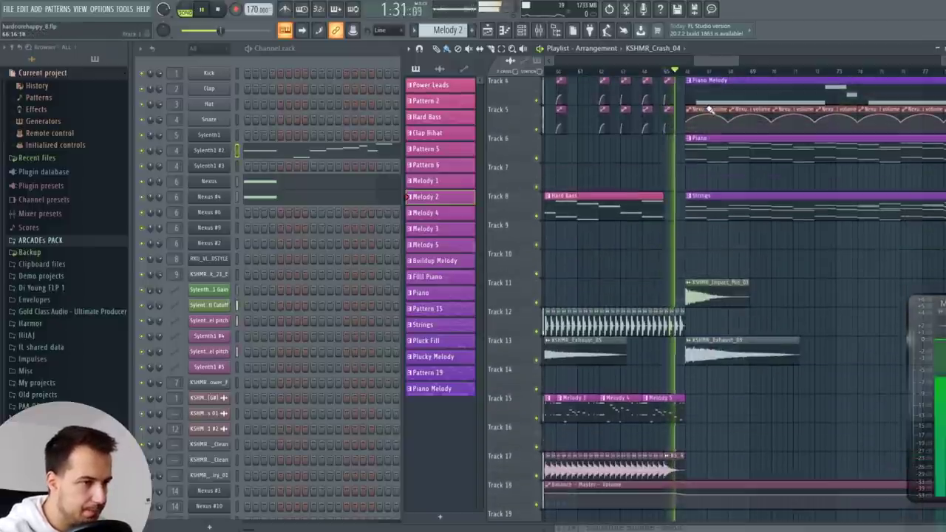
pyautogui.press('space')
# - Play the break from bar 66 to hear the piano, piano melody and strings together
pyautogui.click(690, 72)
pyautogui.hscroll(2, 702, 97)
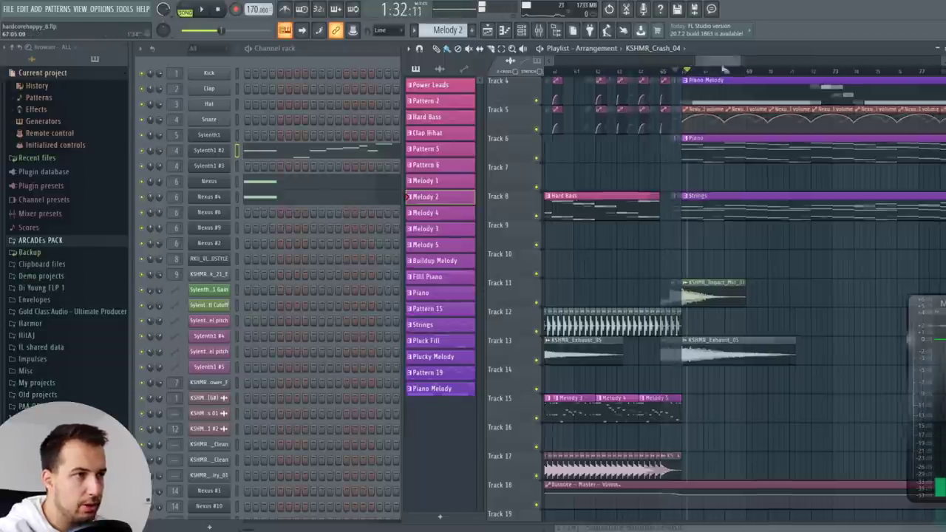
pyautogui.scroll(3, 718, 137)
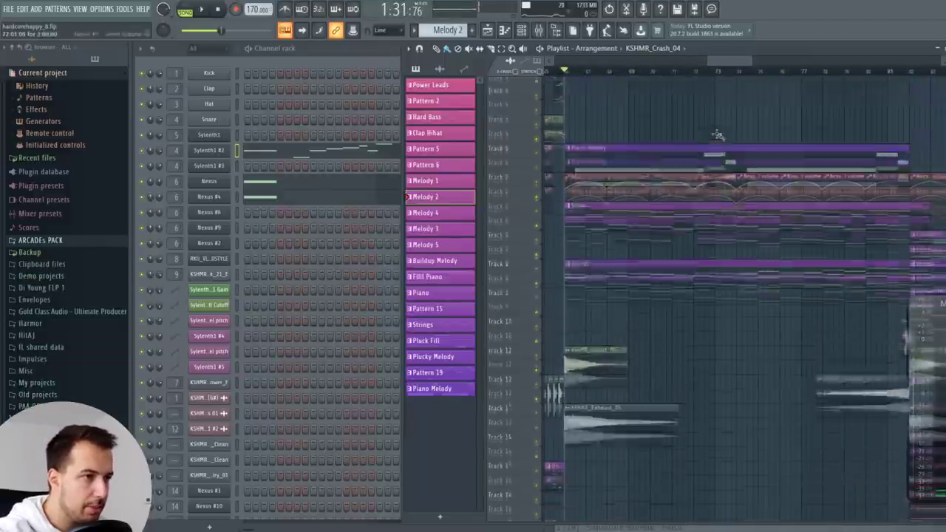
pyautogui.hscroll(2, 725, 146)
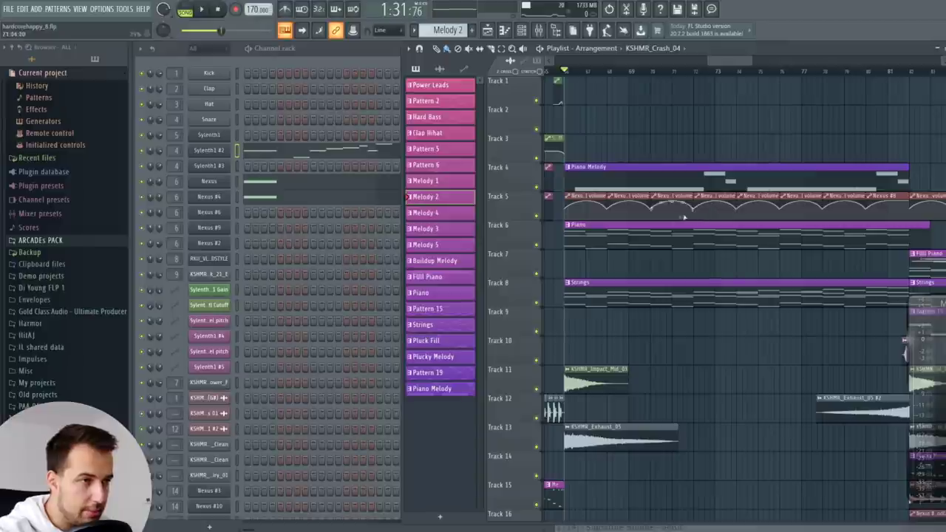
pyautogui.press('space')
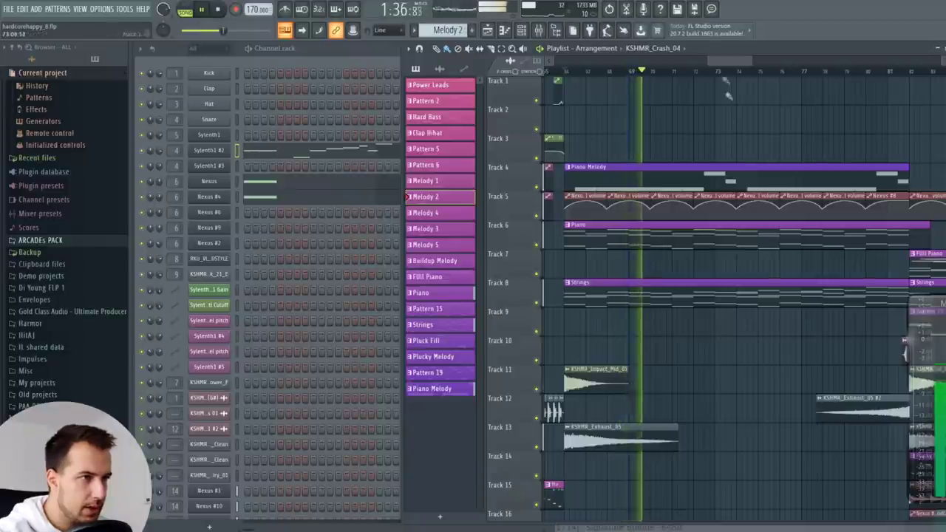
pyautogui.press('space')
# - Select the Piano pattern on Track 6 and examine its Nexus #3 chords in the piano roll
pyautogui.hscroll(-6, 724, 67)
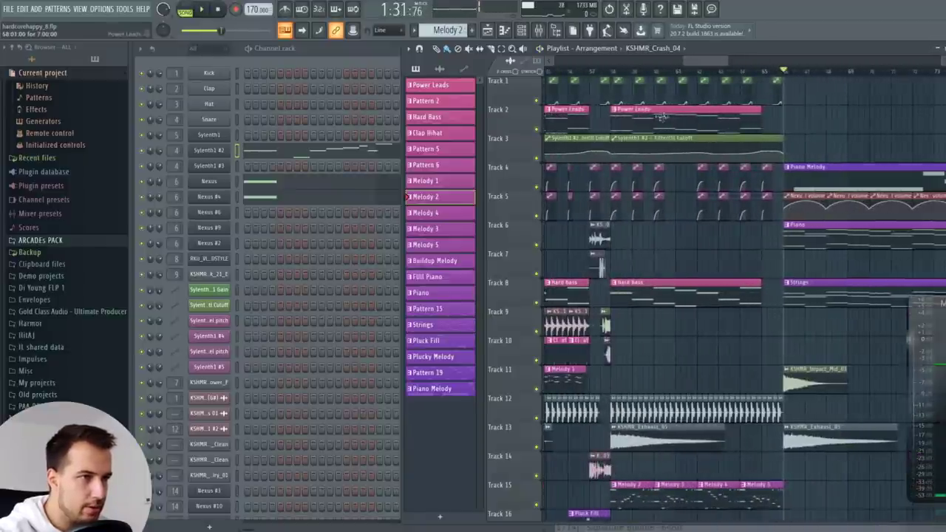
pyautogui.hscroll(3, 689, 67)
pyautogui.click(805, 224)
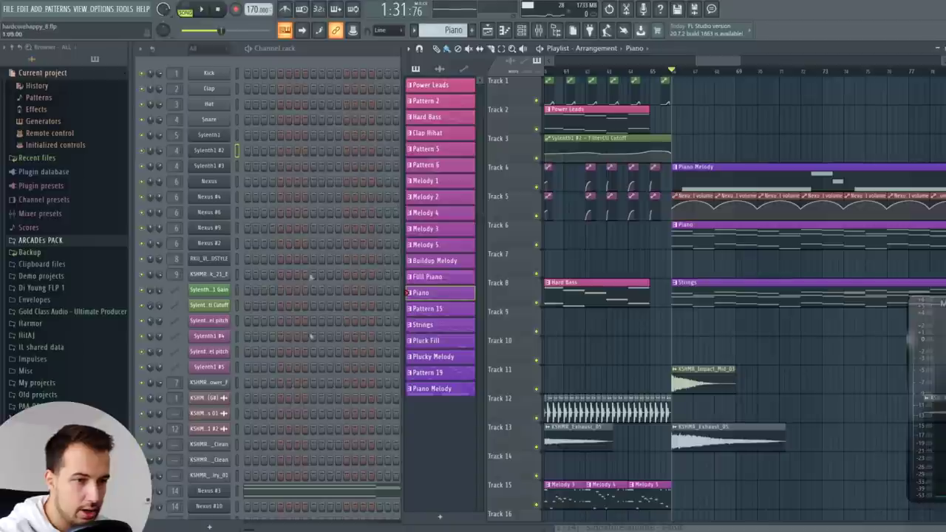
pyautogui.click(309, 494)
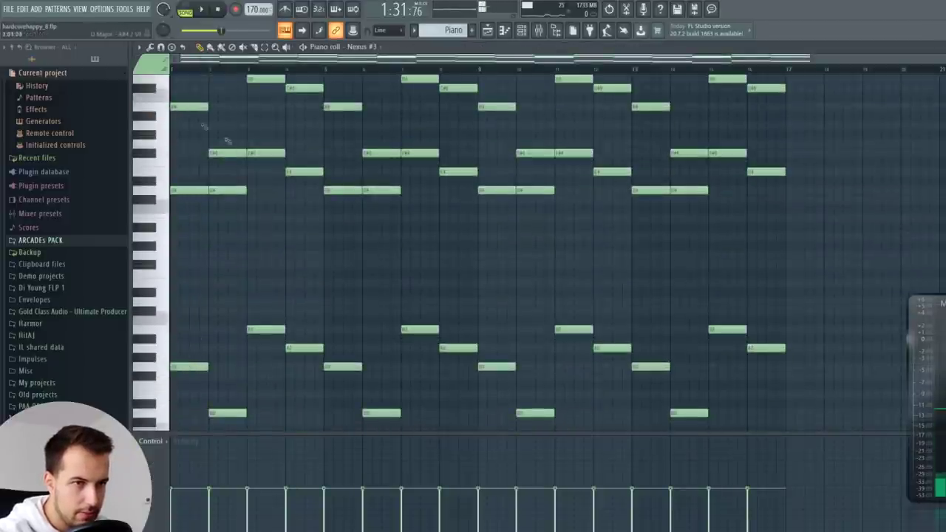
pyautogui.scroll(3, 288, 197)
pyautogui.press('Escape')
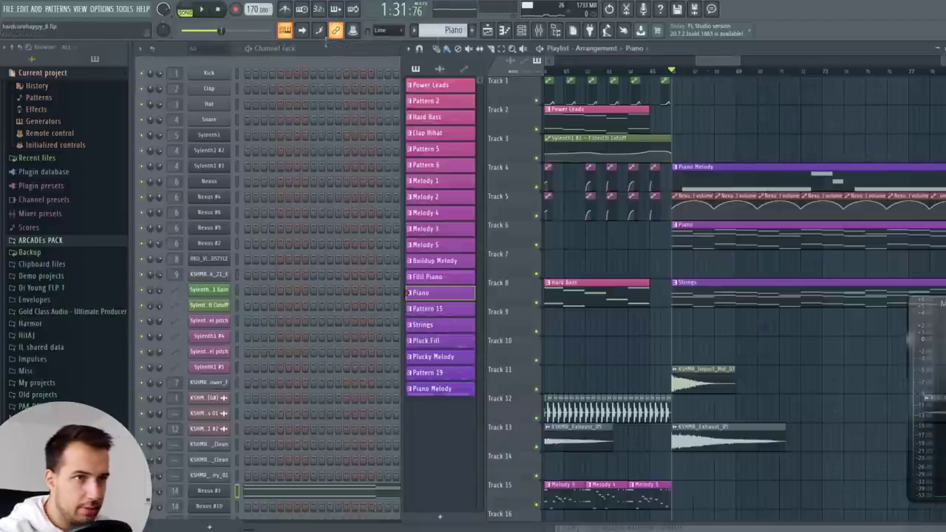
# - Play the Piano pattern on its own while viewing its notes, and inspect the Nexus #3 preset
pyautogui.press('space')
pyautogui.click(283, 493)
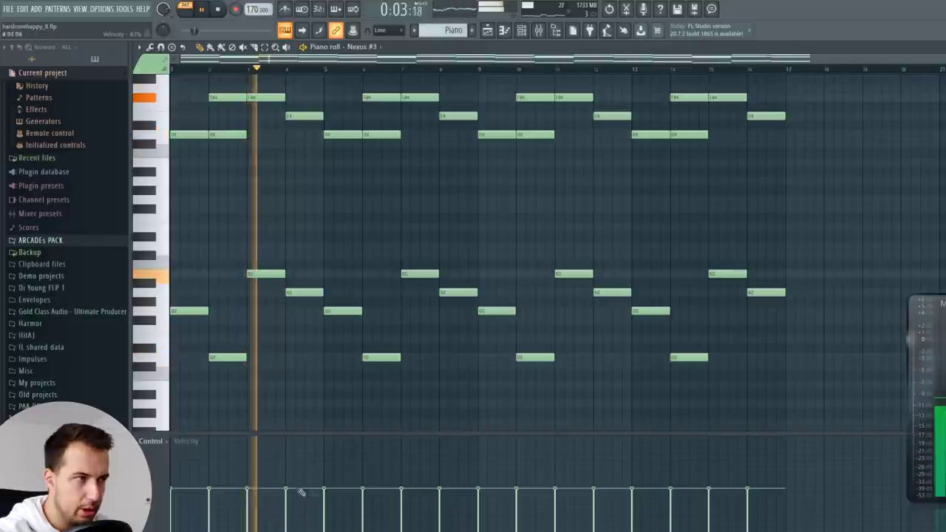
pyautogui.press('F7')
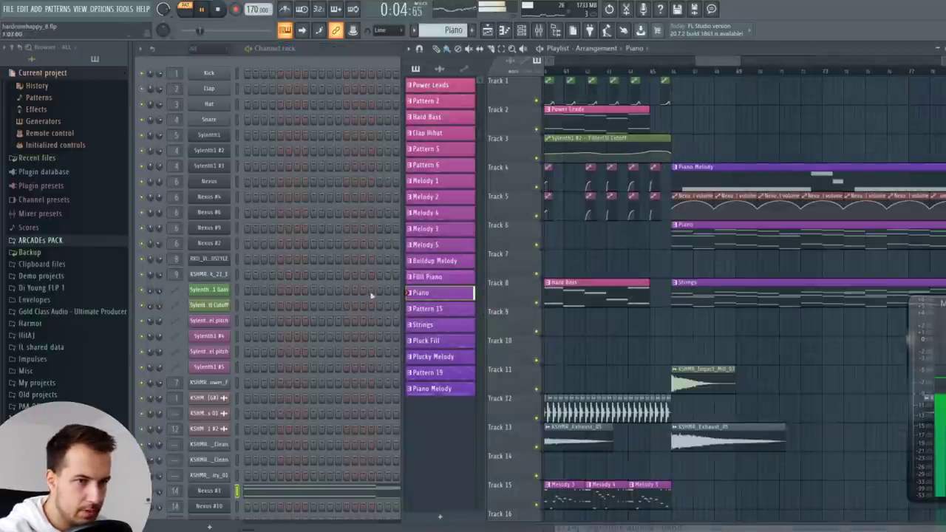
pyautogui.click(210, 491)
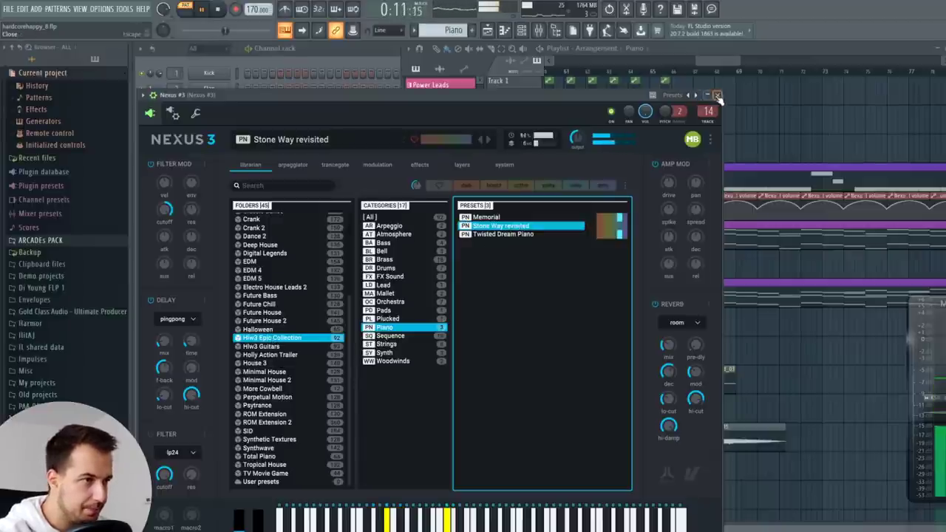
# - Open the Piano Melody notes of Nexus #10 in the piano roll and play the pattern on its own
pyautogui.click(717, 96)
pyautogui.press('space')
pyautogui.click(301, 508)
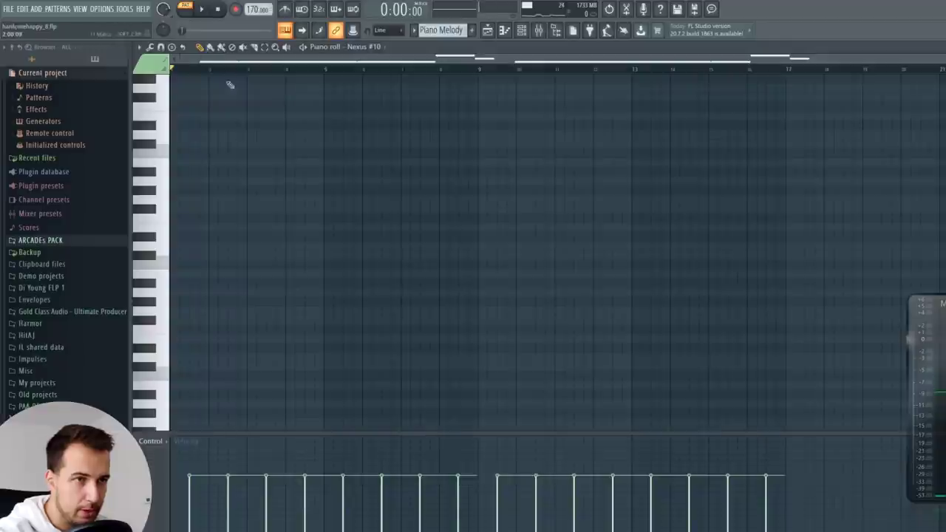
pyautogui.press('space')
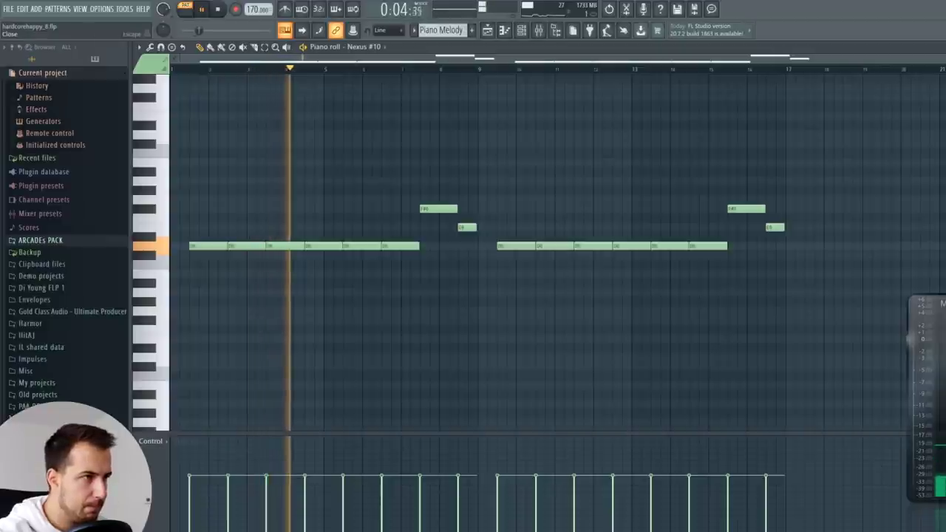
pyautogui.press('F7')
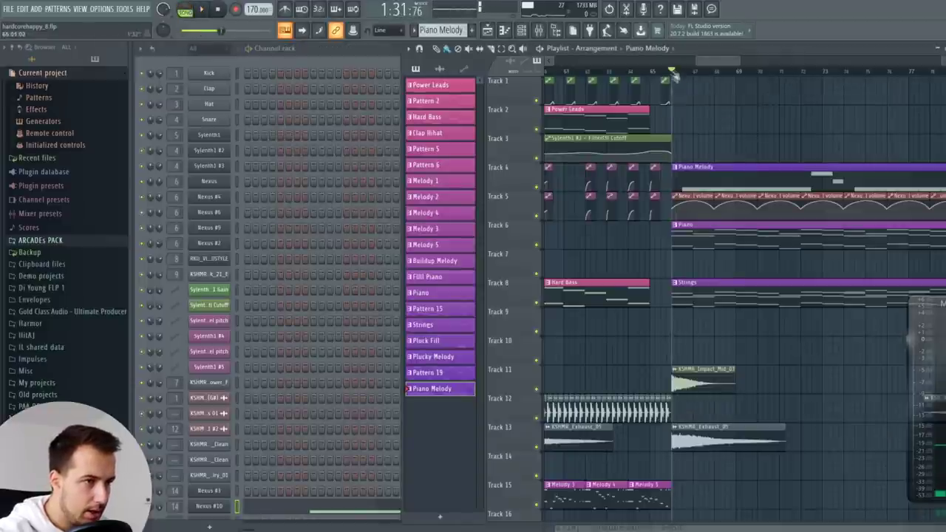
# - Solo the Strings track, play it from bar 66, and inspect the Nexus #5 preset
pyautogui.rightClick(536, 303)
pyautogui.click(681, 299)
pyautogui.press('space')
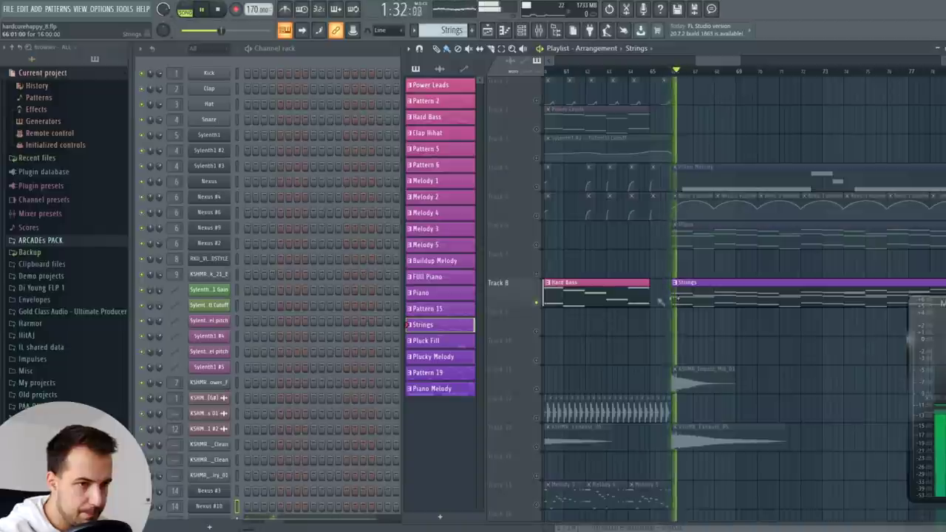
pyautogui.scroll(-3, 295, 357)
pyautogui.click(222, 433)
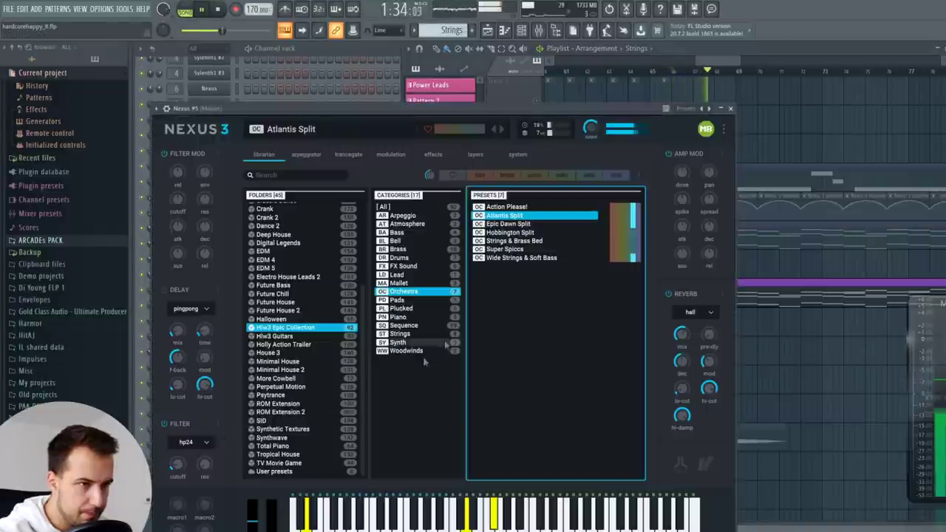
pyautogui.click(730, 109)
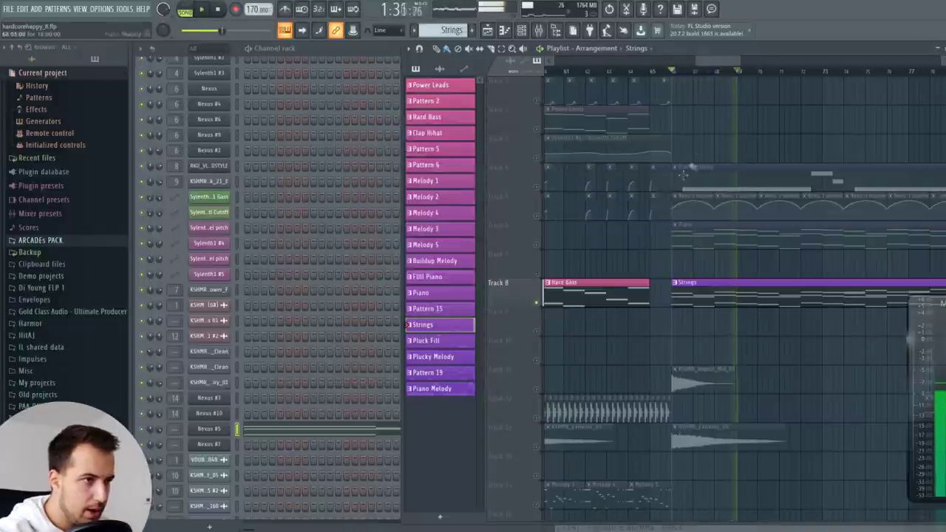
# - Play the strings together with the Nexus #5 channel volume automation on Track 5, then restore all tracks
pyautogui.click(537, 218)
pyautogui.scroll(3, 728, 72)
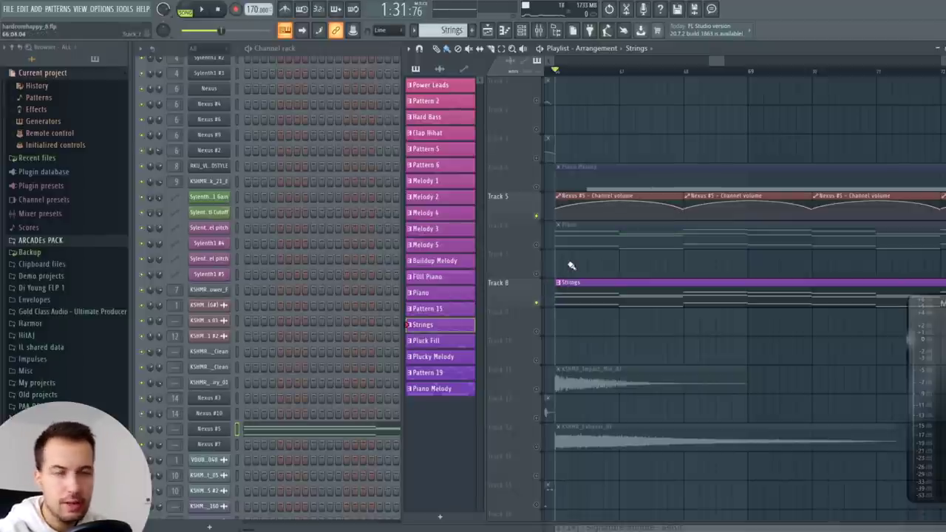
pyautogui.press('space')
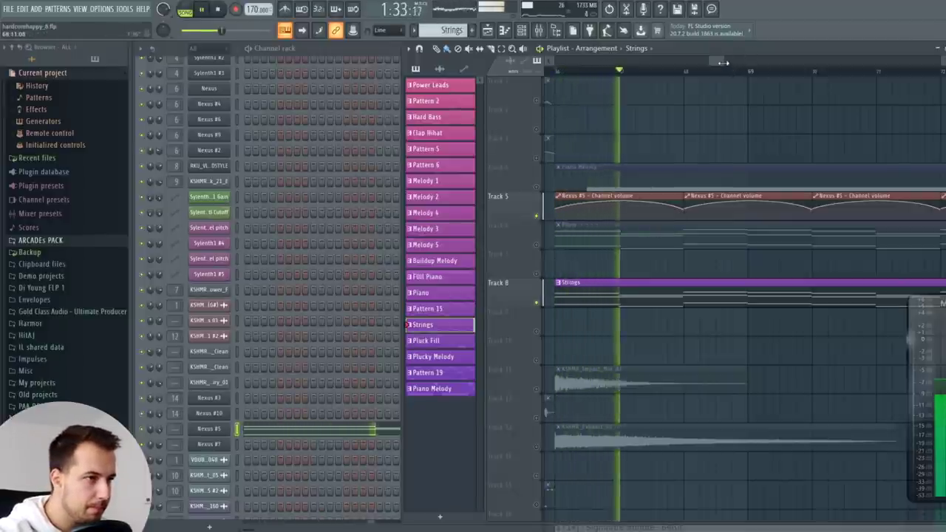
pyautogui.moveTo(722, 62); pyautogui.dragTo(759, 68)
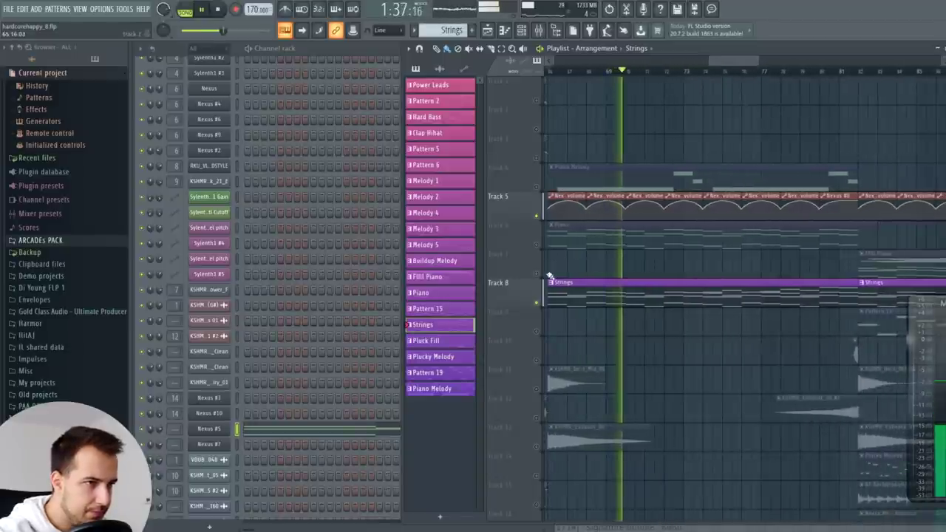
pyautogui.press('space')
pyautogui.rightClick(541, 302)
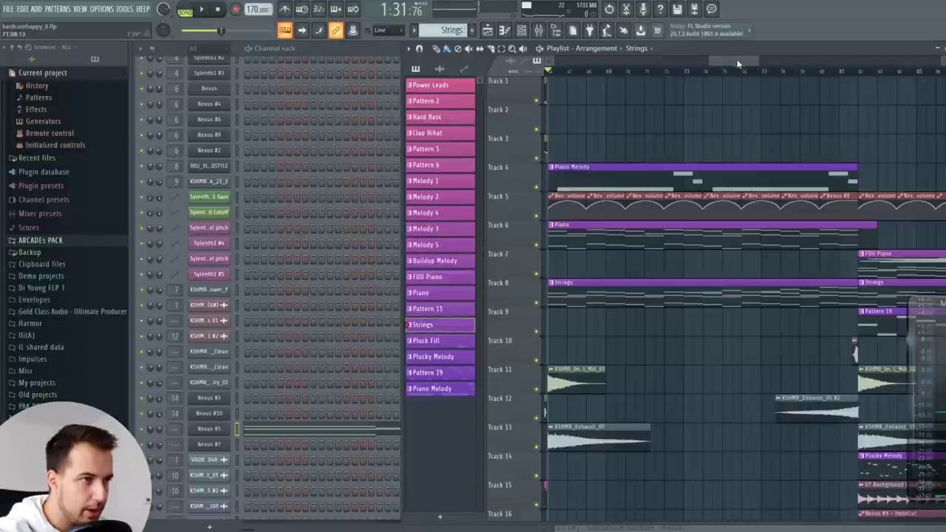
# - Play the break with all tracks from bar 66 and move the playback position to about bar 81
pyautogui.press('space')
pyautogui.scroll(-2, 720, 170)
pyautogui.moveTo(725, 59); pyautogui.dragTo(745, 65)
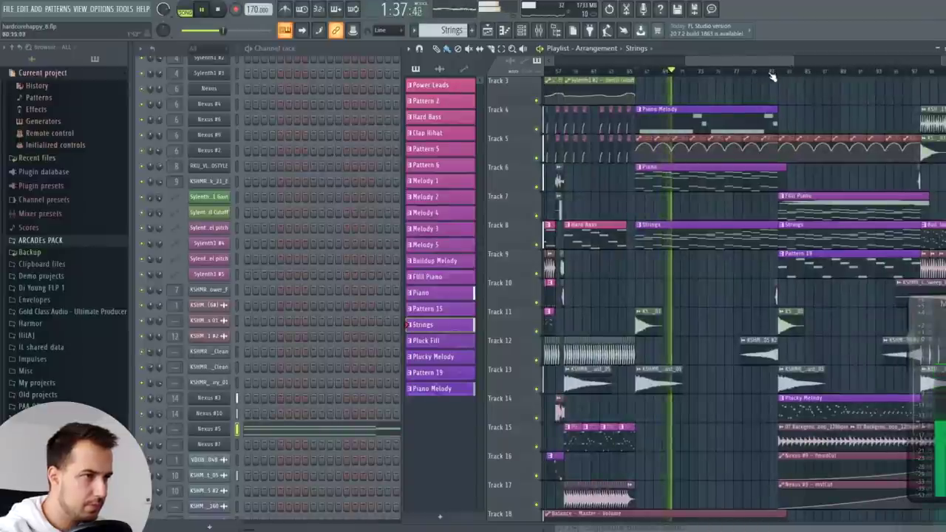
pyautogui.click(770, 73)
pyautogui.moveTo(746, 58); pyautogui.dragTo(753, 193)
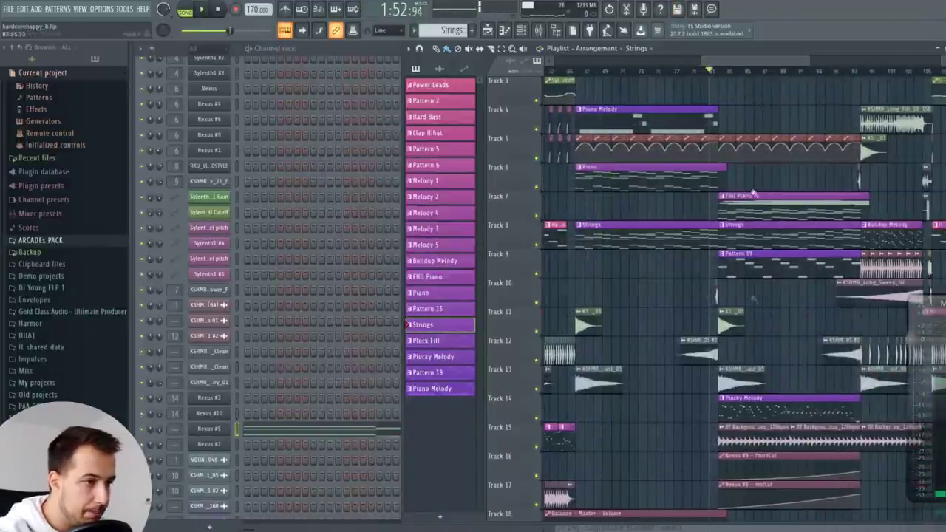
# - Select the Plucky Melody pattern on Track 14, play it on its own, and inspect the Nexus #9 preset
pyautogui.click(754, 409)
pyautogui.press('l')
pyautogui.press('space')
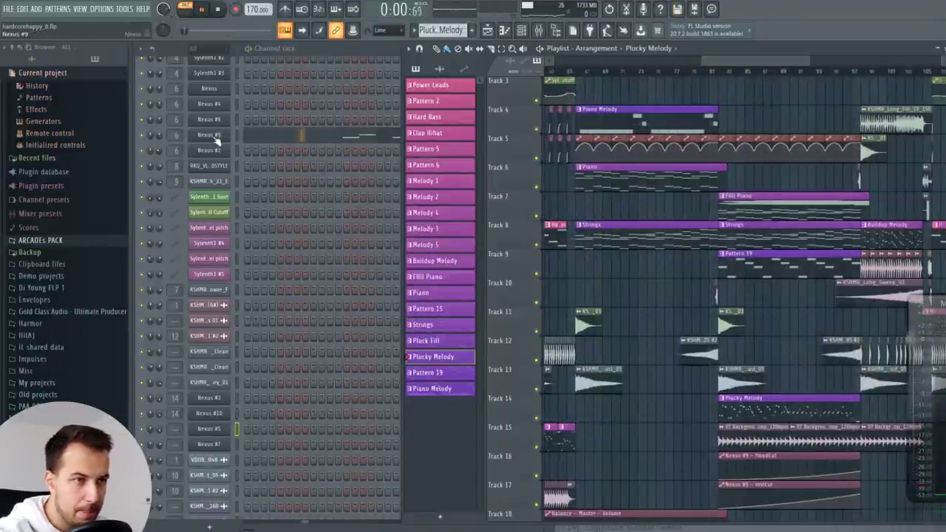
pyautogui.click(215, 135)
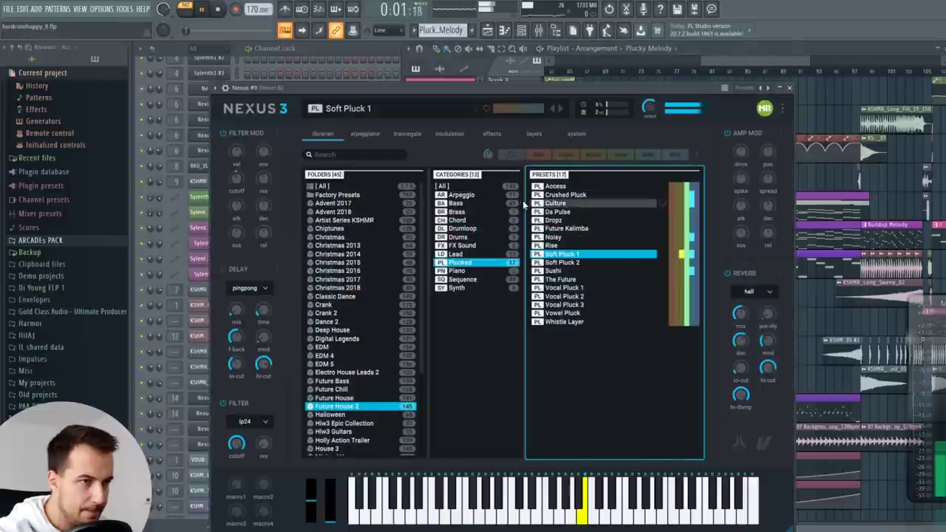
pyautogui.click(789, 87)
# - Play the second half of the break from about bar 81 with all tracks
pyautogui.click(710, 72)
pyautogui.moveTo(728, 64); pyautogui.dragTo(744, 72)
pyautogui.scroll(2, 706, 79)
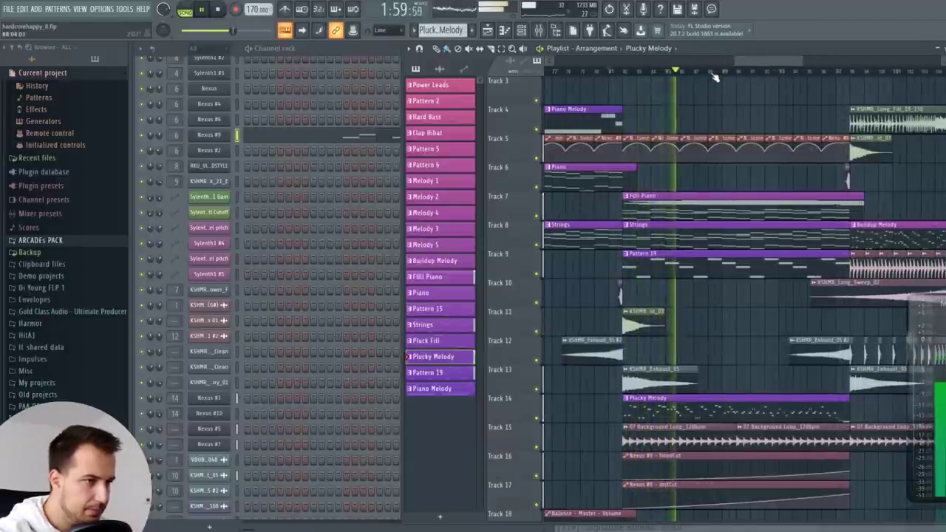
pyautogui.moveTo(757, 60); pyautogui.dragTo(767, 65)
pyautogui.scroll(-2, 687, 205)
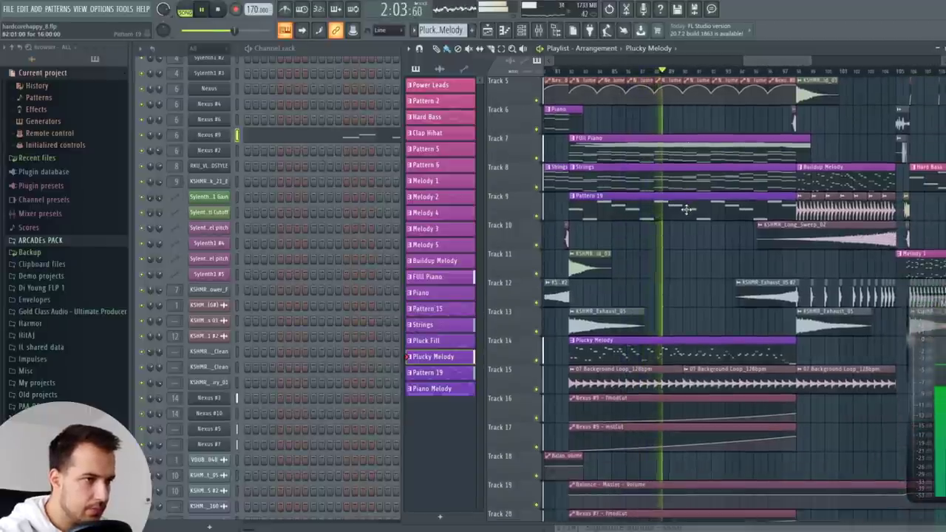
pyautogui.press('space')
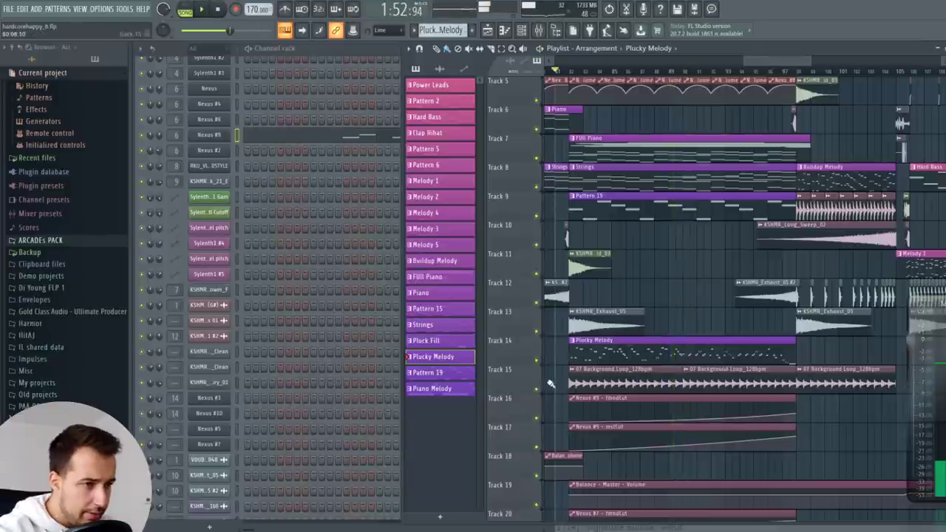
# - Solo Track 15 and play the 07 Background Loop_128bpm clips from bar 82
pyautogui.keyDown('ctrl'); pyautogui.click(537, 388); pyautogui.keyUp('ctrl')
pyautogui.click(567, 72)
pyautogui.press('space')
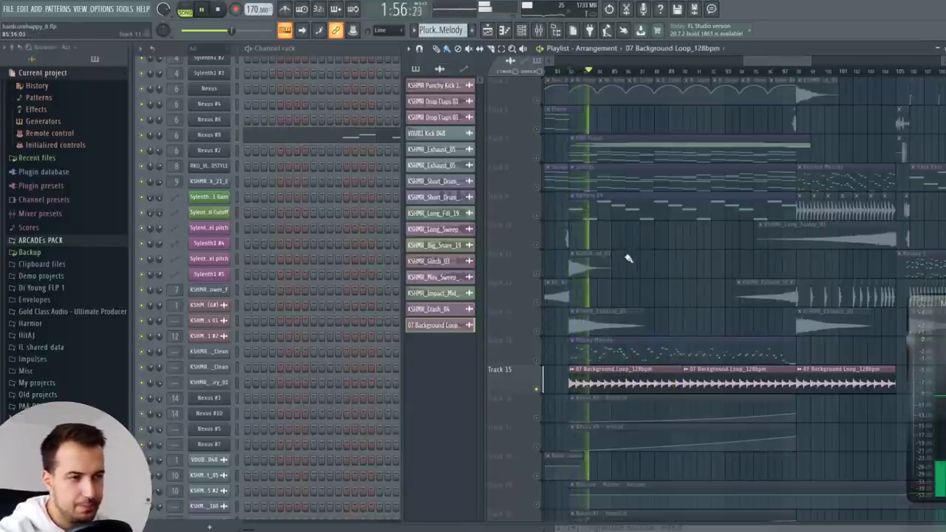
pyautogui.press('space')
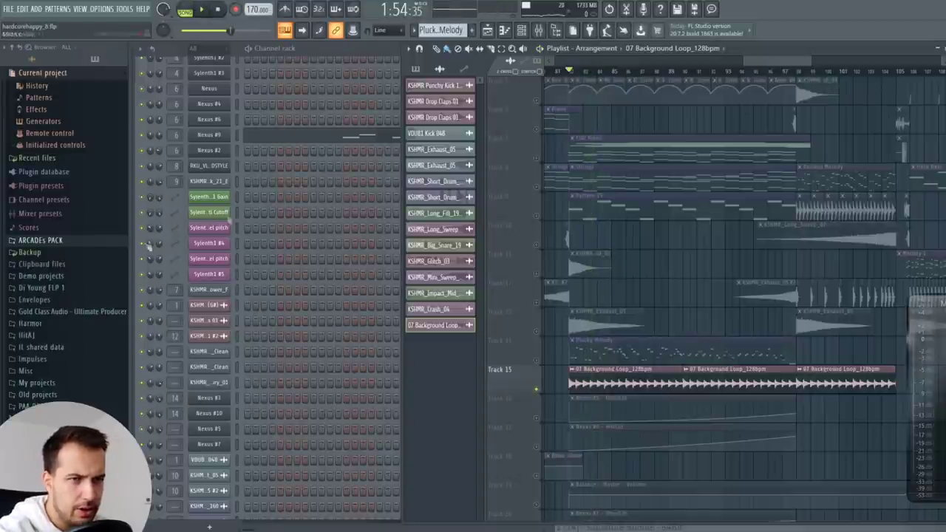
pyautogui.click(57, 242)
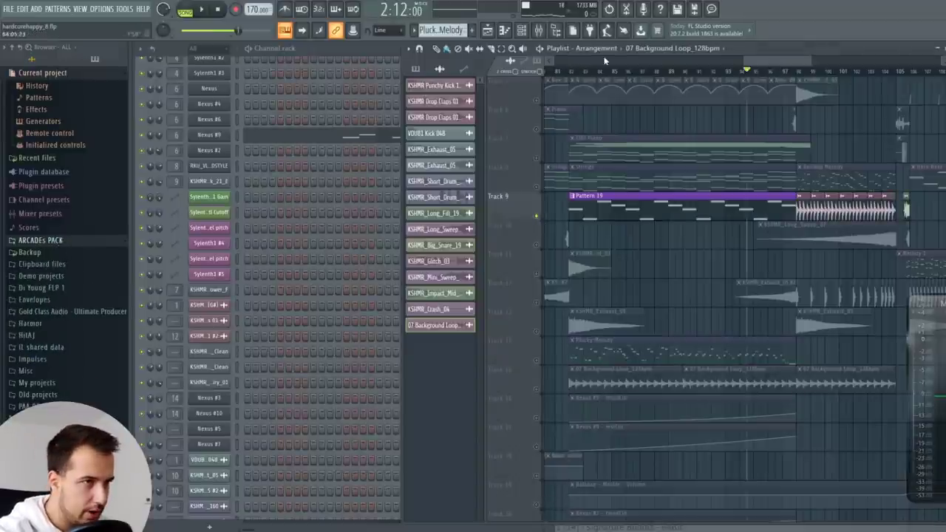
# - Play Pattern 19 on the soloed Track 9 from bar 82 and inspect the Nexus #7 preset
pyautogui.click(570, 72)
pyautogui.click(576, 214)
pyautogui.press('space')
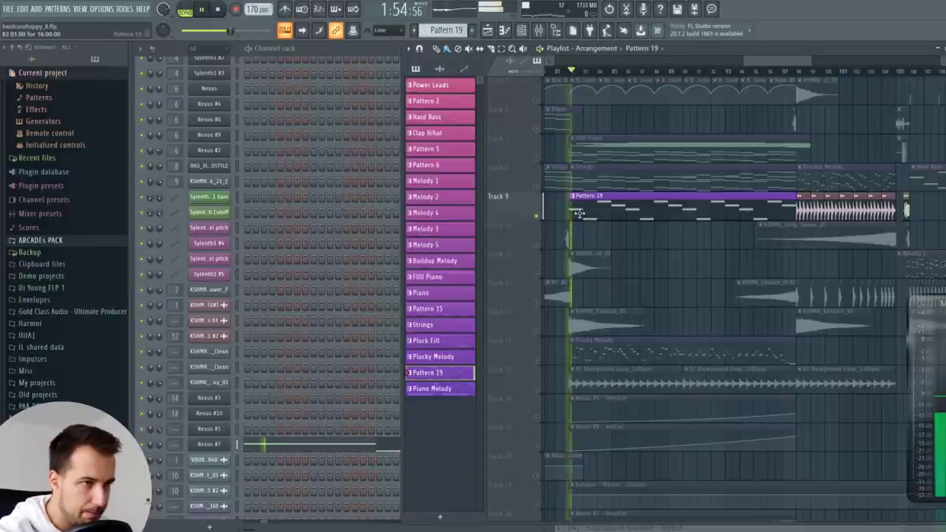
pyautogui.click(211, 445)
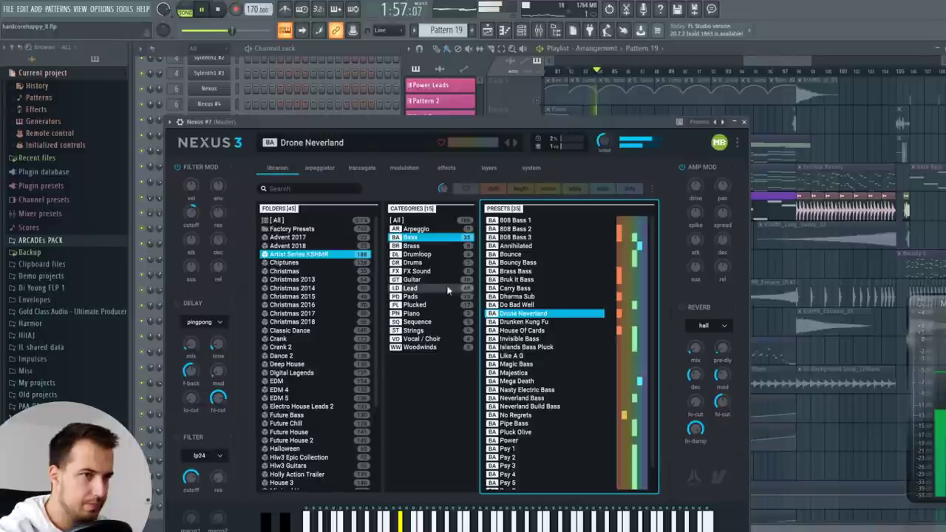
pyautogui.click(744, 122)
pyautogui.press('space')
# - Play the end of the break with all tracks from about bar 94 to hear the transition into the buildup
pyautogui.scroll(-3, 737, 173)
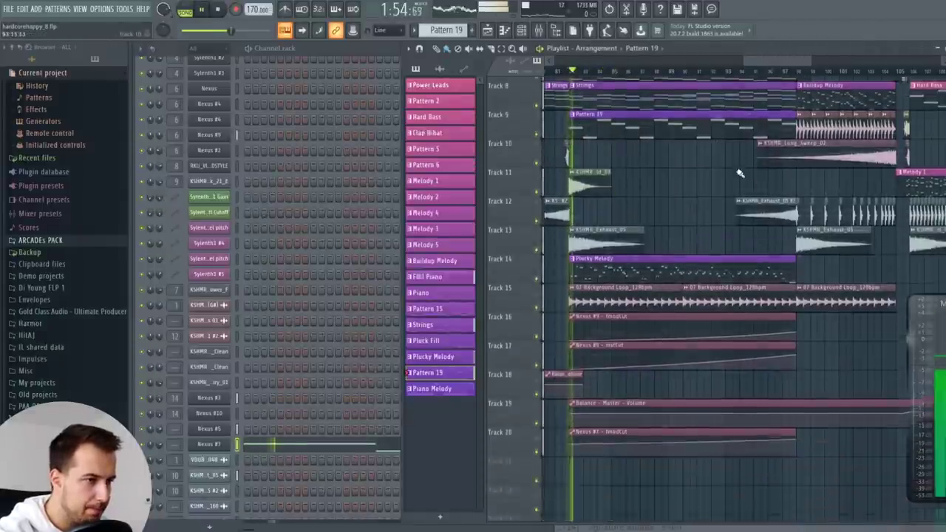
pyautogui.scroll(2, 737, 173)
pyautogui.click(756, 71)
pyautogui.moveTo(774, 64); pyautogui.dragTo(790, 72)
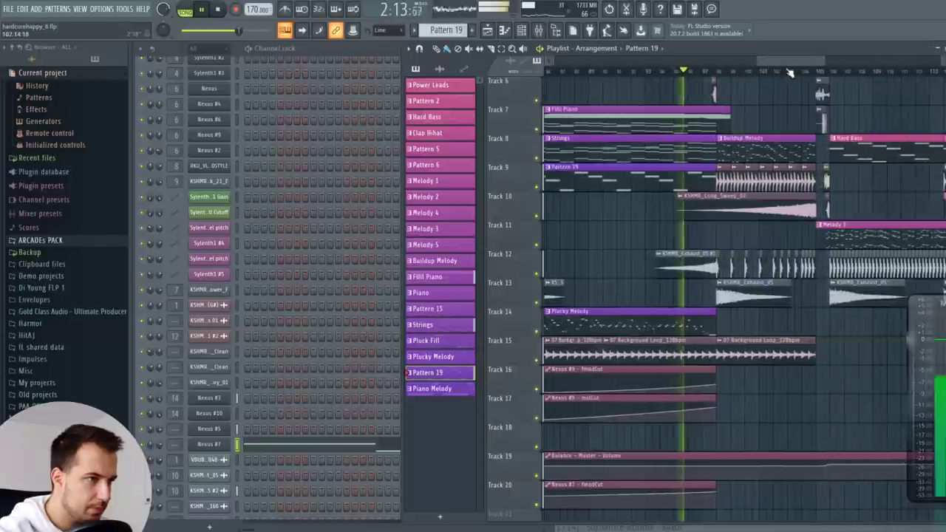
pyautogui.scroll(3, 754, 89)
pyautogui.scroll(-1, 706, 72)
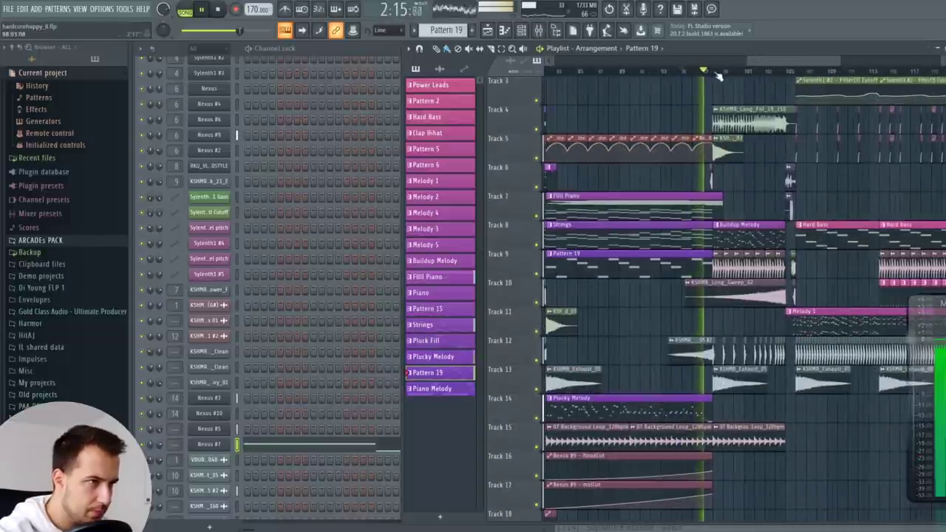
pyautogui.scroll(-2, 736, 76)
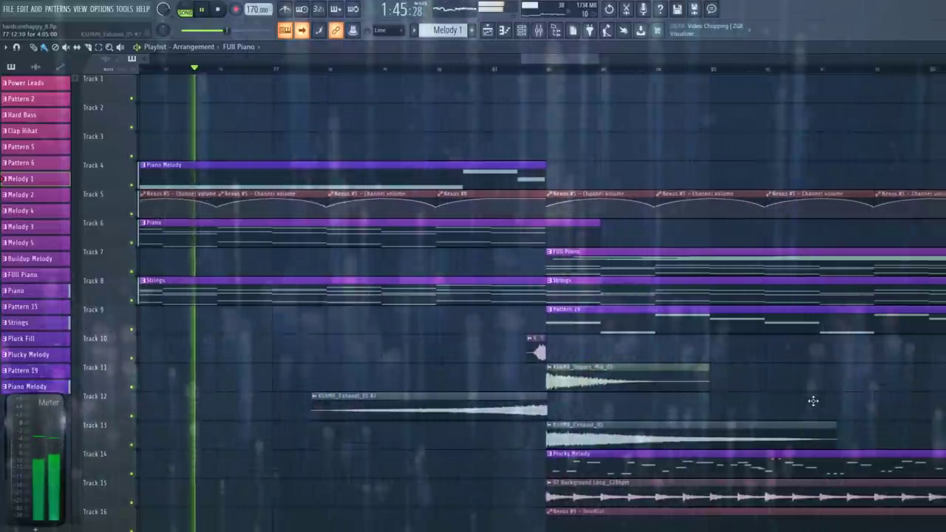
pyautogui.scroll(-1, 816, 403)
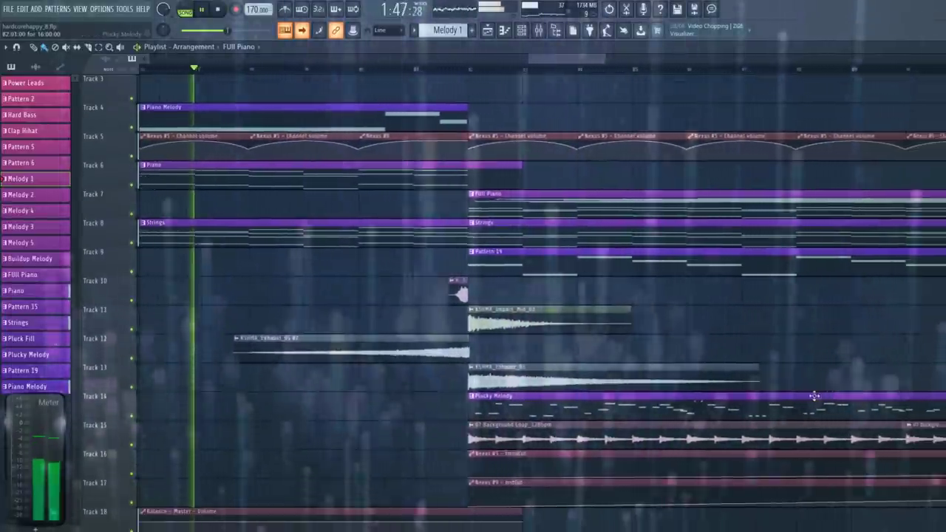